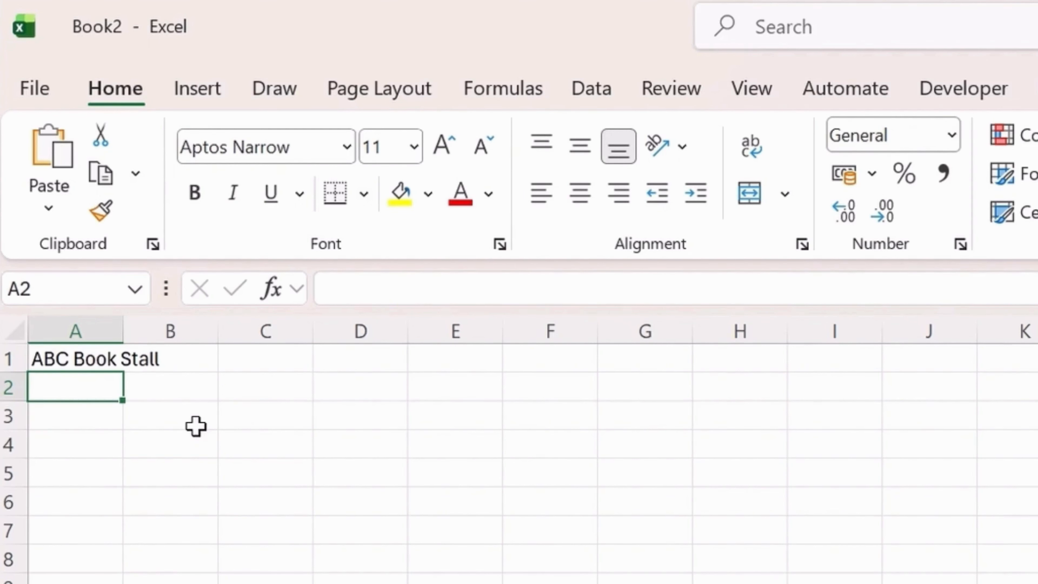
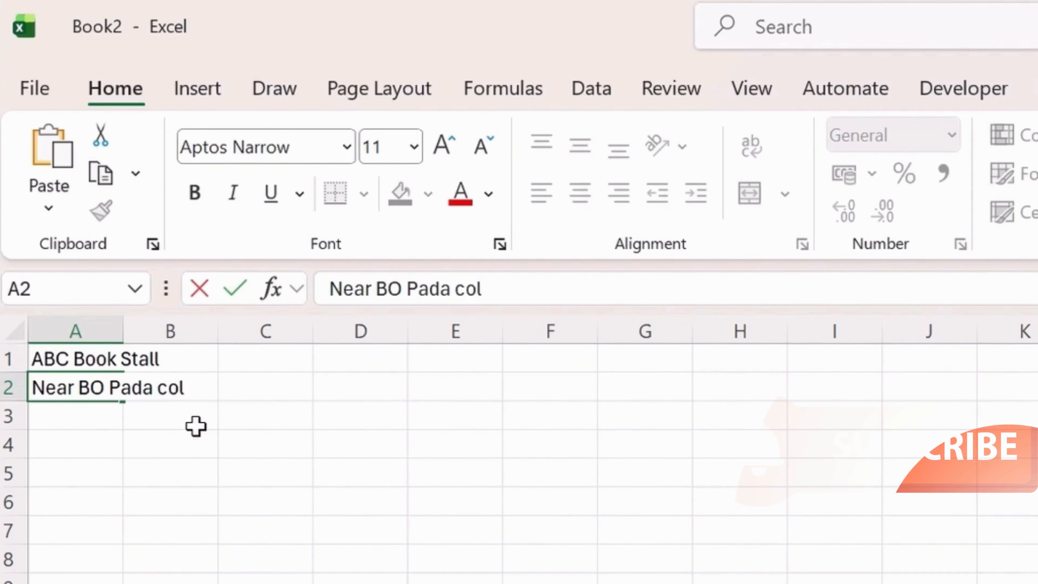
Type the shop's two address lines into A2 and A3 and its contact phone number into A4.
key(Return)
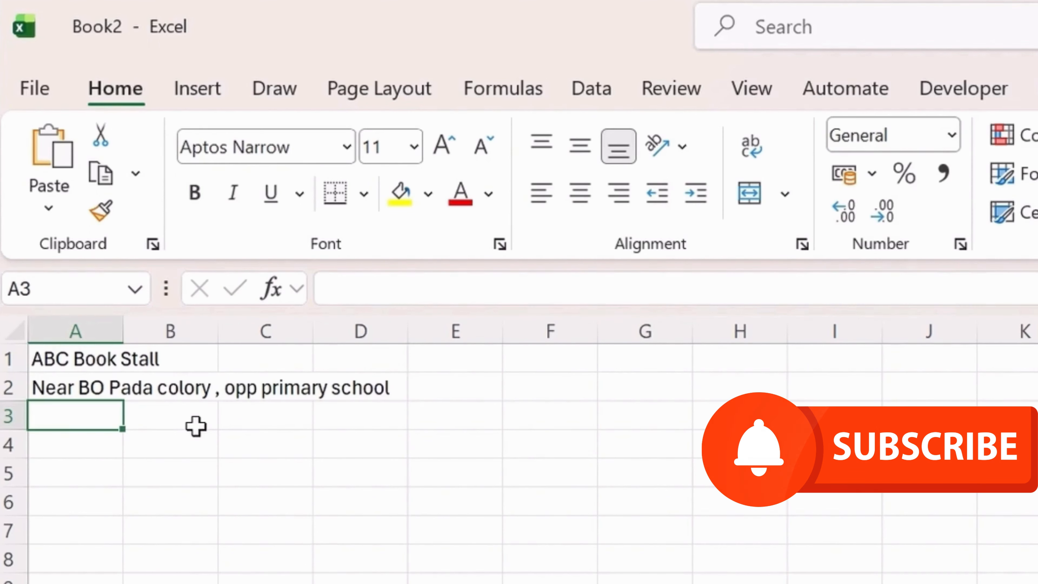
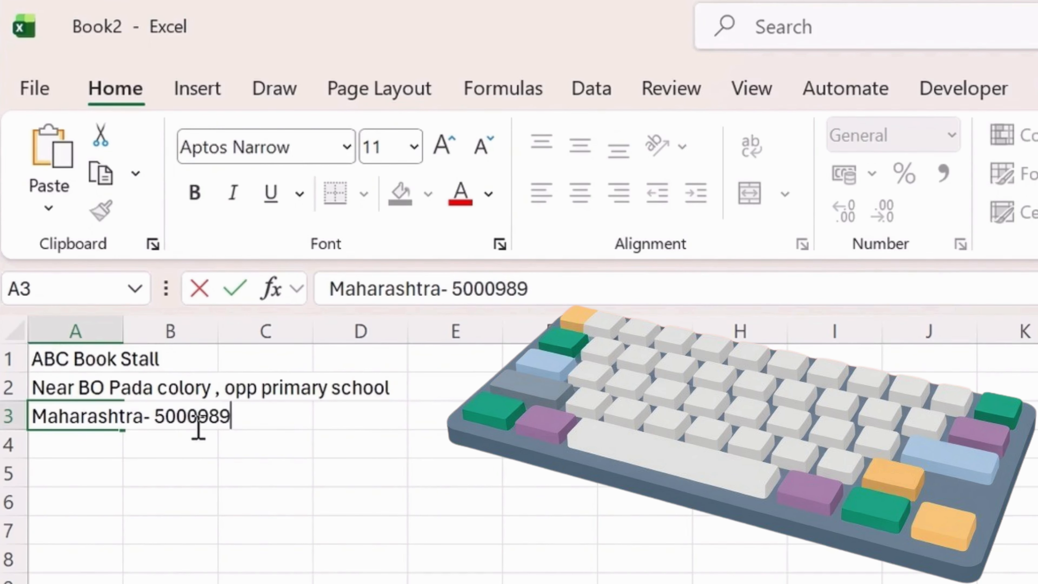
key(BackSpace)
key(BackSpace)
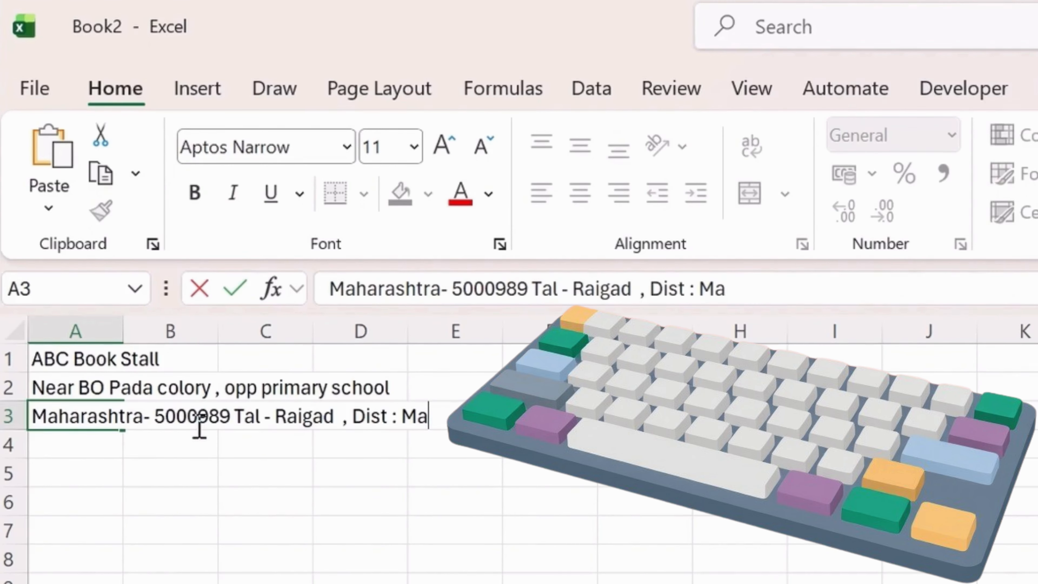
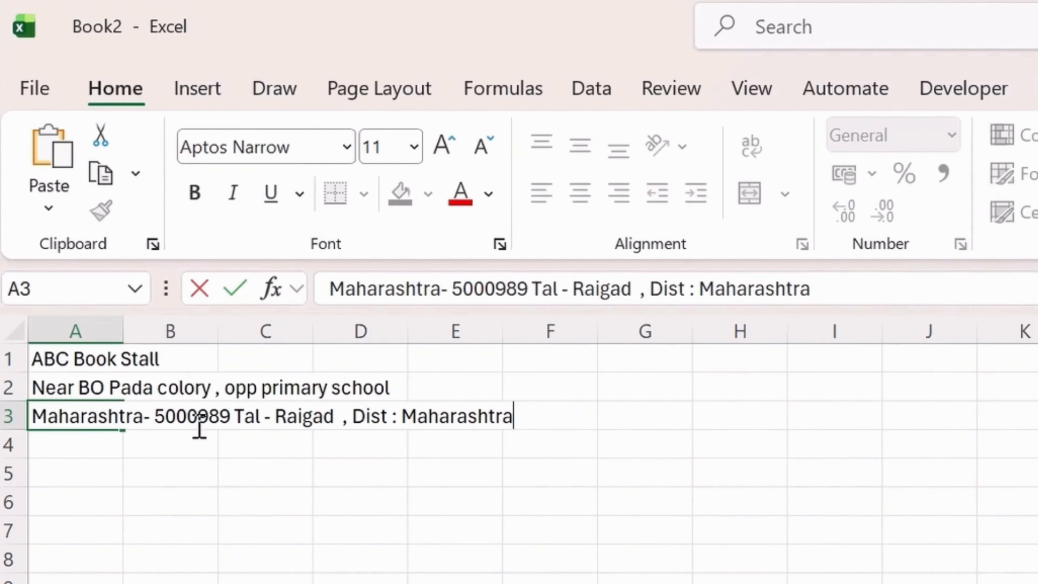
key(Return)
key(Return)
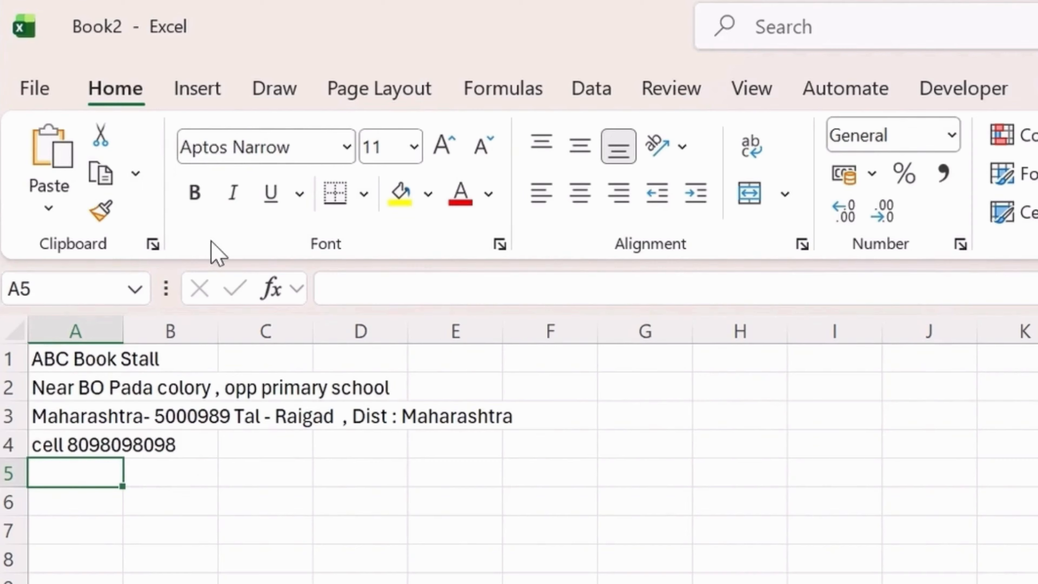
Insert a rounded rectangle shape drawn across rows 2–8.
click(200, 98)
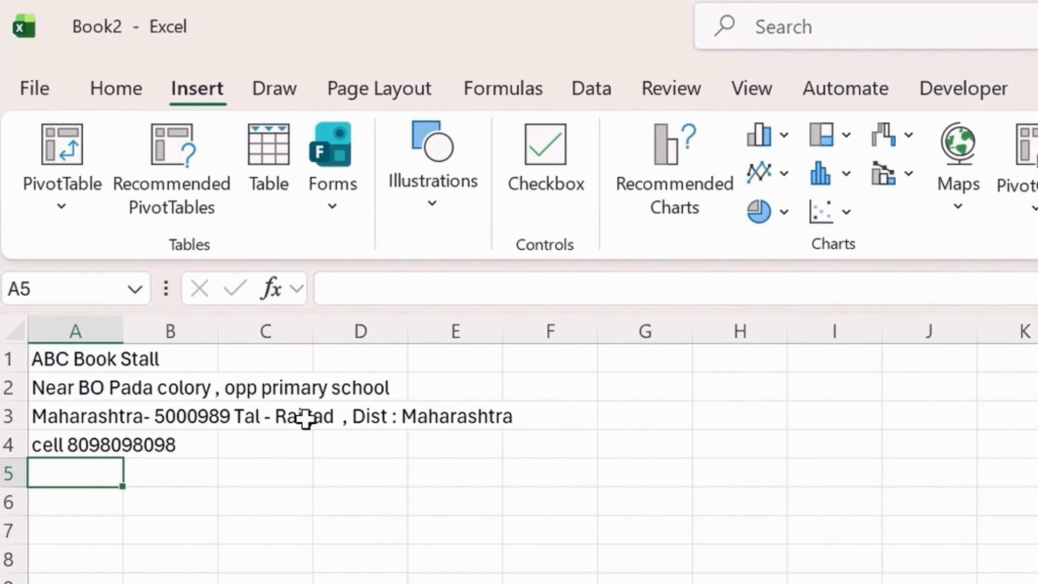
click(454, 210)
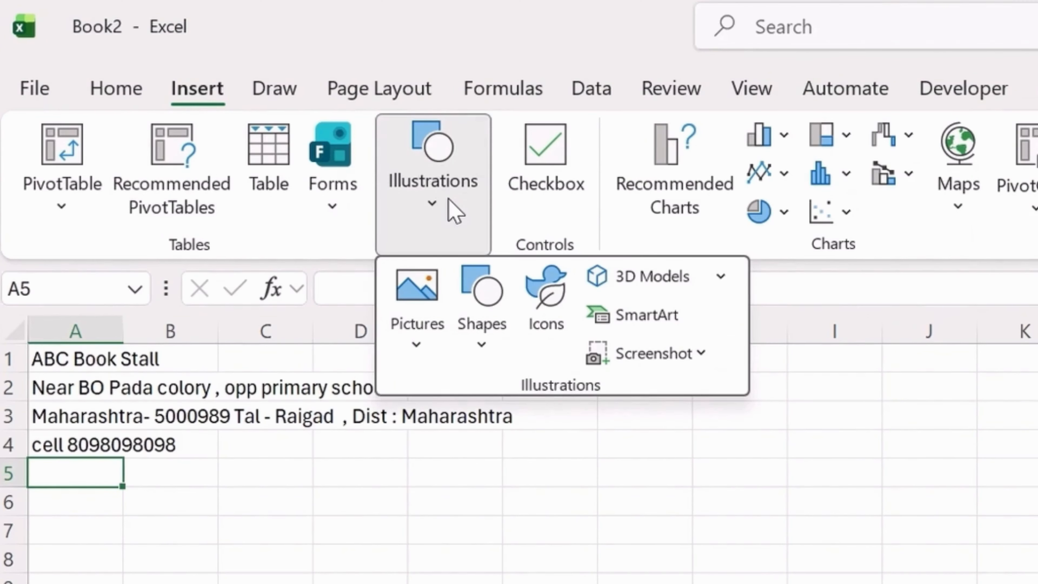
click(481, 305)
click(500, 569)
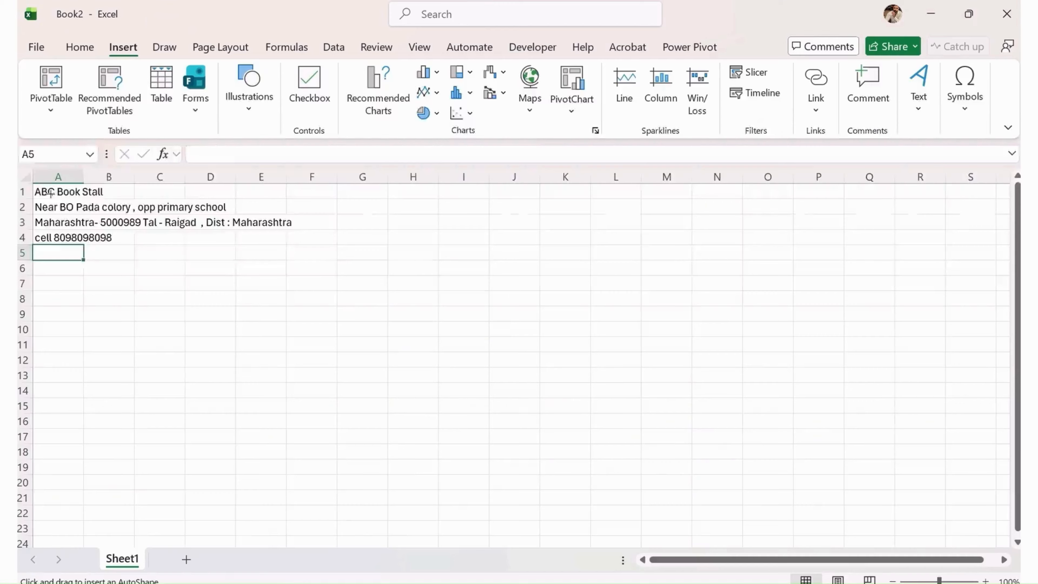
mouse_move(47, 195)
mouse_down()
mouse_move(259, 312)
mouse_move(422, 310)
mouse_up()
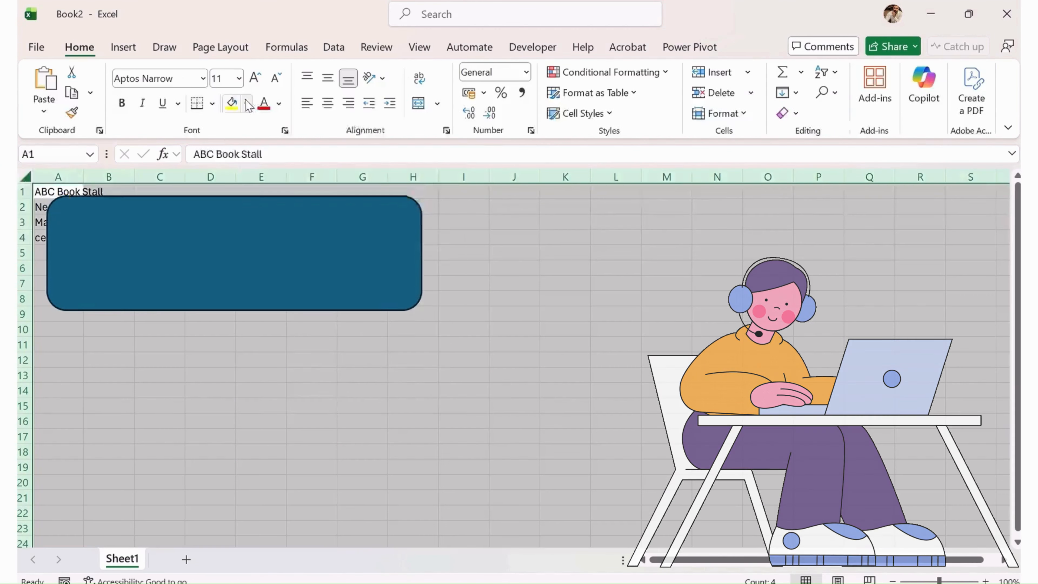
Fill the whole sheet grey, then shorten the rectangle and move it beside the shop details.
click(246, 104)
click(278, 230)
click(176, 224)
drag(231, 310, 231, 274)
drag(327, 257, 759, 286)
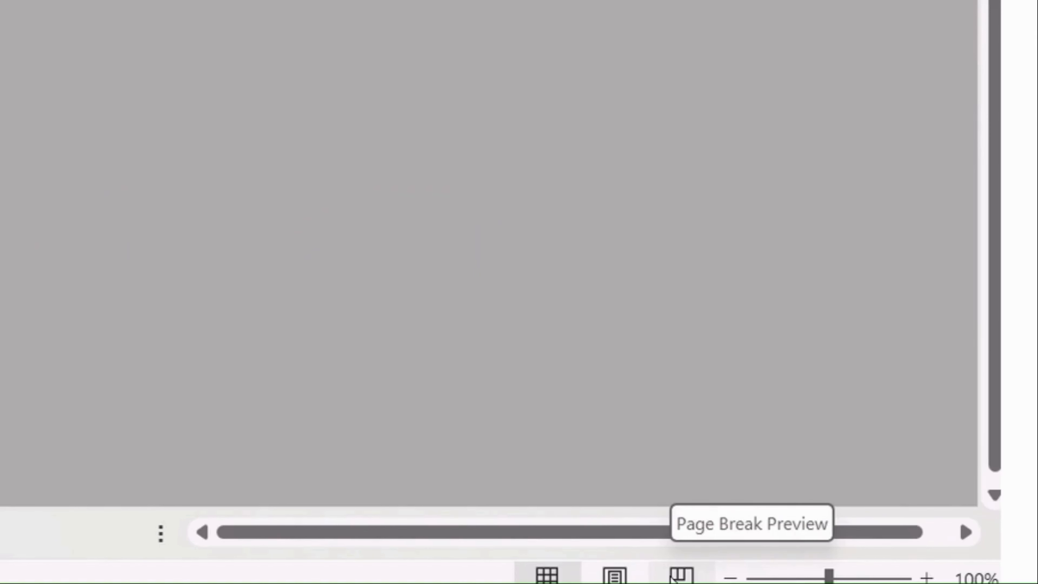
In Page Break Preview, widen the print area and remove the page break so the memo fits one page.
click(869, 580)
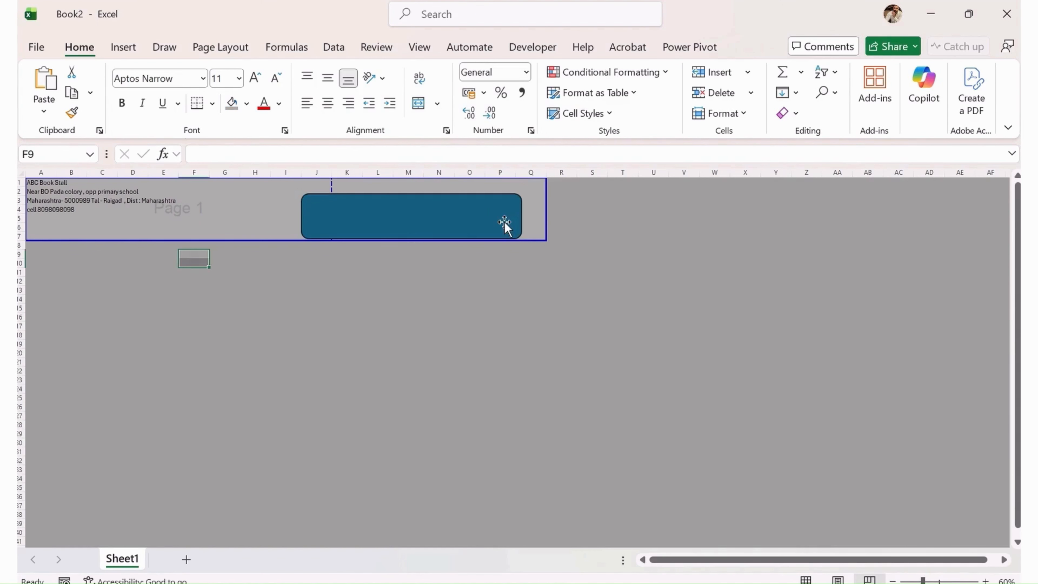
drag(506, 225, 486, 289)
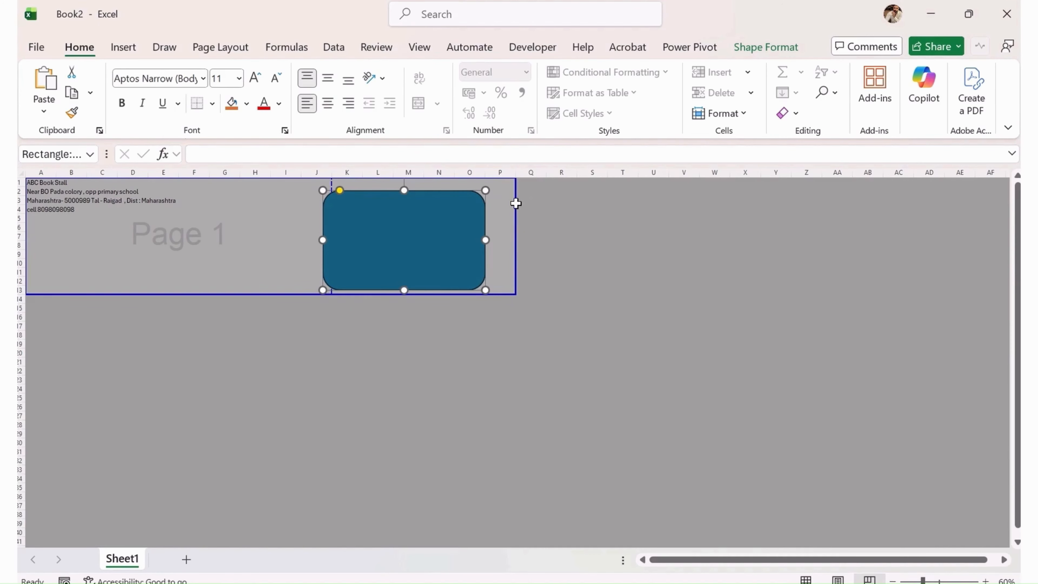
drag(516, 204, 649, 212)
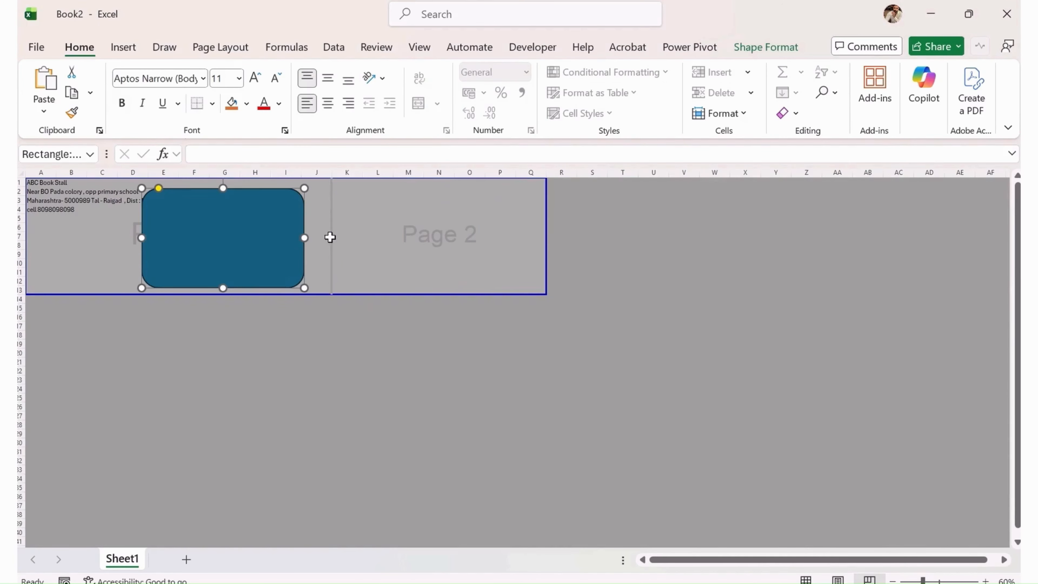
drag(330, 237, 546, 253)
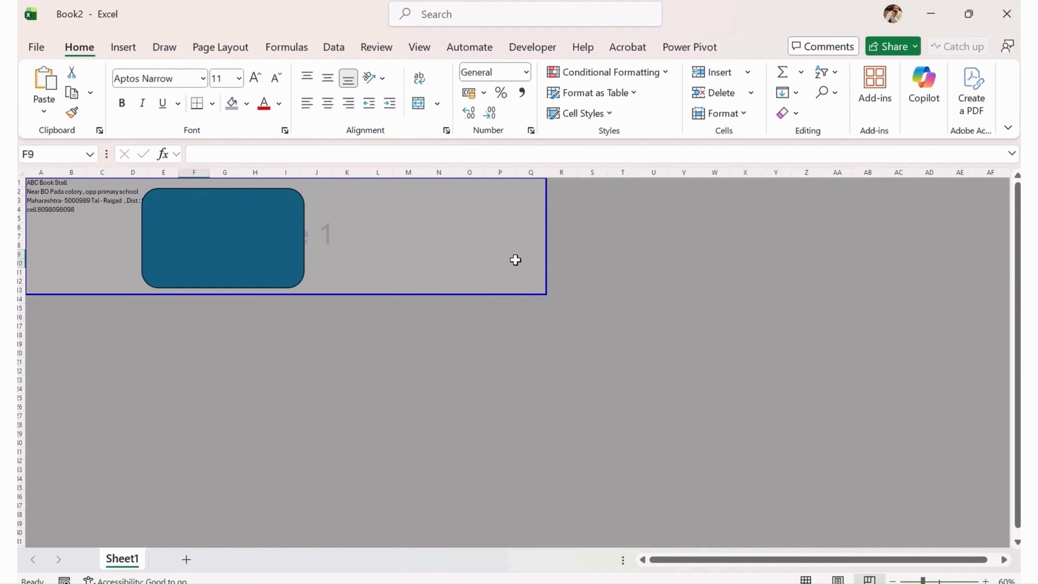
drag(278, 248, 148, 229)
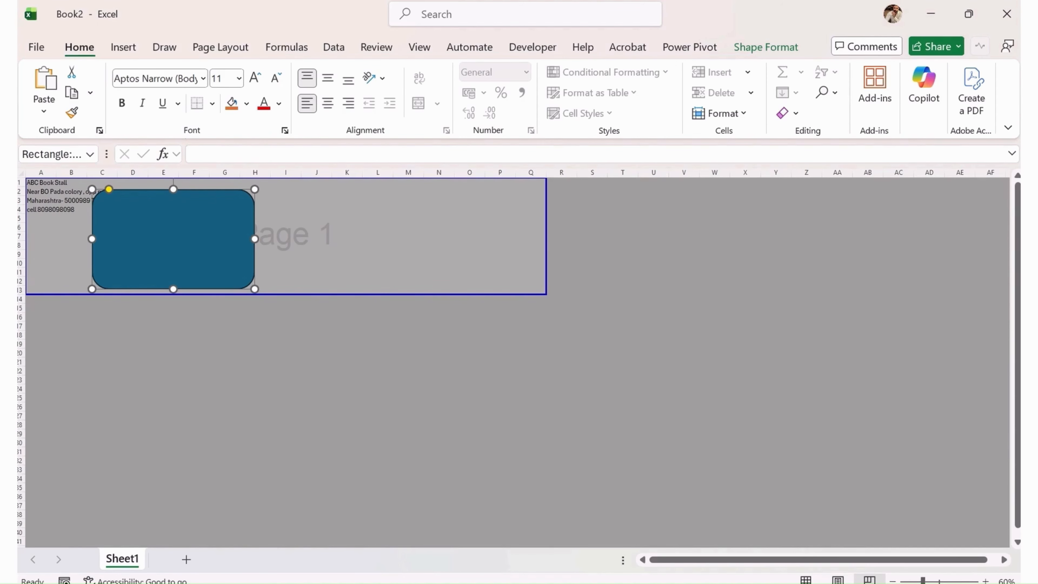
Back in Normal view, reposition the rounded rectangle over columns K–P.
click(805, 579)
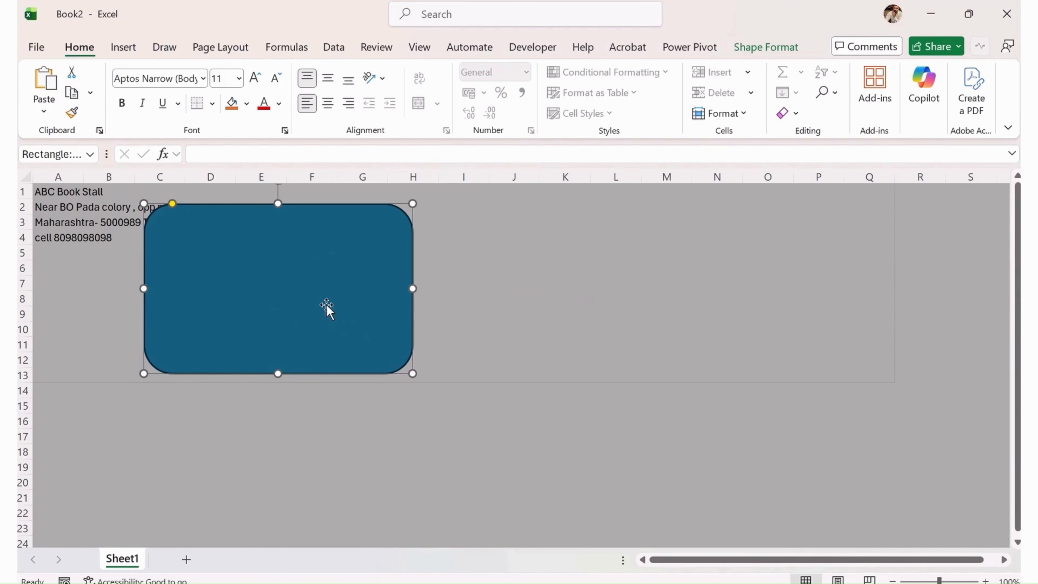
drag(271, 269, 254, 297)
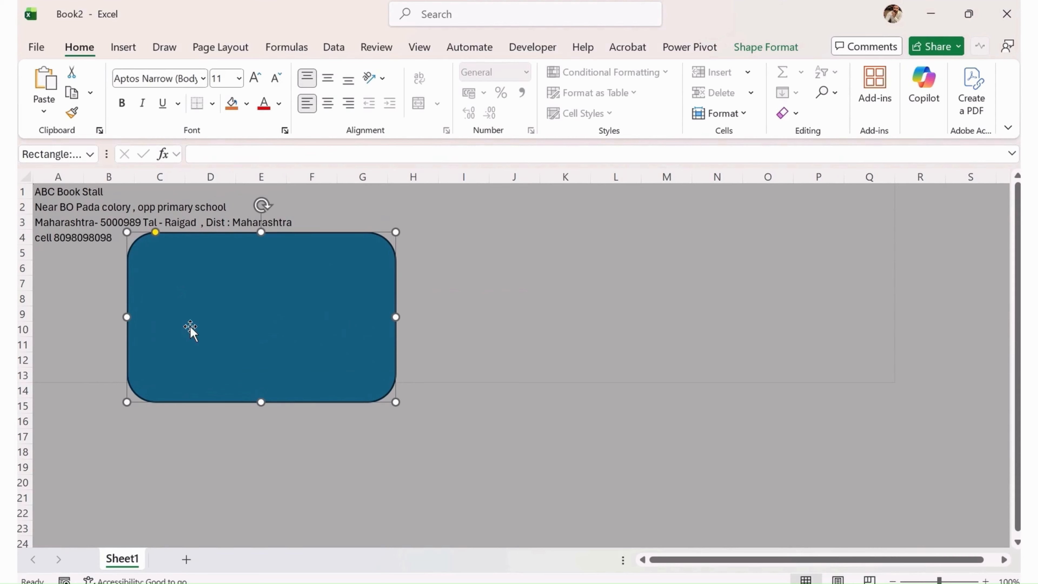
drag(197, 332, 596, 340)
click(58, 192)
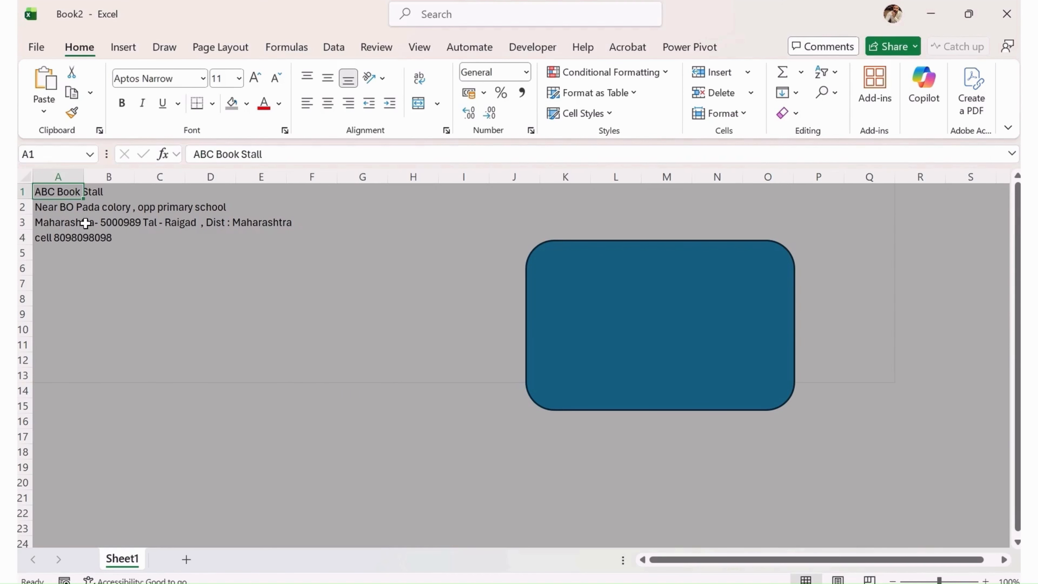
Move the four header lines from A1:A4 to D1:D4.
key(ctrl+c)
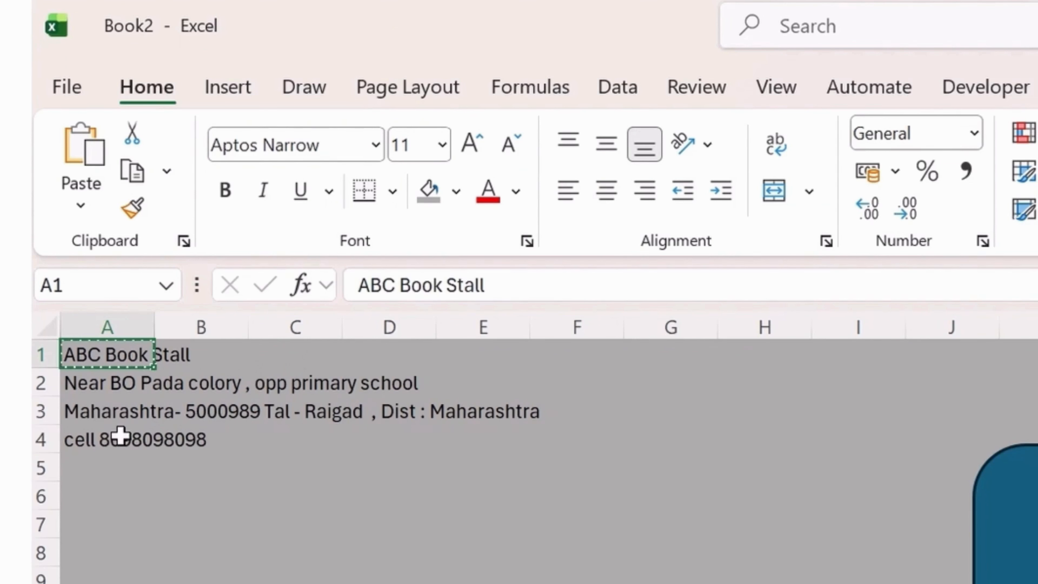
shift+click(118, 435)
key(ctrl+c)
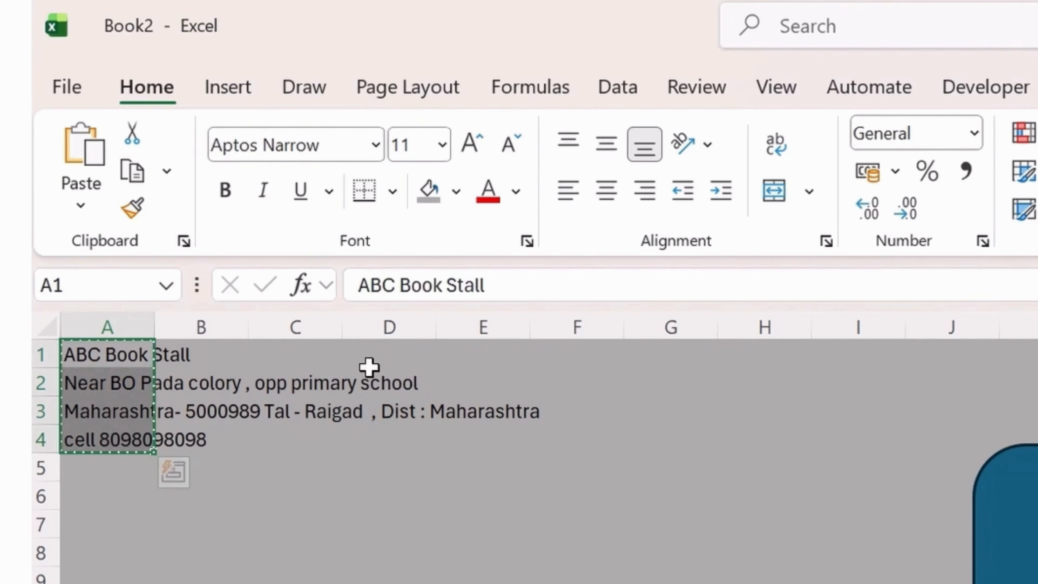
click(369, 367)
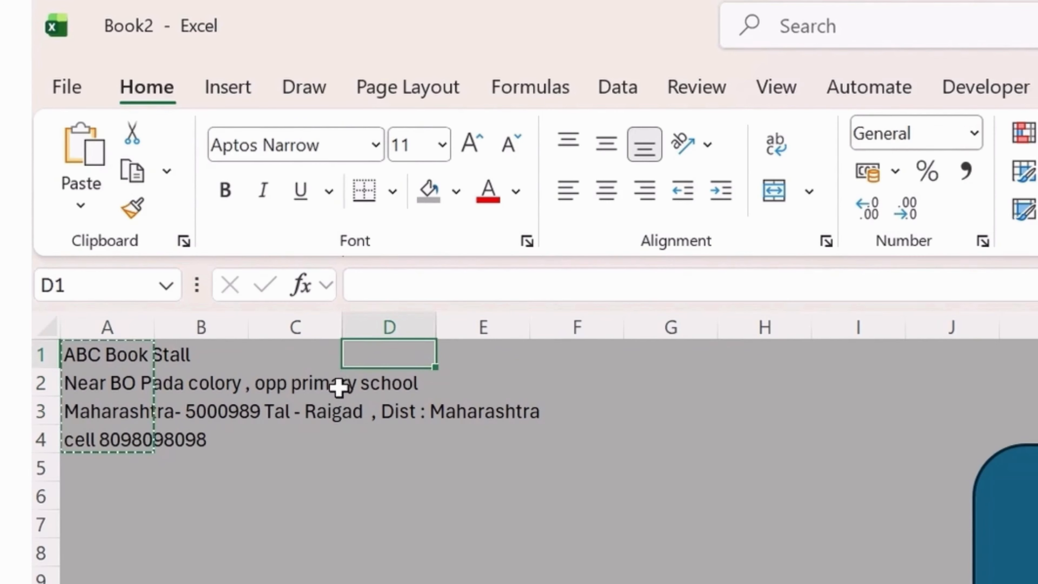
key(ctrl+v)
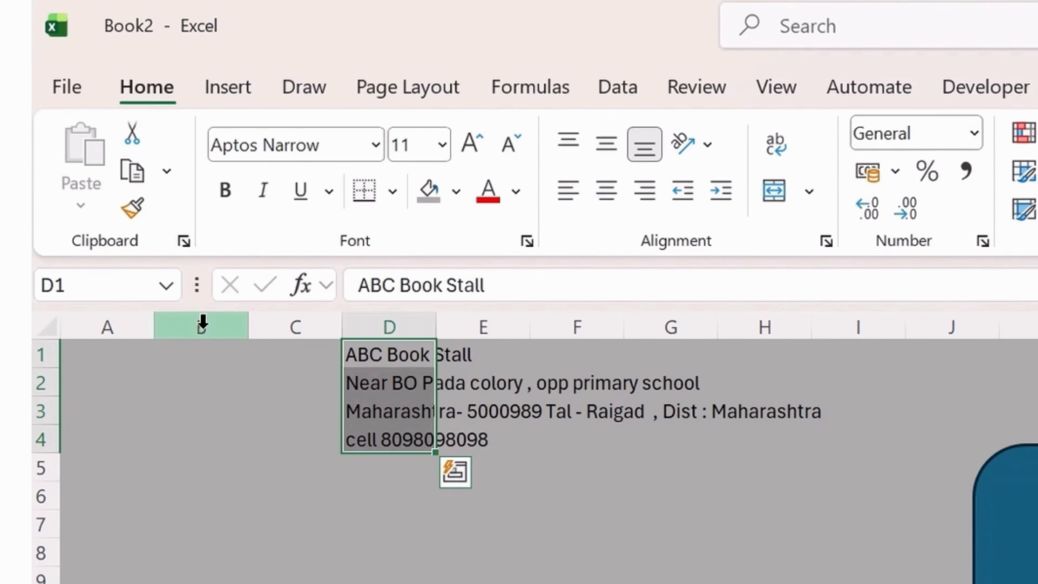
Narrow the leftmost columns A to C.
drag(155, 327, 92, 323)
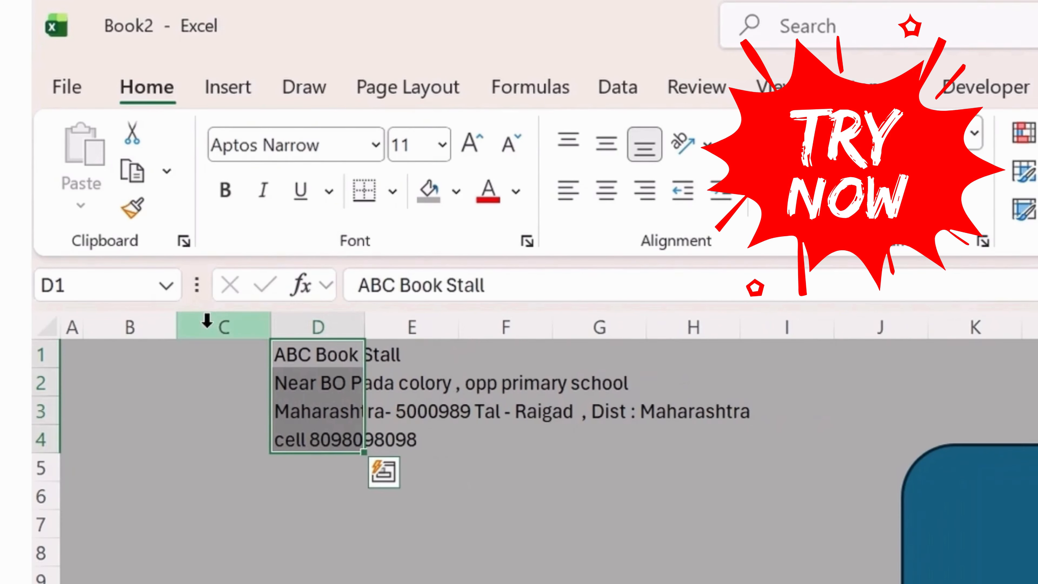
click(207, 321)
drag(177, 325, 124, 324)
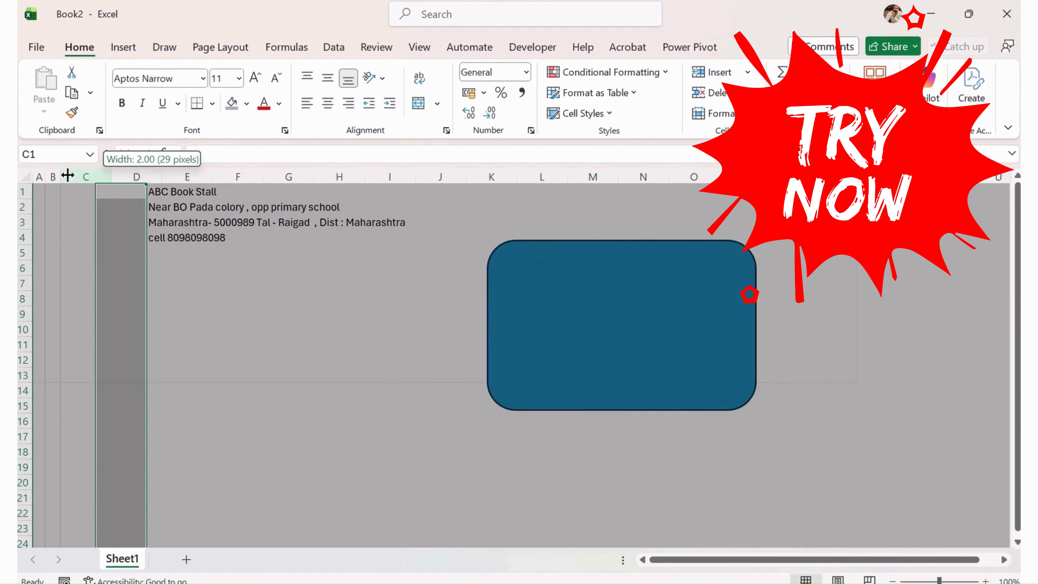
drag(67, 176, 65, 176)
Insert a blank row above the shop details and narrow column C further.
click(22, 191)
right_click(23, 191)
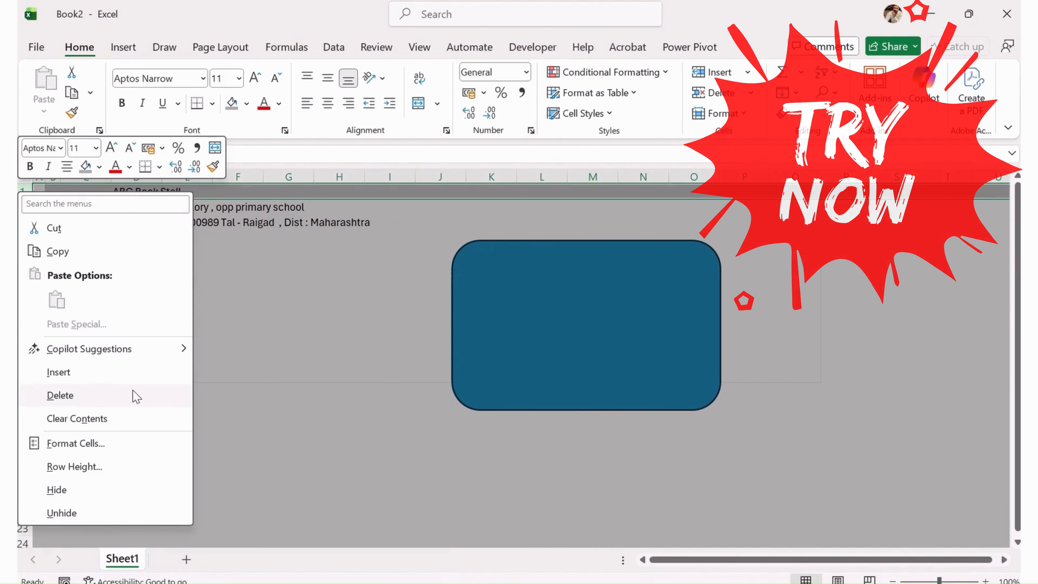
click(109, 370)
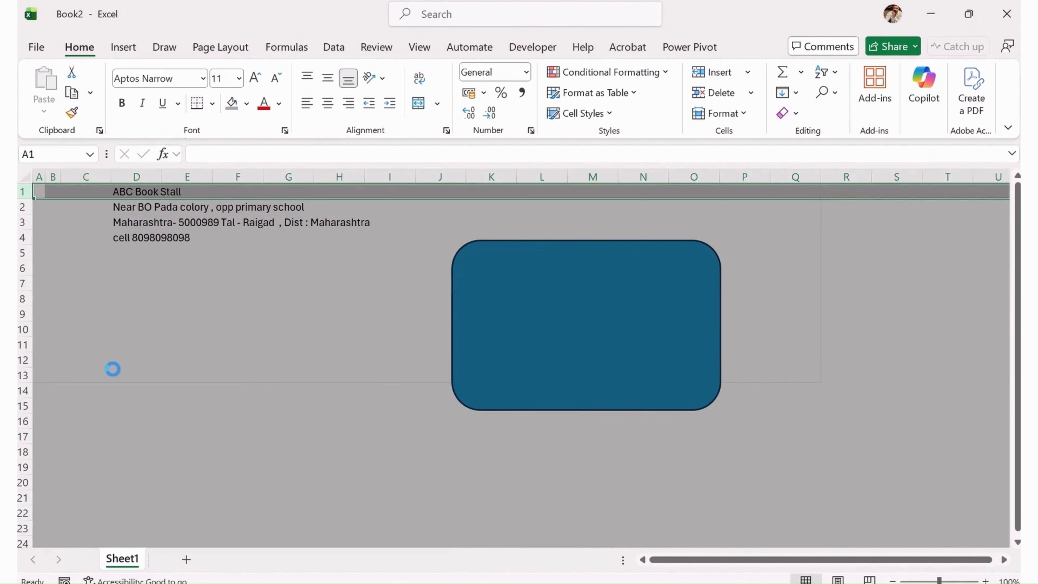
click(157, 281)
click(139, 204)
drag(111, 176, 79, 180)
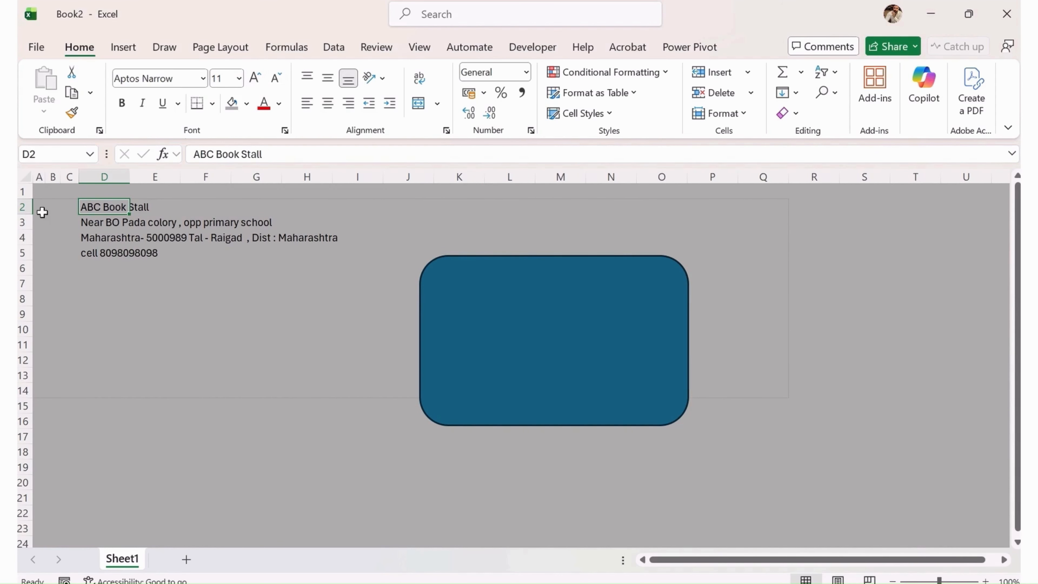
Make row 2 taller and set the ABC Book Stall title to bold, size 48.
drag(25, 215, 30, 262)
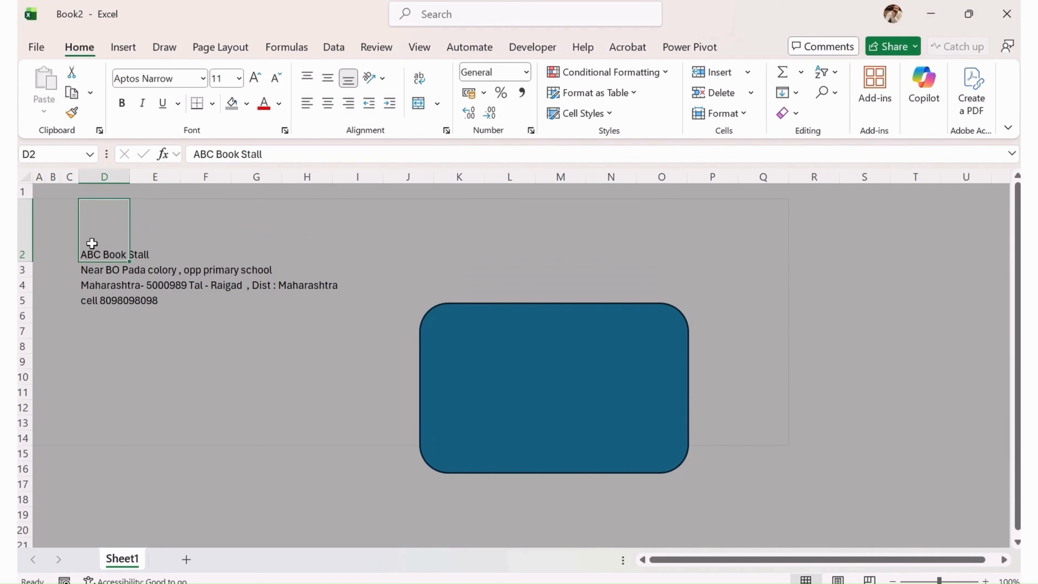
triple_click(258, 78)
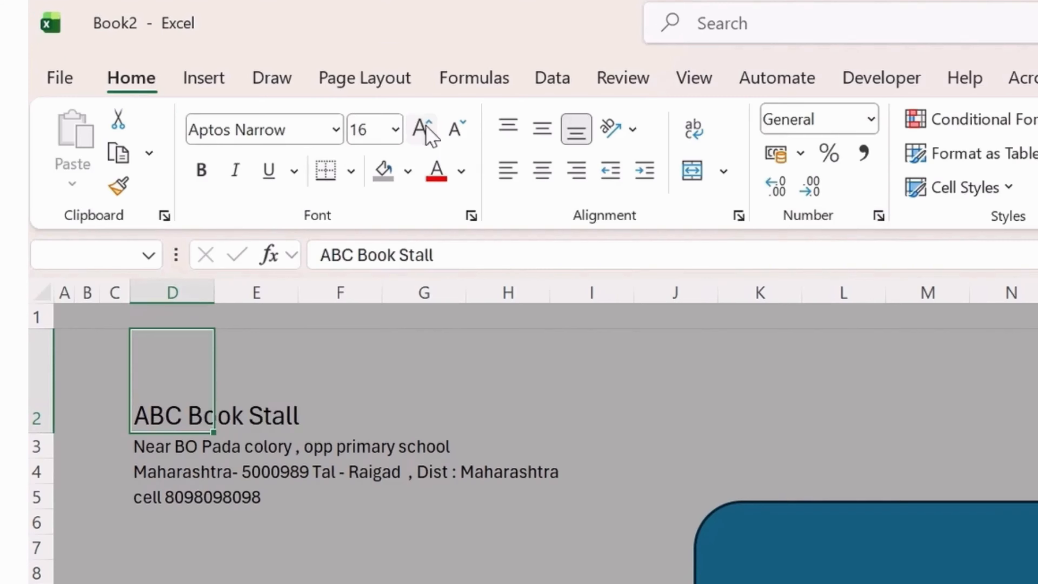
triple_click(258, 79)
double_click(258, 78)
double_click(258, 78)
click(423, 127)
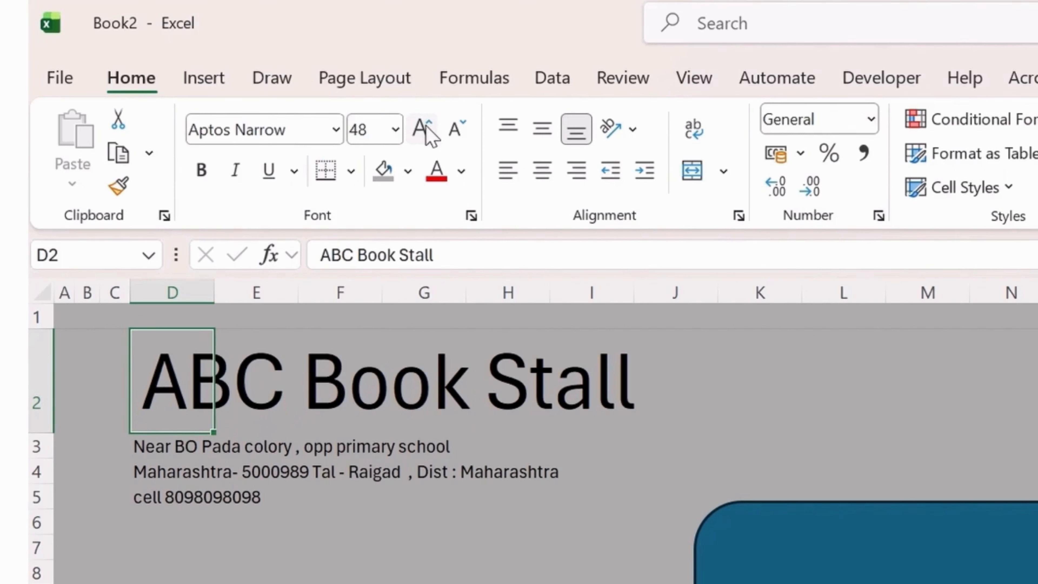
click(201, 170)
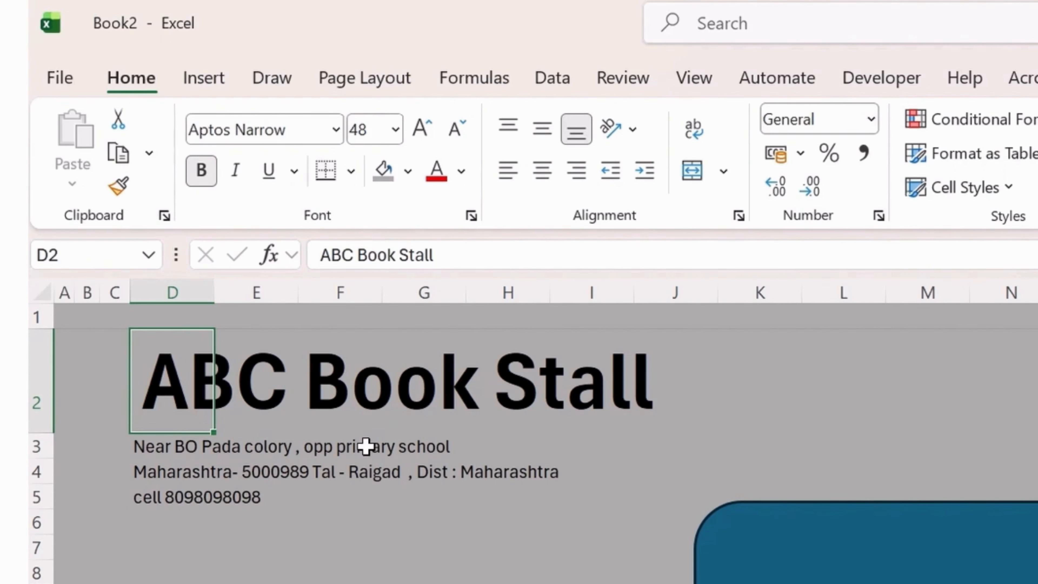
Centre the address lines and move them to F3:F5 under the title.
drag(174, 435, 169, 497)
click(543, 170)
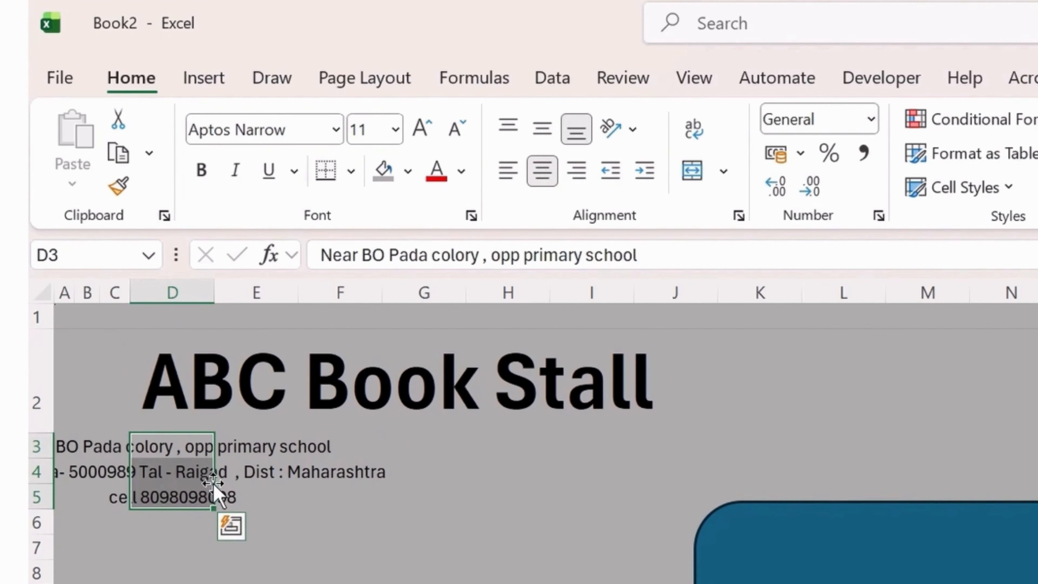
key(ctrl+c)
click(384, 443)
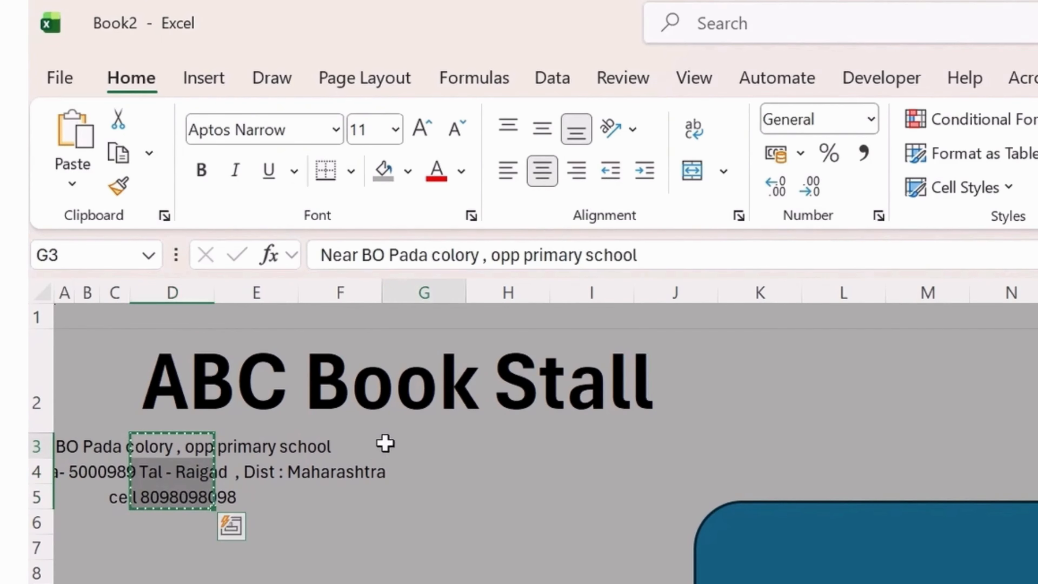
key(ctrl+v)
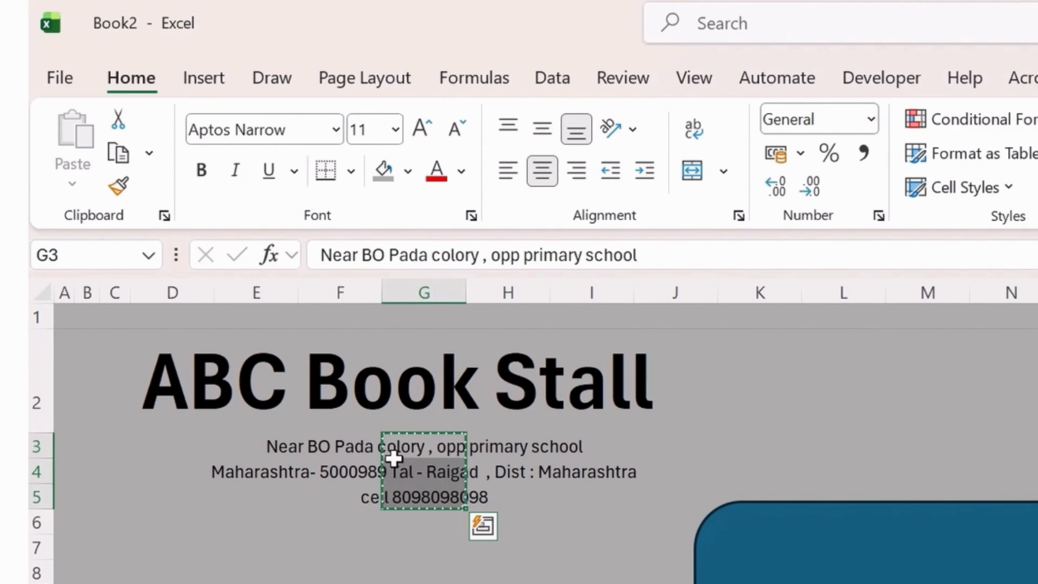
key(ctrl+c)
click(365, 444)
key(shift+Down)
key(shift+Down)
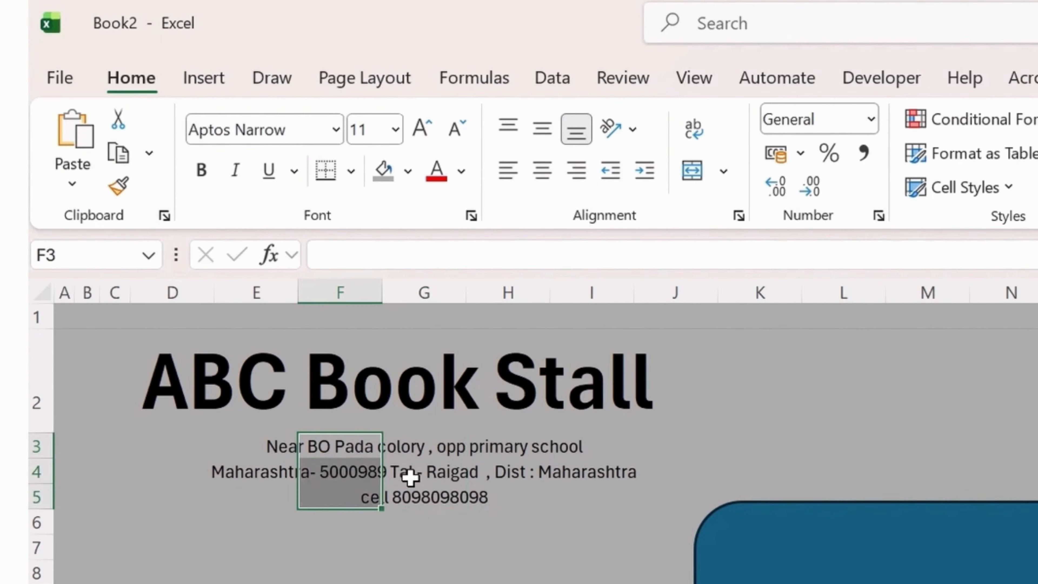
key(ctrl+v)
Move the blue rounded rectangle over the header and stretch it to cover the whole header.
click(552, 421)
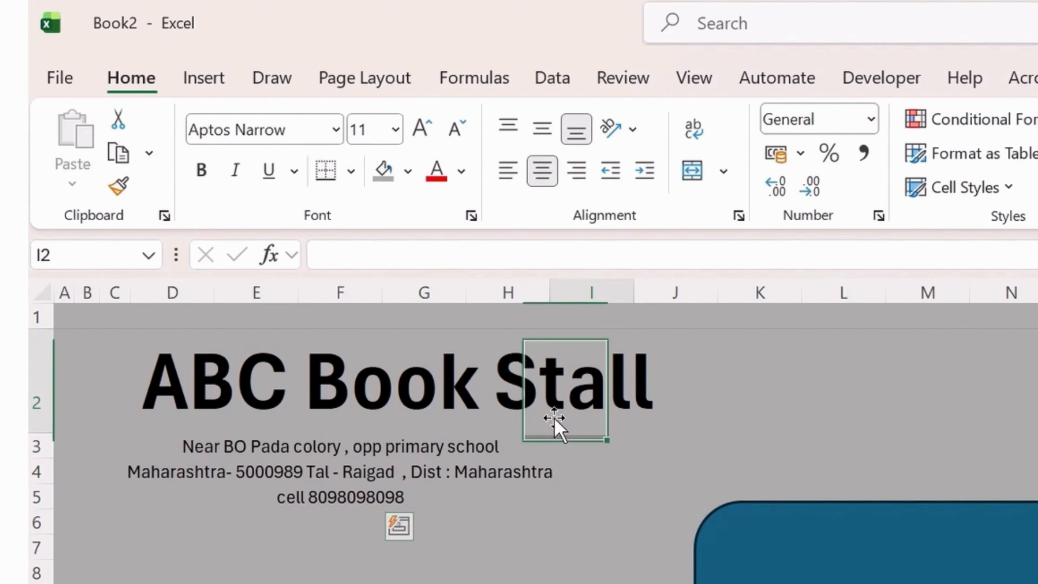
click(207, 386)
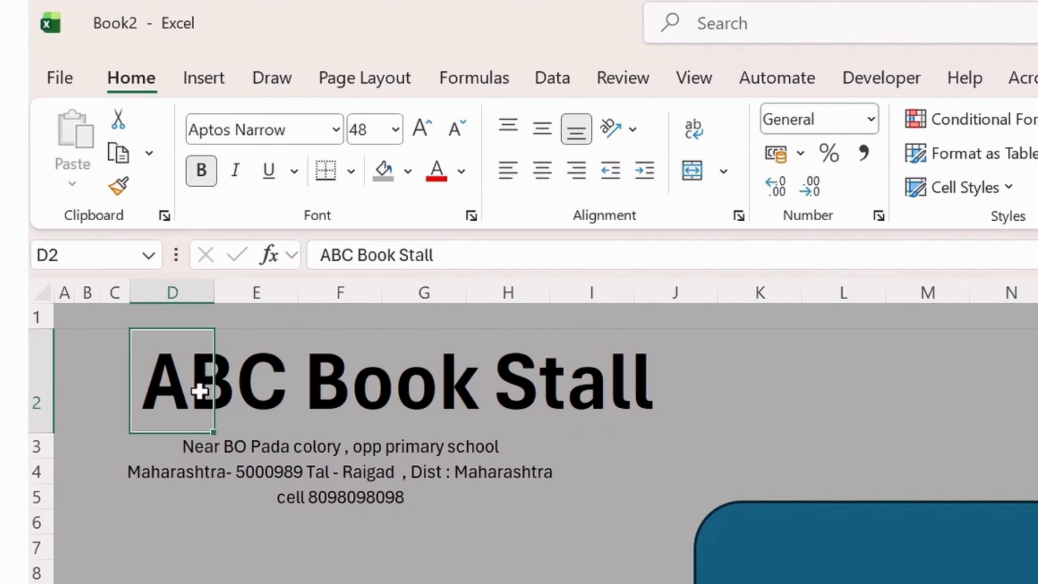
click(323, 450)
click(779, 572)
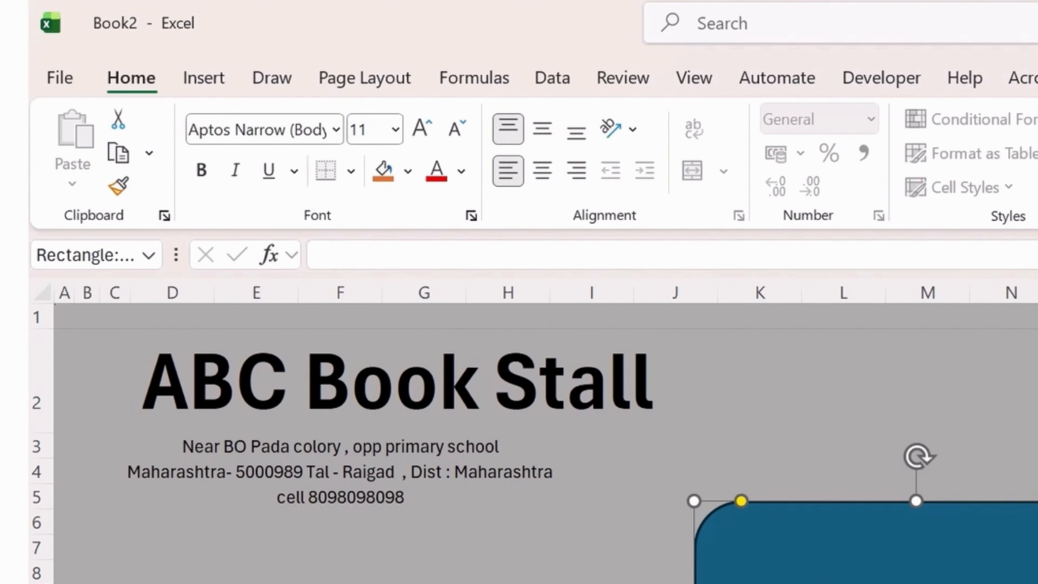
drag(818, 582, 202, 437)
drag(517, 580, 696, 522)
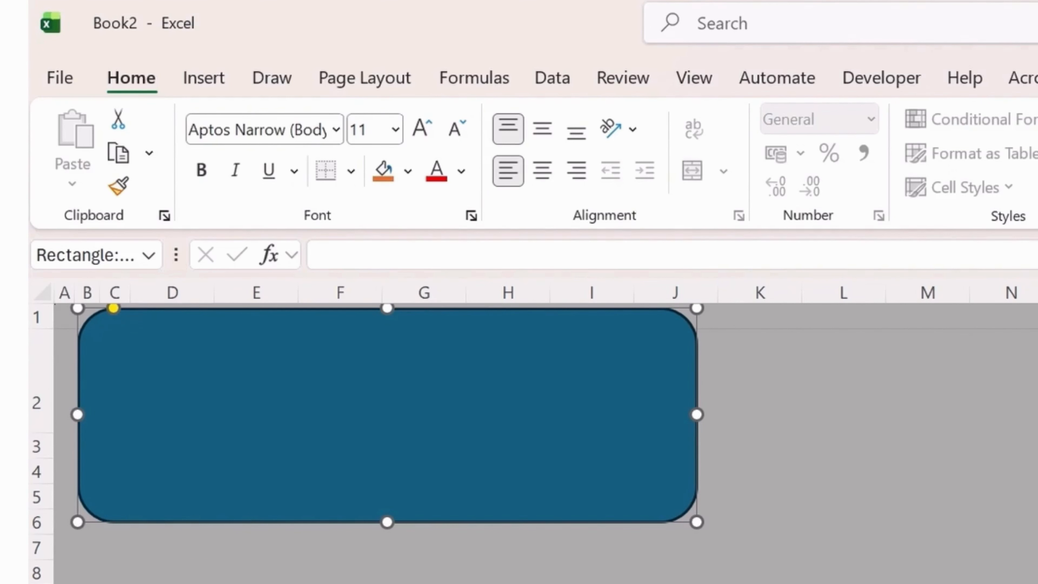
Set the rectangle to No Fill and fit its top and bottom edges around the header.
click(672, 120)
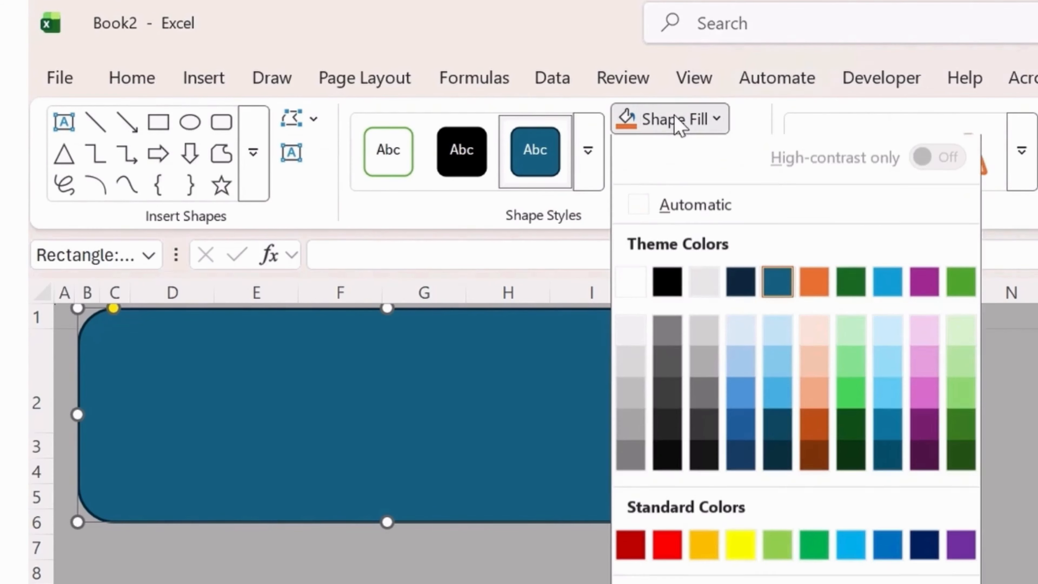
click(674, 583)
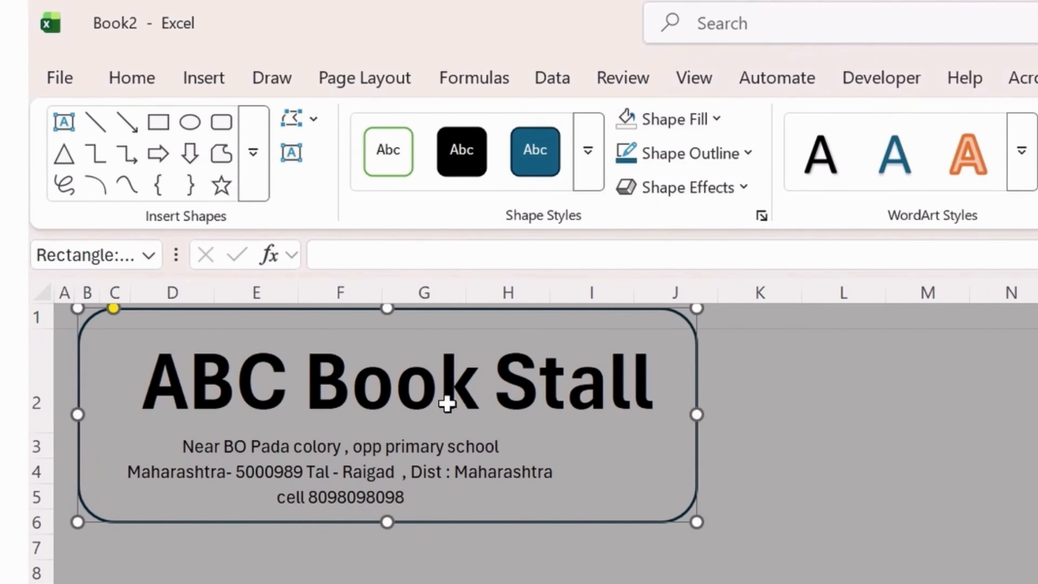
drag(388, 309, 389, 323)
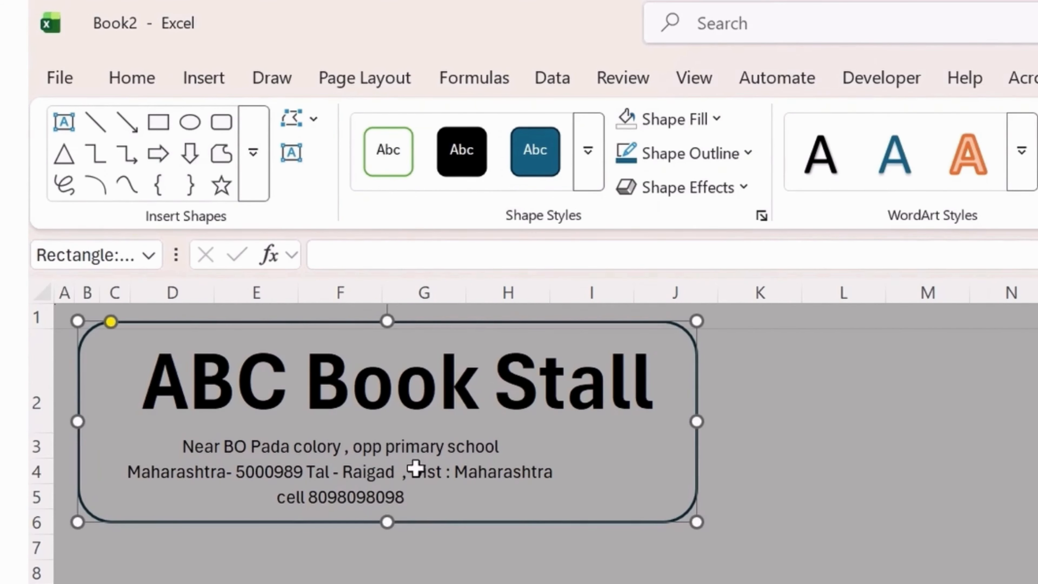
drag(389, 523, 390, 514)
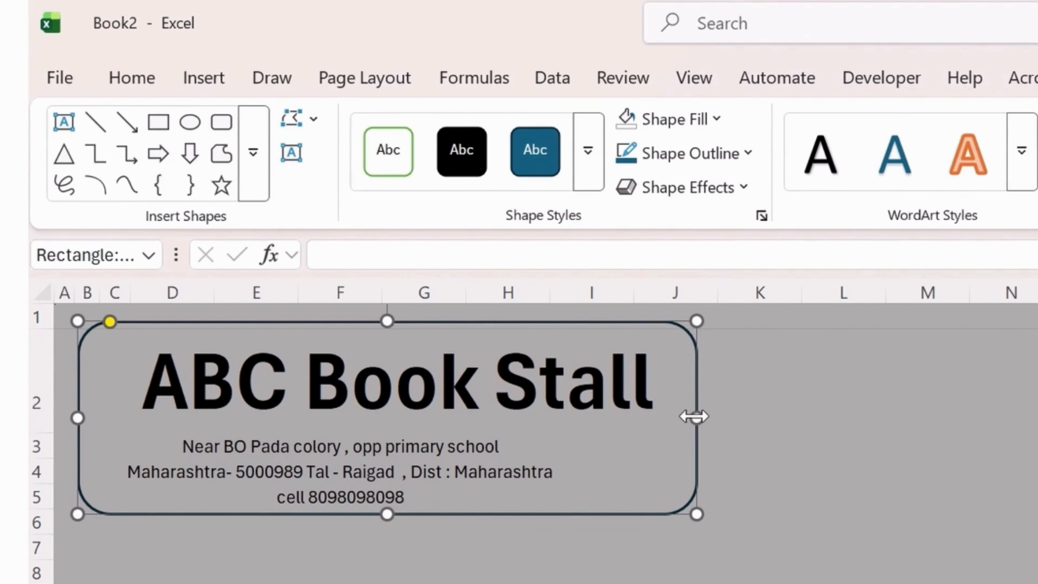
click(190, 347)
Give the rounded rectangle a white outline.
click(697, 474)
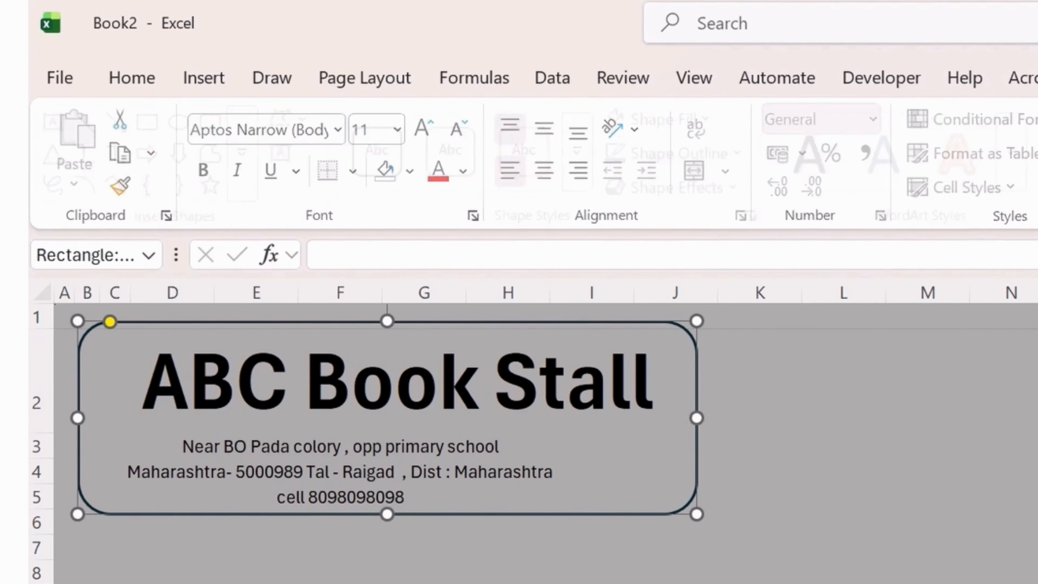
click(747, 154)
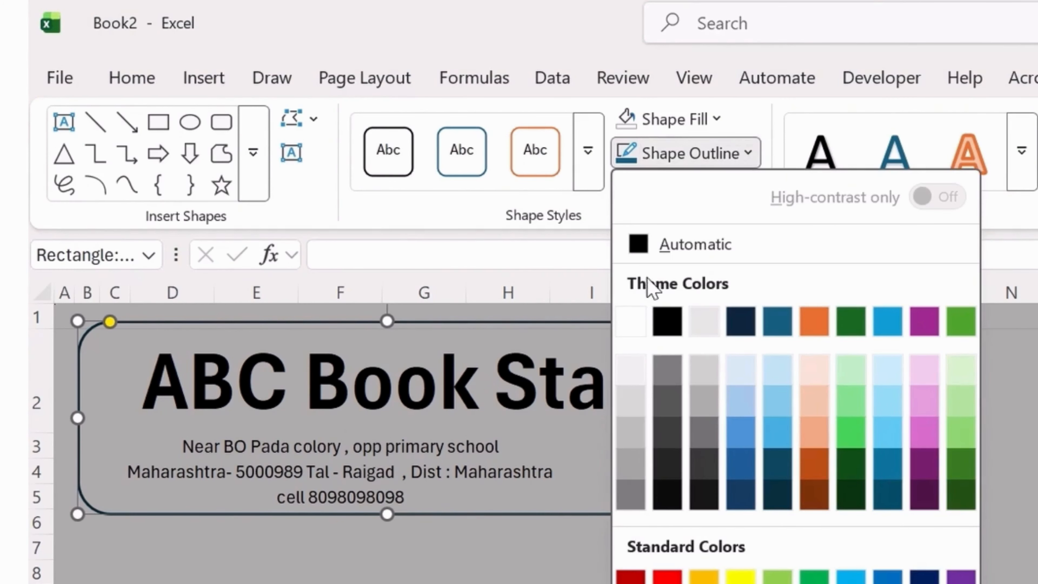
click(629, 321)
key(Escape)
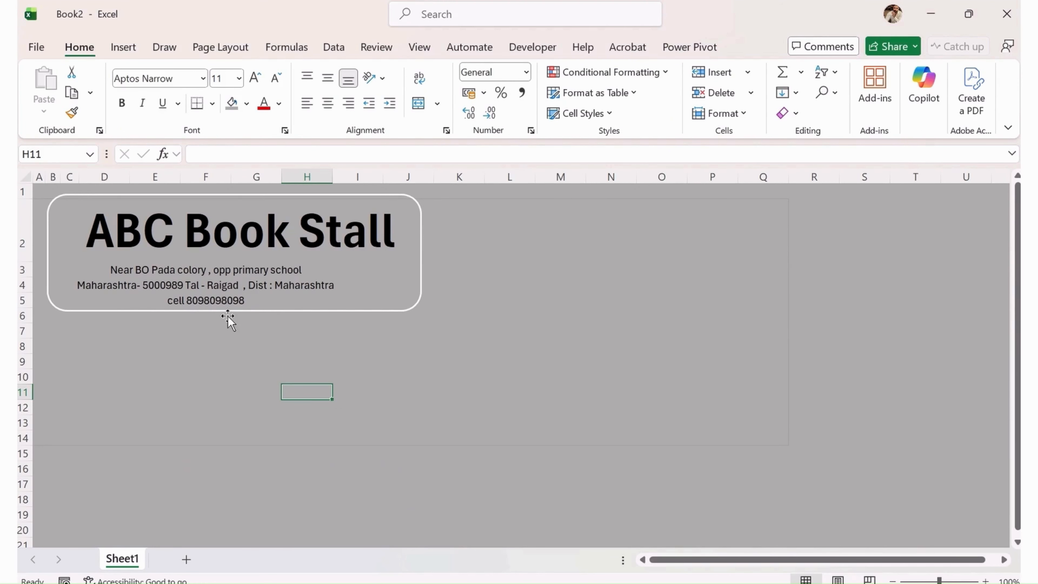
Extend the frame below the address lines and merge E6:H6 with a thick outside border.
click(228, 316)
drag(234, 309, 235, 336)
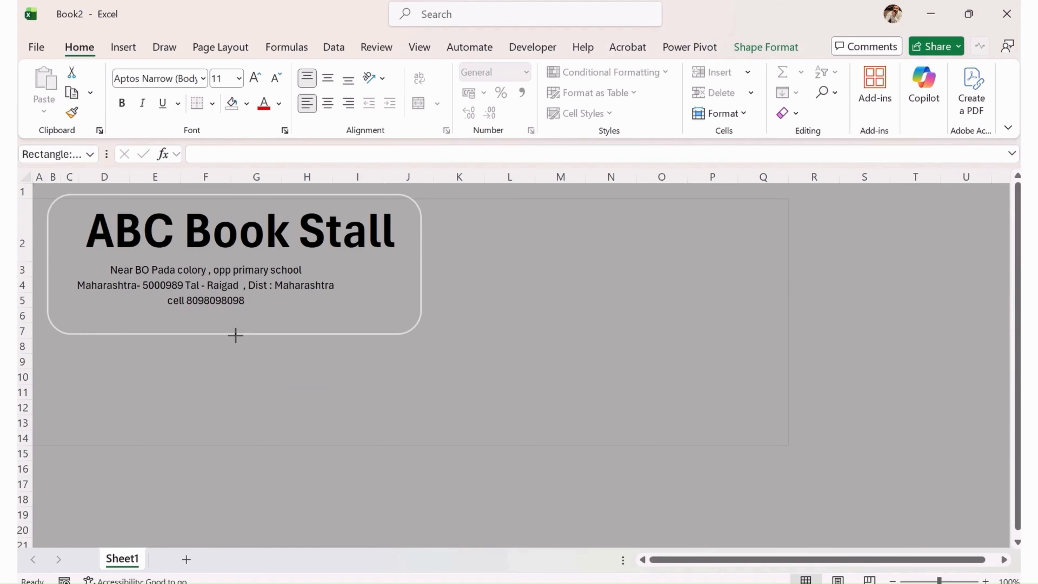
click(177, 319)
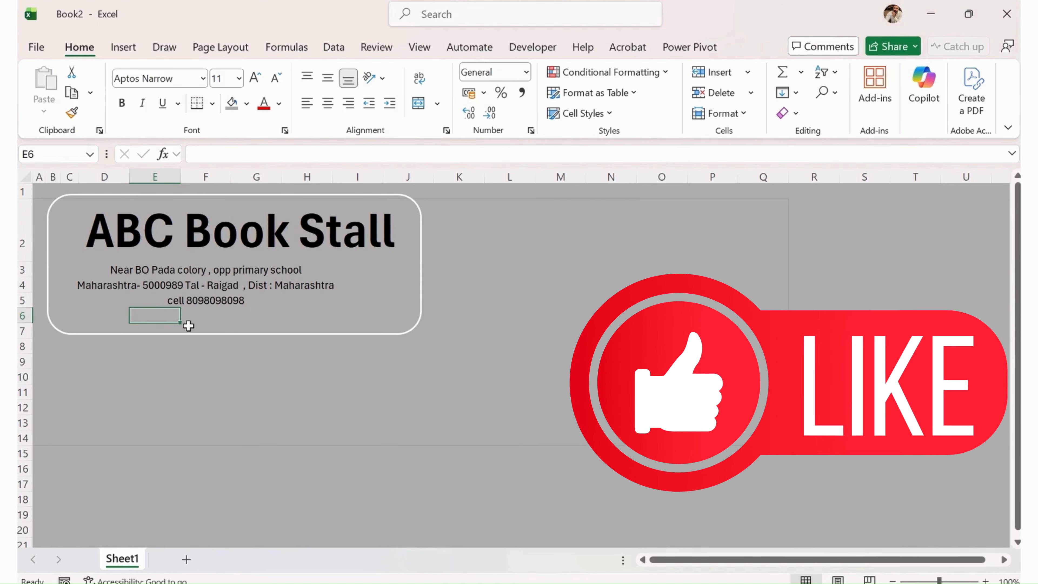
drag(175, 321, 307, 321)
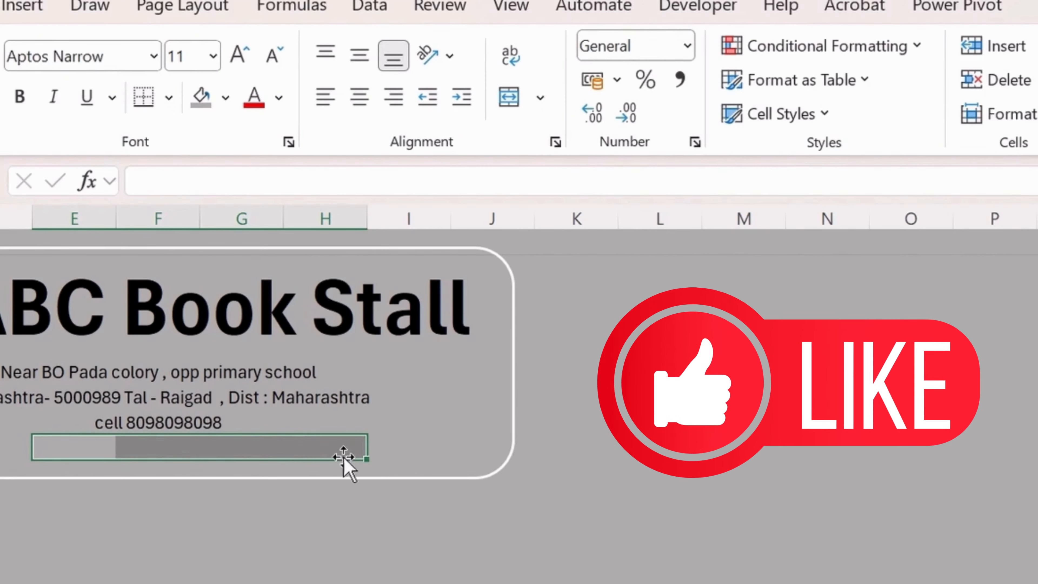
click(516, 99)
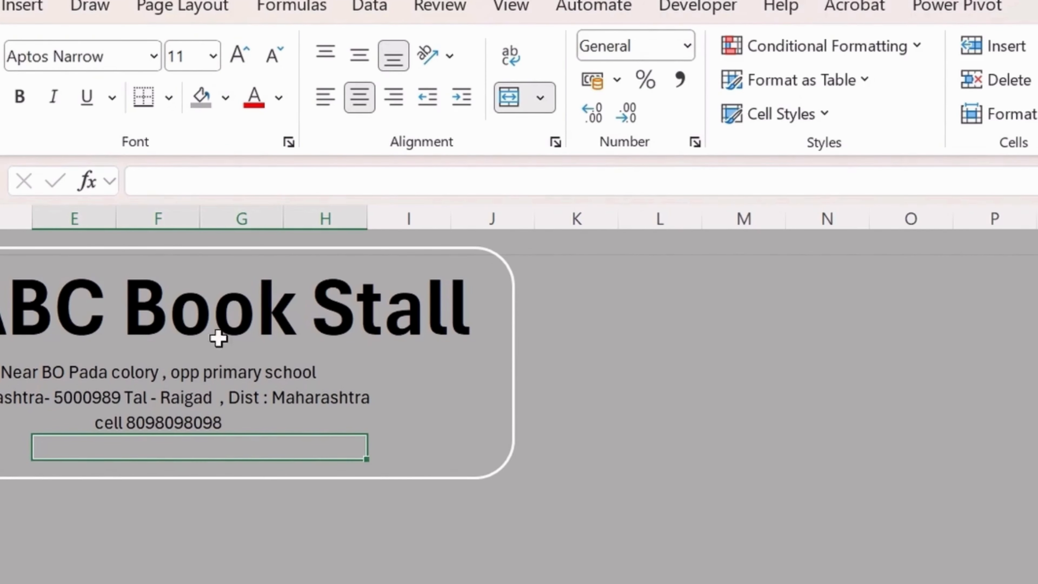
click(168, 98)
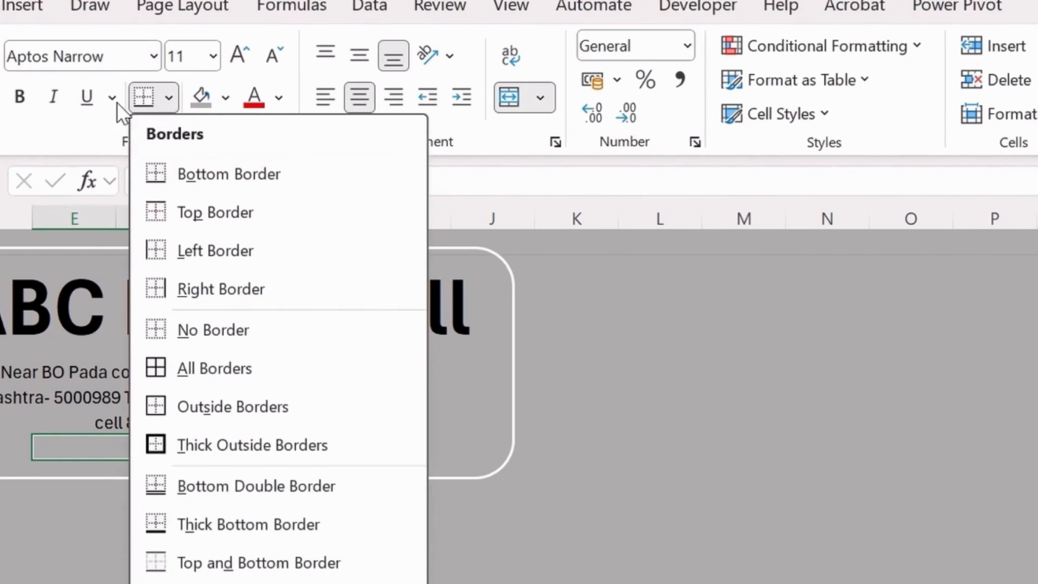
click(213, 446)
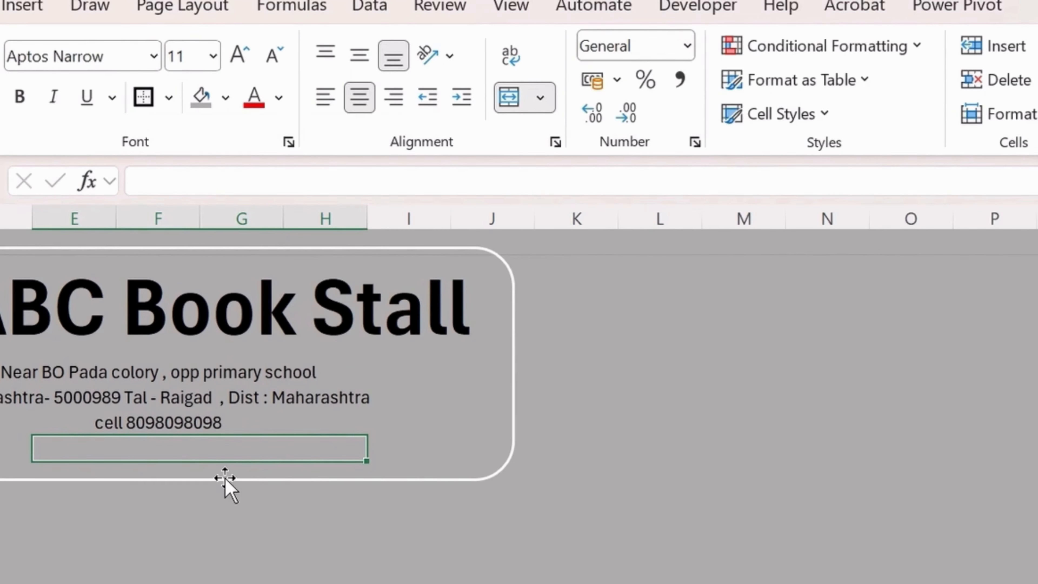
Enter CASH/MEMO in the merged cell, make it bold and enlarge it to size 18.
text(CASH/MEMO)
key(Return)
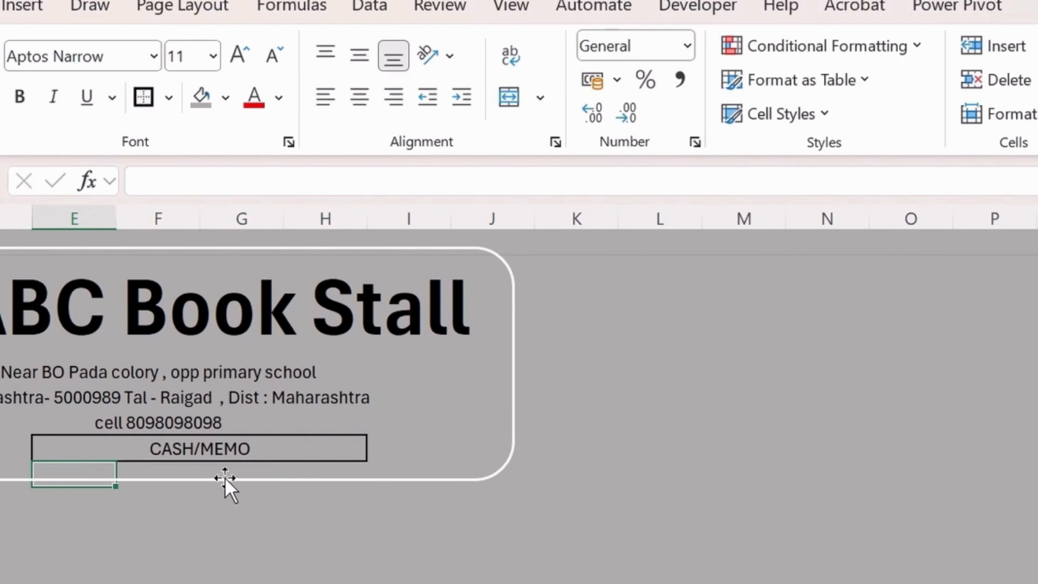
key(Up)
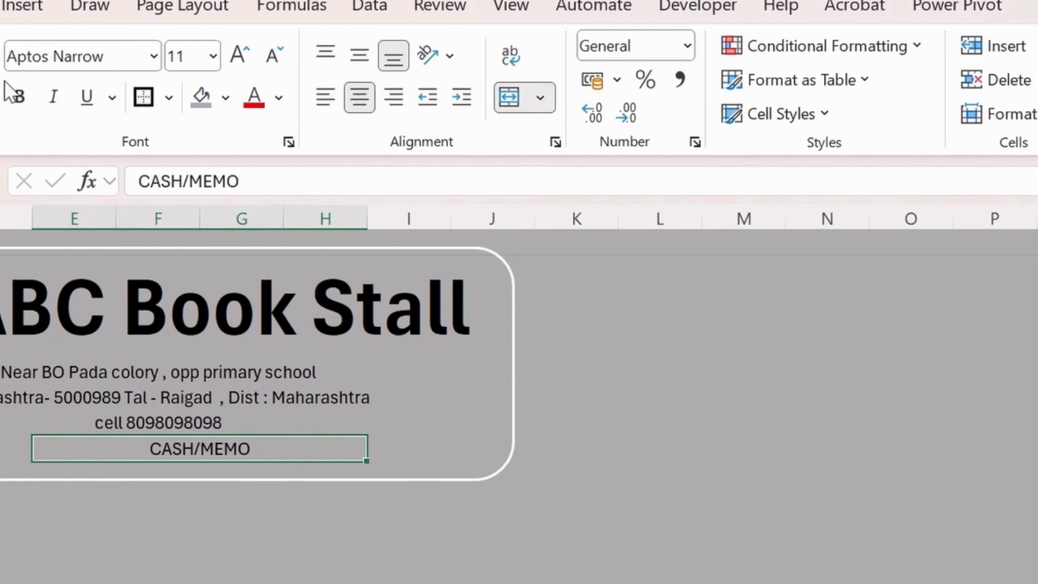
click(19, 97)
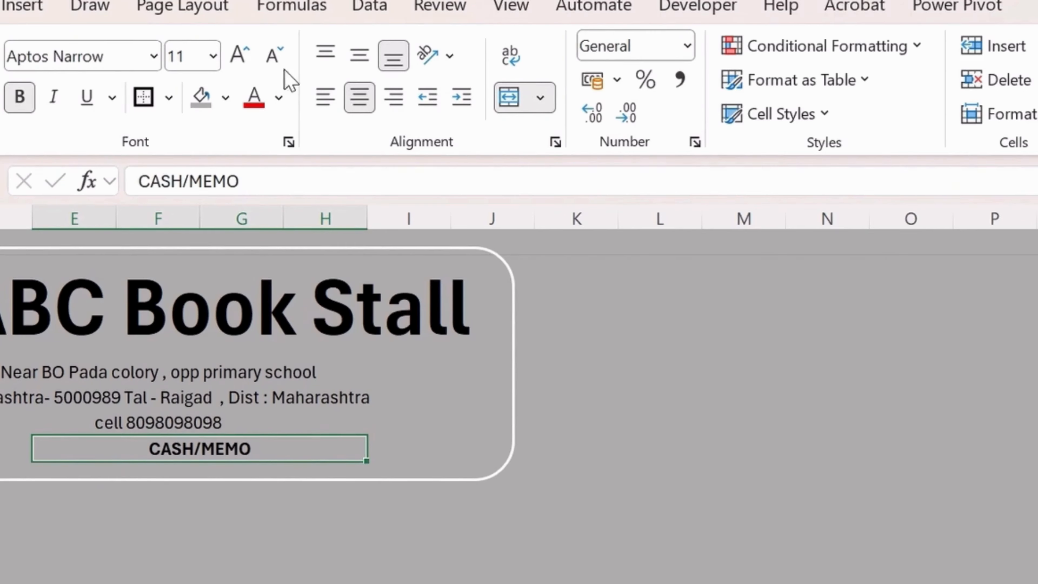
click(242, 57)
click(242, 57)
click(243, 58)
click(241, 55)
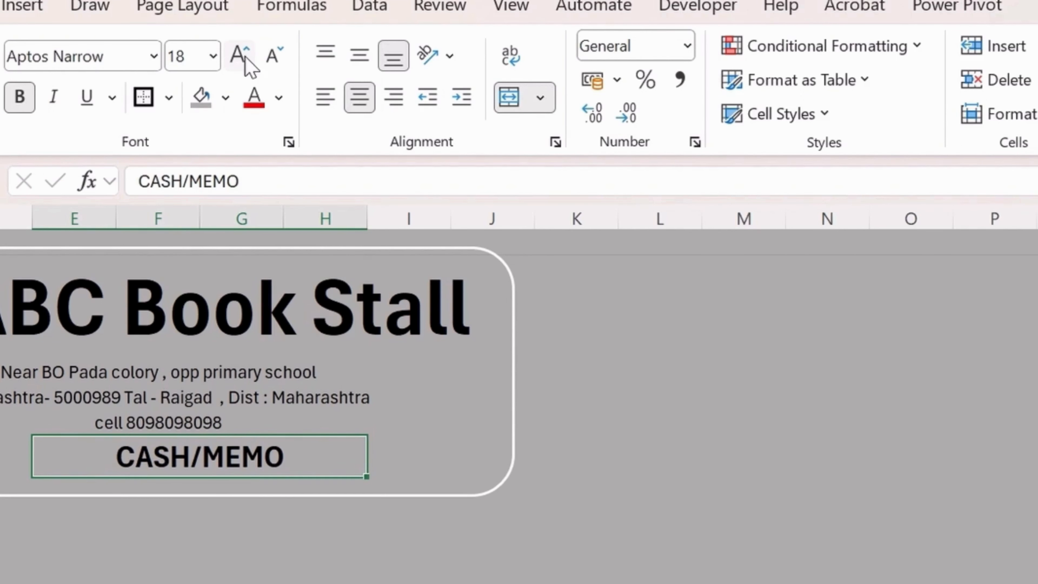
click(427, 560)
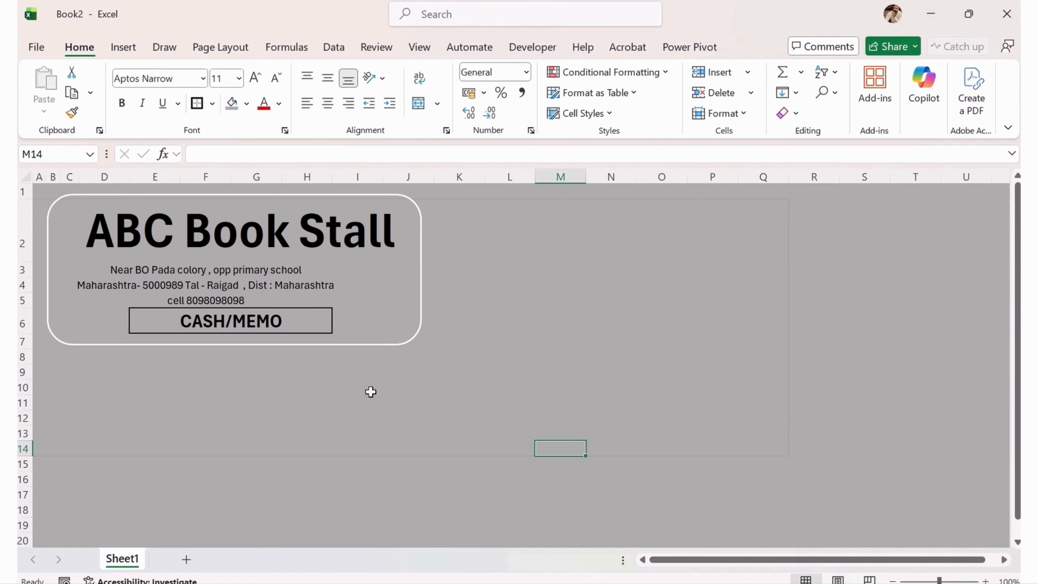
Search the stock icons for 'bo' and insert the dark sparkle open-book icon.
click(123, 47)
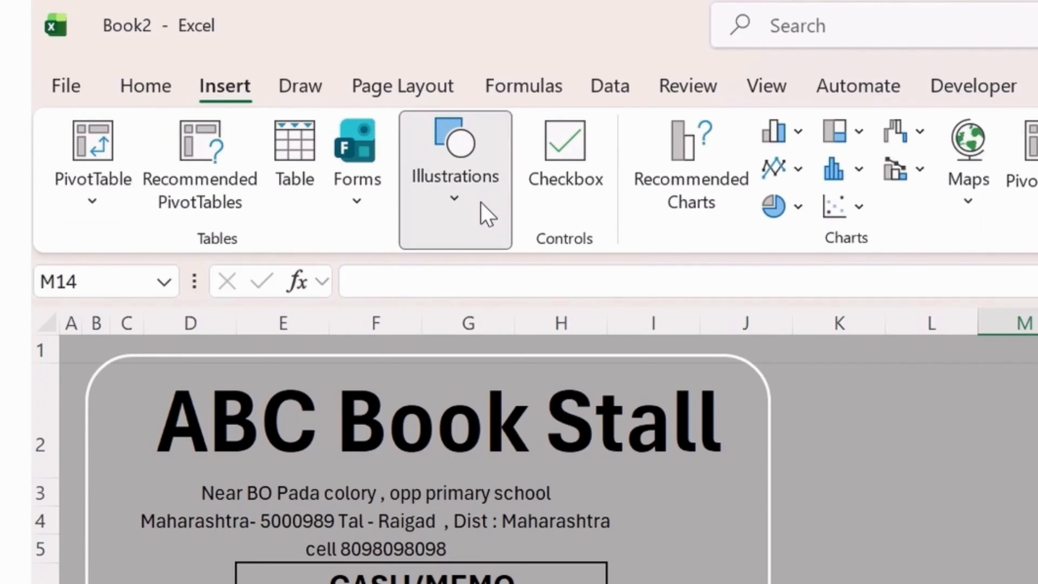
click(263, 111)
click(320, 176)
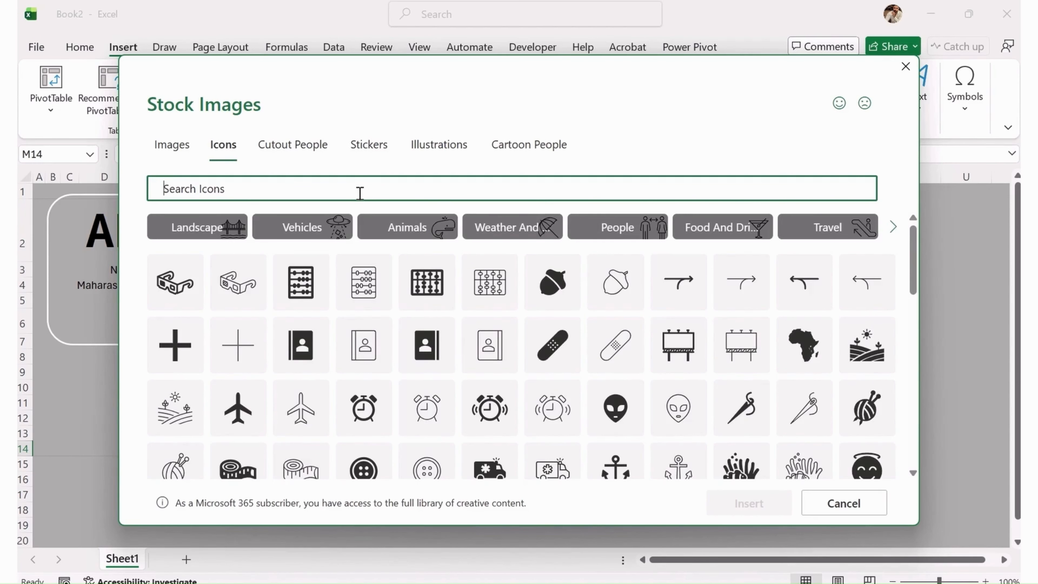
text(book)
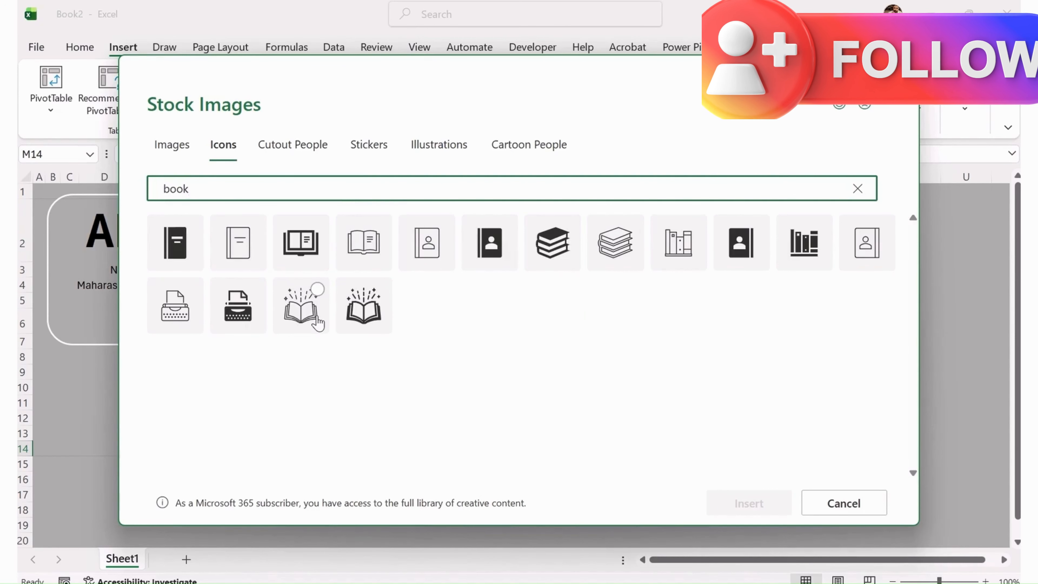
click(302, 317)
click(355, 320)
click(304, 325)
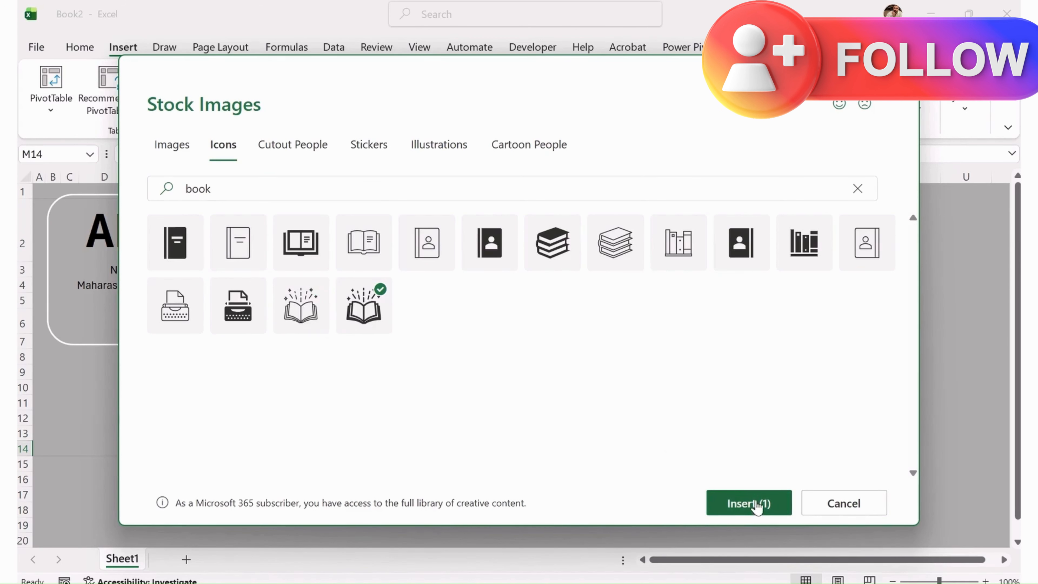
click(738, 507)
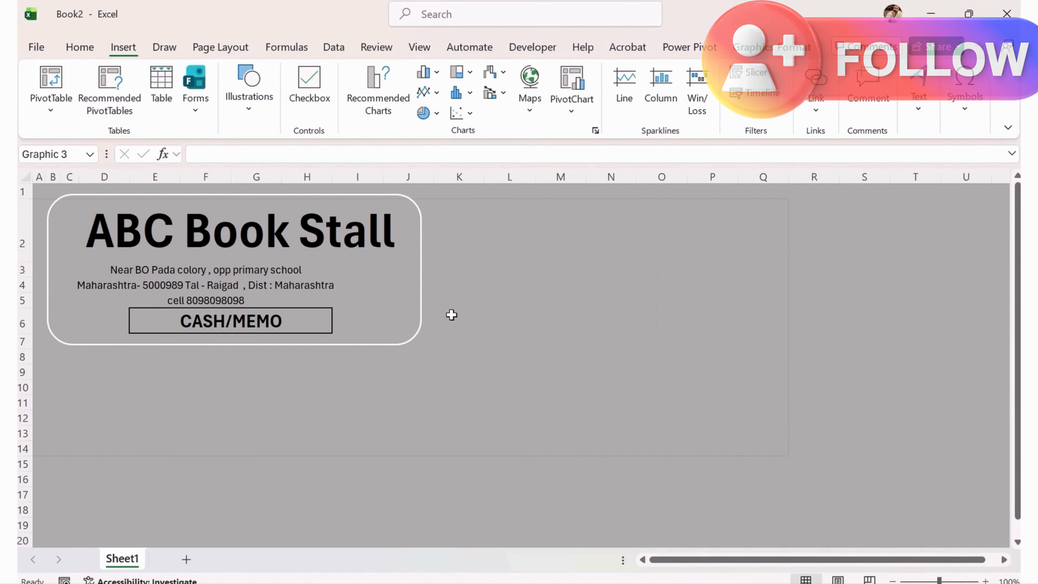
Move the book icon into the header beside CASH/MEMO.
drag(574, 507, 376, 324)
click(496, 327)
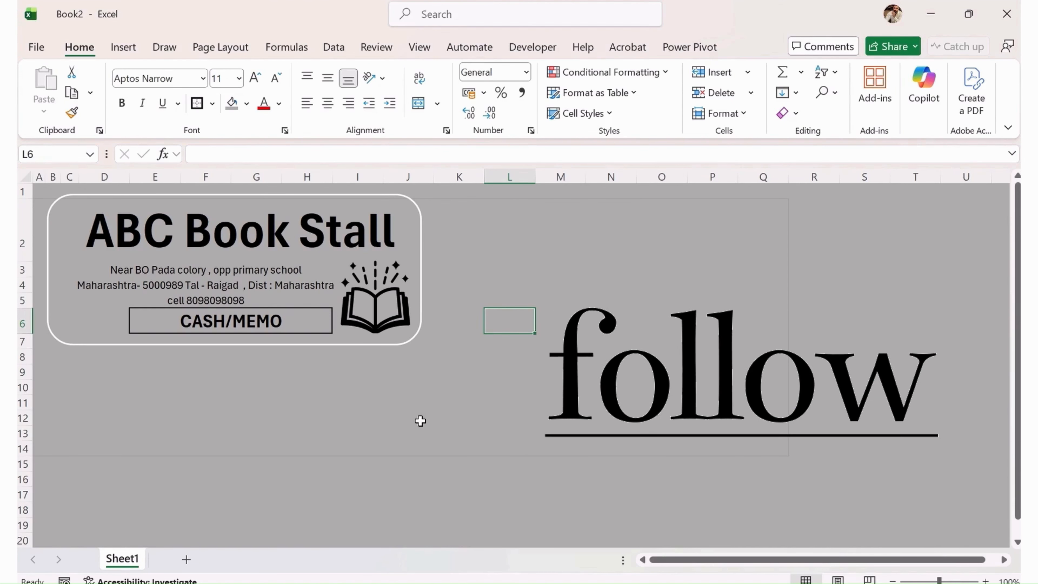
click(129, 271)
Italicise the address and phone lines in D3:H5, leaving the font unchanged.
drag(129, 271, 292, 298)
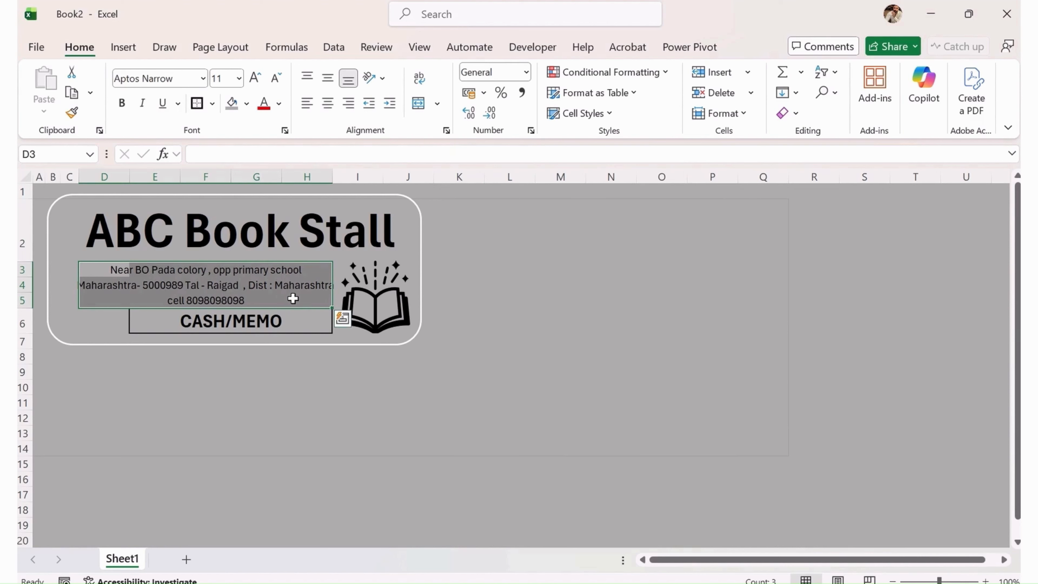
click(143, 105)
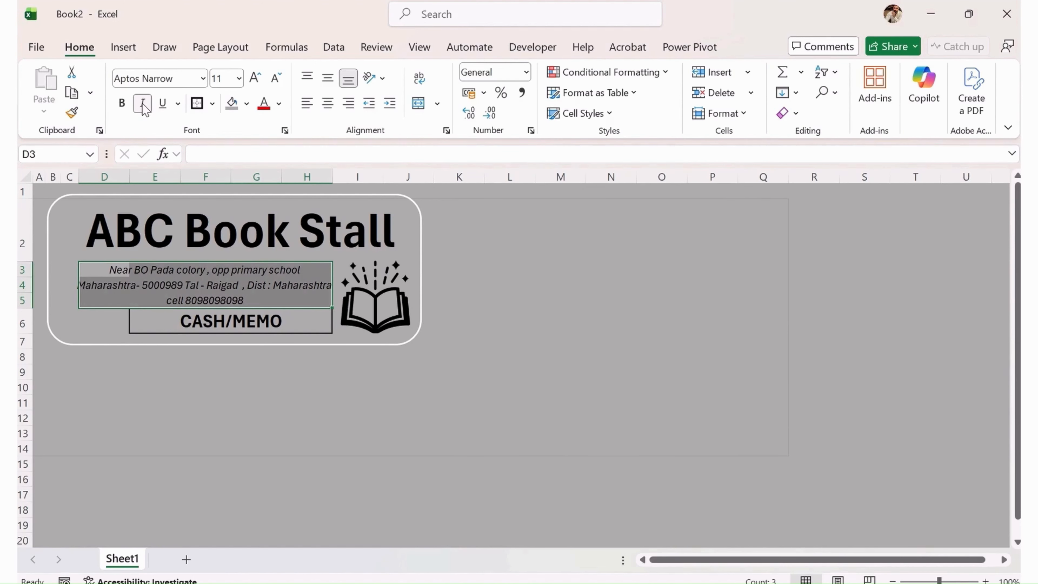
click(269, 417)
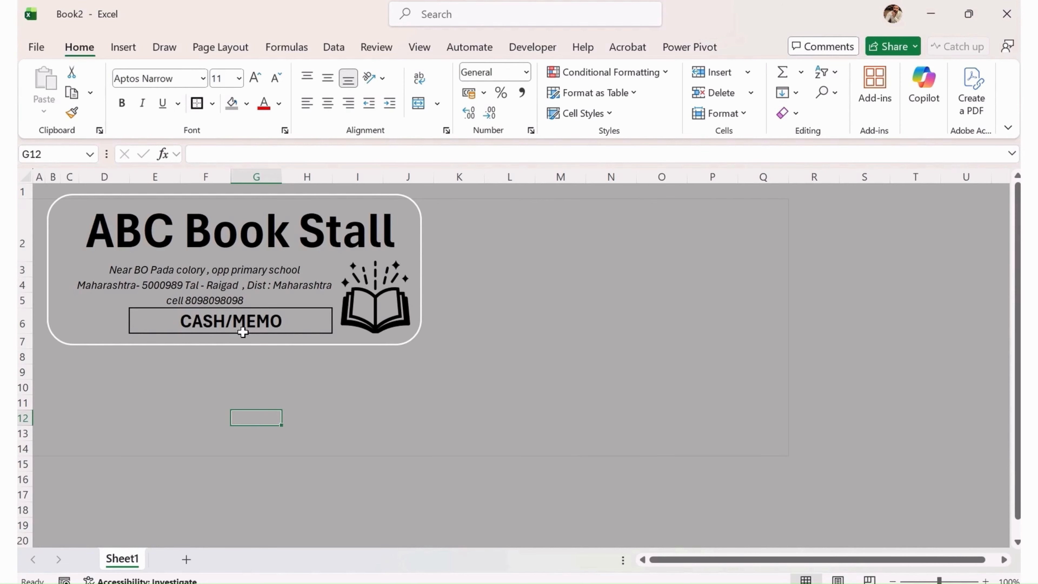
drag(114, 264, 275, 294)
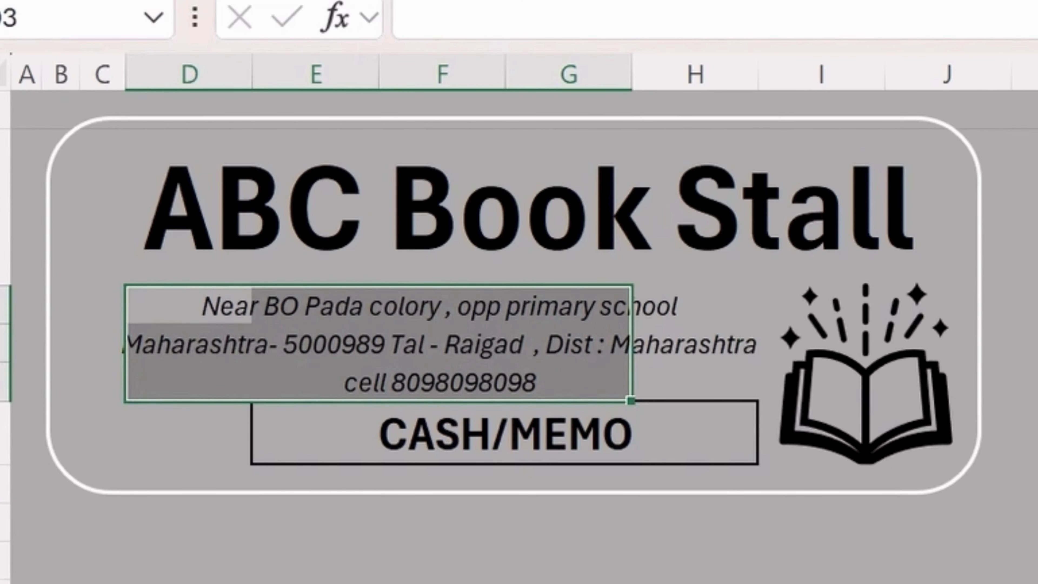
click(444, 0)
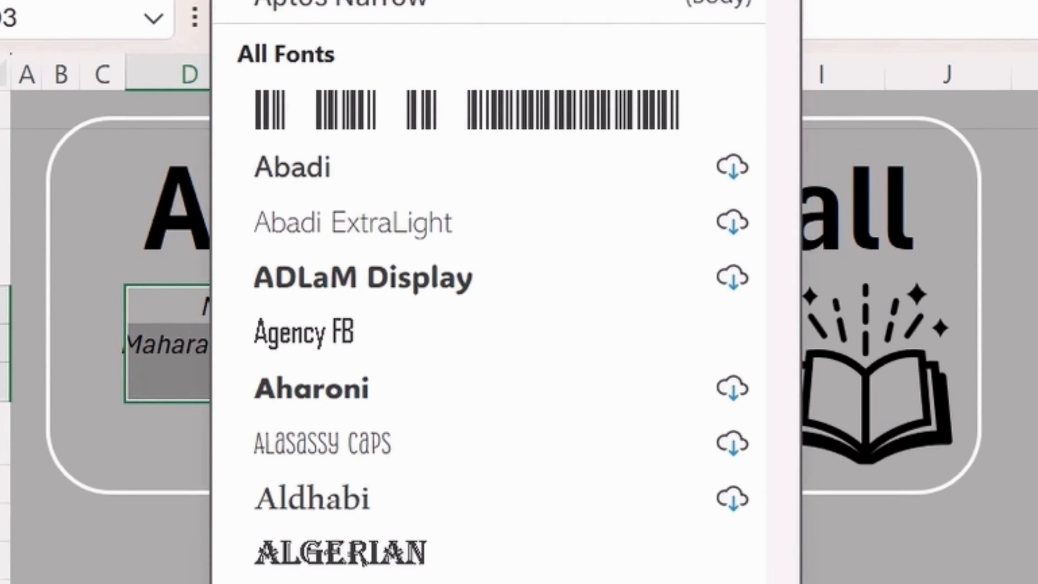
key(Escape)
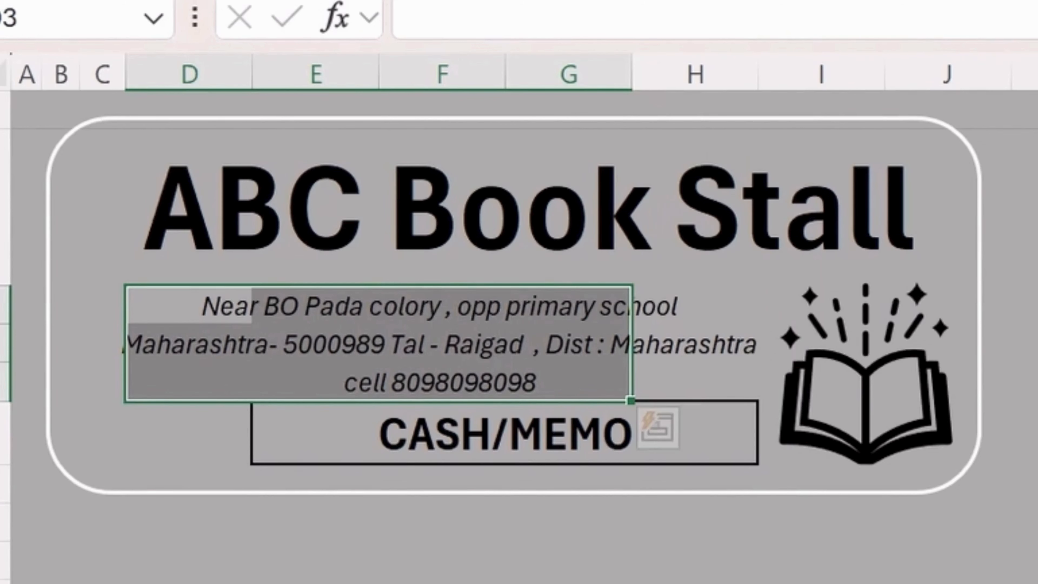
click(821, 583)
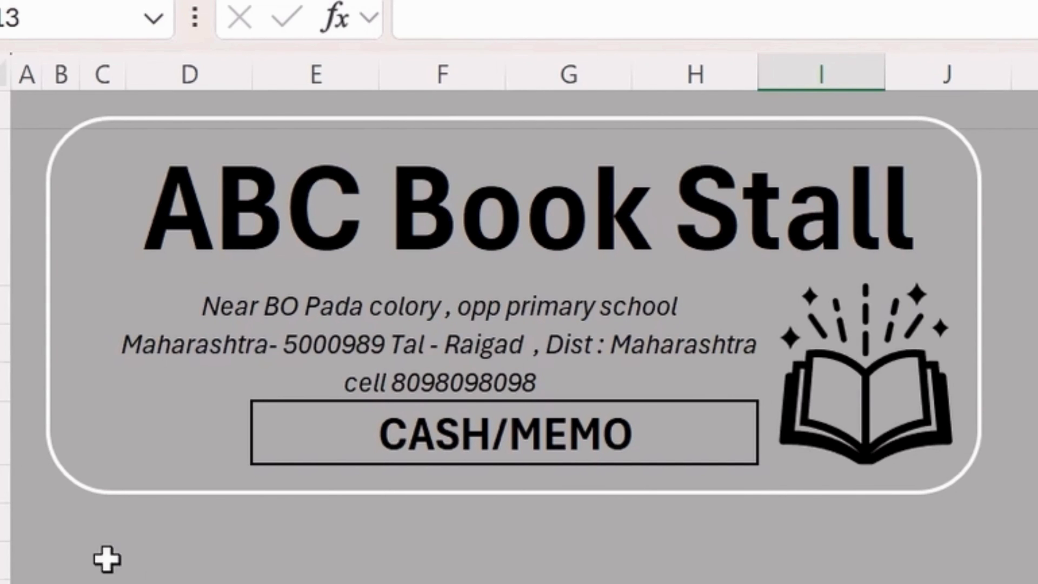
drag(82, 542, 108, 568)
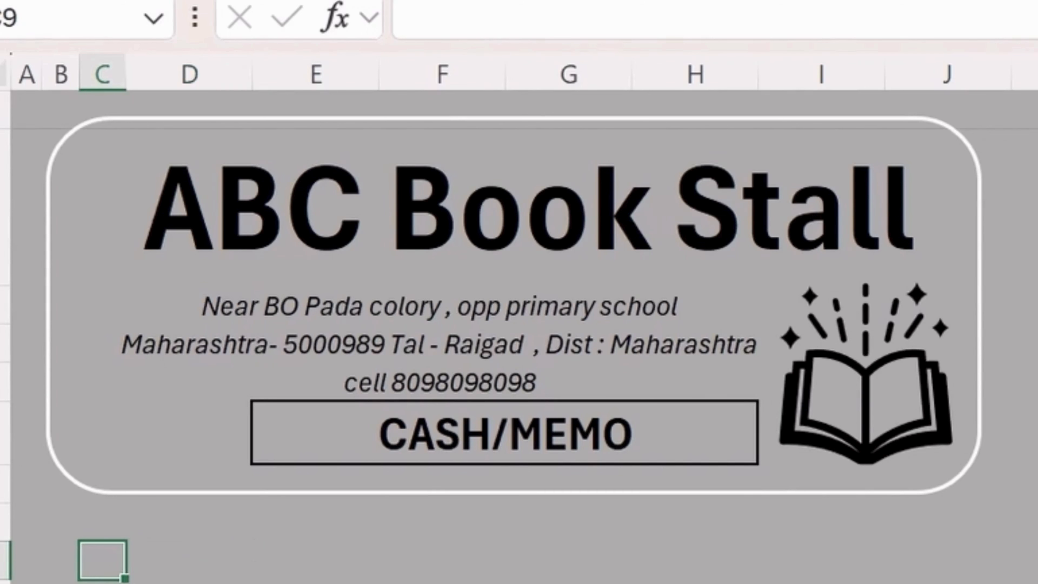
Enter the labels 'To,', 'Date' and 'Bill No' in the customer section.
text(To,)
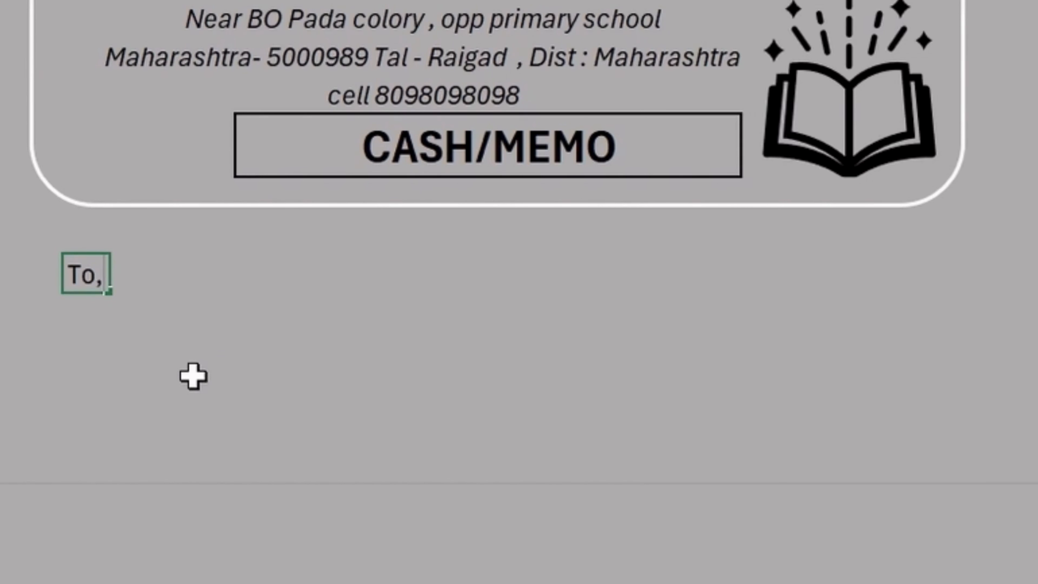
key(Return)
key(Right)
key(Right)
key(Right)
key(Right)
key(Right)
key(Up)
text(Date)
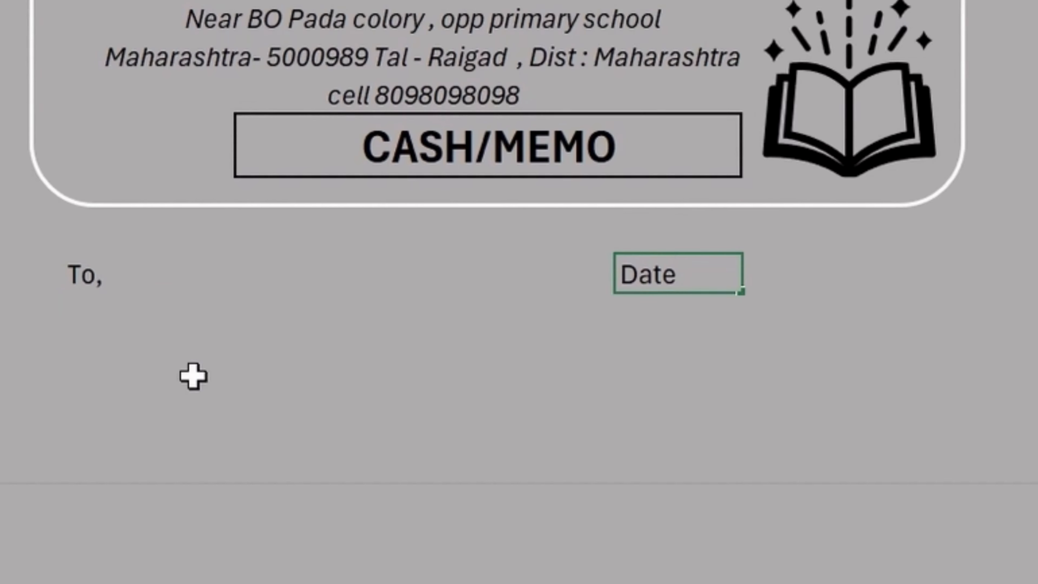
key(Return)
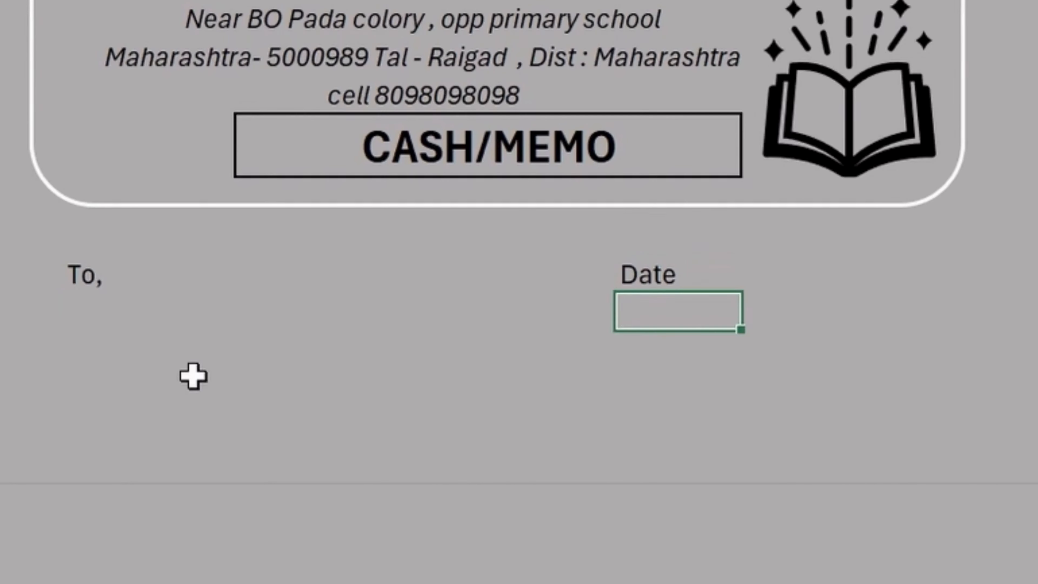
key(Down)
text(Bil)
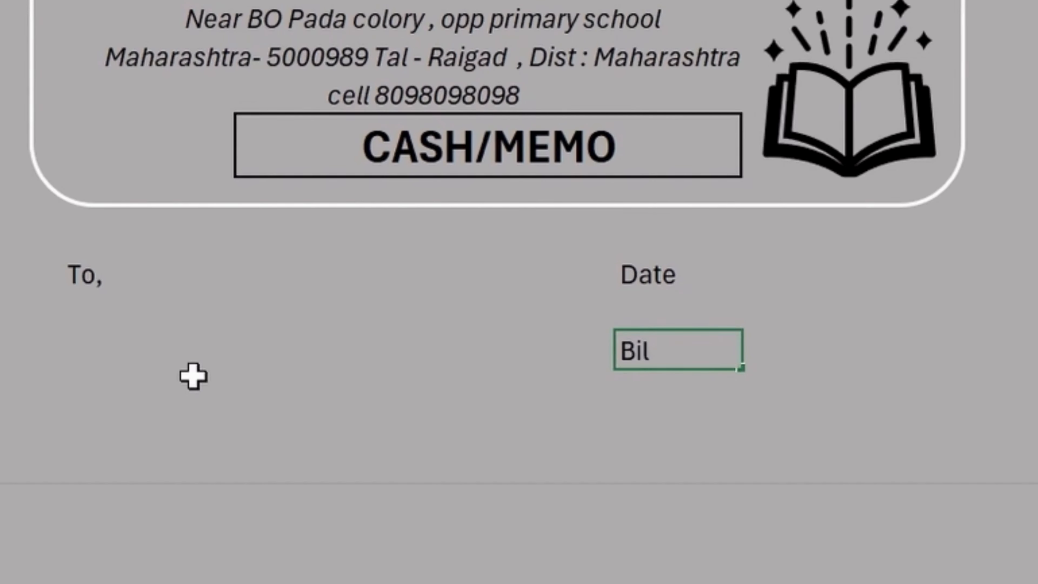
text(l No)
key(Return)
key(Right)
key(Up)
key(Left)
key(Right)
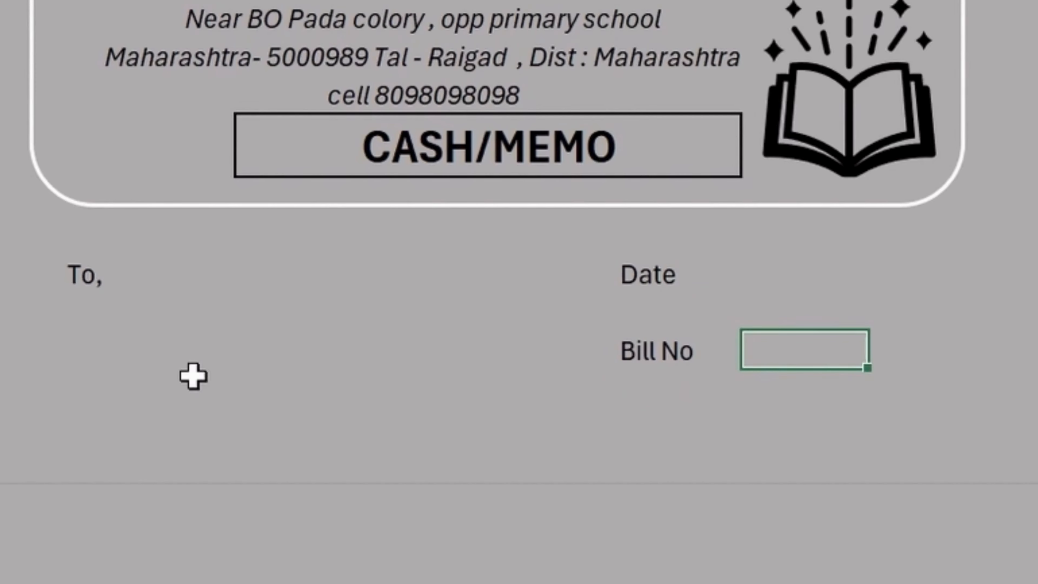
key(Up)
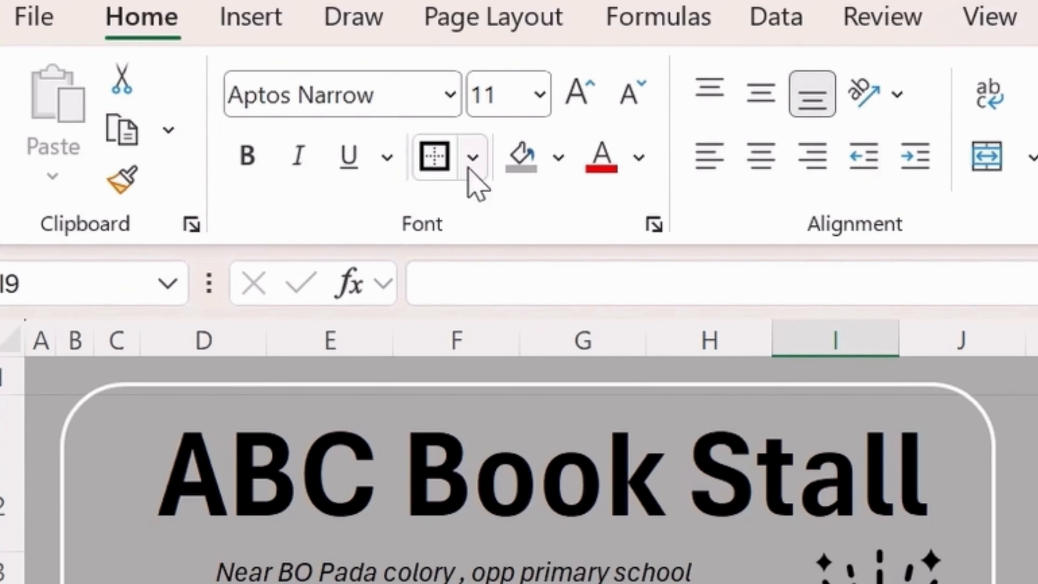
Add underscore fill-in lines beside Bill No and Date.
click(779, 381)
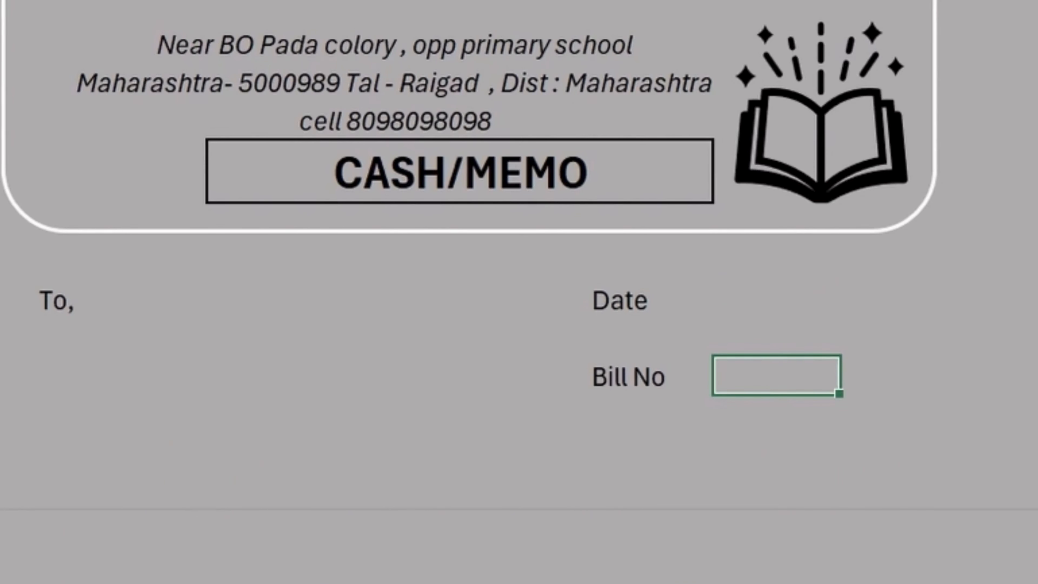
click(889, 513)
click(784, 361)
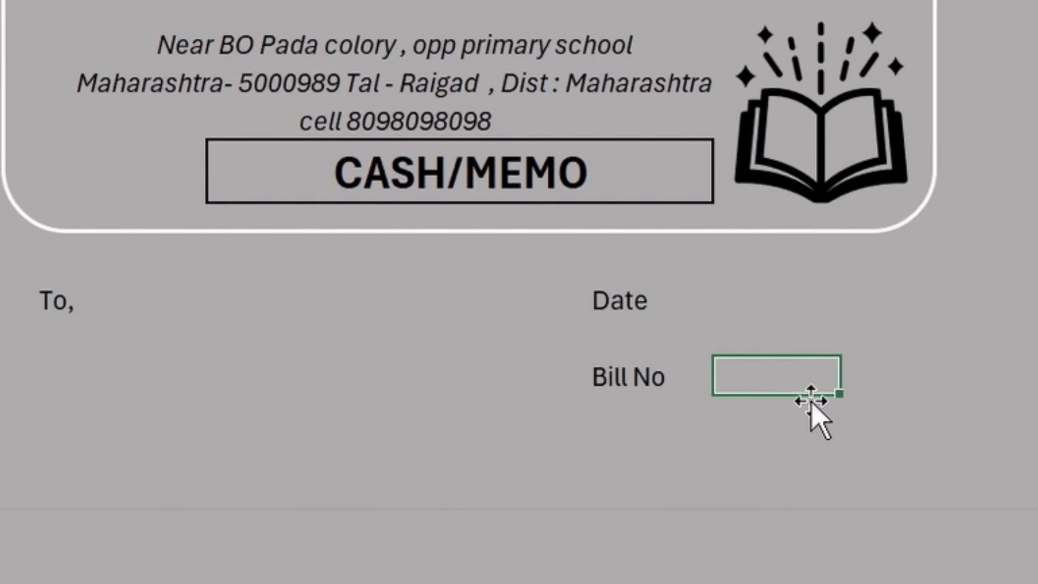
key(shift+minus)
text(__________)
key(Return)
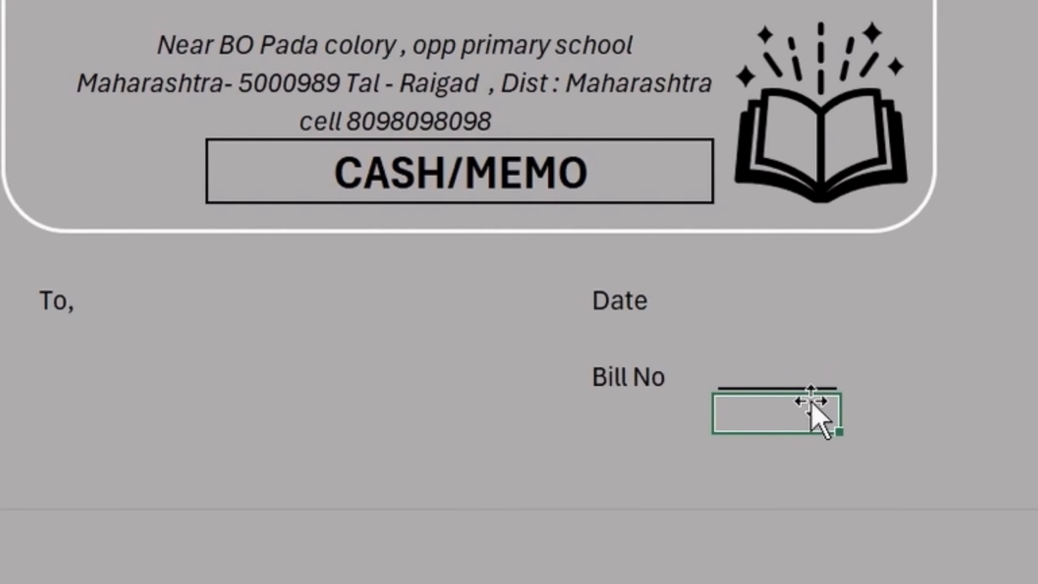
click(821, 311)
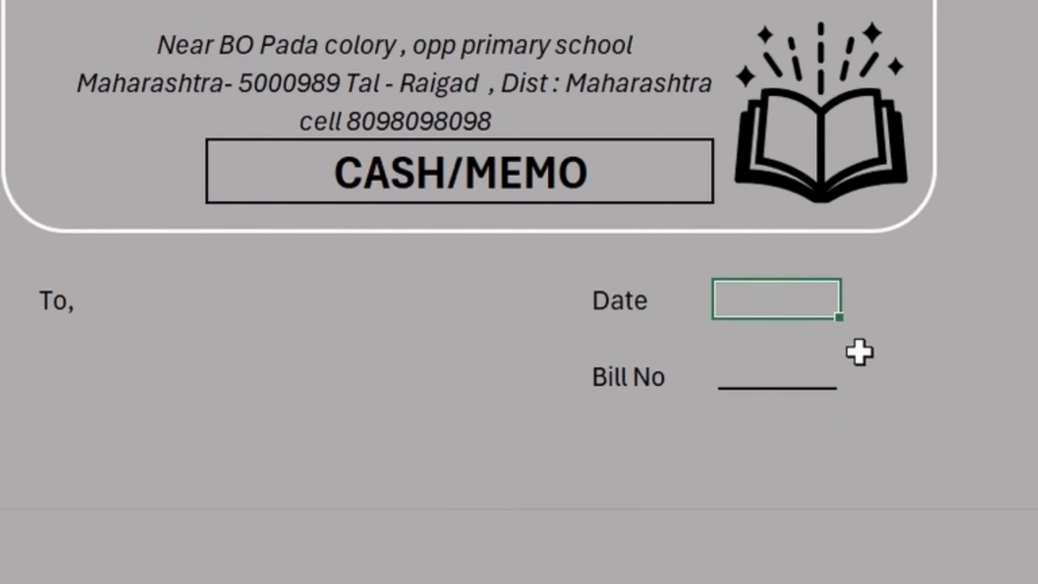
text(____)
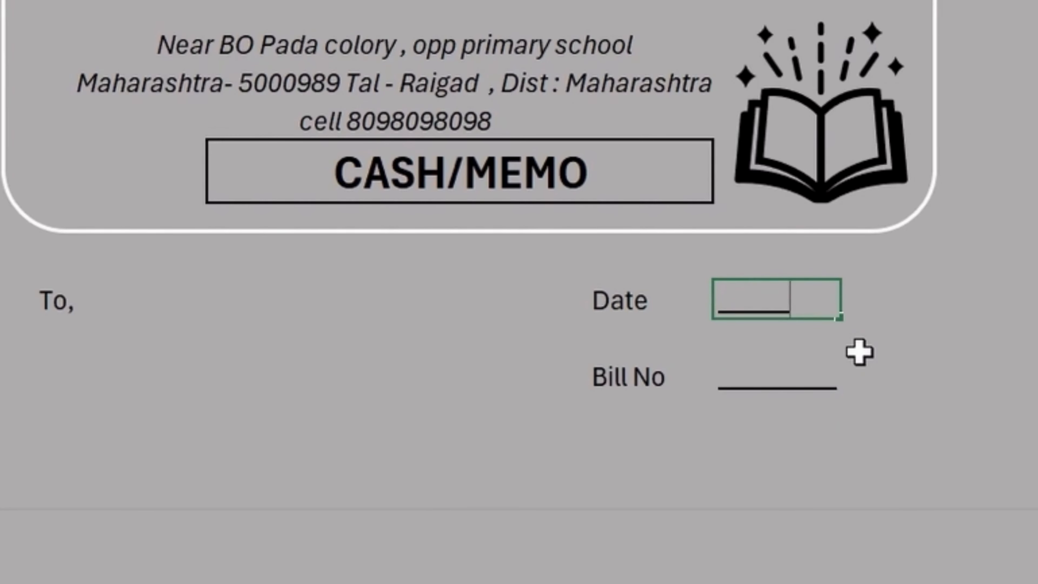
text(___)
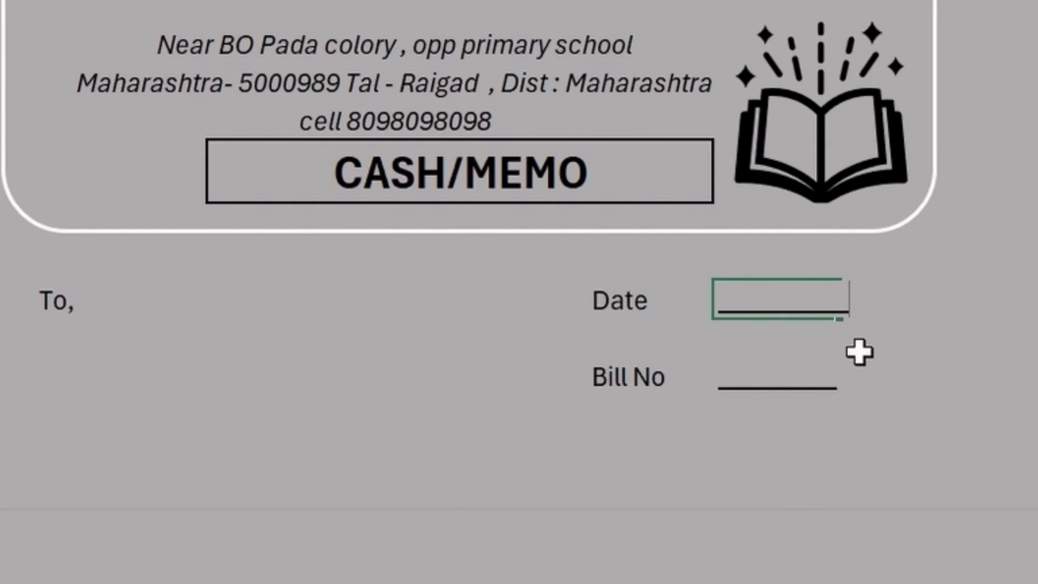
key(Return)
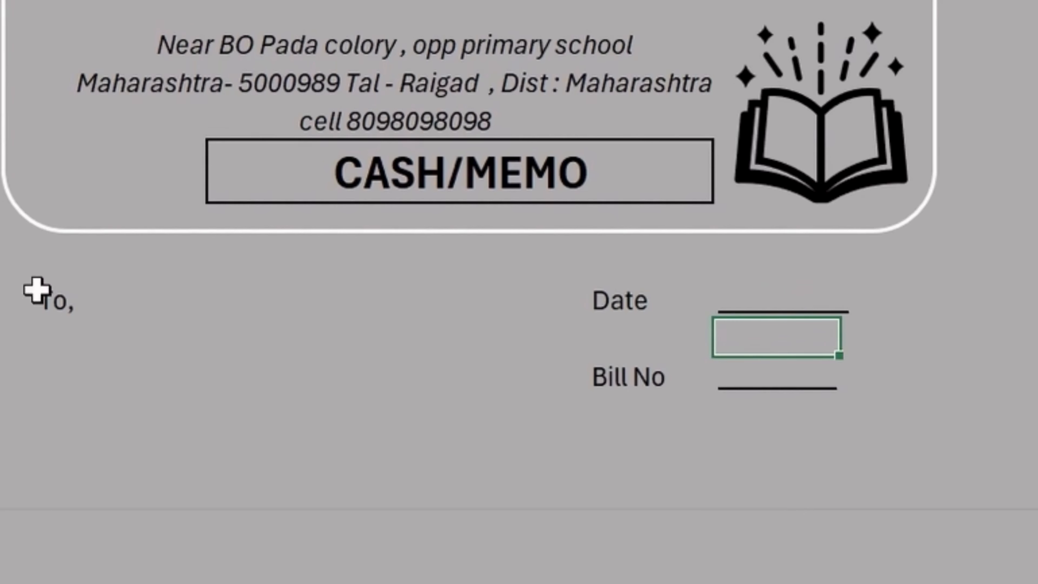
Add an underscore line beside 'To,' and a second address line in C11.
click(61, 299)
click(115, 313)
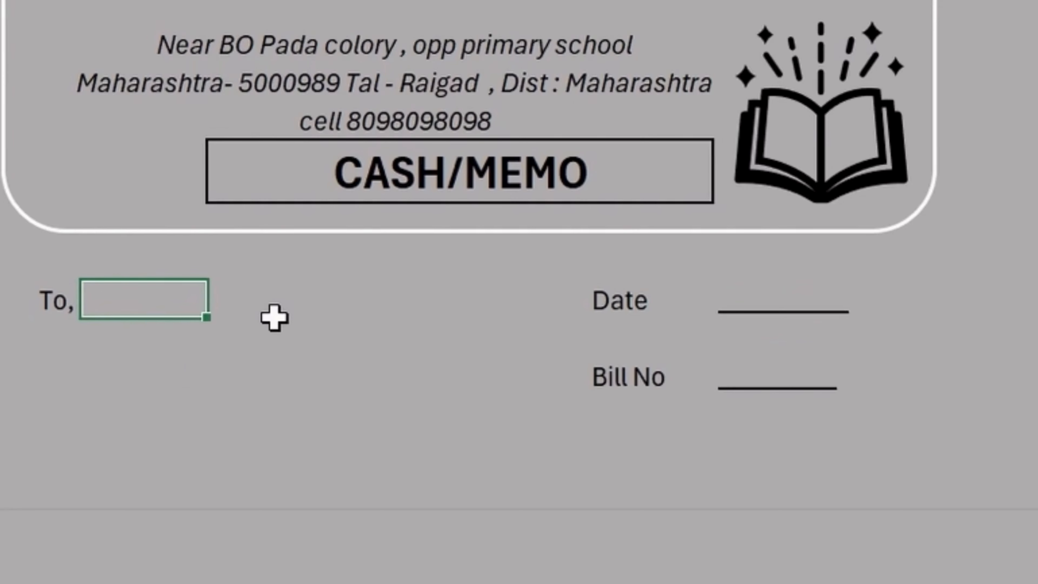
text(_______)
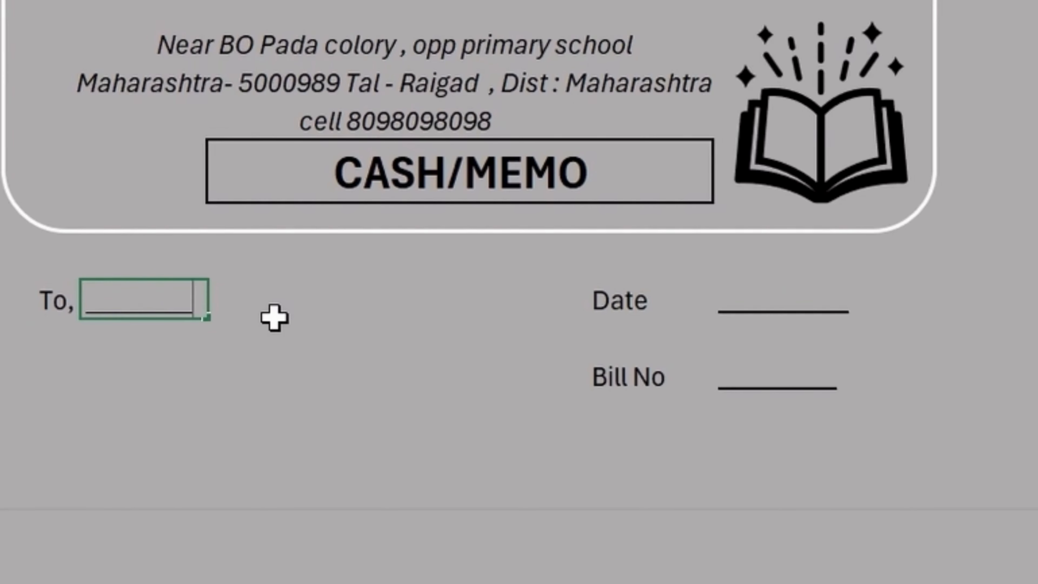
text(__________________________________________________________________)
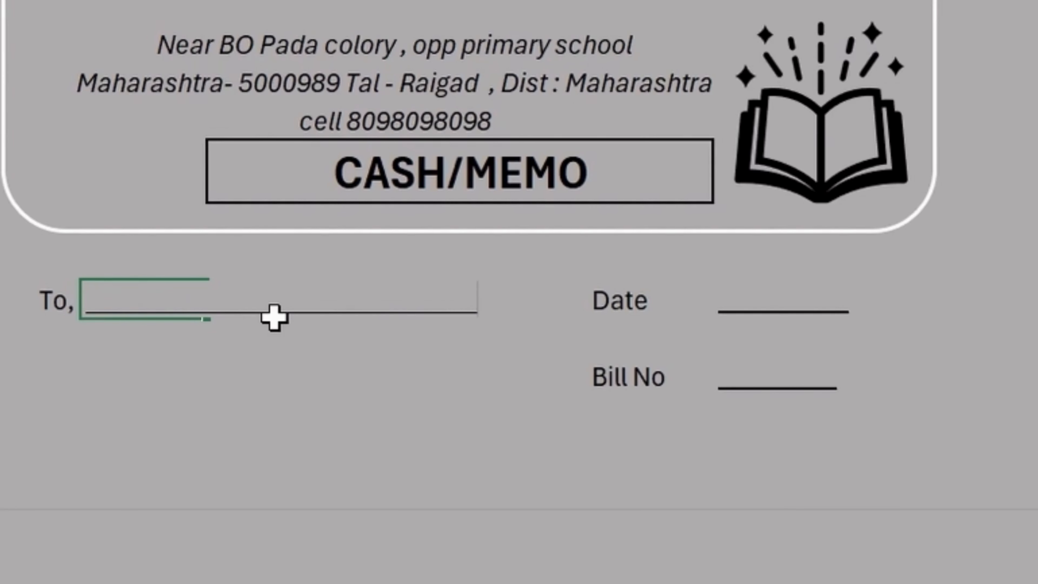
text(_)
key(Return)
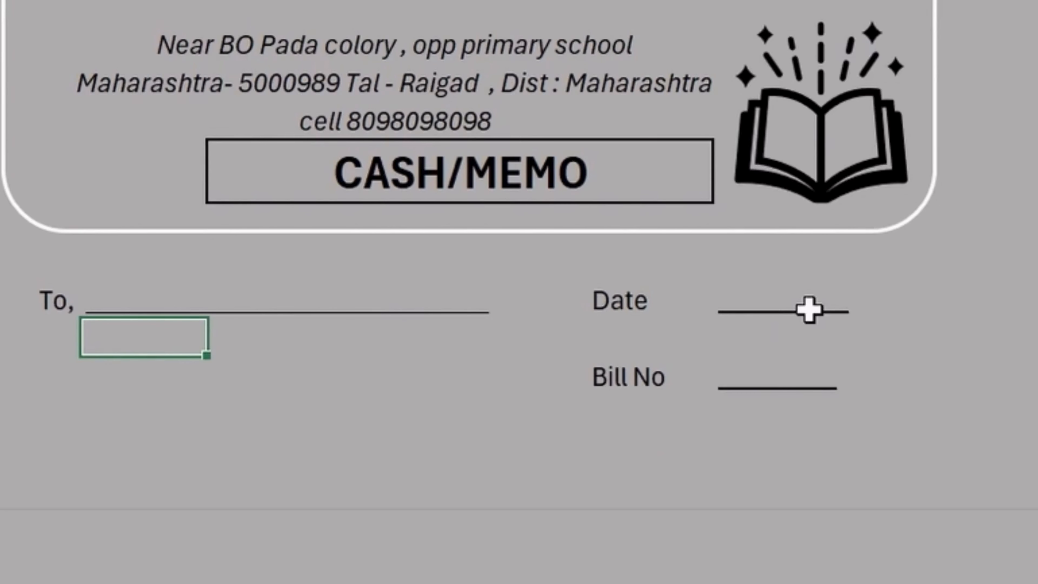
click(149, 297)
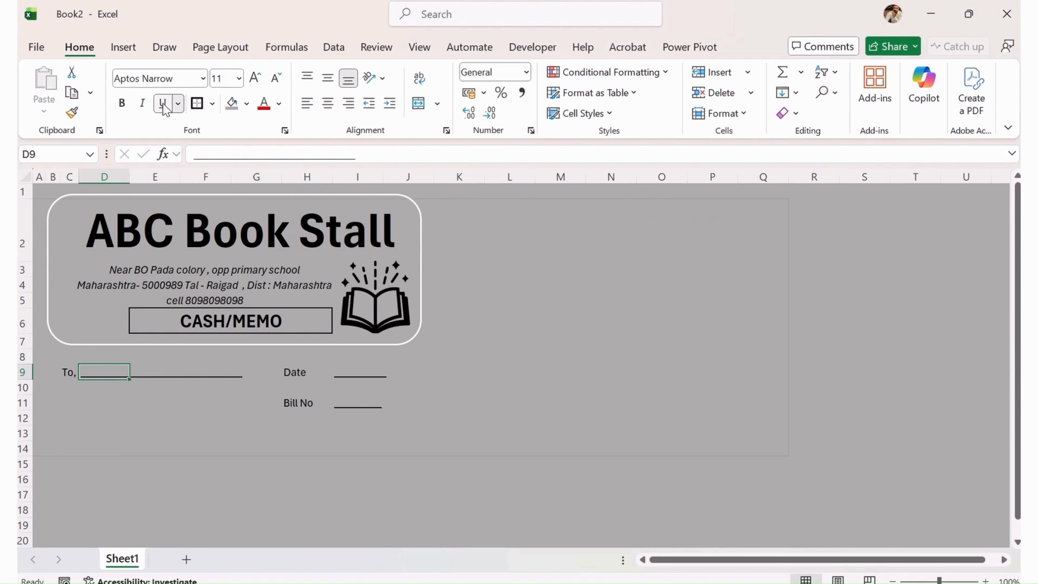
click(140, 401)
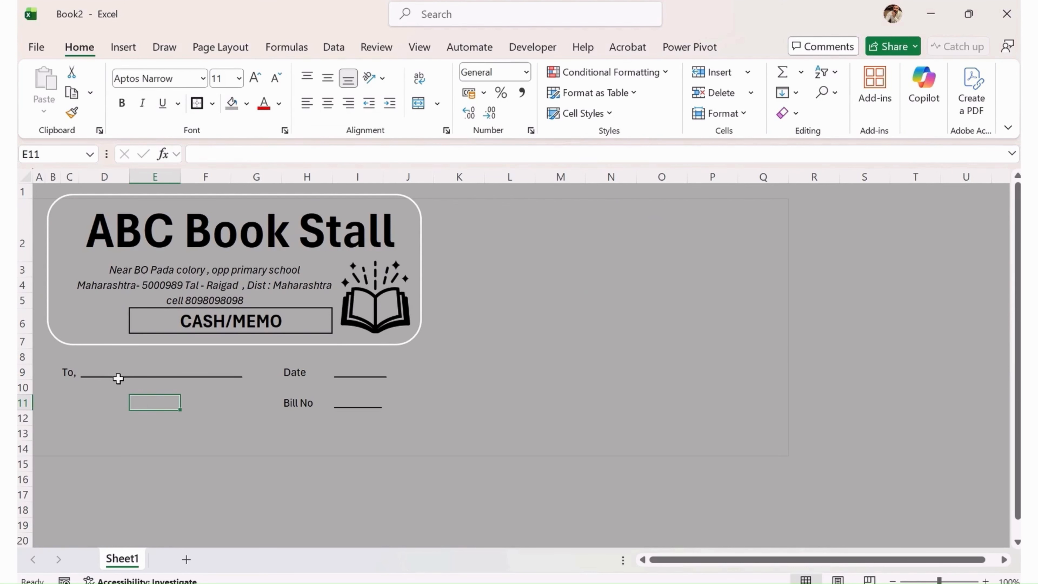
click(70, 397)
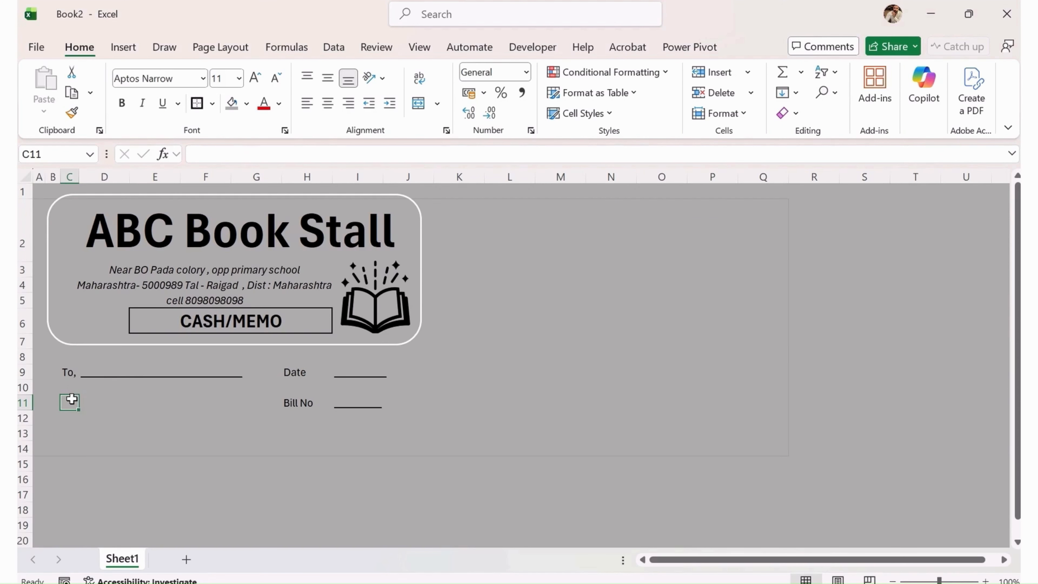
text(________________________________)
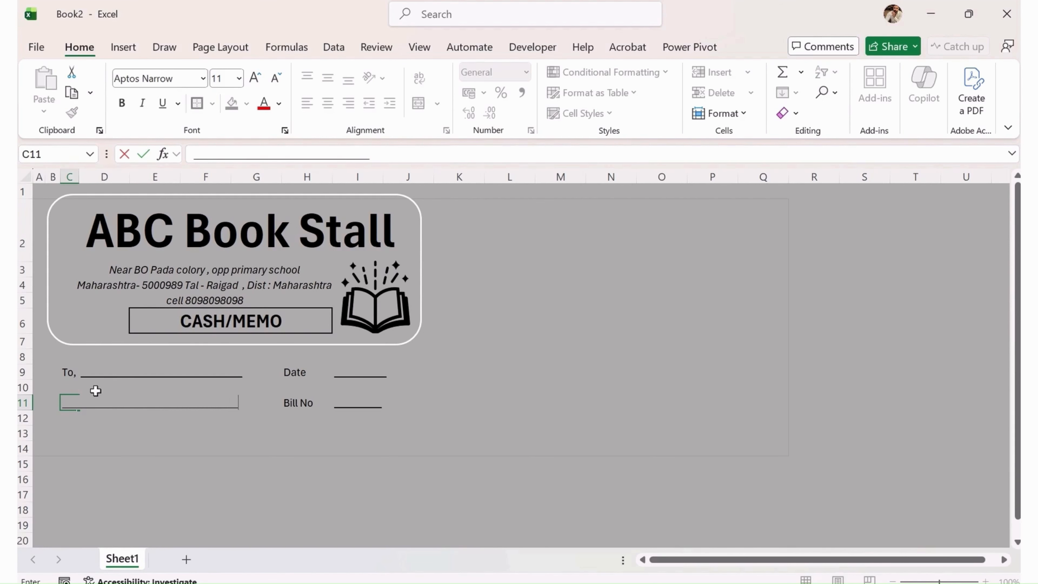
click(221, 473)
click(76, 405)
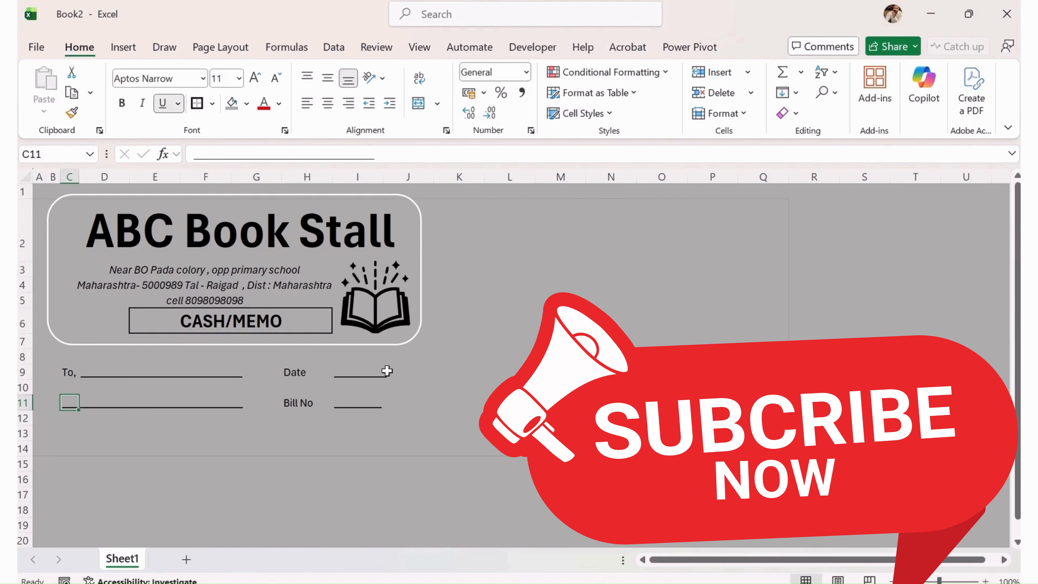
click(451, 390)
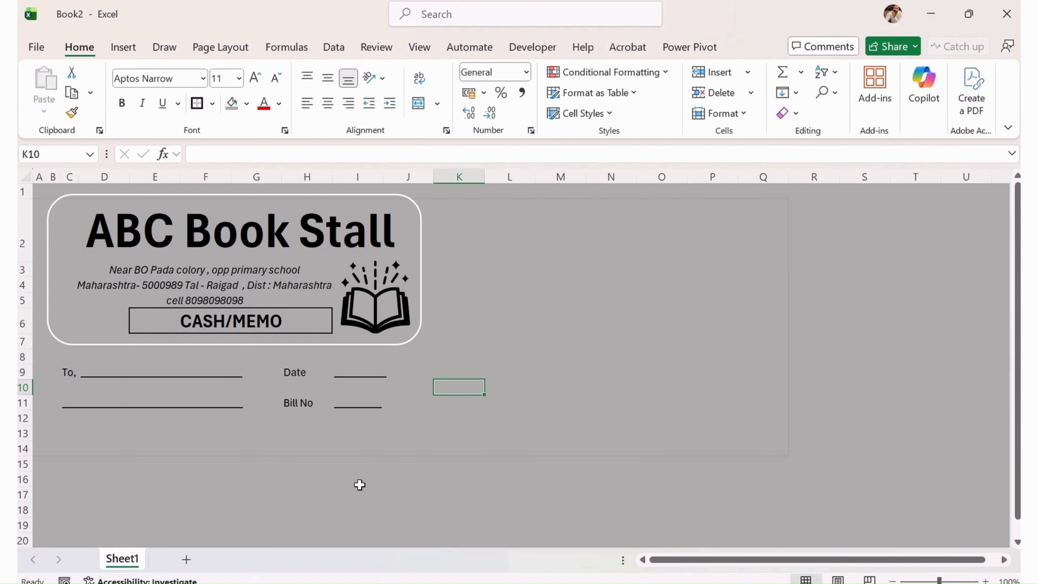
Copy the header's rounded border and resize the copy to frame the To lines.
click(377, 351)
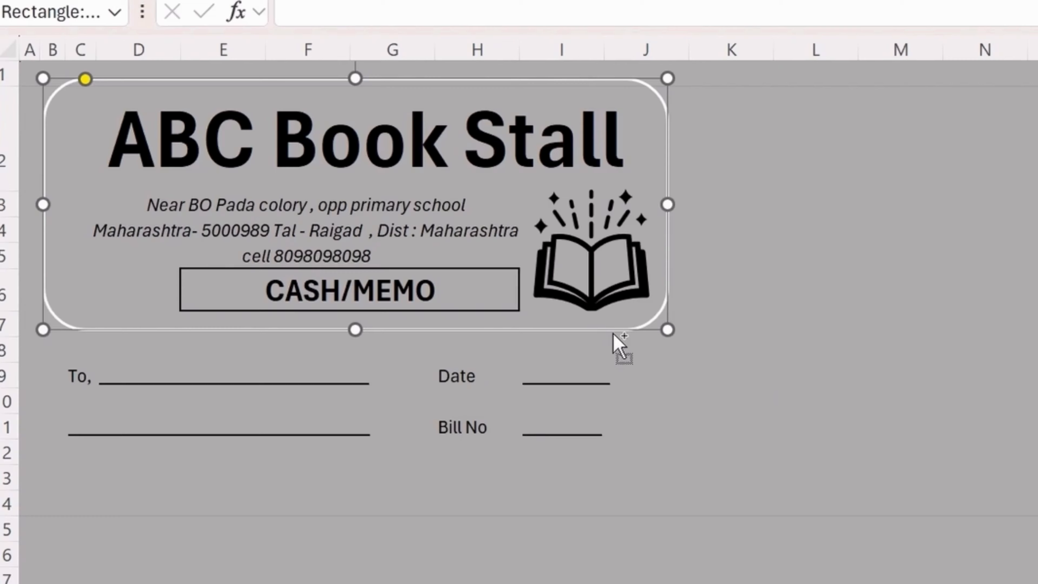
key(ctrl+c)
key(ctrl+v)
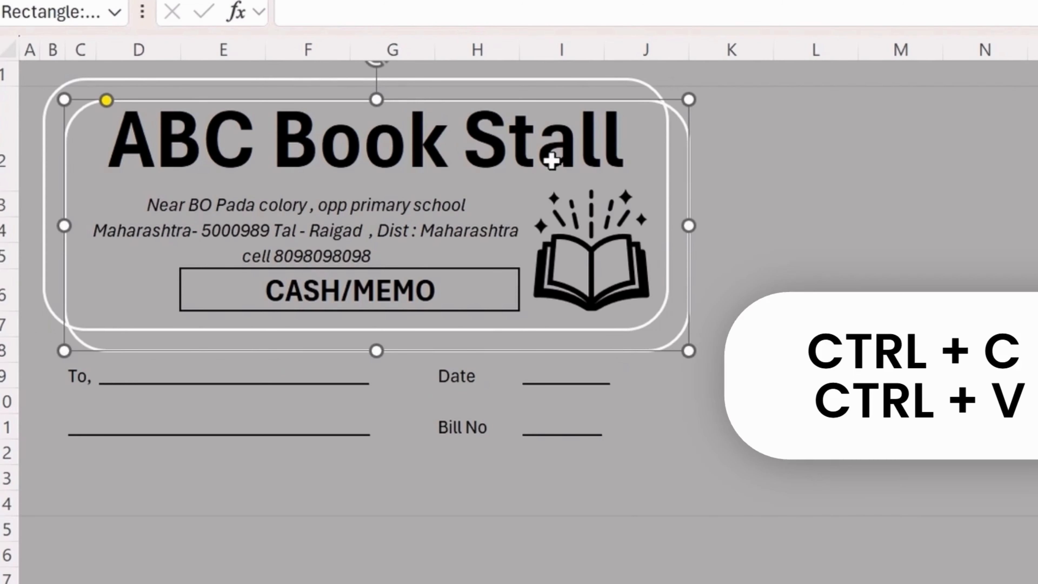
drag(371, 101, 372, 259)
drag(455, 260, 435, 352)
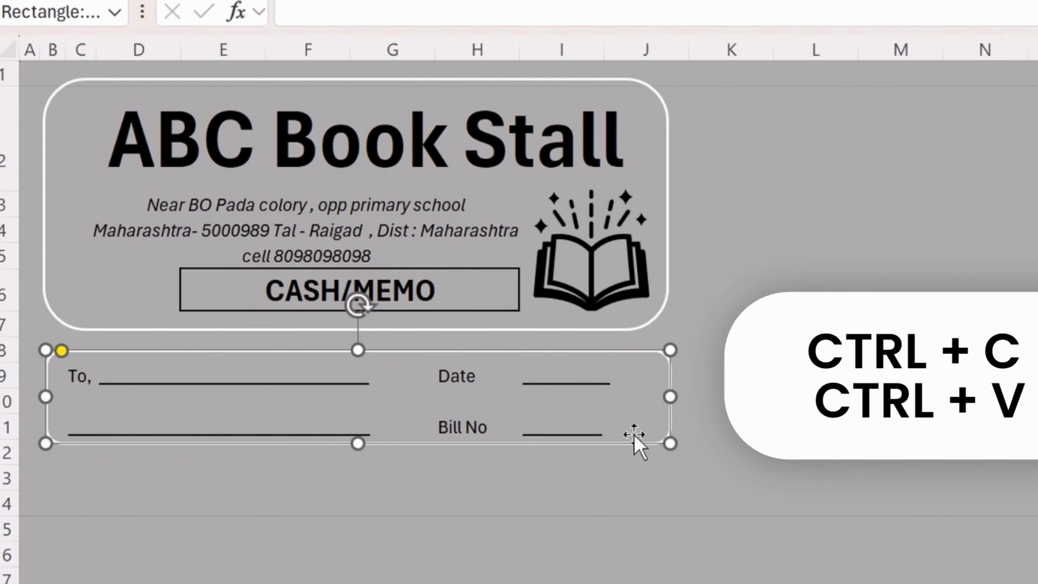
drag(669, 399, 410, 425)
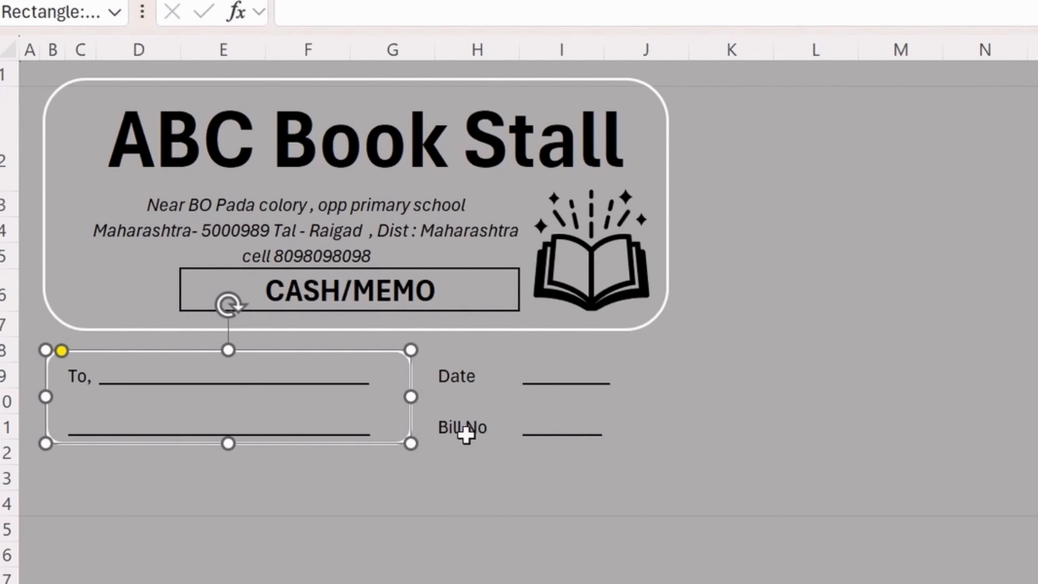
Paste another copy of the box and move it around Date and Bill No.
key(ctrl+c)
key(ctrl+v)
drag(436, 445, 664, 412)
click(695, 452)
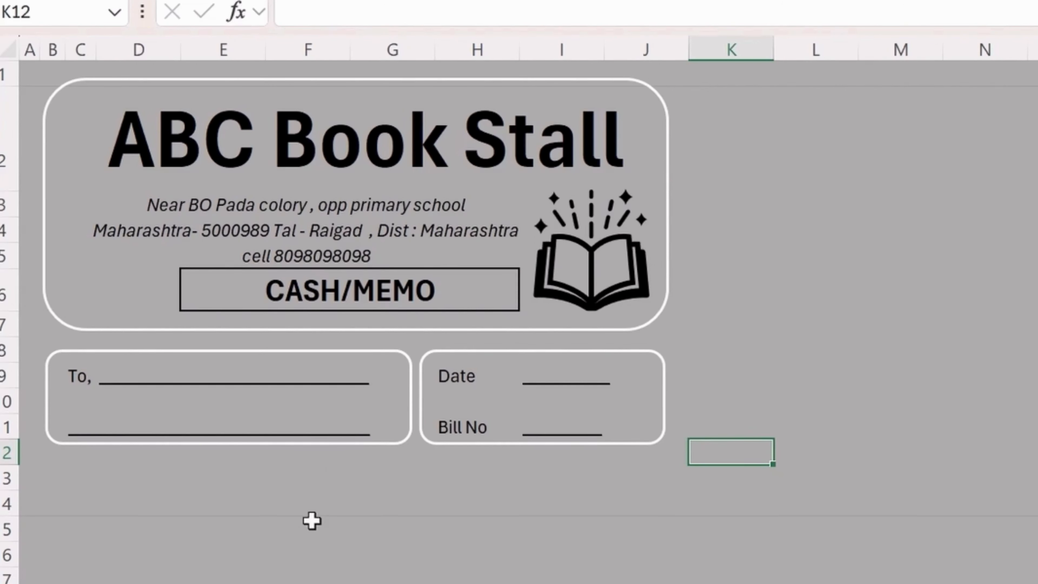
Enter the 'Sr No' heading in row 14 and clear the stray entry in B13.
drag(53, 475, 618, 499)
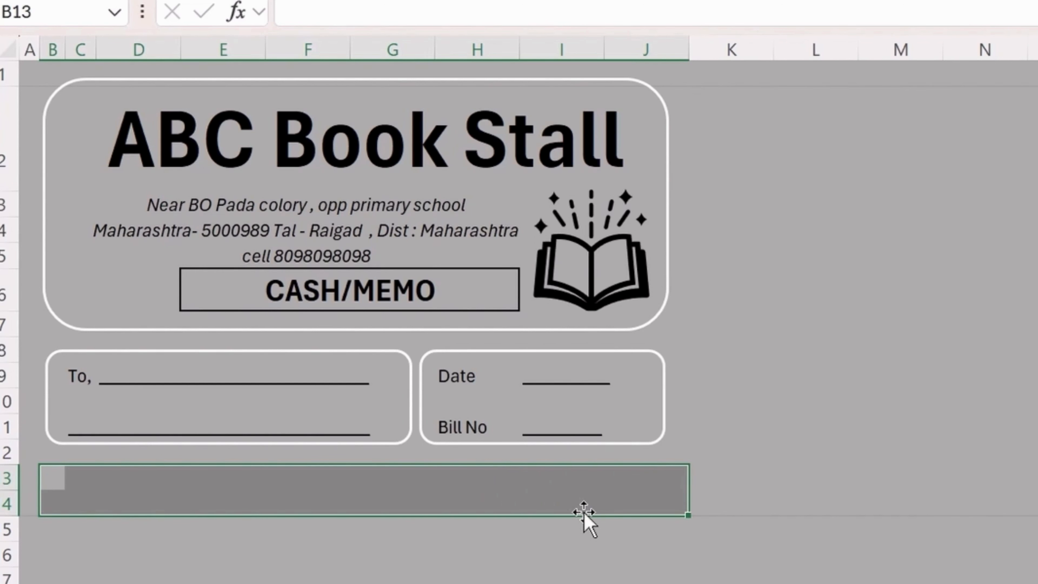
key(Left)
key(Right)
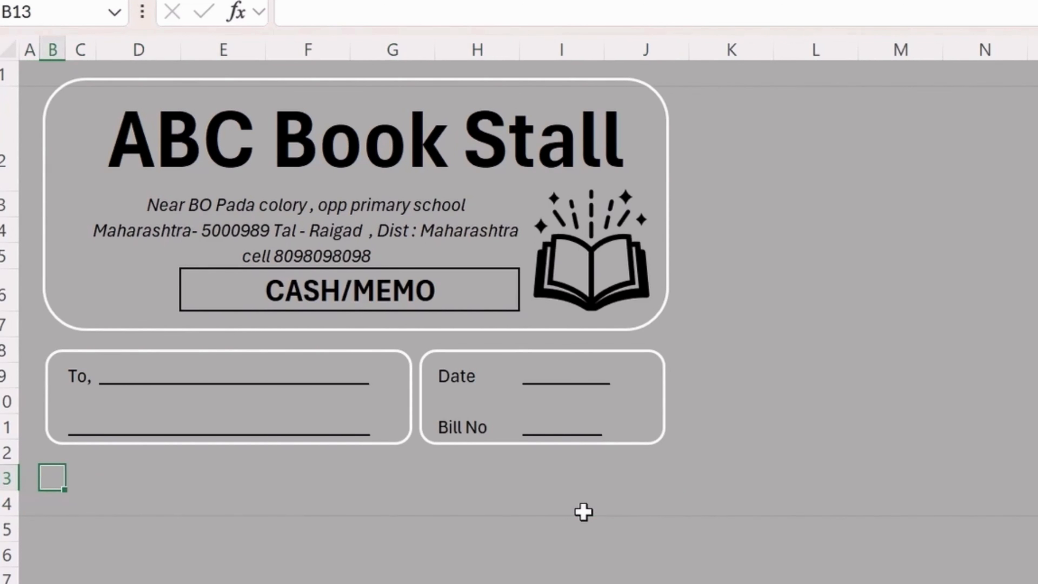
text(S)
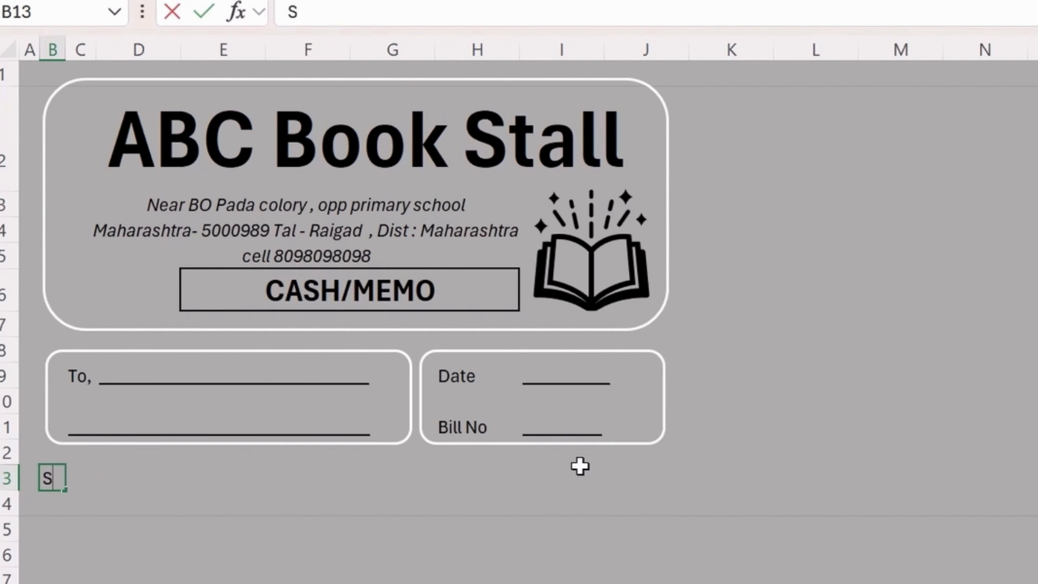
text(r)
key(Return)
text(No)
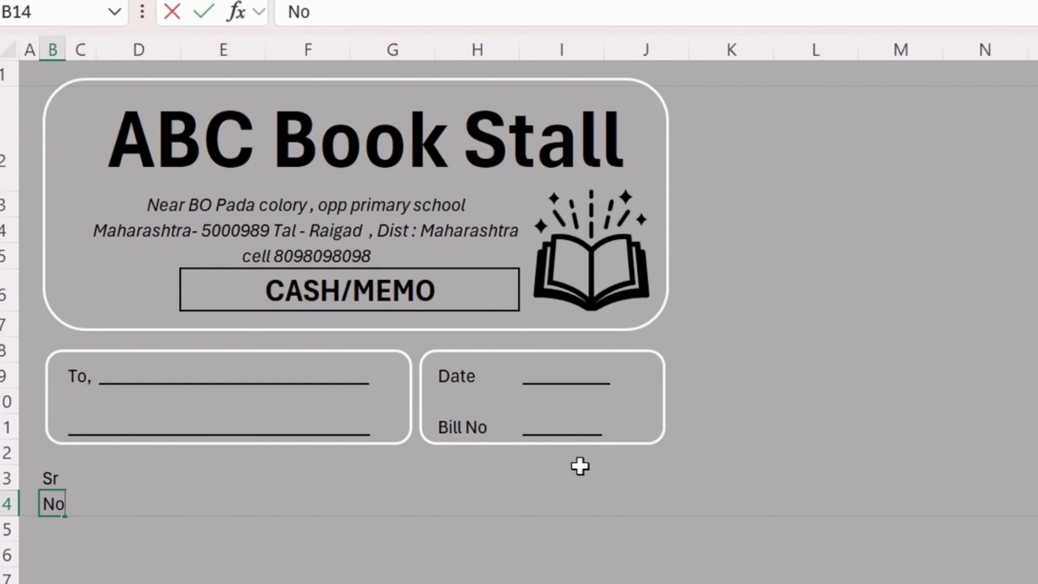
key(Tab)
key(Tab)
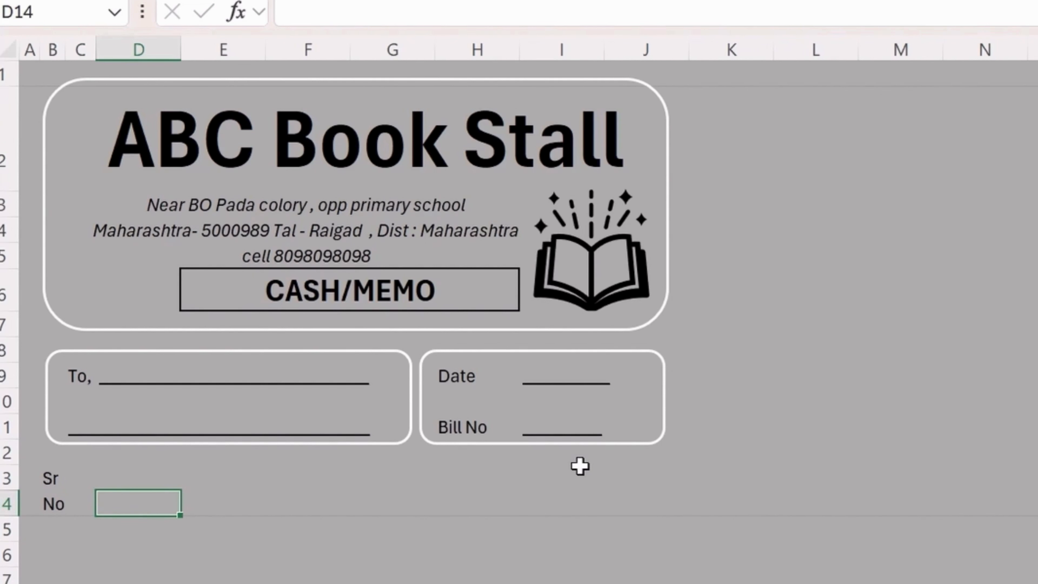
key(Left)
key(Left)
key(F2)
key(BackSpace)
key(BackSpace)
text(Sr)
key(Tab)
text(No)
key(Left)
key(Up)
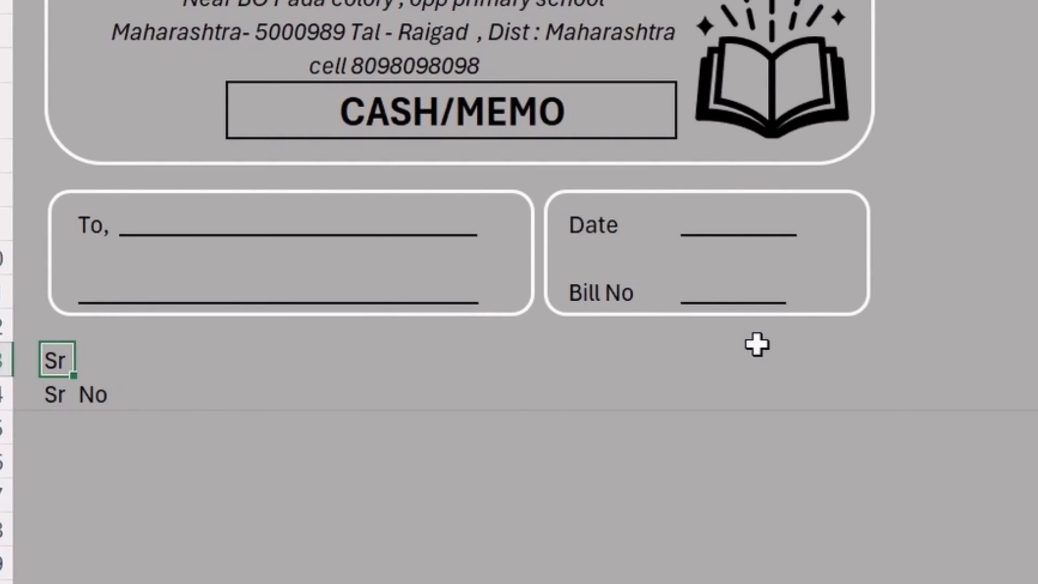
key(Delete)
Merge and centre D14:G14 and enter the 'Description' heading.
key(Right)
key(Down)
key(Right)
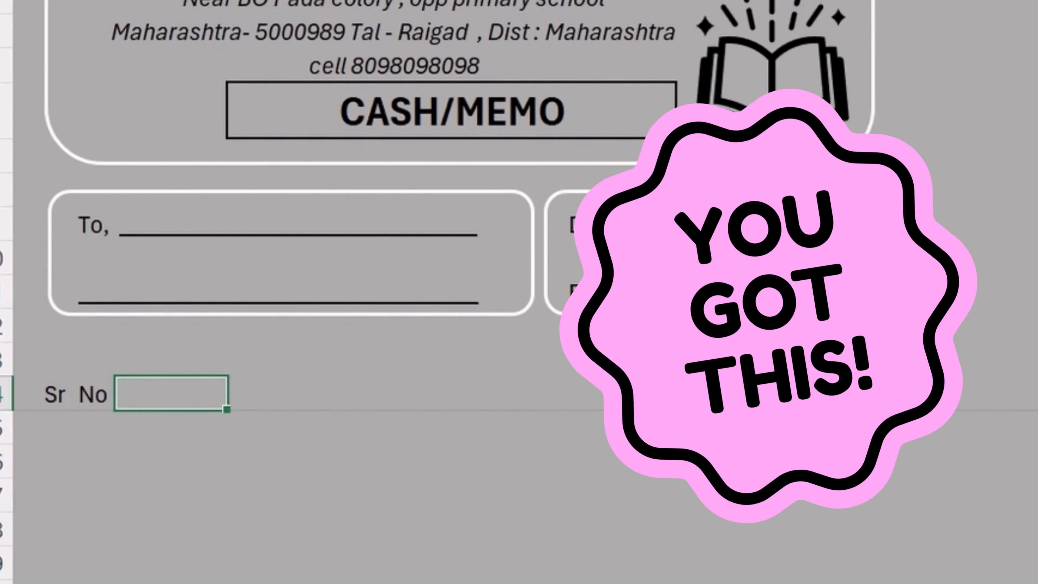
key(Right)
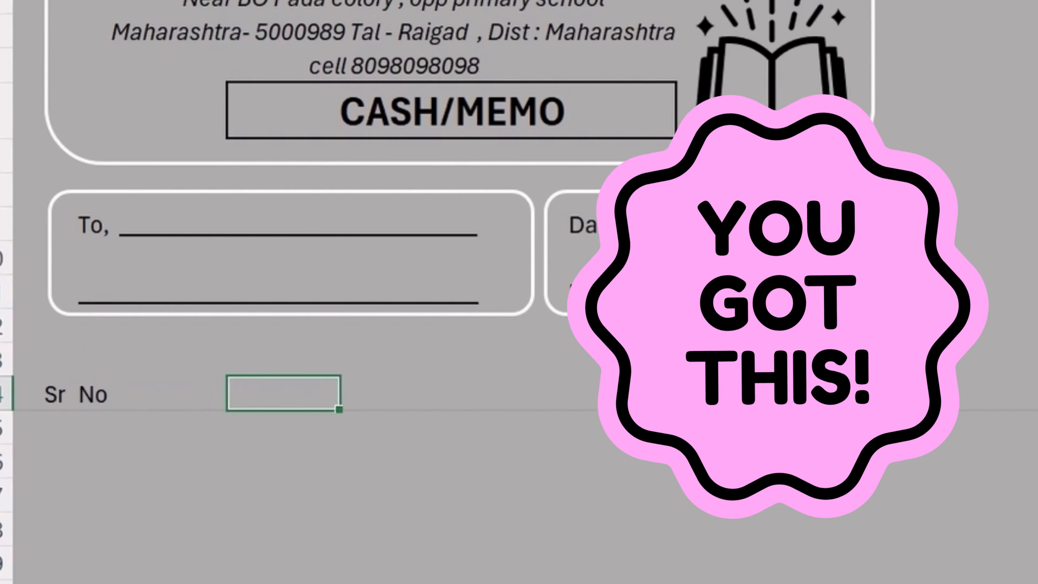
key(Left)
key(shift+Right)
key(shift+Right)
key(shift+Right)
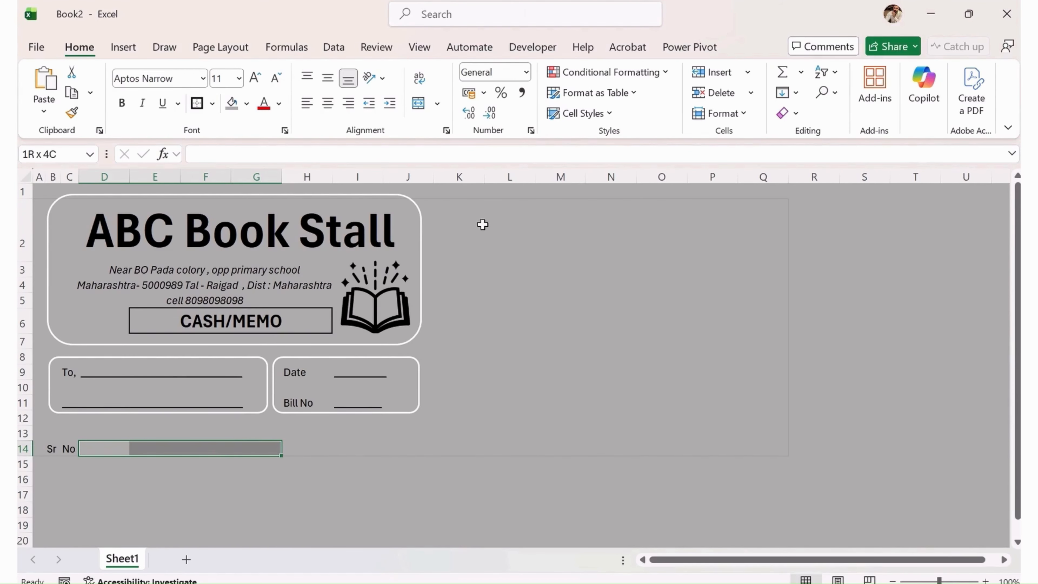
click(418, 103)
text(De)
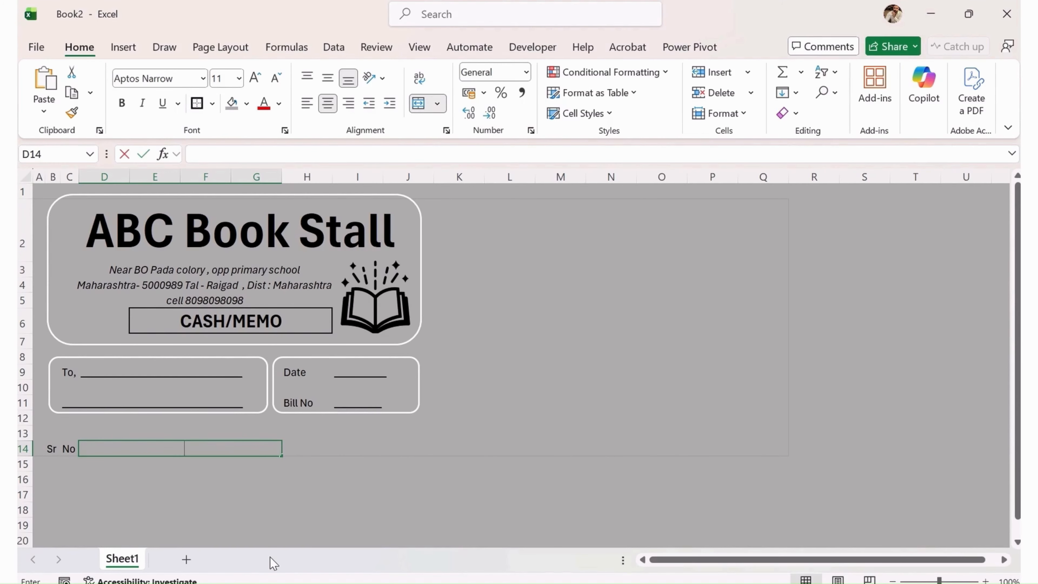
text(scription)
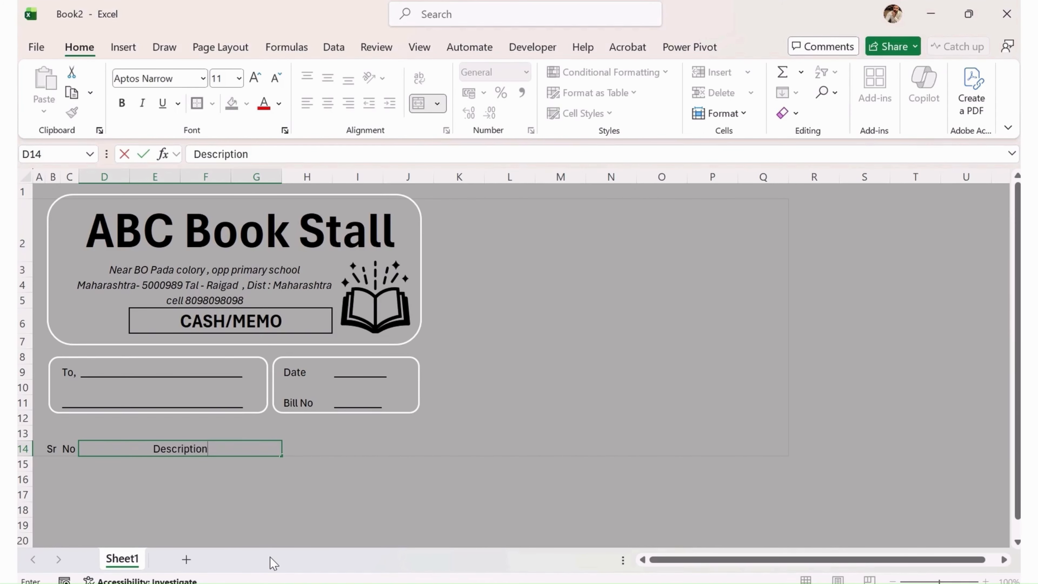
key(Return)
Enter the headings 'Qty.', 'Rate' and 'Amount' in H14:J14.
key(Up)
key(Right)
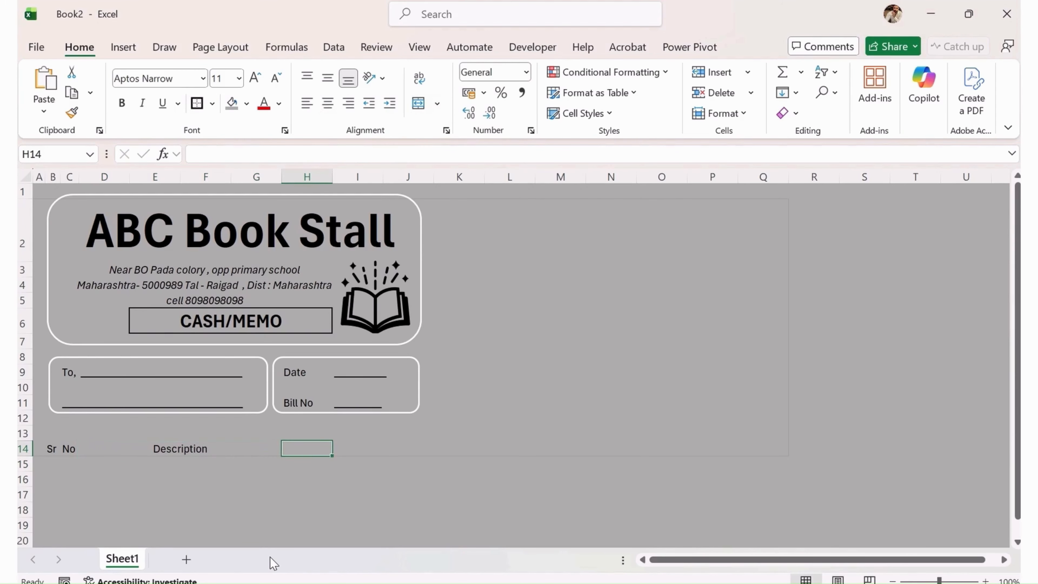
text(Qty)
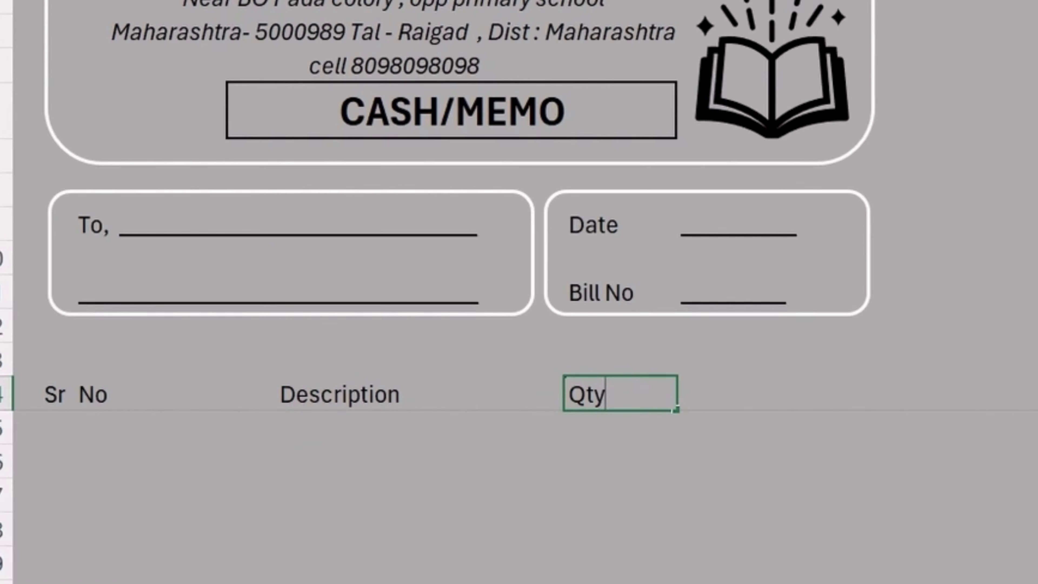
text(.)
key(Tab)
text(Rate)
key(Tab)
text(Amount)
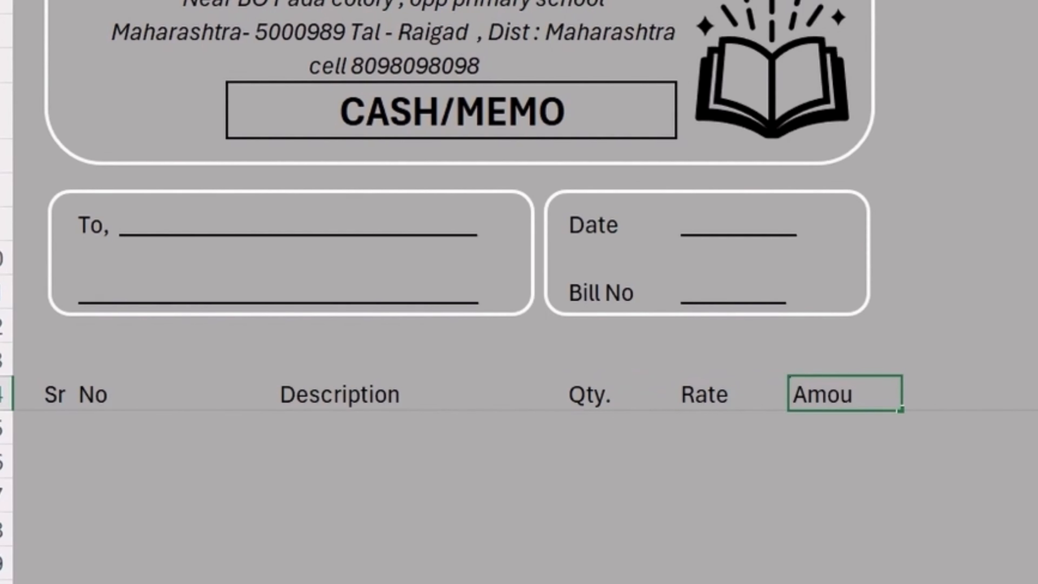
key(Return)
Make the header row from Sr No to Amount bold.
key(Up)
key(Right)
key(Right)
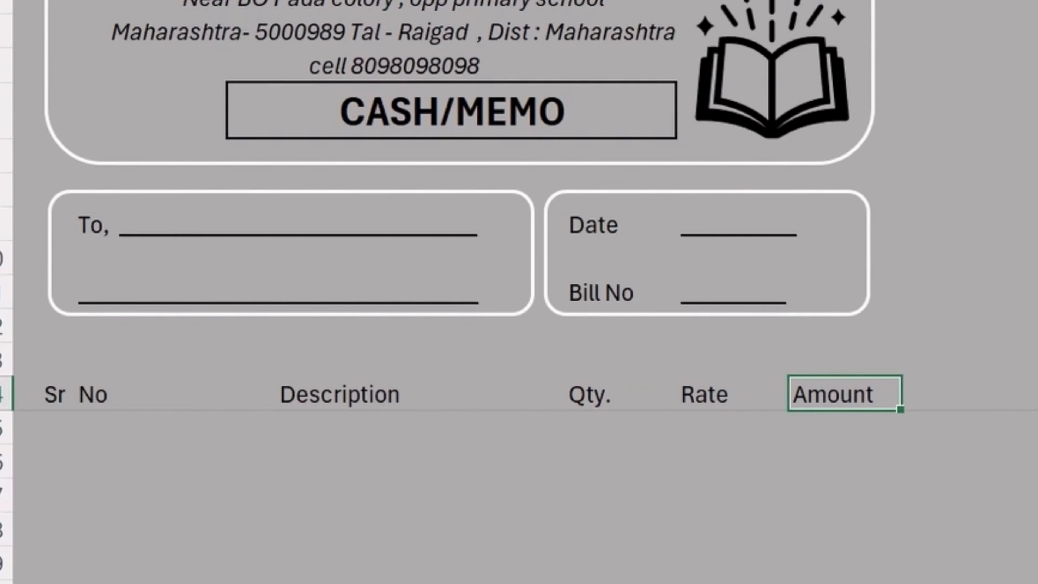
key(Left)
key(Left)
key(Left)
key(Left)
key(Left)
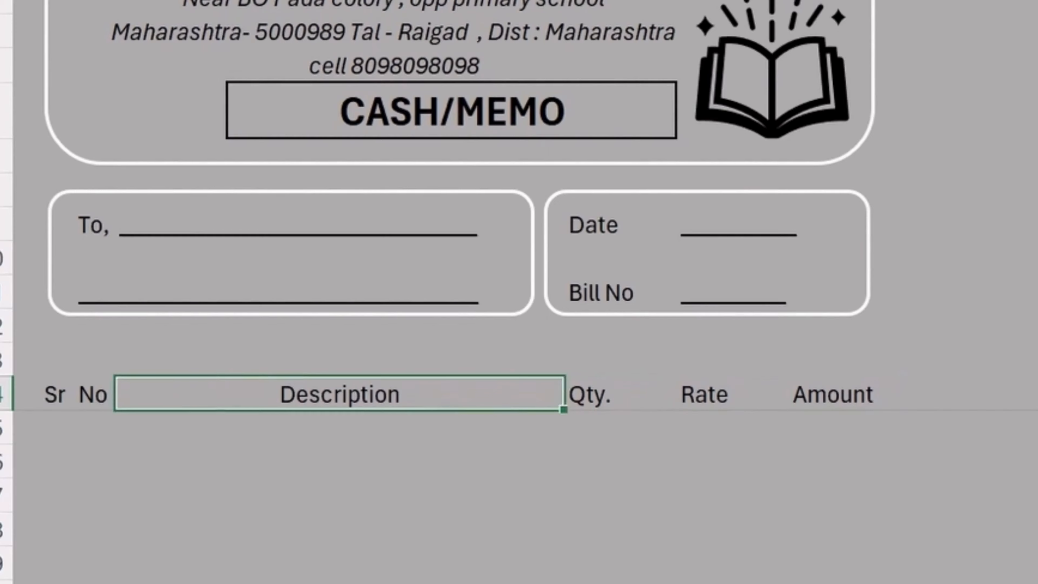
key(Right)
key(Left)
key(shift+Right)
key(shift+Right)
key(shift+Right)
key(shift+Right)
key(shift+Right)
key(shift+Right)
key(shift+Right)
key(shift+Right)
key(shift+Right)
key(shift+Right)
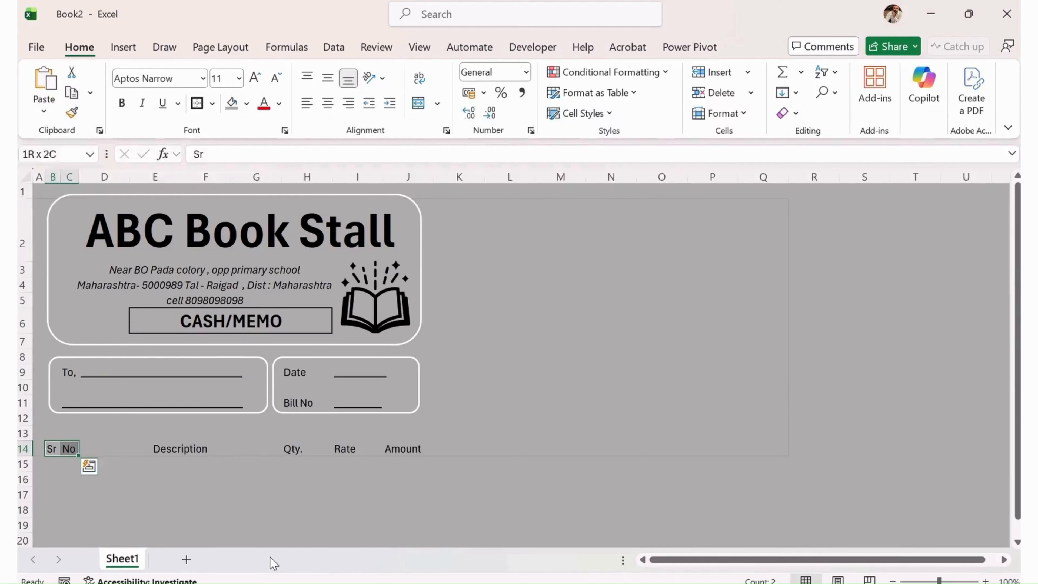
key(shift+Left)
key(shift+Left)
key(shift+Left)
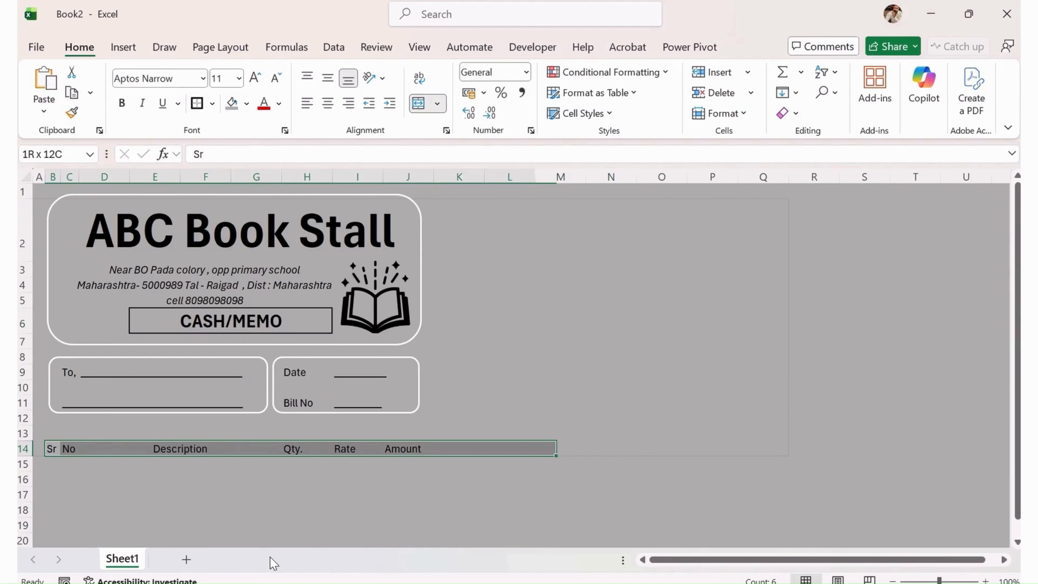
key(shift+Left)
key(shift+Left)
key(shift+Left)
key(shift+Left)
key(shift+Right)
key(ctrl+b)
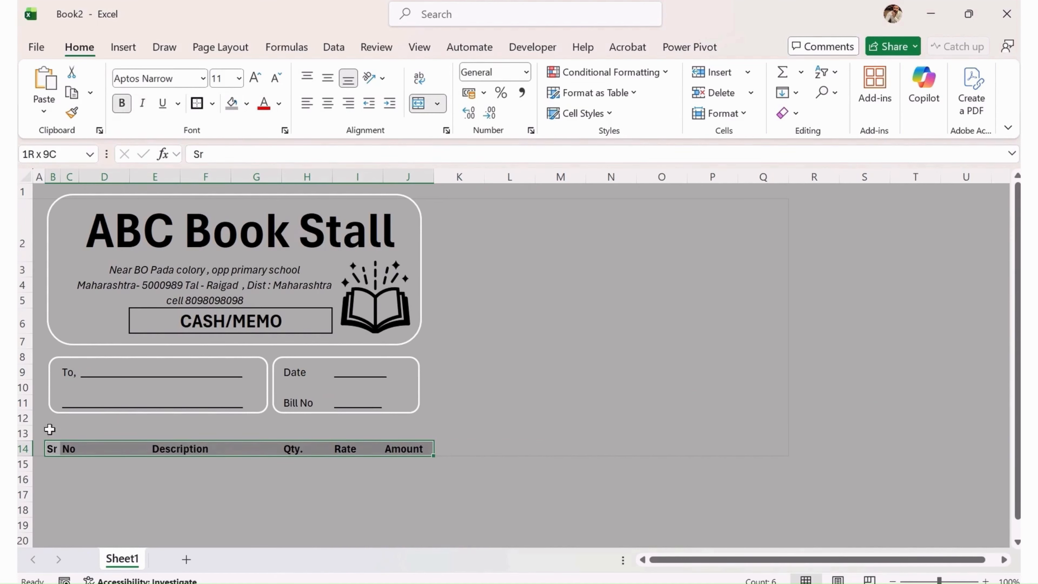
Delete the empty row 13 and put an outside border around the header row.
click(19, 435)
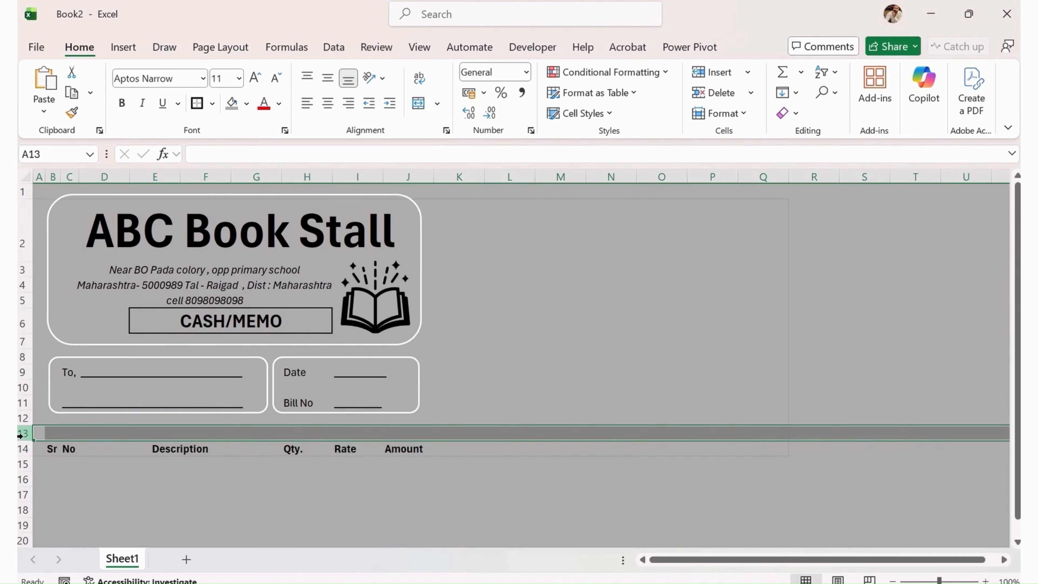
key(ctrl+minus)
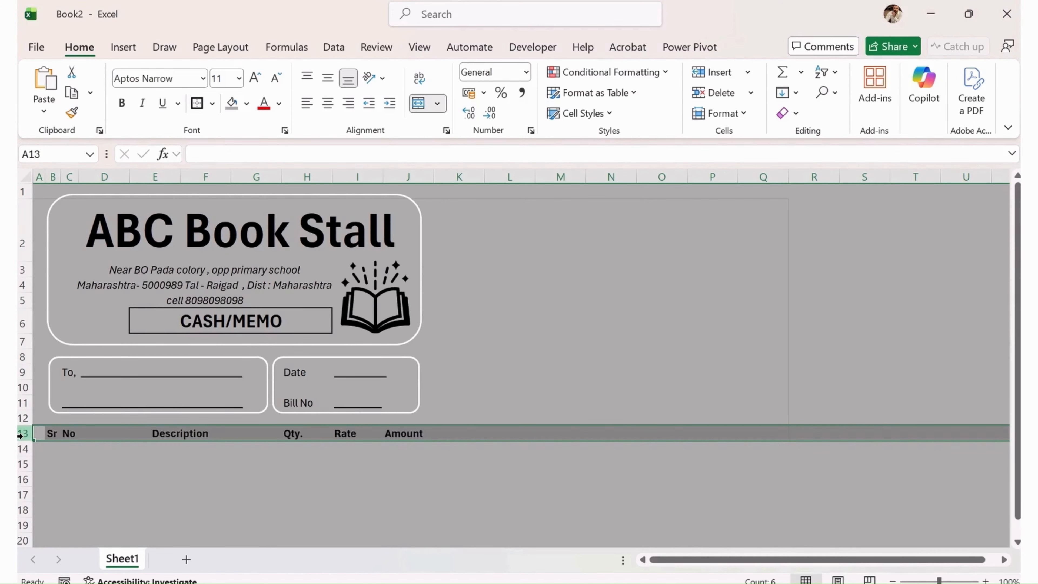
key(Up)
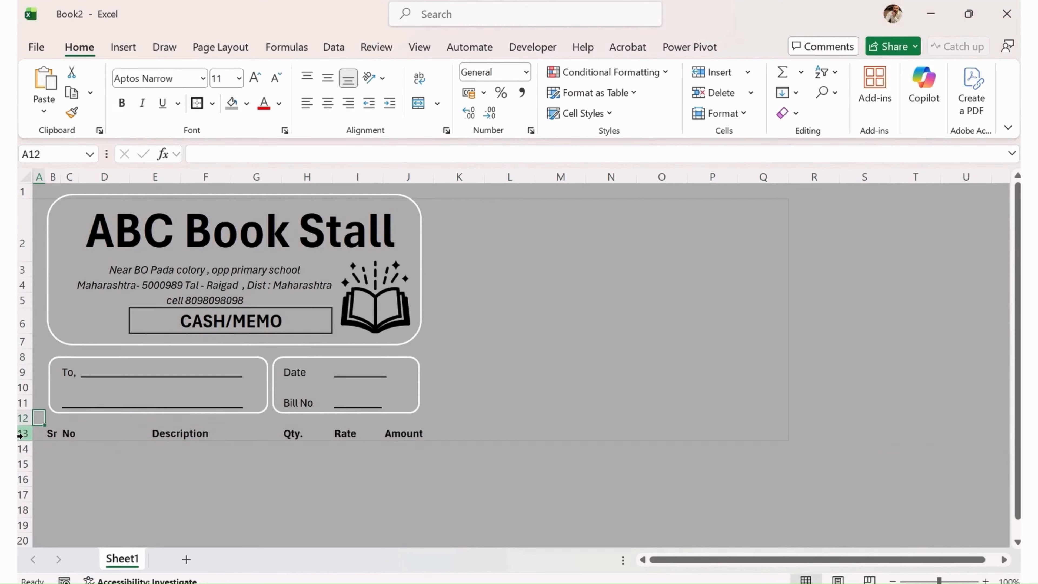
drag(70, 431, 399, 441)
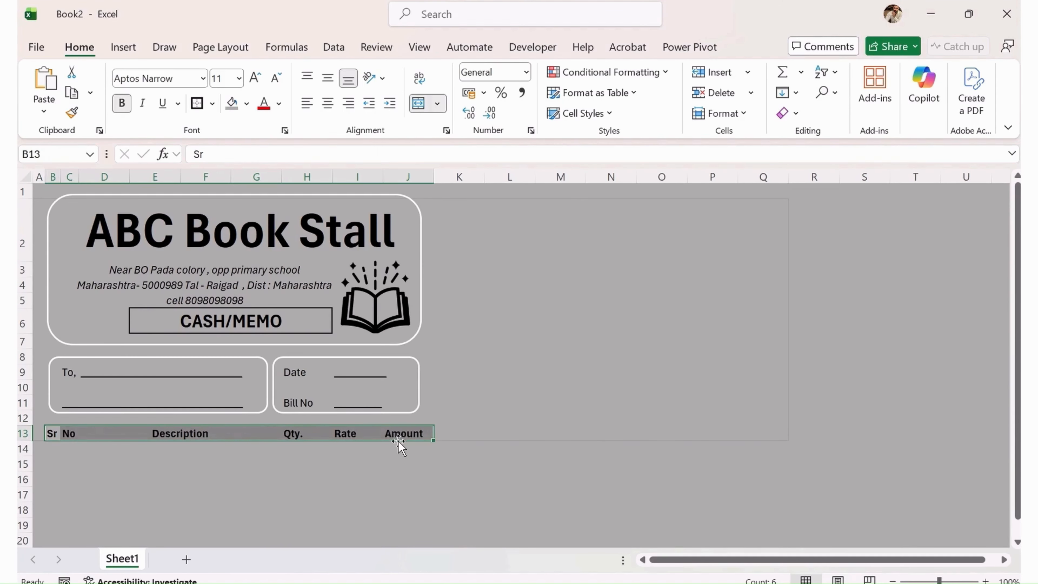
click(197, 103)
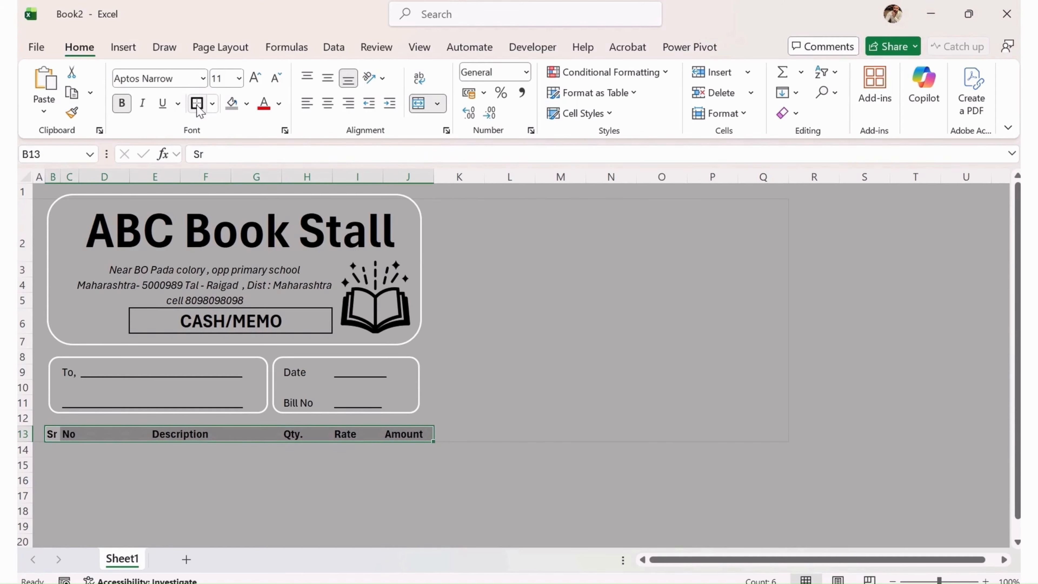
click(289, 451)
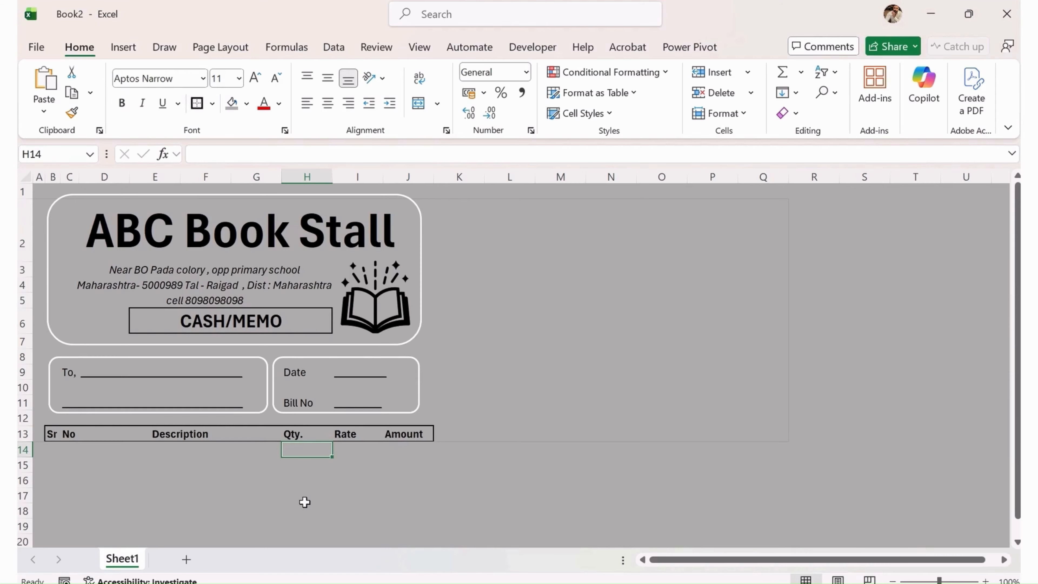
Box the Sr No, Description, Qty., Rate and Amount columns down to row 27.
scroll(305, 502, down, 2)
drag(53, 296, 67, 510)
click(197, 104)
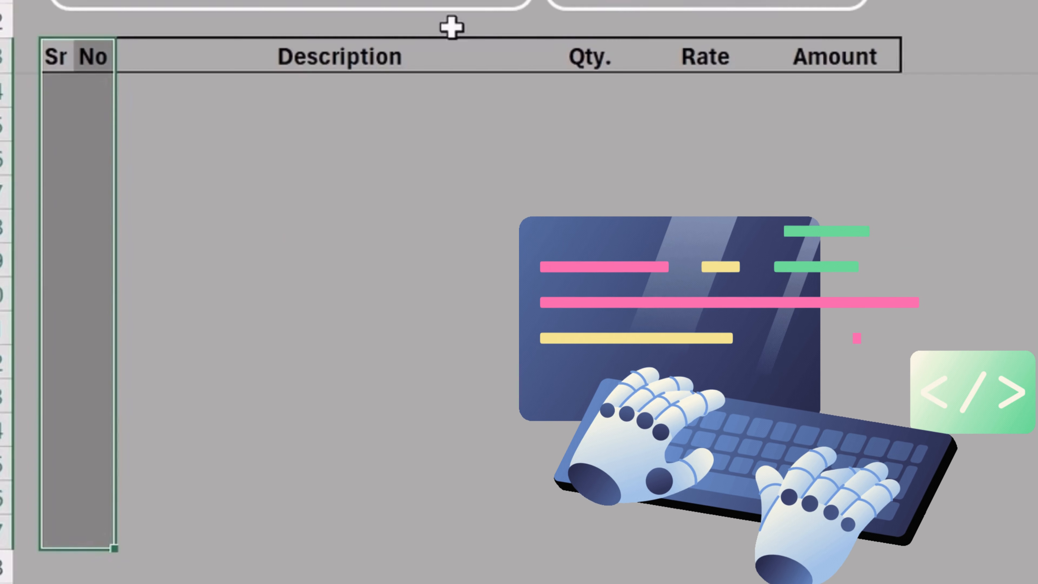
click(241, 296)
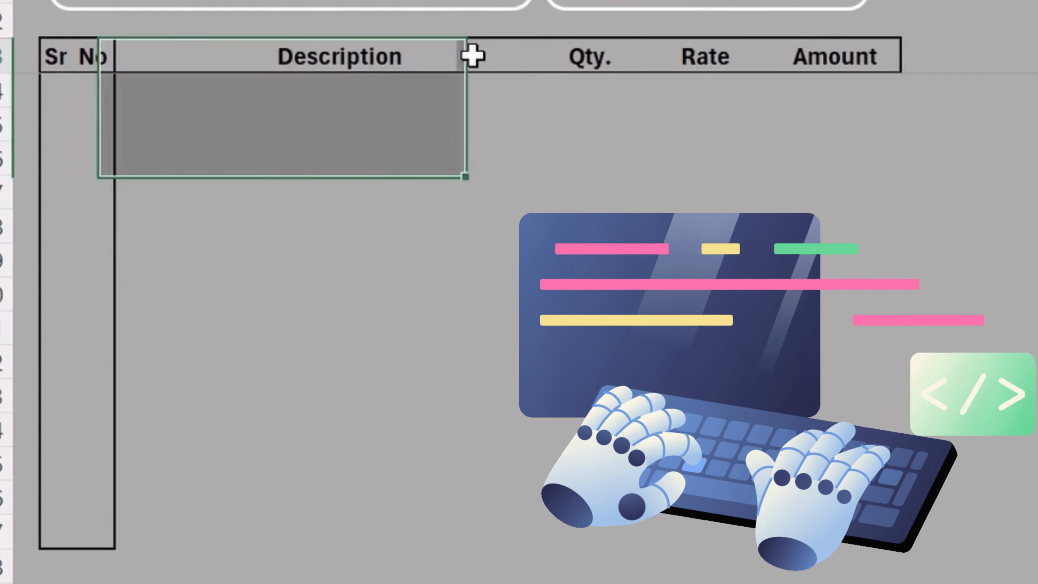
drag(419, 56, 447, 527)
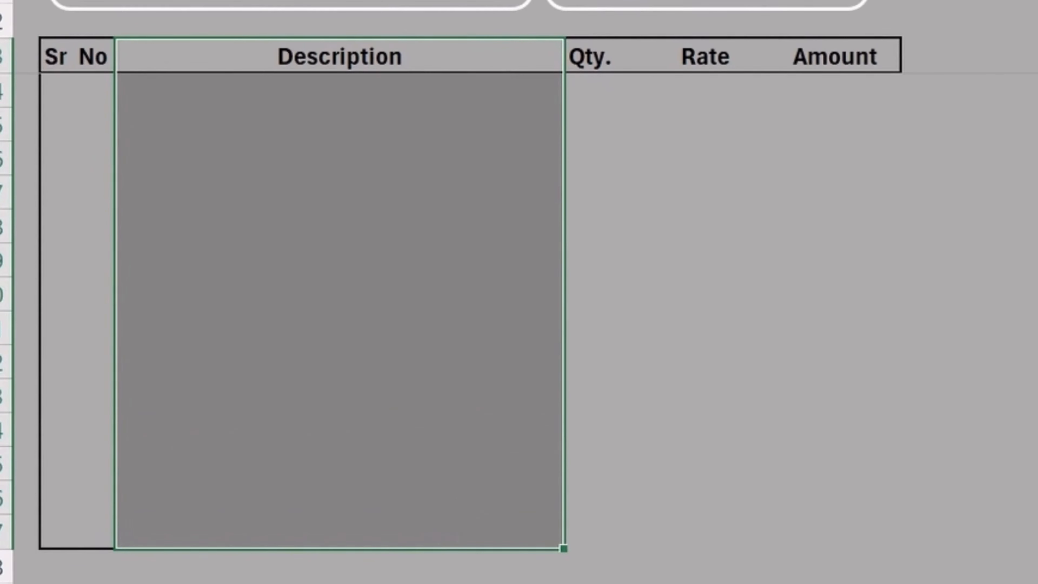
drag(626, 65, 803, 531)
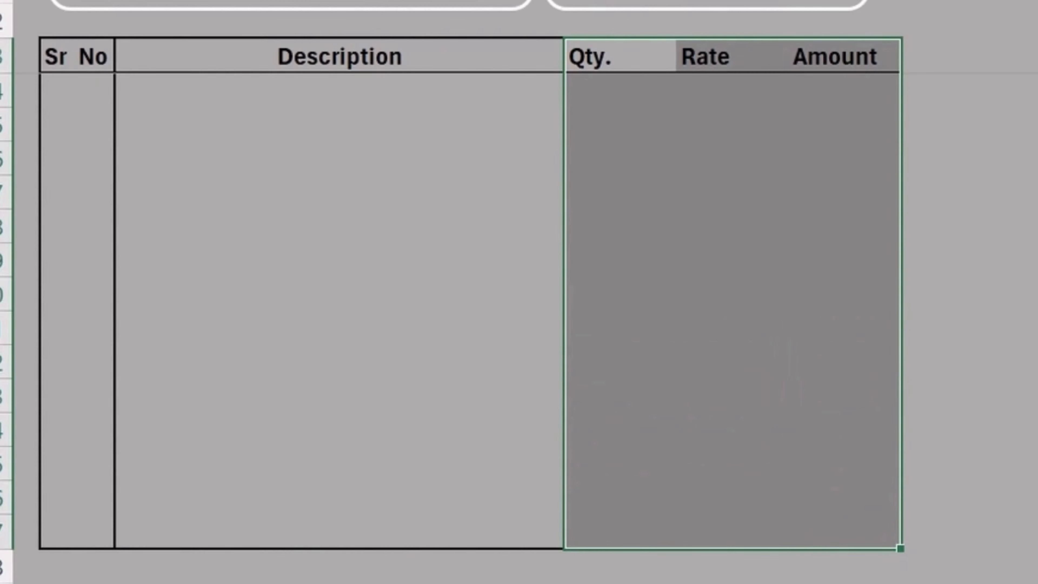
click(776, 245)
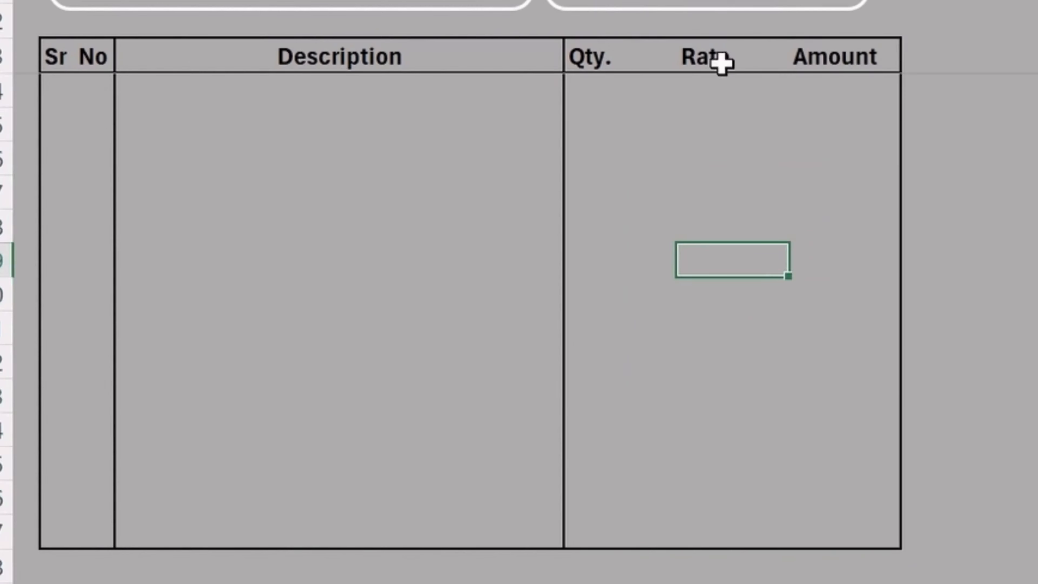
drag(720, 63, 706, 547)
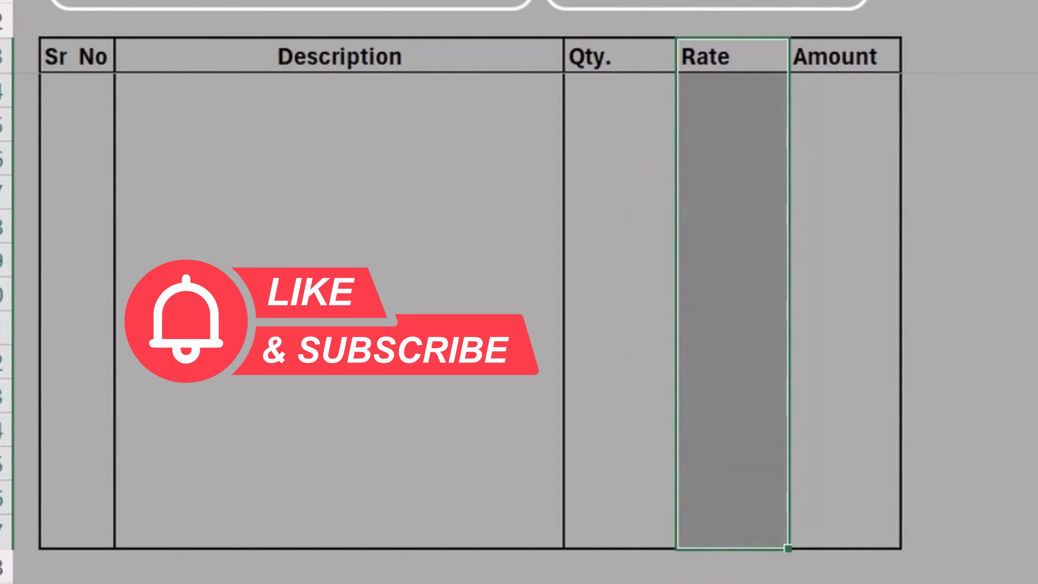
click(753, 120)
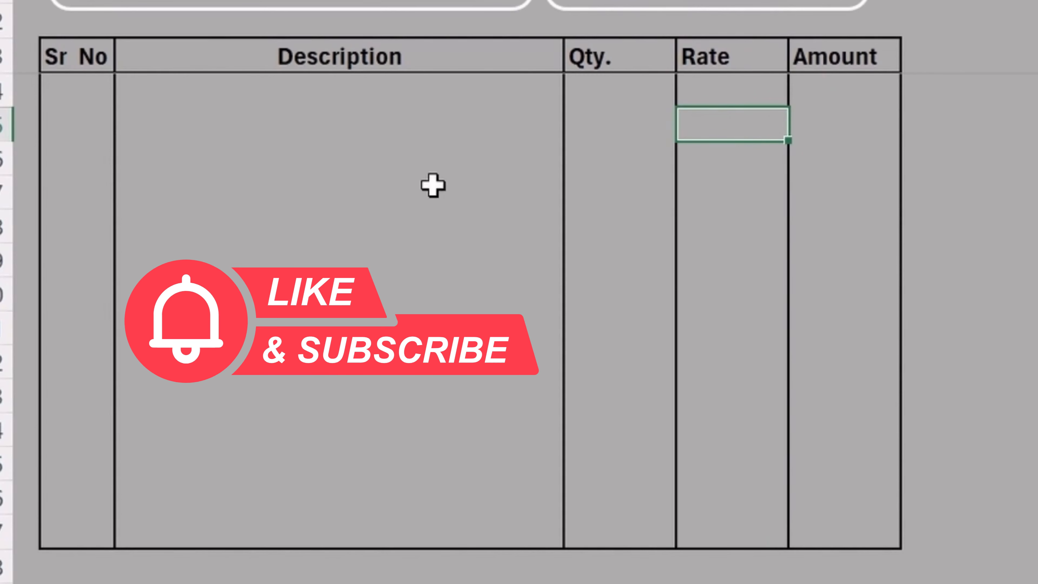
Centre the header row headings with Alt+H, A, C.
scroll(458, 192, up, 1)
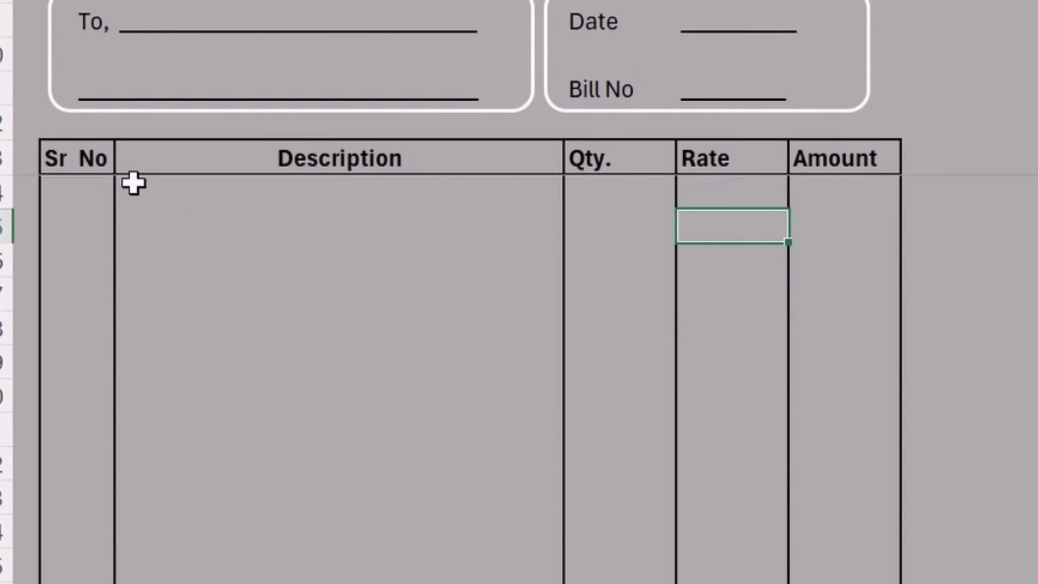
drag(57, 158, 841, 158)
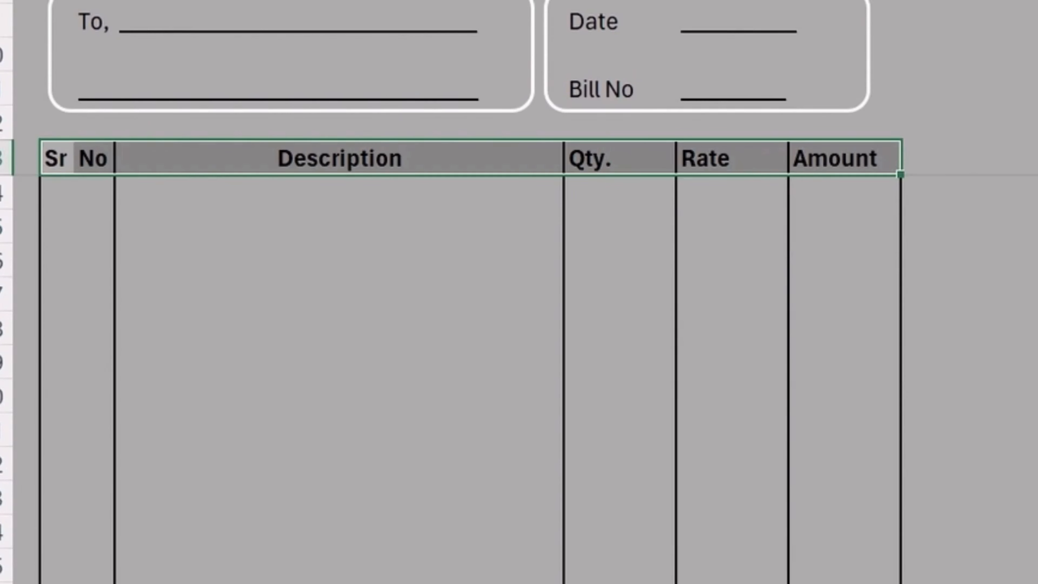
key(alt+h)
key(a)
key(c)
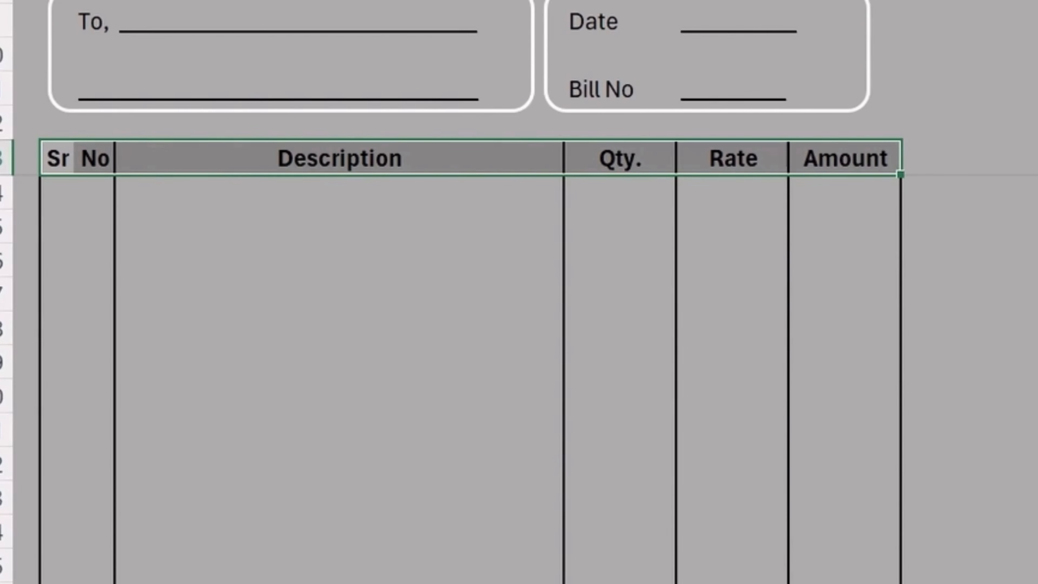
scroll(375, 229, down, 3)
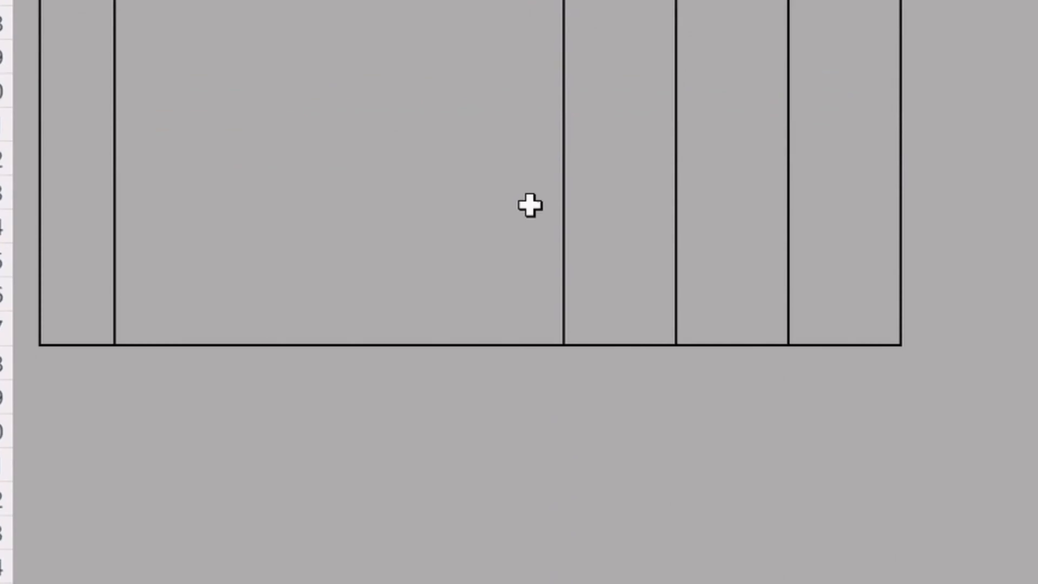
scroll(531, 202, up, 2)
click(379, 204)
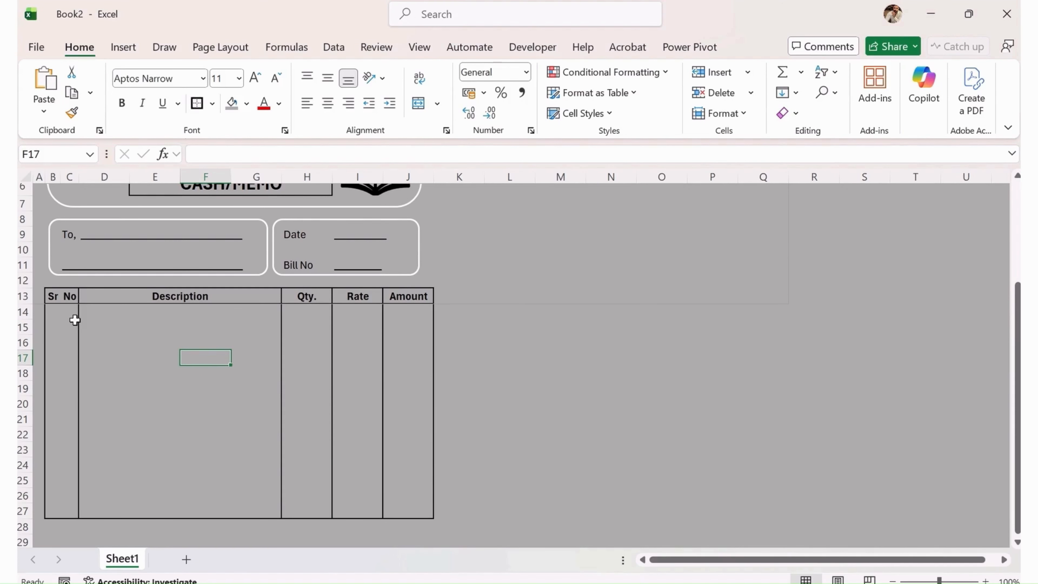
click(62, 316)
click(212, 350)
scroll(304, 409, up, 2)
scroll(356, 362, down, 2)
scroll(317, 322, up, 2)
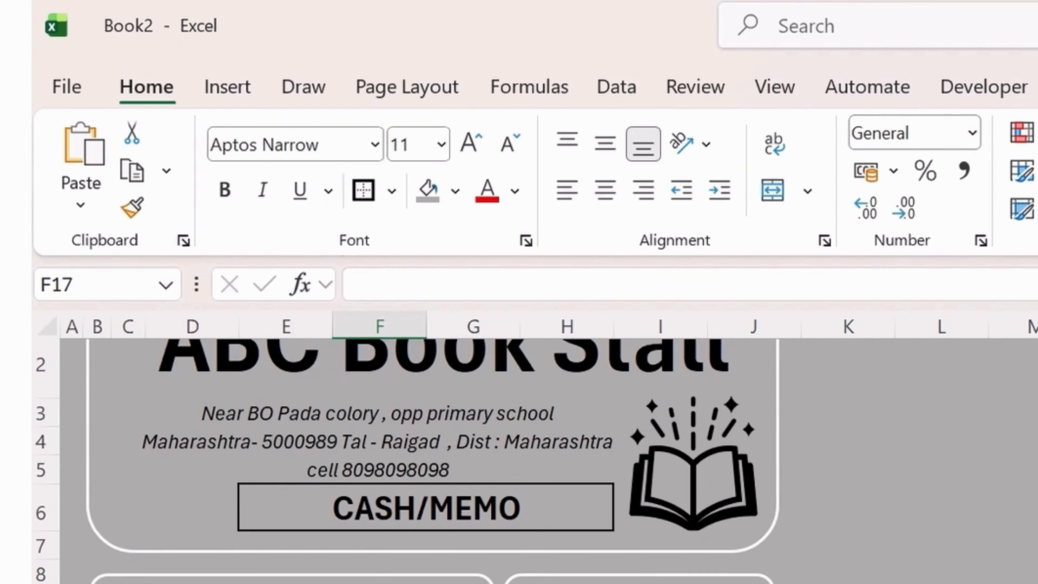
scroll(205, 282, up, 1)
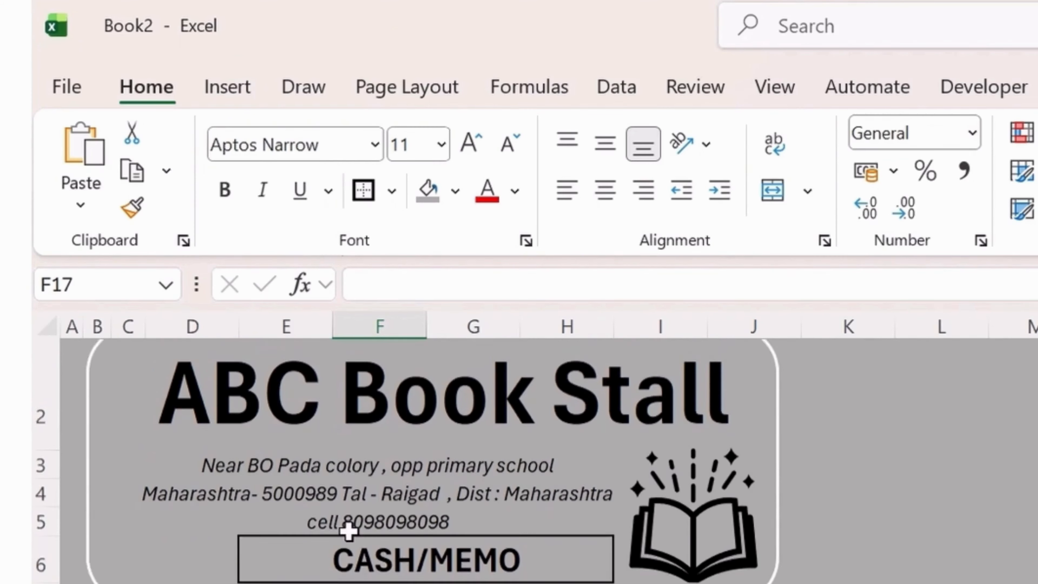
Select the entire sheet and give it a White fill colour.
click(50, 328)
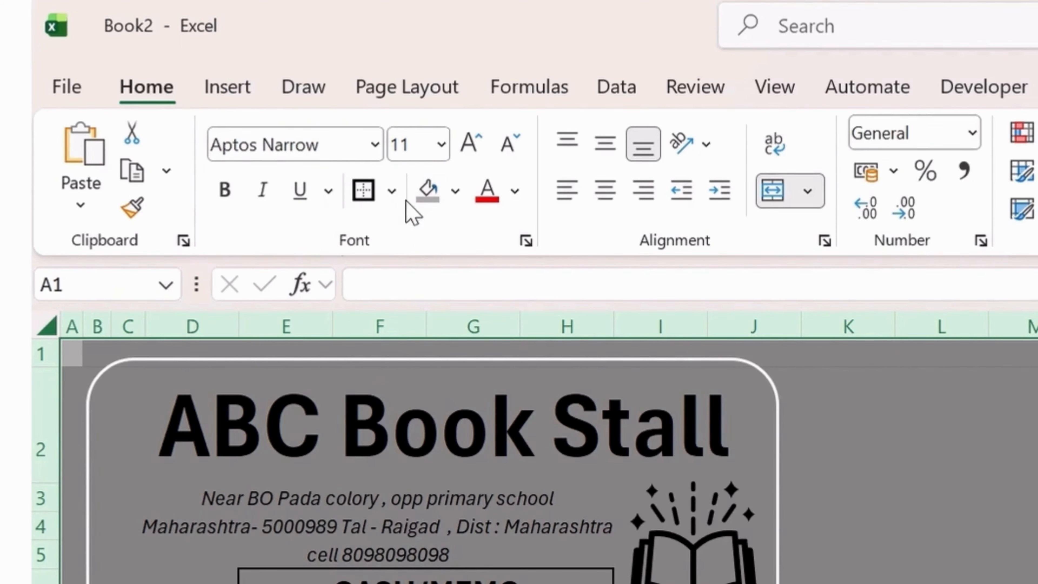
click(392, 191)
click(475, 204)
click(455, 191)
click(429, 336)
click(455, 191)
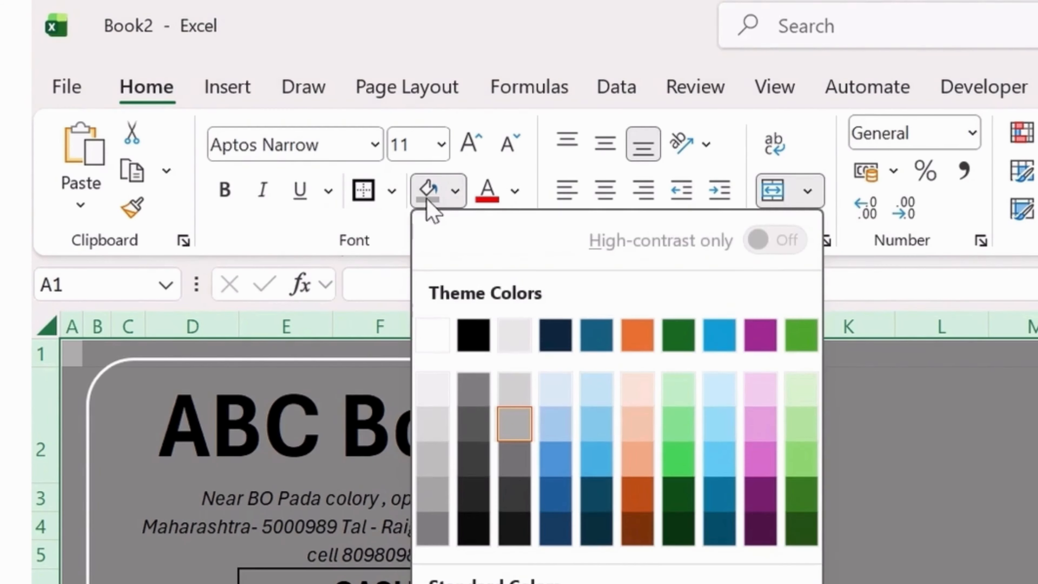
click(430, 344)
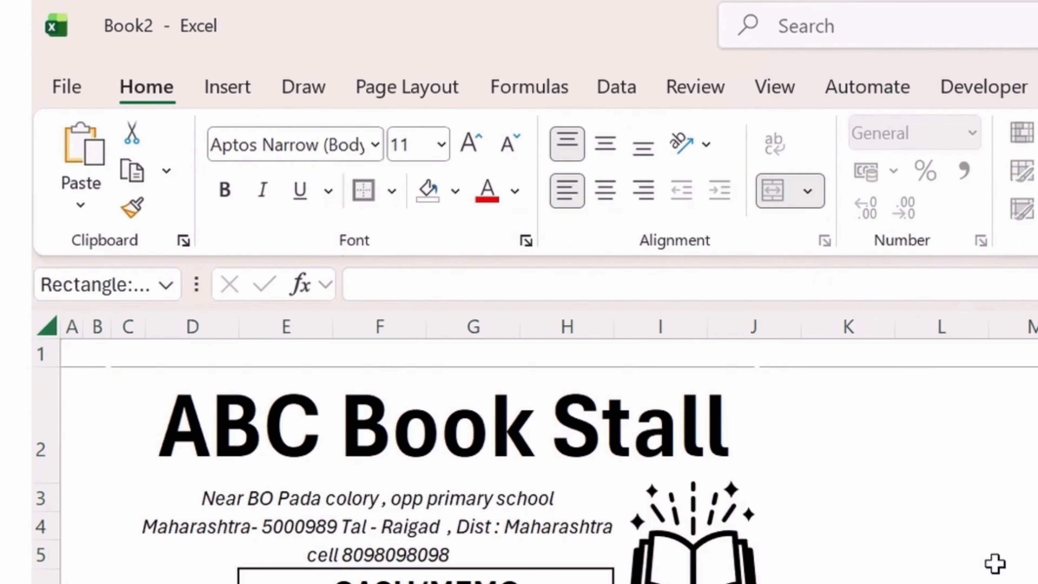
click(691, 361)
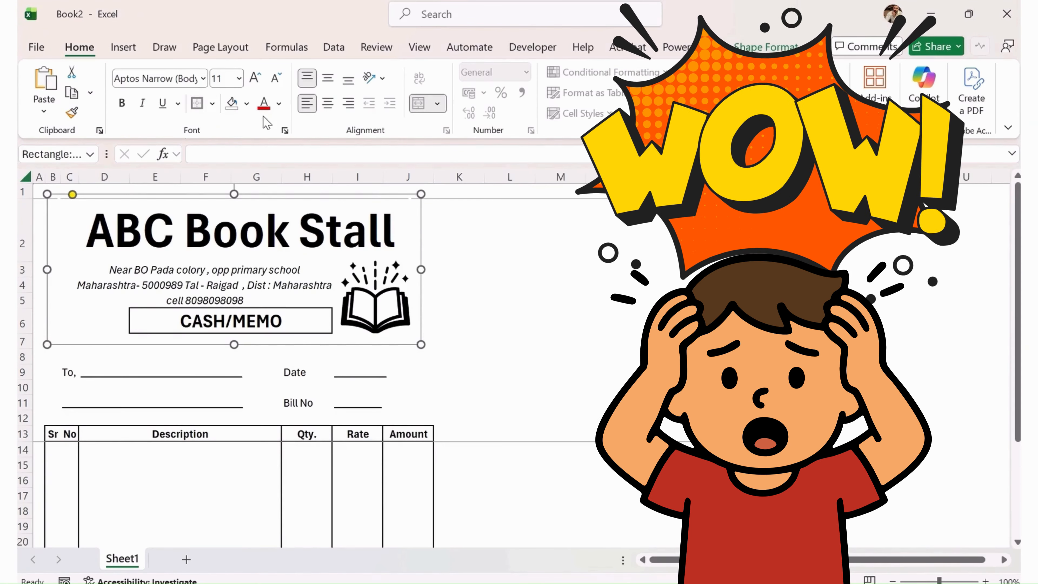
Give the rounded header rectangle a black shape outline.
click(735, 49)
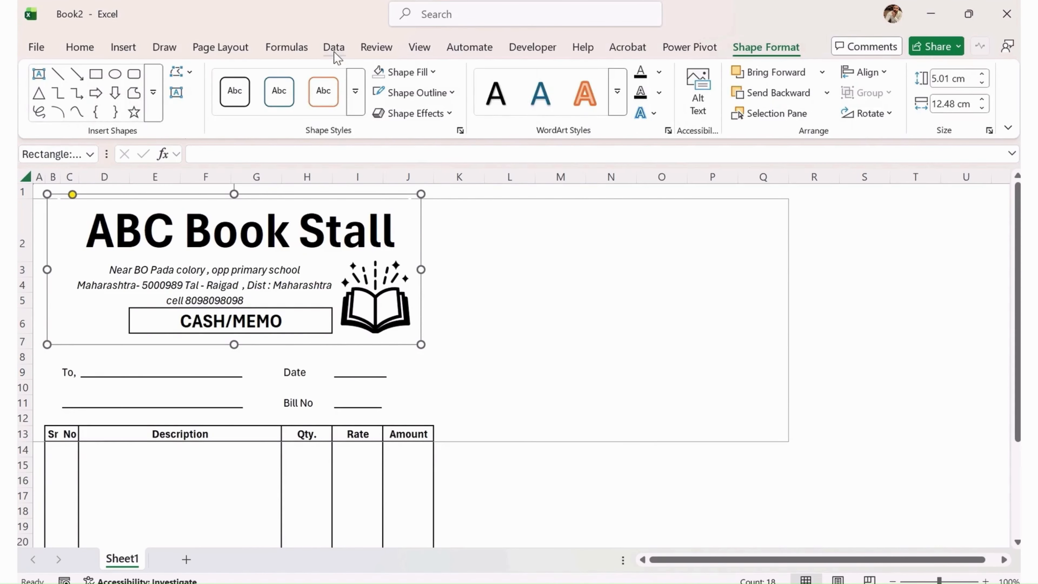
click(440, 90)
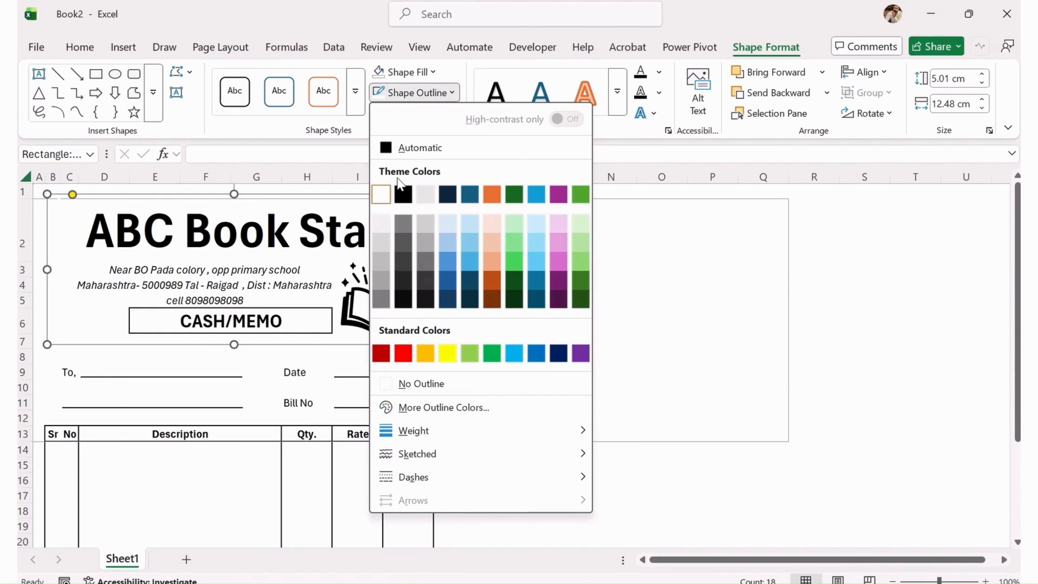
click(404, 195)
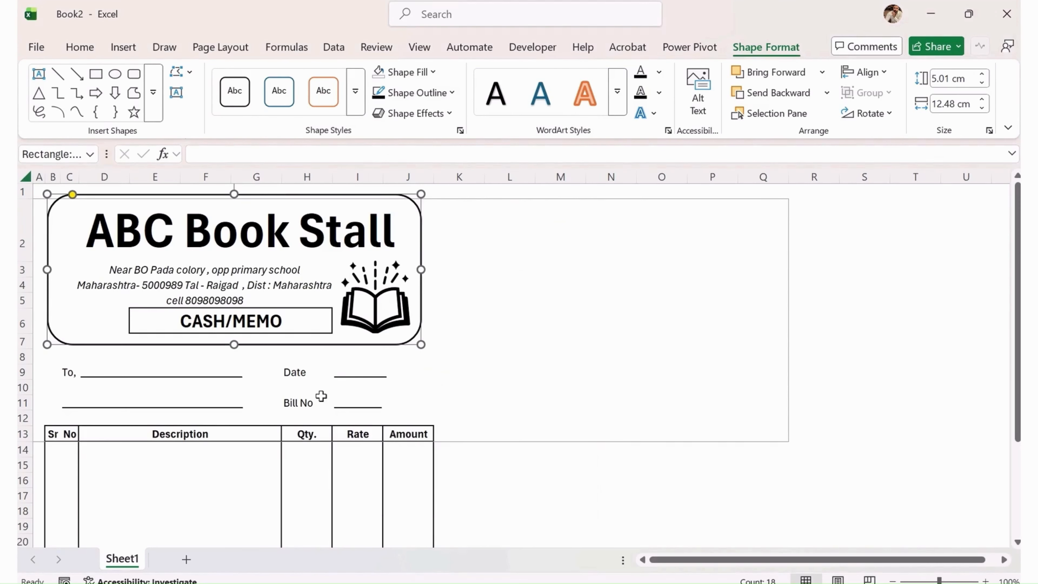
click(320, 387)
click(345, 370)
click(389, 368)
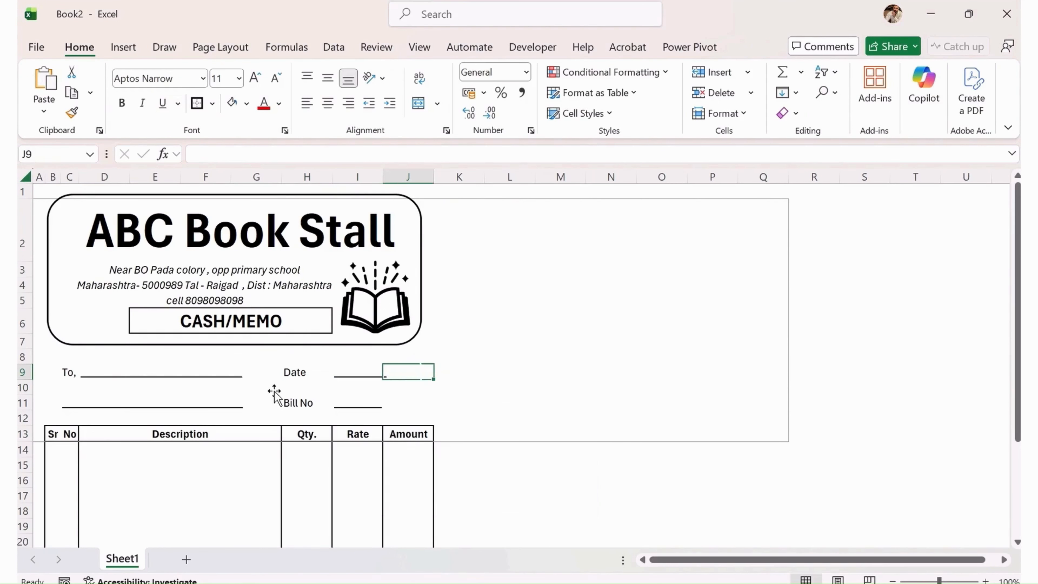
Outline the To box and the Date/Bill No box in black.
click(116, 348)
click(110, 360)
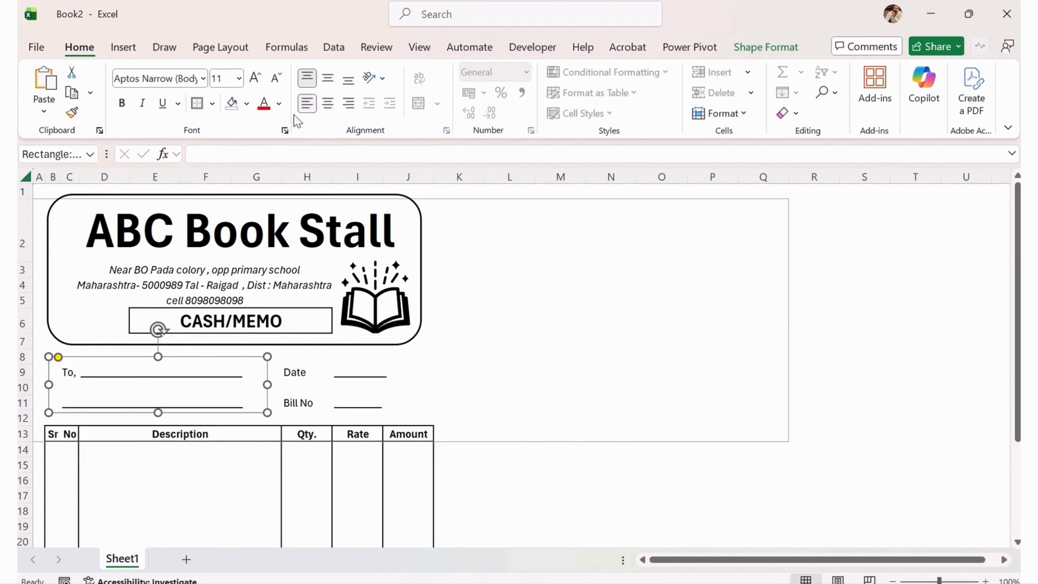
click(750, 57)
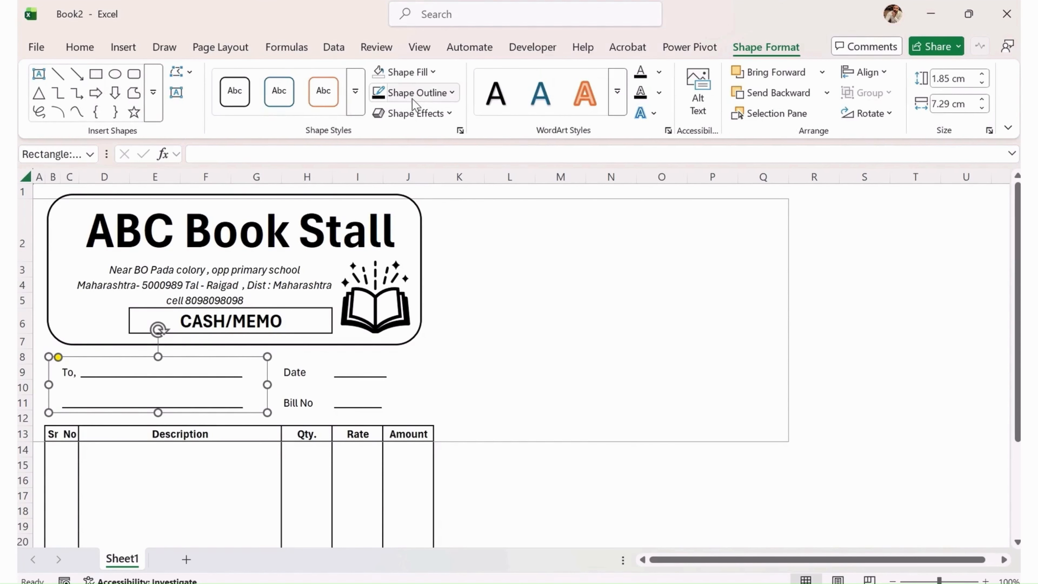
click(419, 92)
click(404, 195)
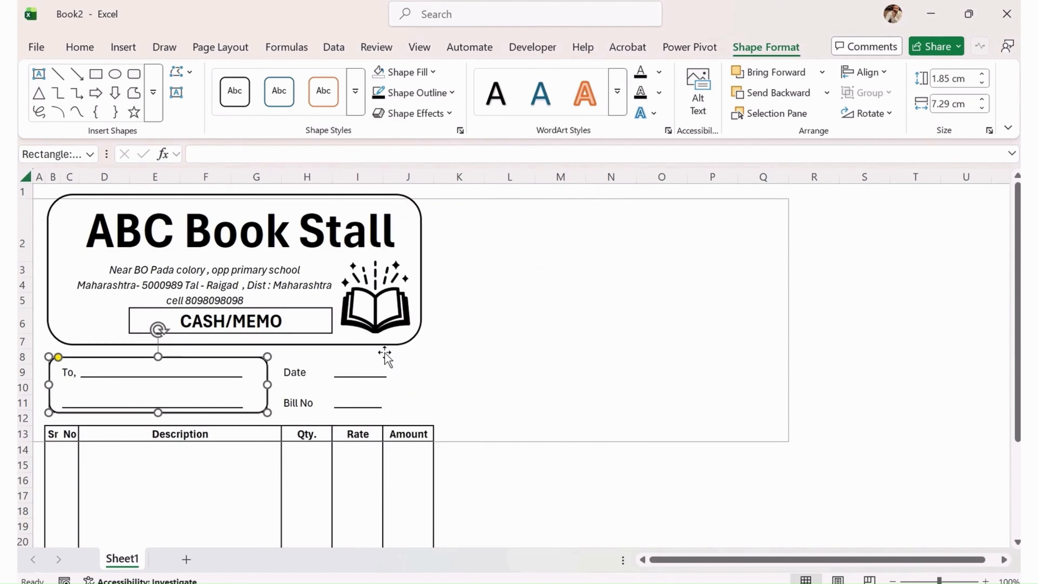
click(392, 357)
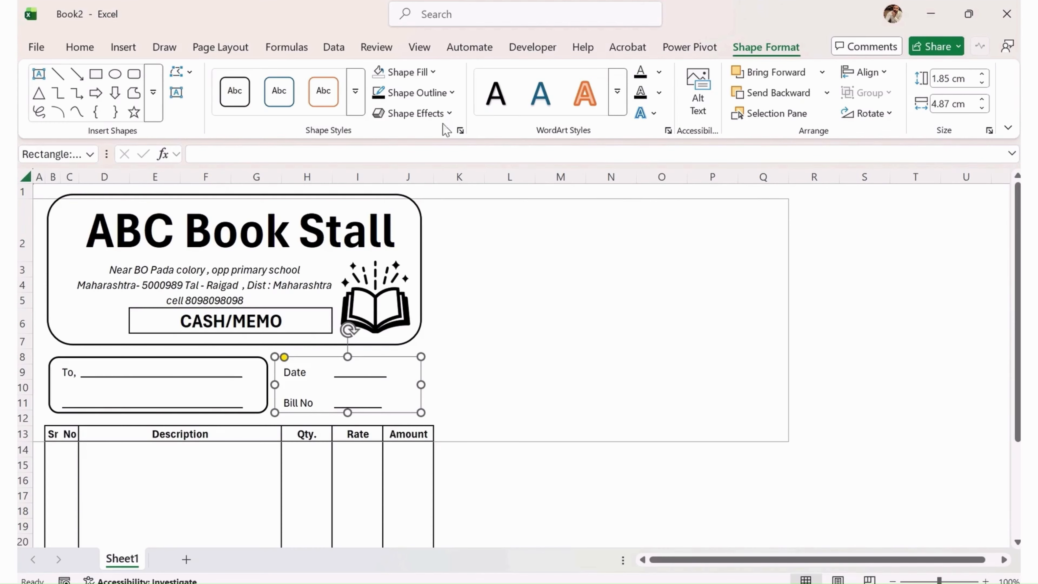
click(421, 93)
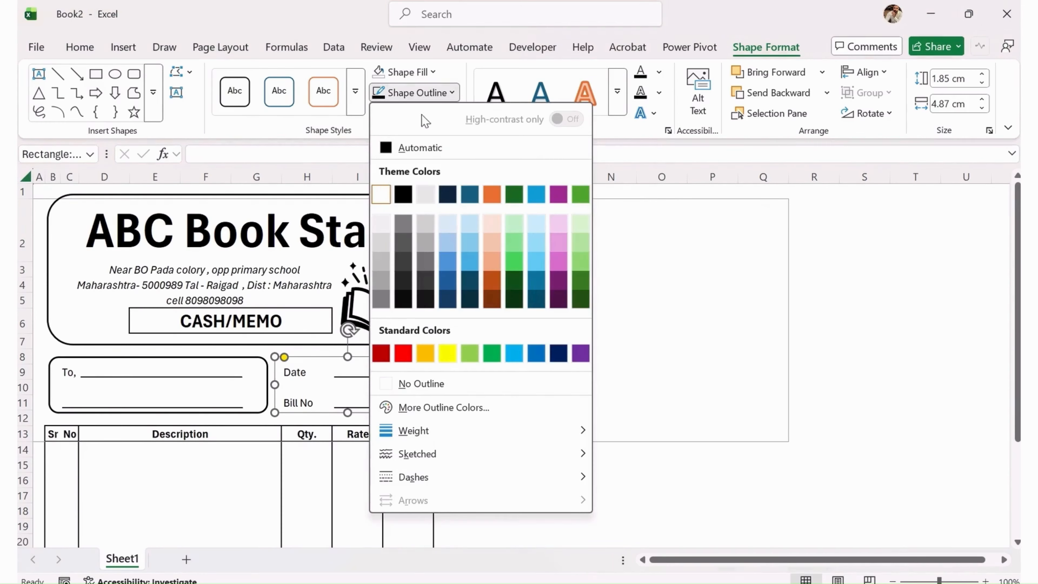
click(403, 194)
click(509, 321)
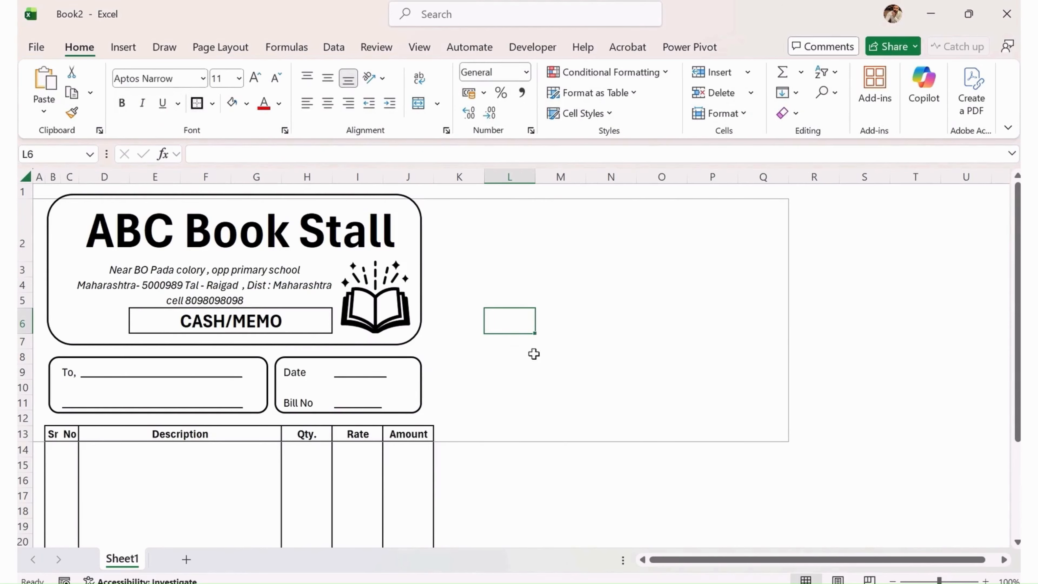
Colour the ABC Book Stall title in D2 light blue.
scroll(405, 366, down, 3)
scroll(402, 395, up, 3)
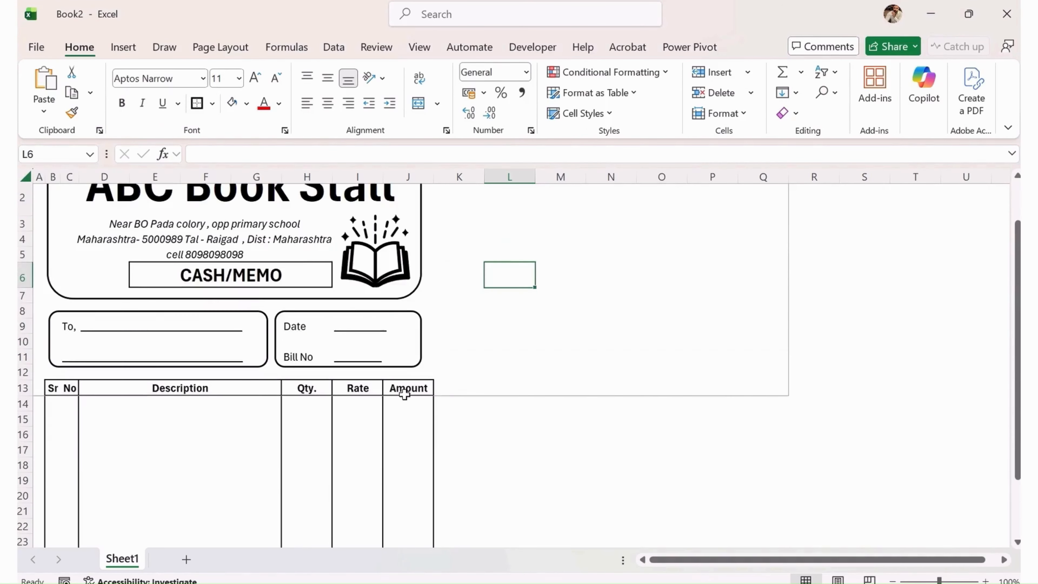
scroll(409, 404, up, 1)
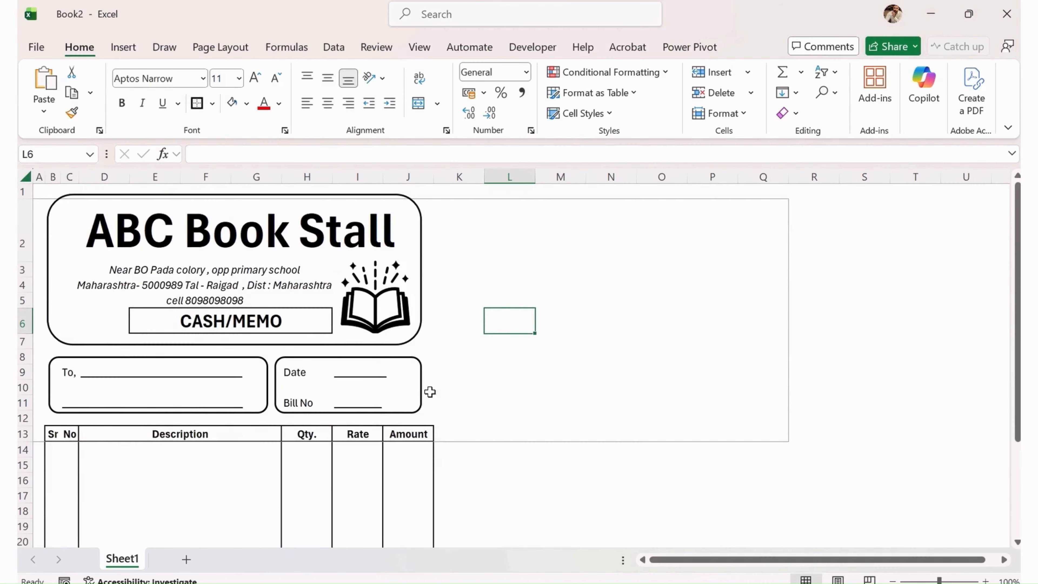
click(681, 202)
click(120, 237)
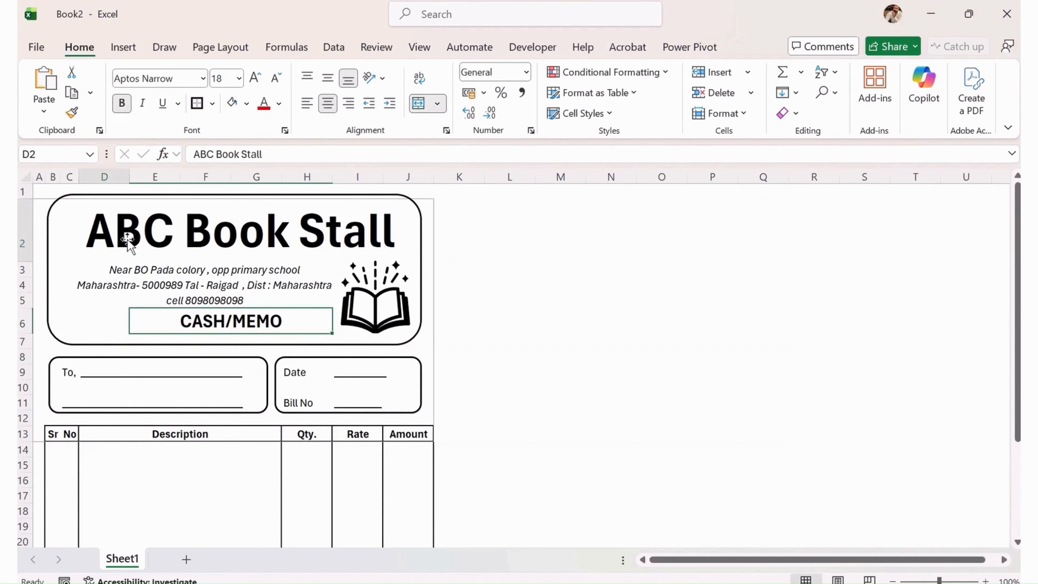
click(279, 103)
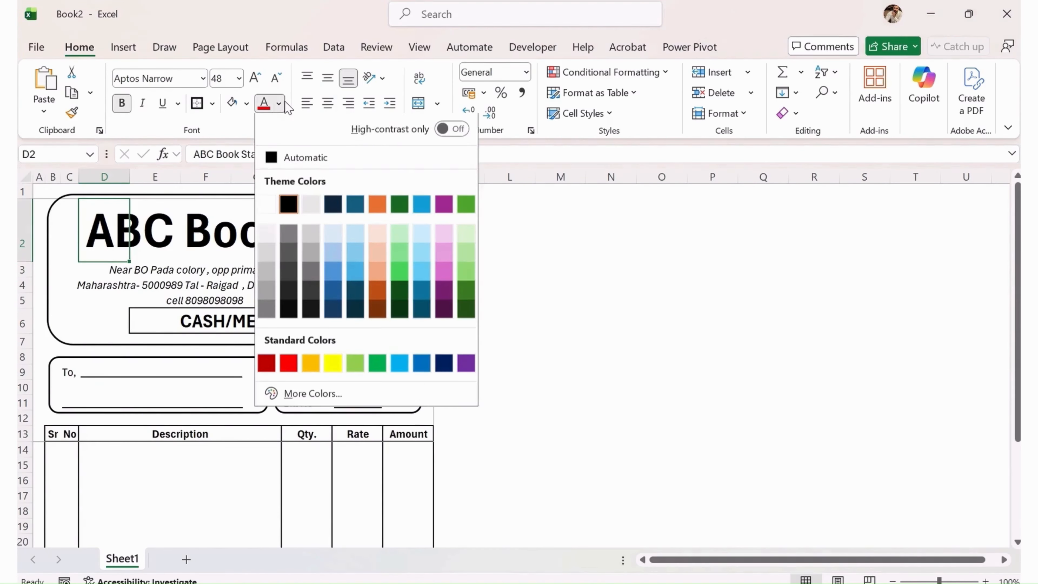
click(355, 272)
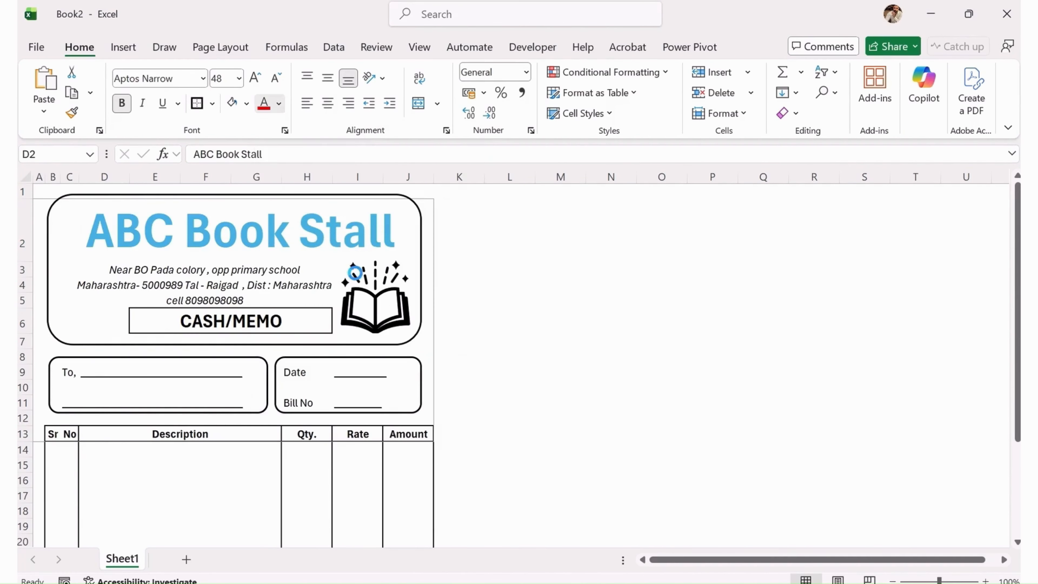
Fill the open-book graphic light green through Graphics Format.
click(380, 325)
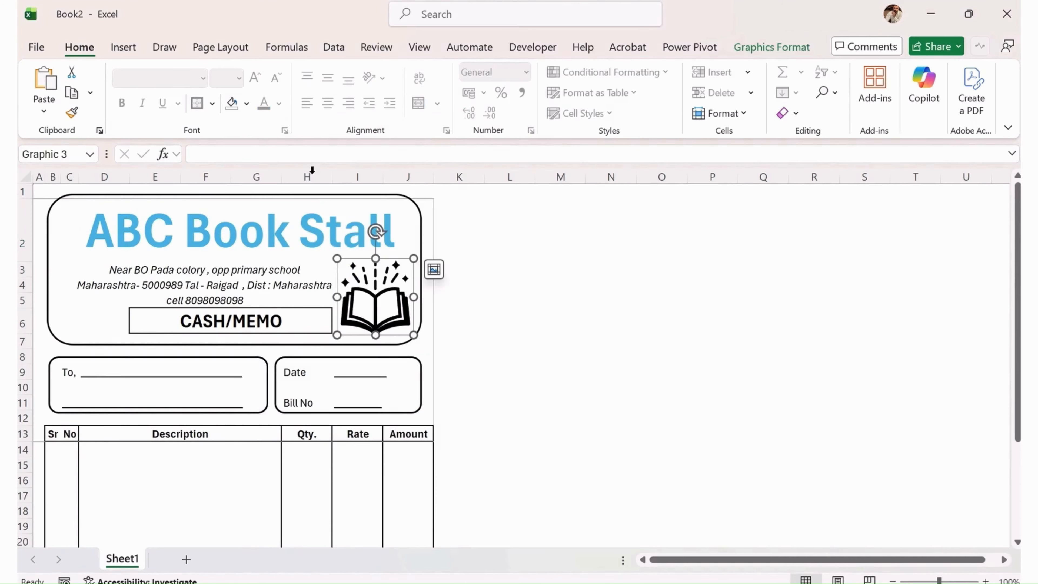
click(771, 47)
click(364, 74)
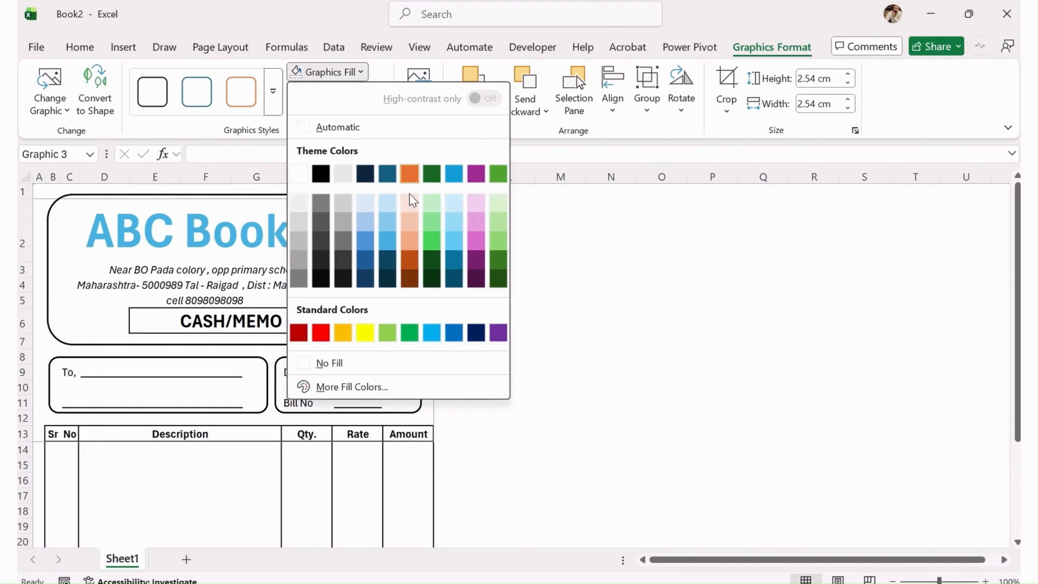
click(432, 225)
click(569, 370)
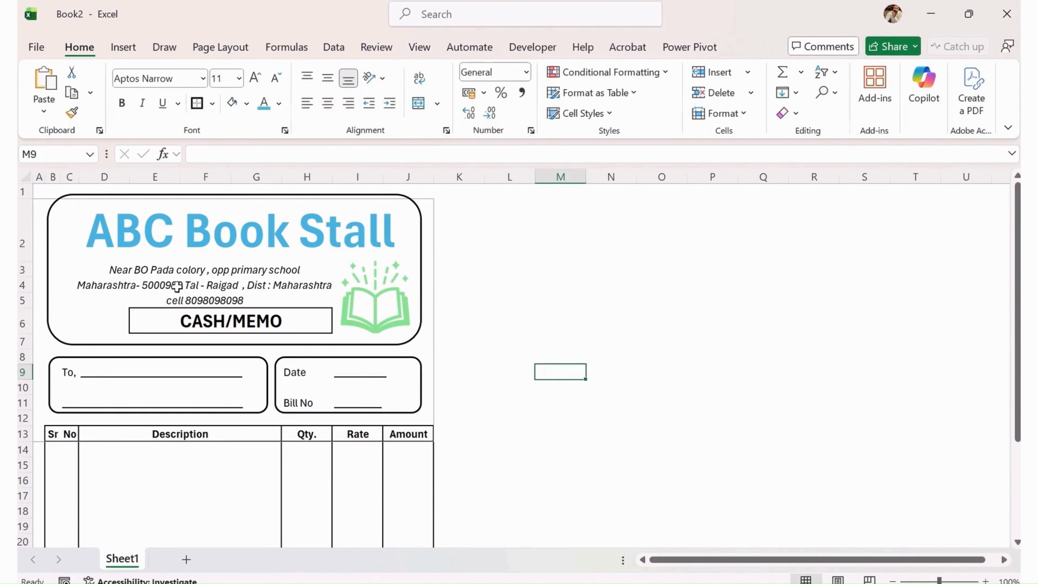
click(180, 321)
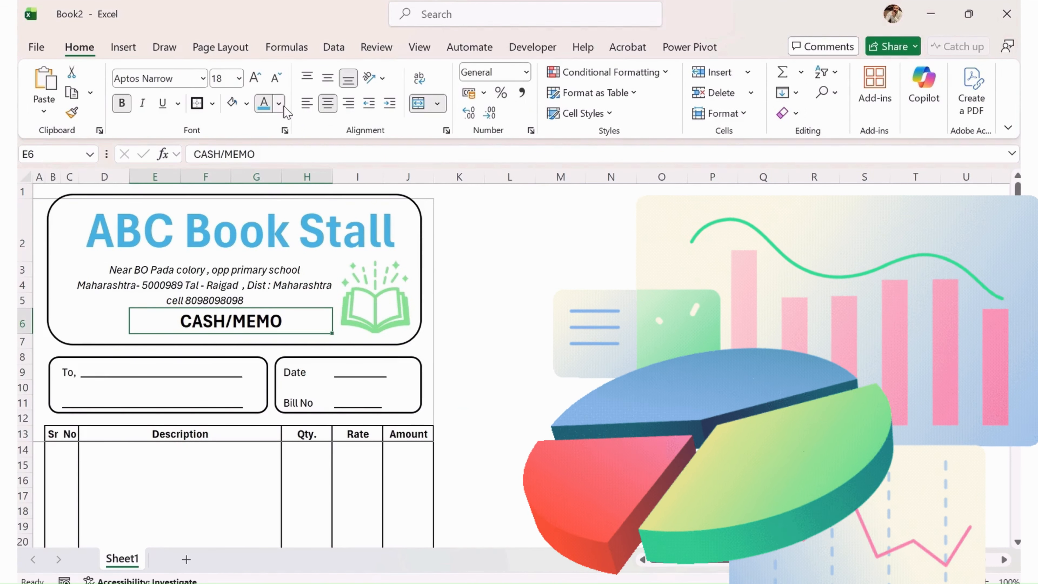
Colour the CASH/MEMO text teal-blue.
click(282, 105)
click(422, 293)
click(611, 340)
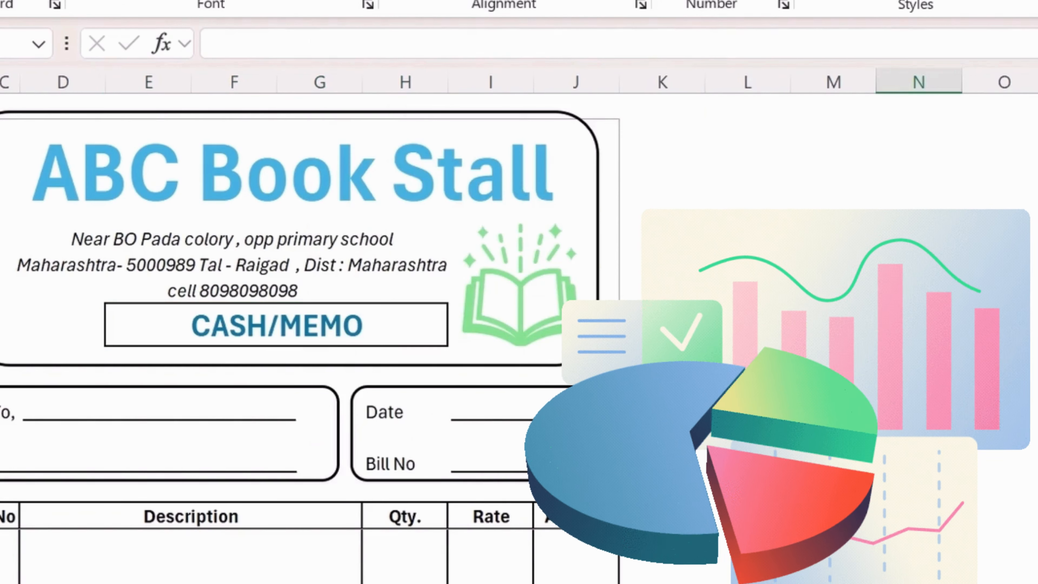
click(11, 417)
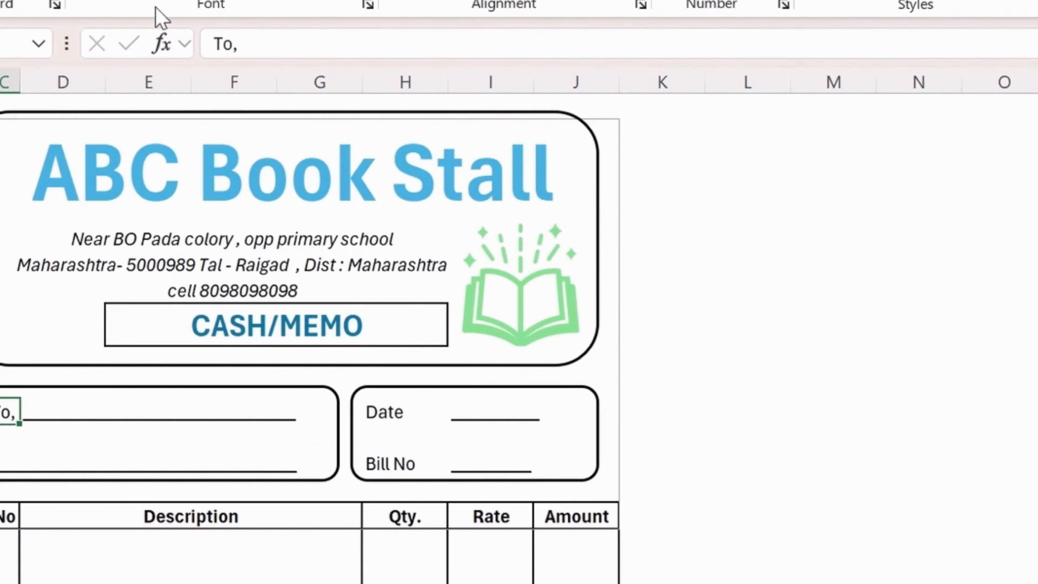
Make the Date and Bill No labels bold.
click(403, 413)
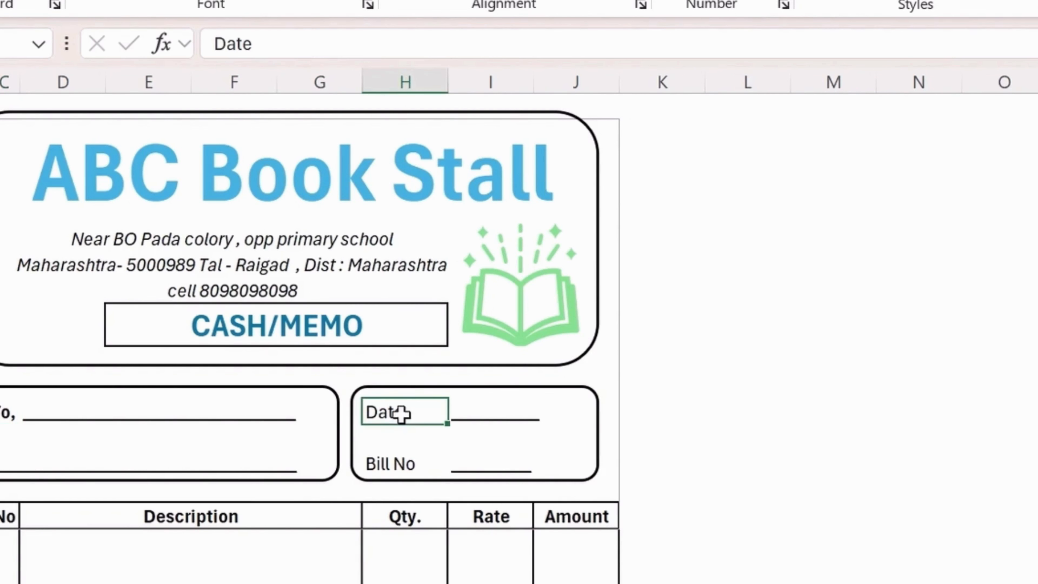
key(ctrl+b)
click(398, 460)
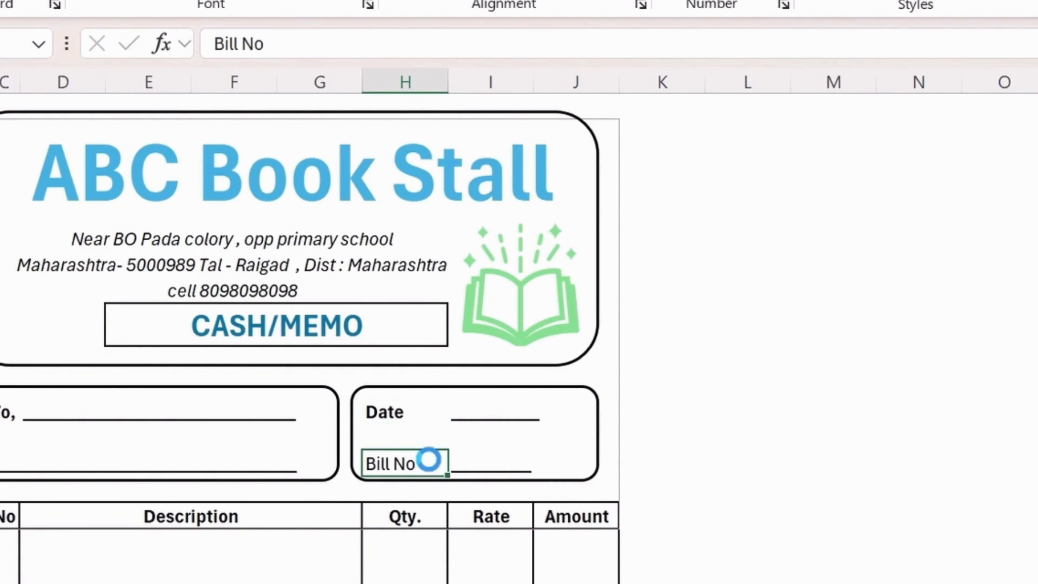
key(ctrl+b)
Colour the To, Date and Bill No labels dark blue.
ctrl+click(383, 408)
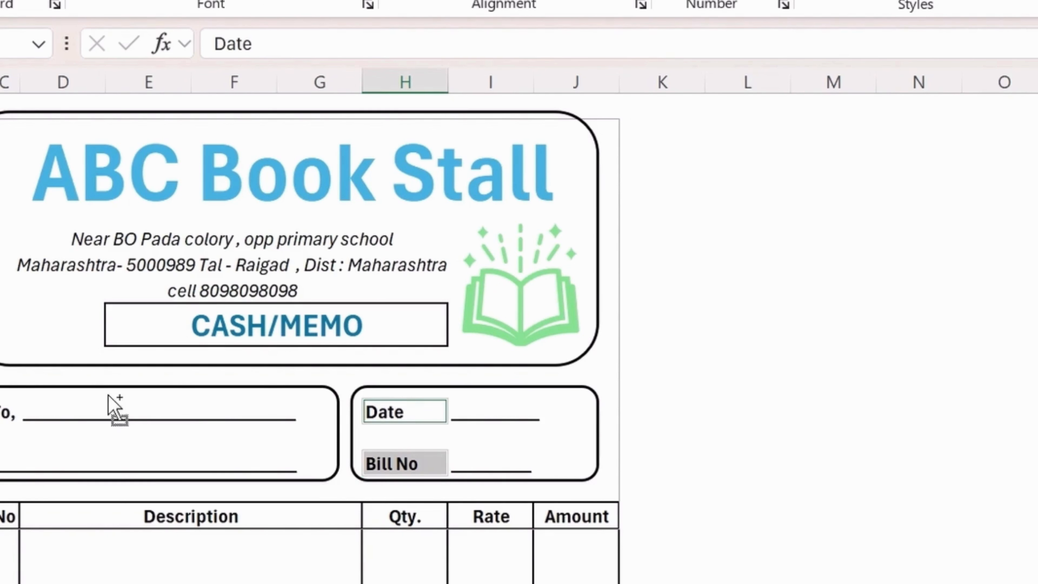
ctrl+click(6, 413)
click(347, 1)
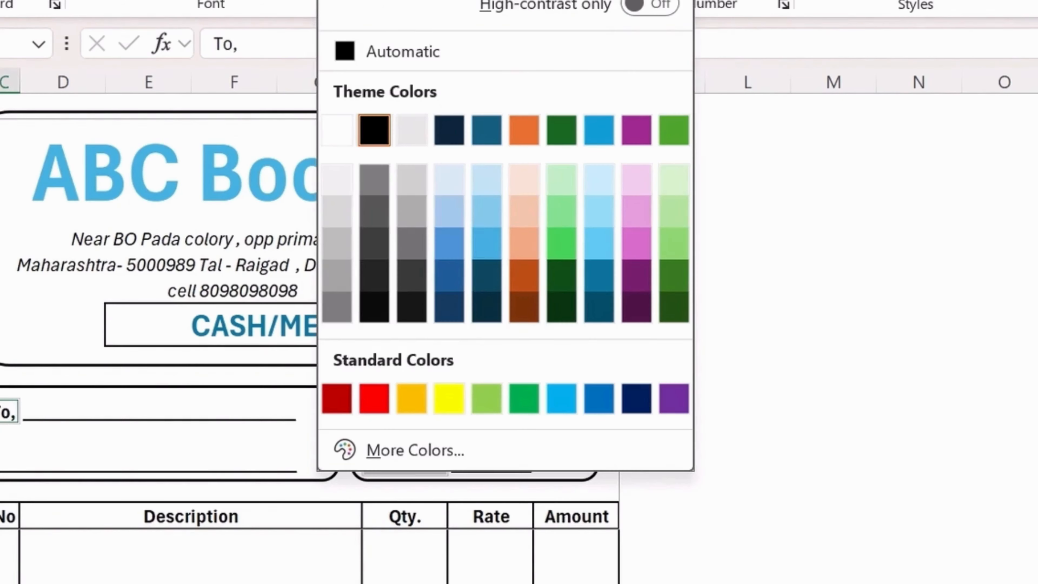
click(486, 211)
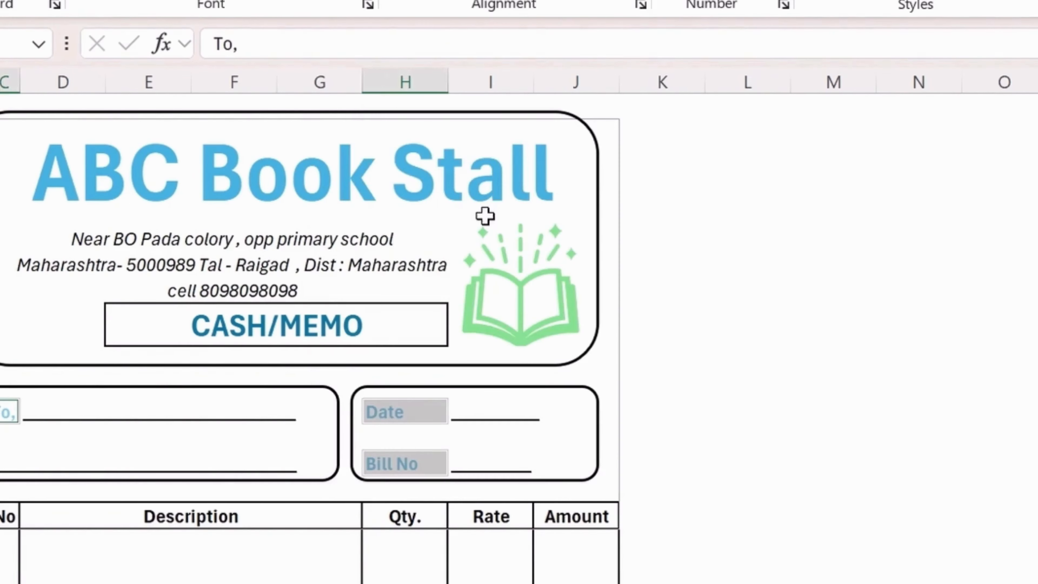
click(373, 4)
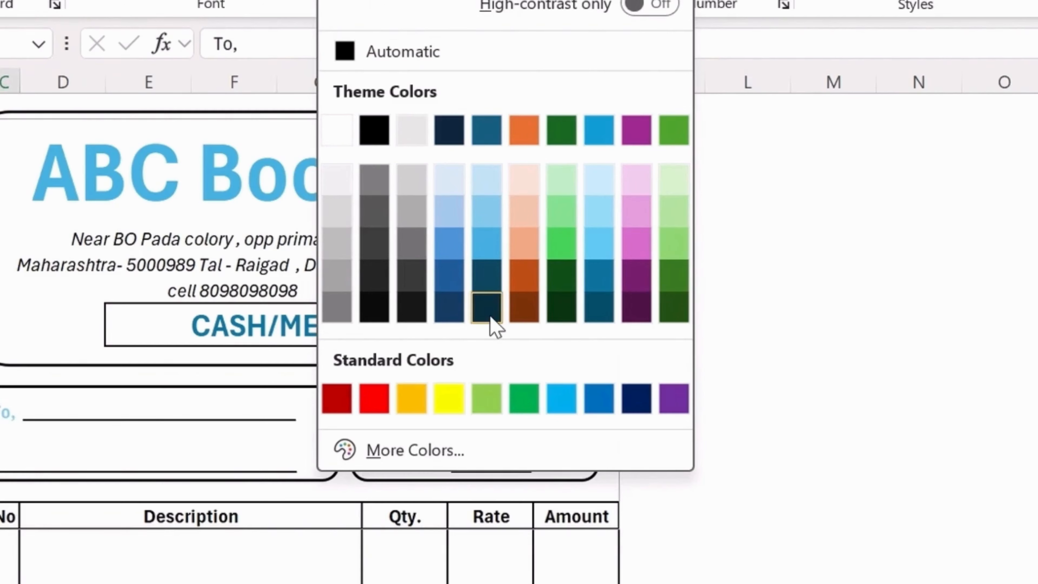
click(490, 315)
click(748, 434)
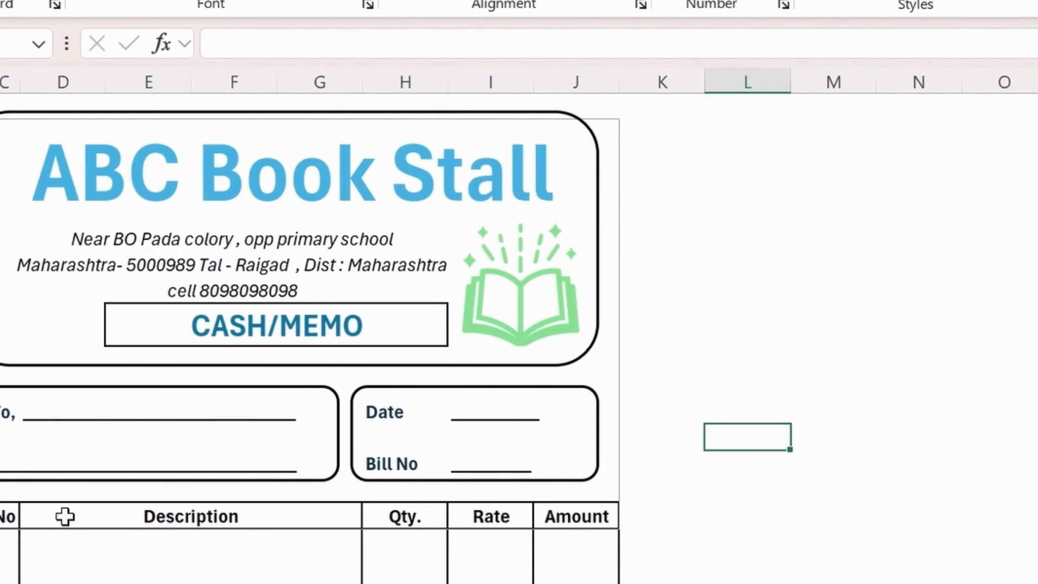
drag(8, 516, 576, 516)
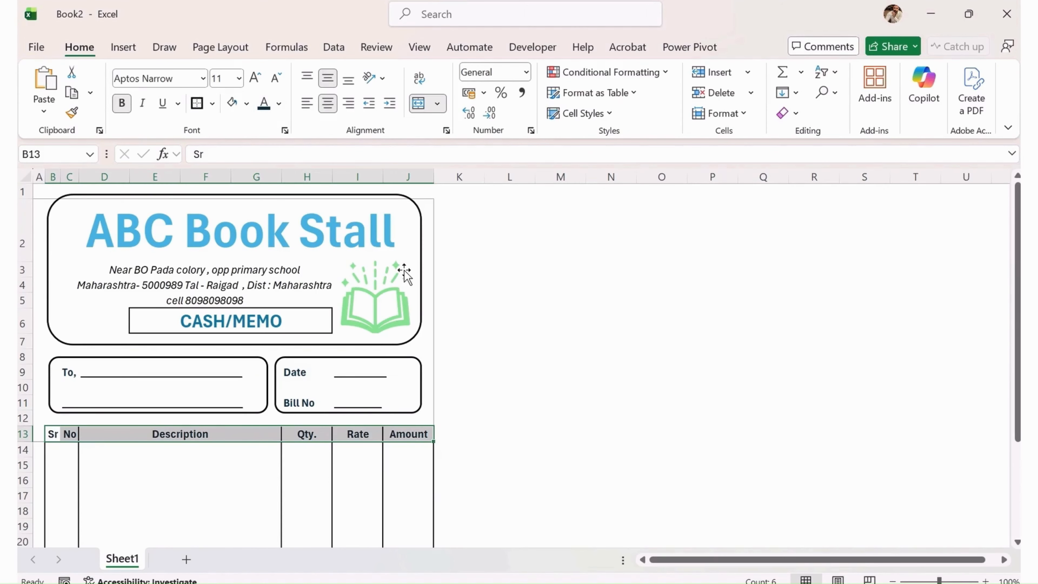
click(756, 367)
scroll(375, 417, down, 4)
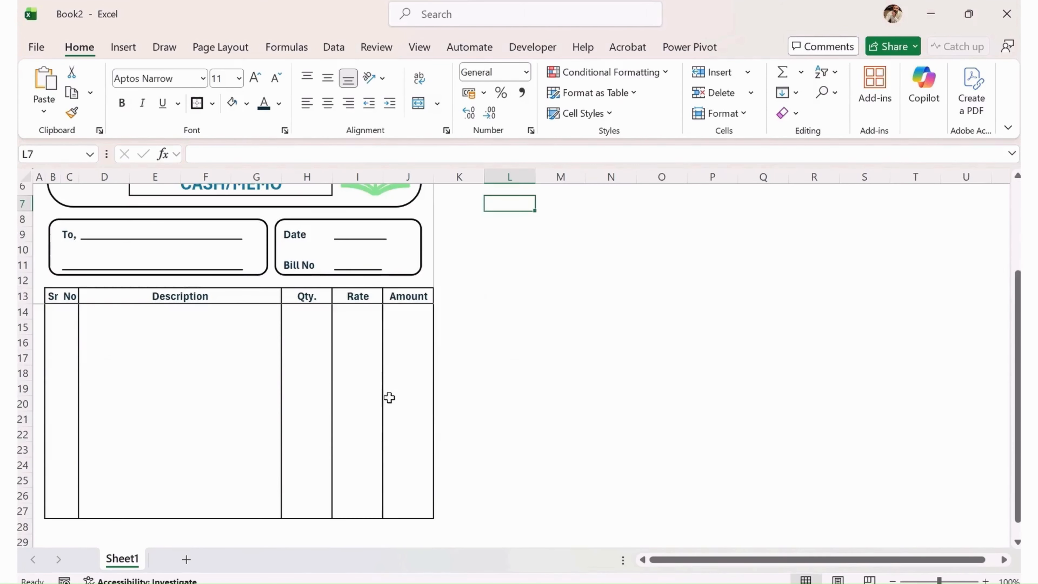
scroll(393, 393, up, 3)
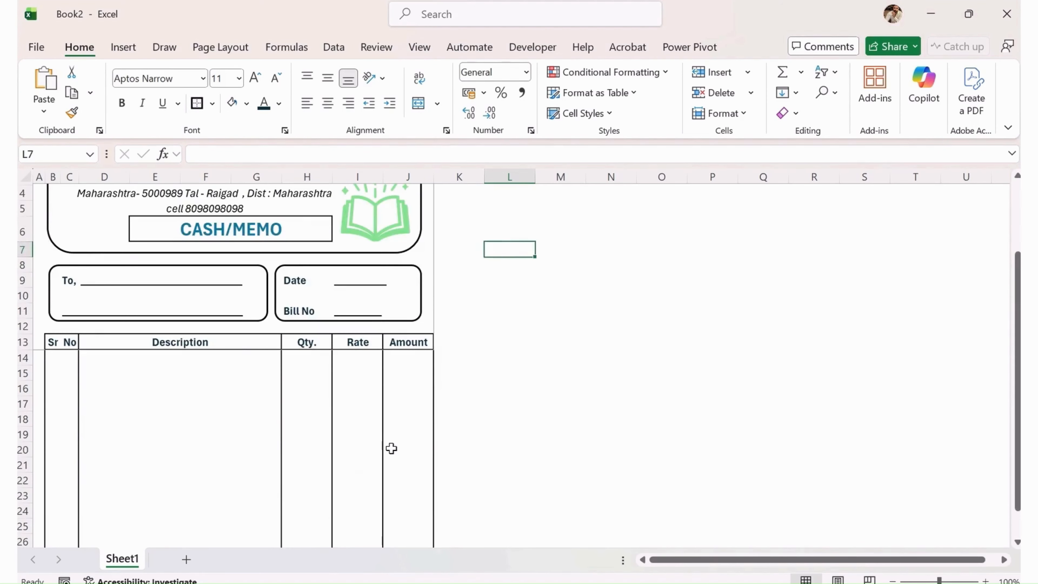
scroll(391, 448, up, 2)
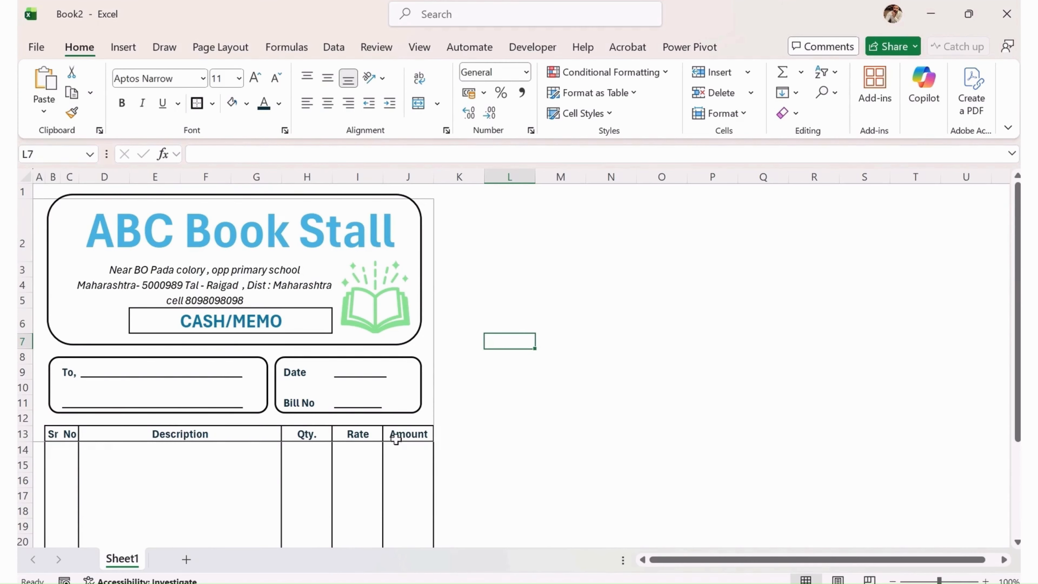
click(99, 269)
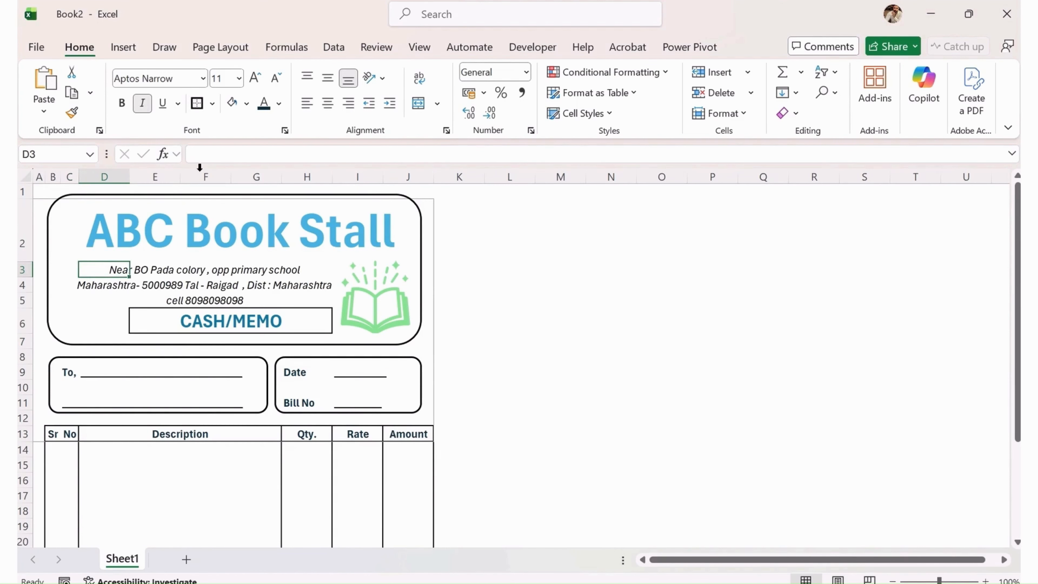
Insert the word 'Address' at the start of the address line in F3.
click(133, 285)
click(159, 271)
click(213, 260)
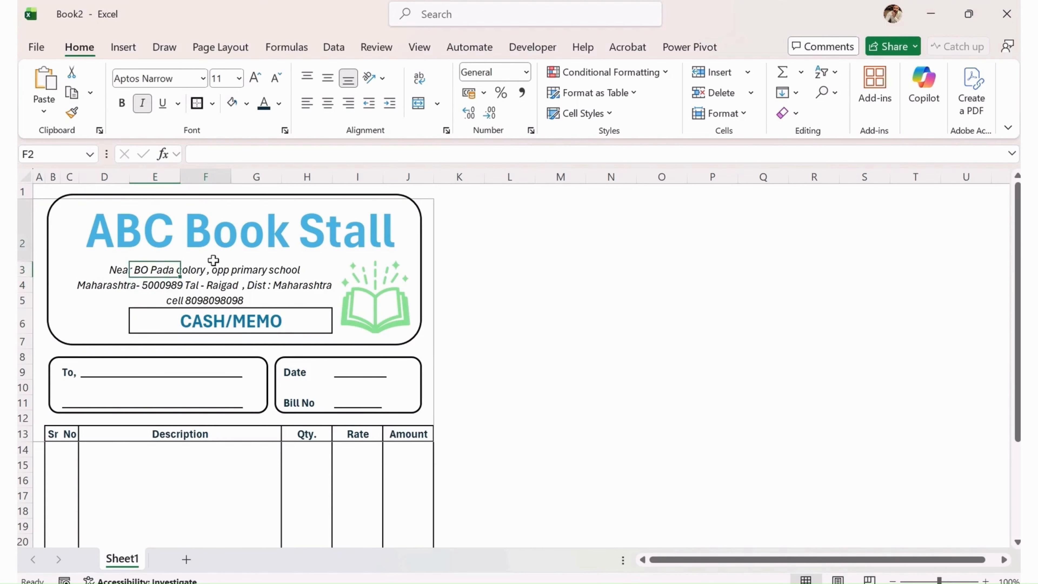
click(212, 272)
click(194, 154)
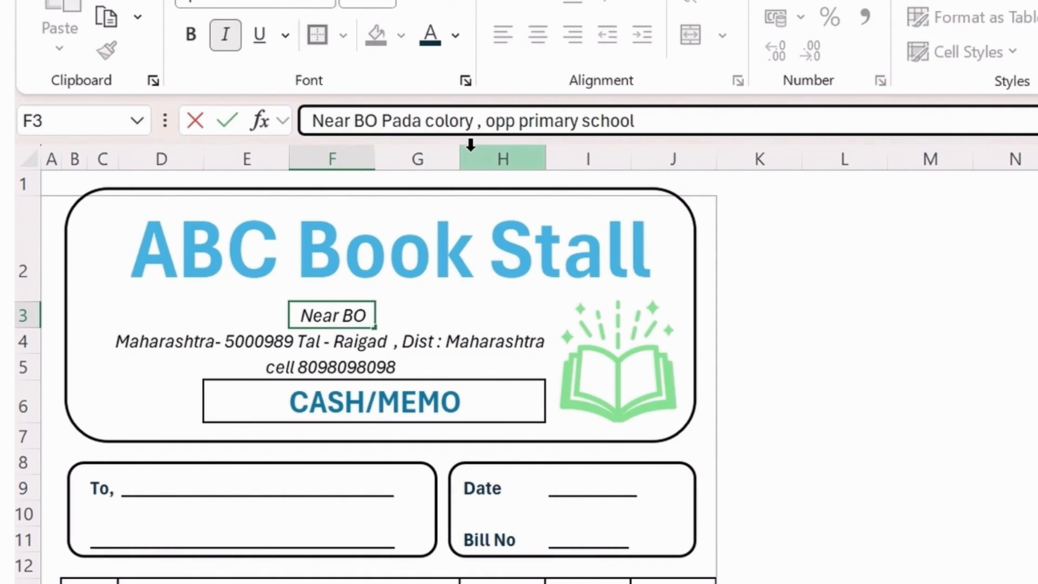
text(Address)
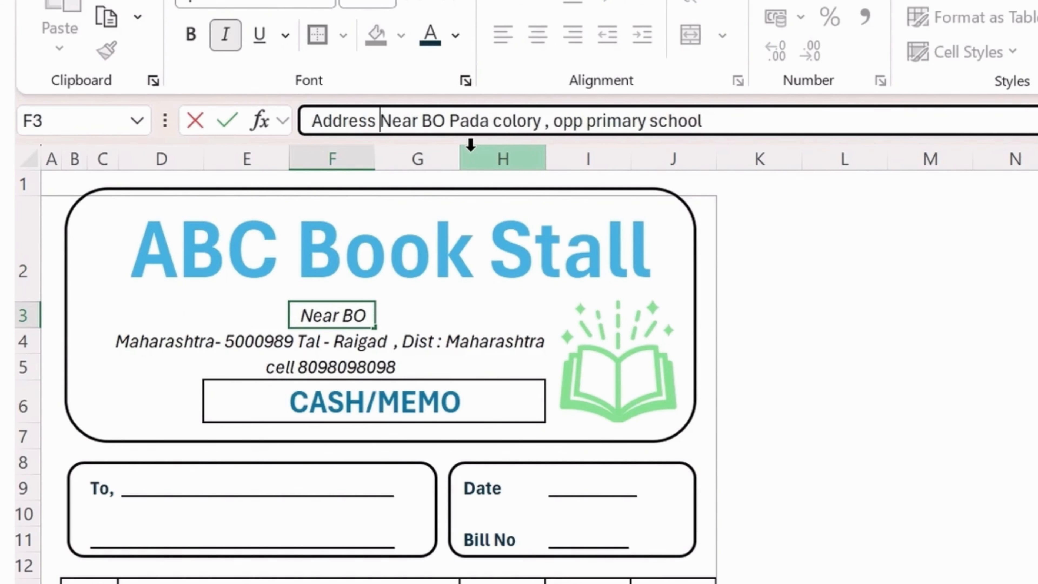
key(Return)
key(Up)
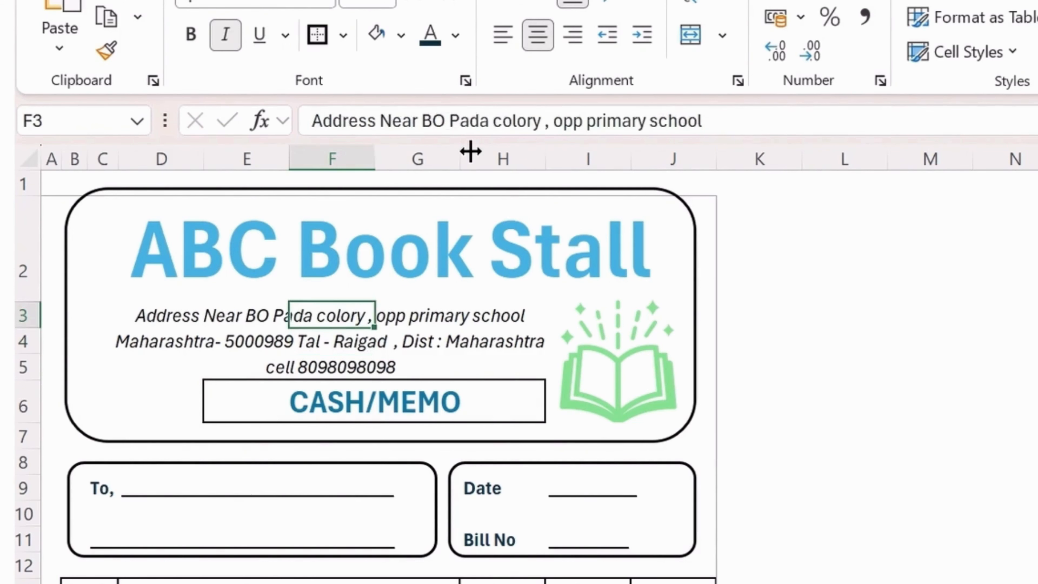
key(Left)
key(Left)
key(Right)
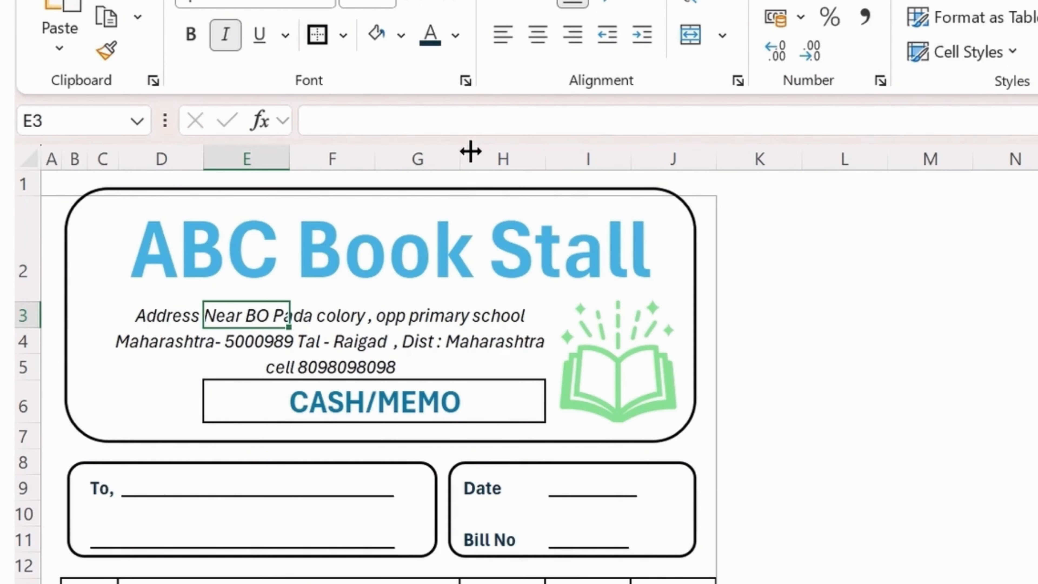
Make just the word 'Address' in F3 bold.
click(345, 311)
double_click(343, 121)
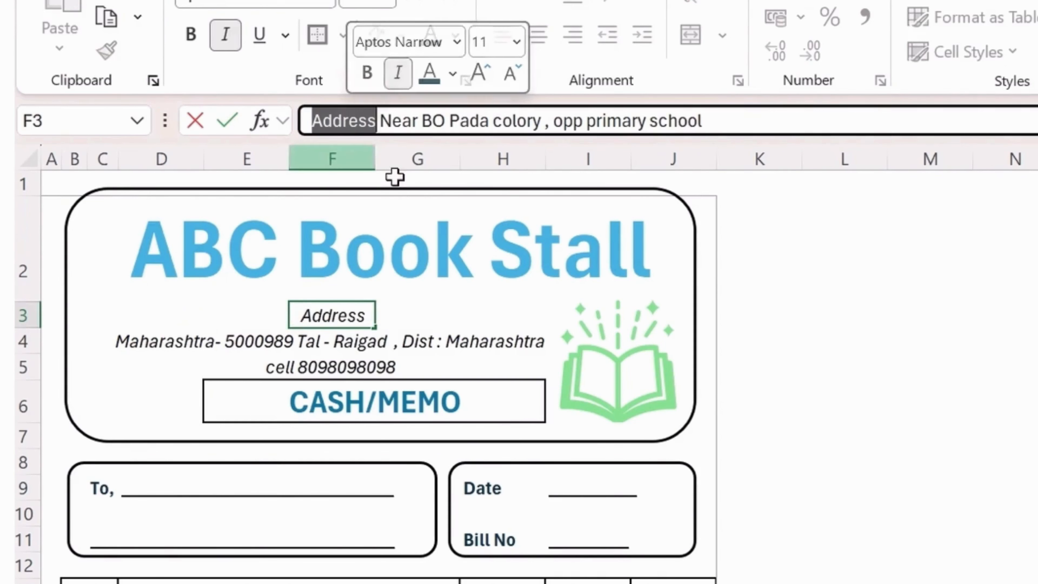
key(ctrl+b)
click(1029, 386)
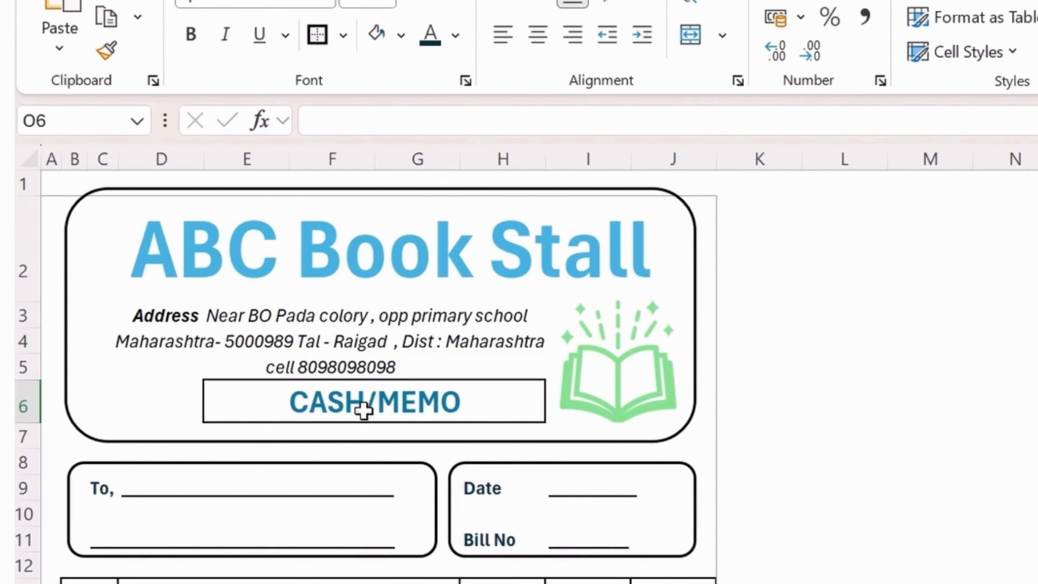
scroll(336, 322, down, 1)
Enter 'Total' in I27 and put an outside border around I27:J27.
scroll(441, 399, down, 2)
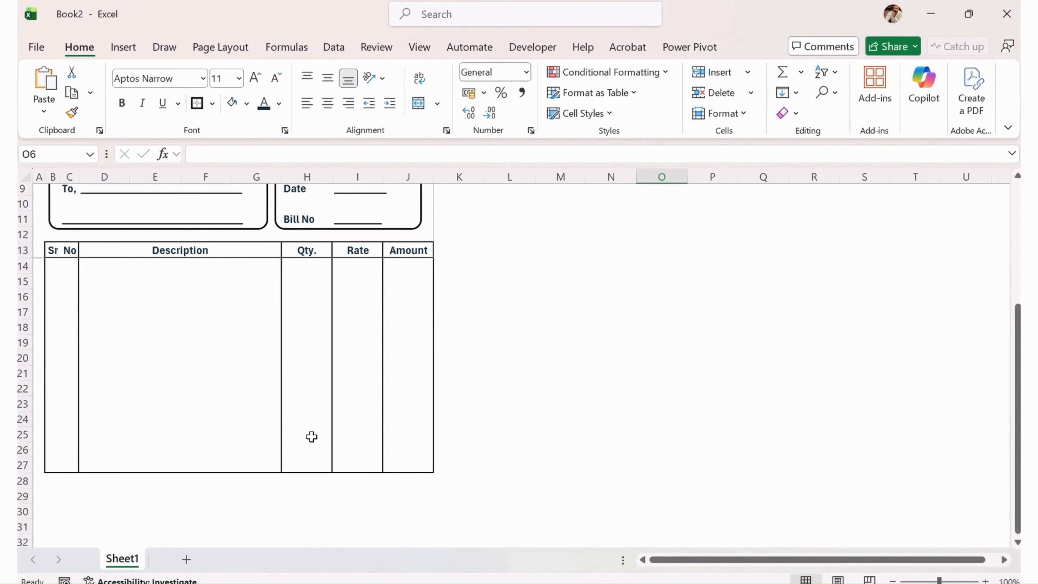
click(303, 457)
click(363, 464)
text(Total)
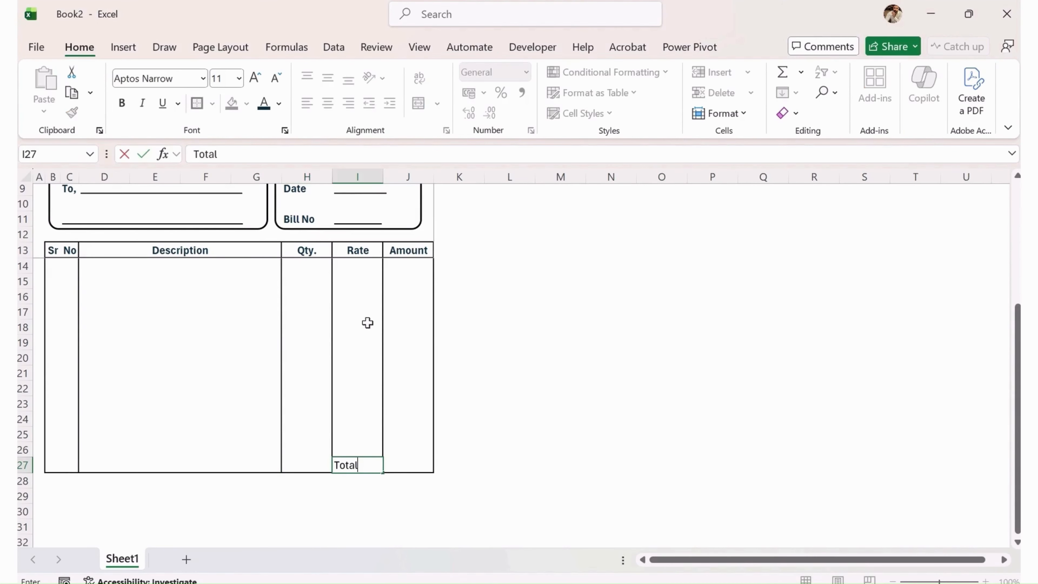
key(Tab)
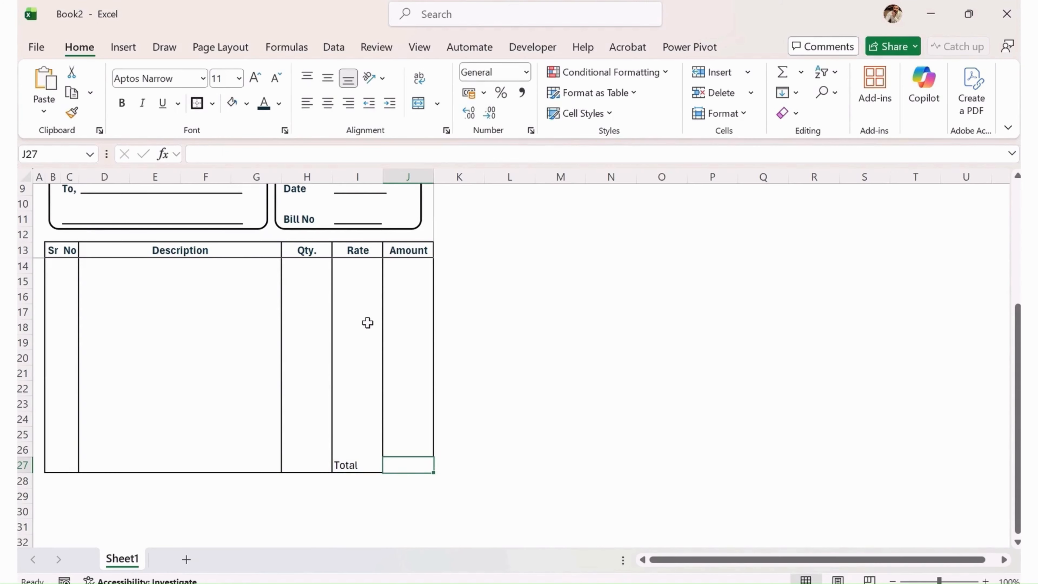
key(shift+Left)
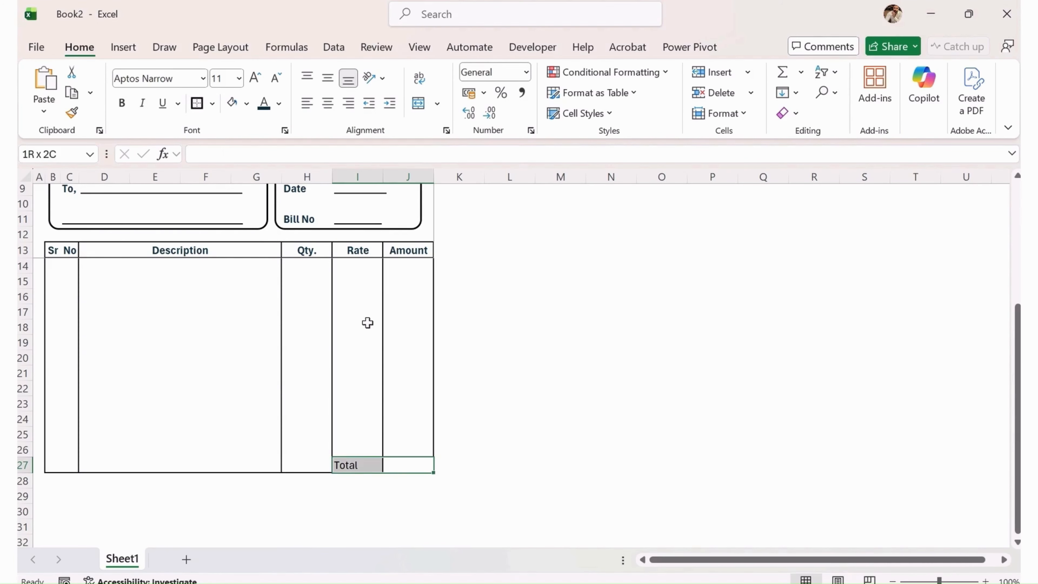
click(198, 109)
click(703, 420)
Centre the Total label horizontally and vertically and make it bold.
click(371, 467)
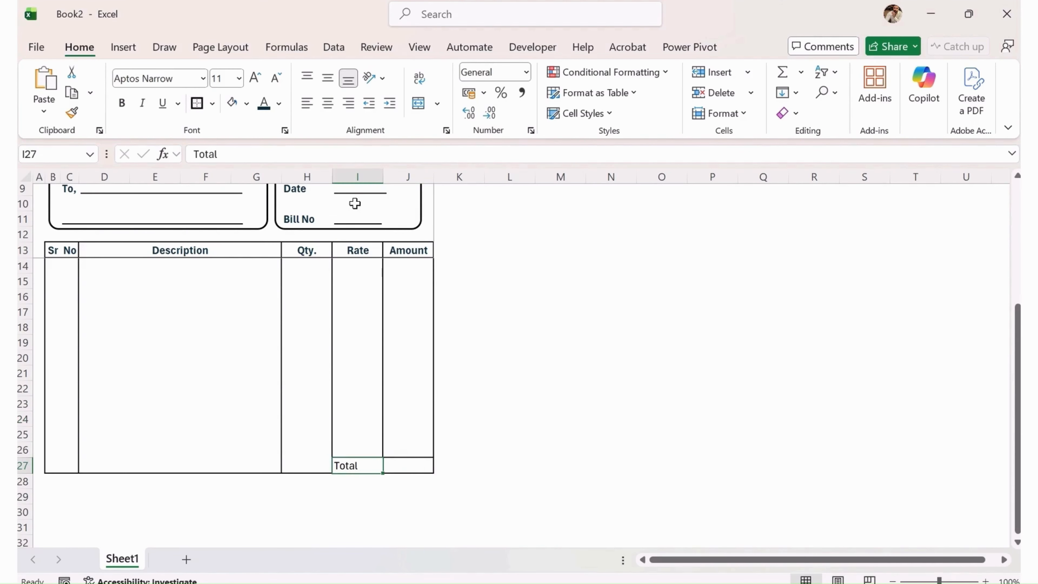
click(332, 104)
click(329, 82)
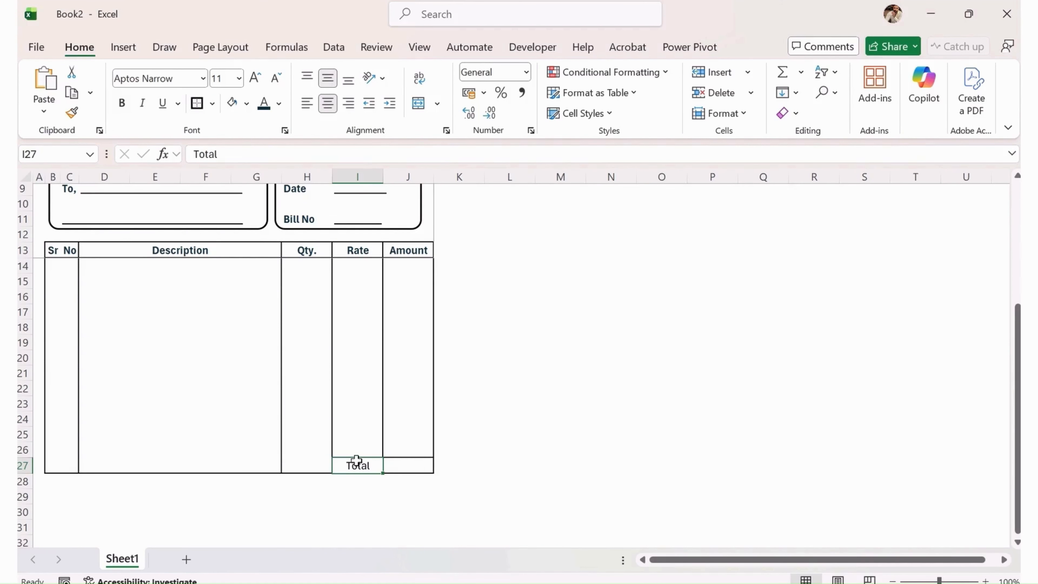
drag(391, 539, 385, 514)
click(364, 469)
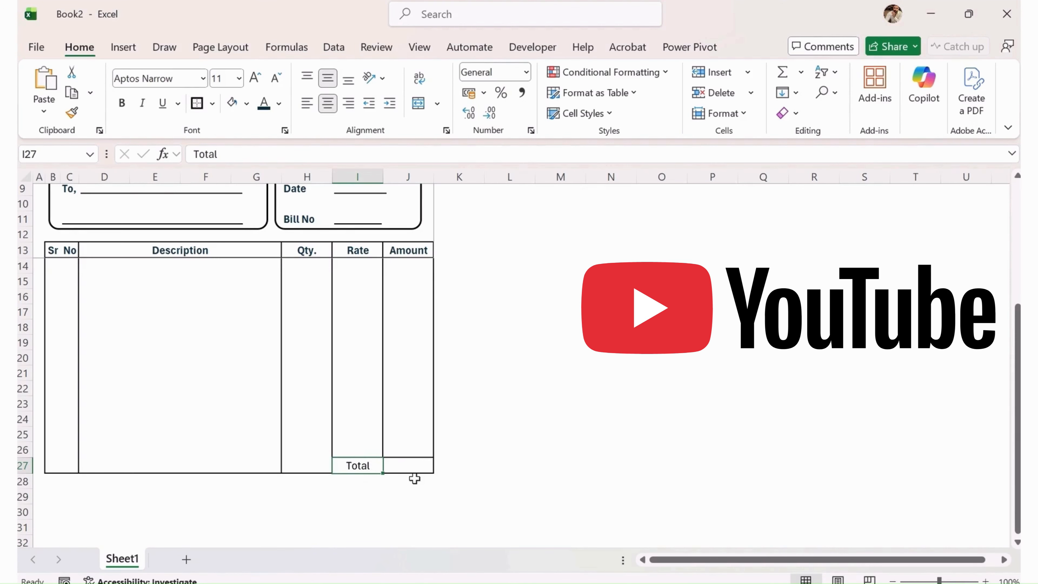
key(ctrl+b)
click(512, 422)
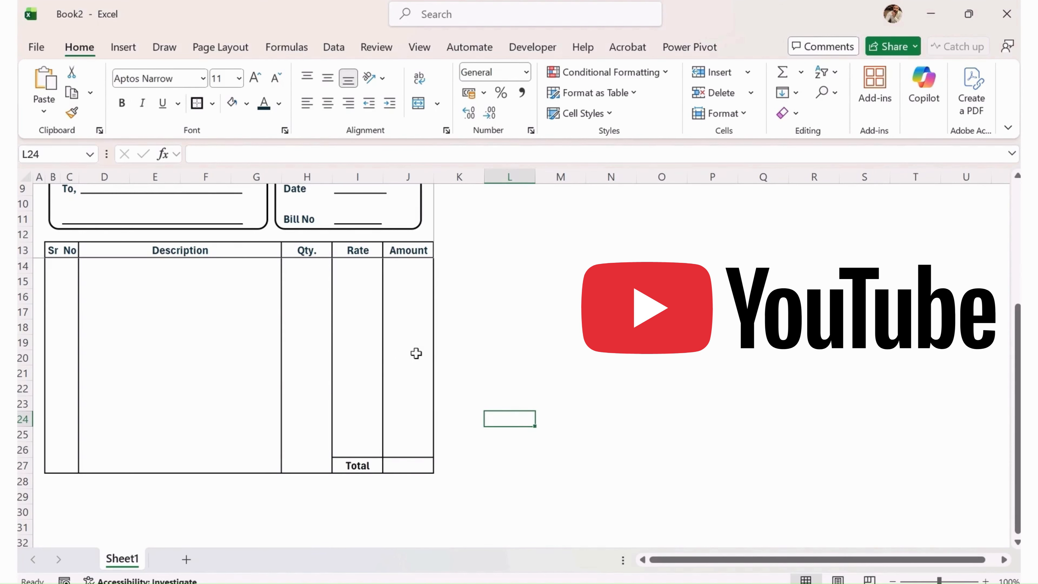
click(403, 466)
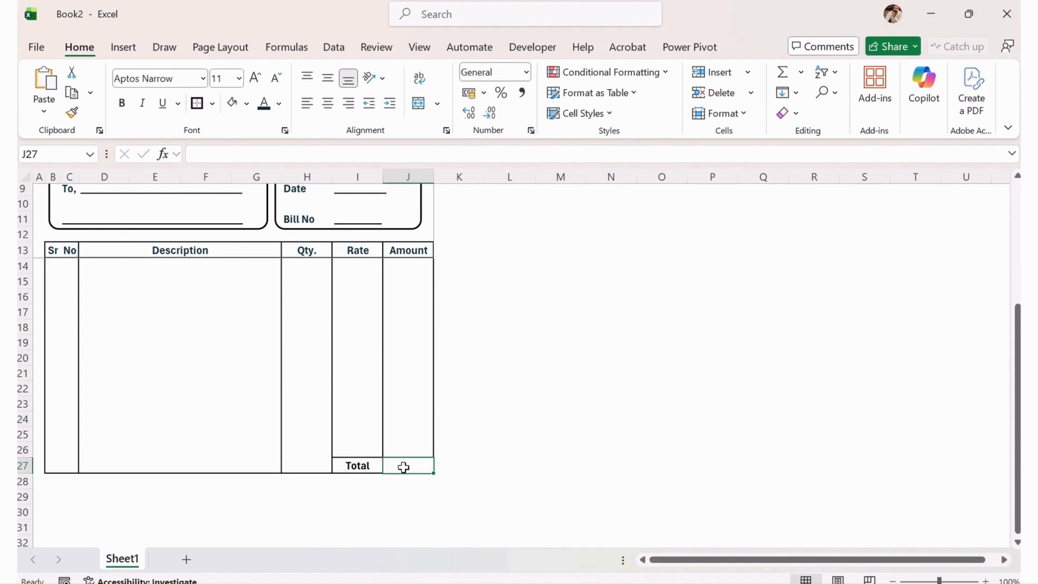
Enter =H14*I14 in J14 to multiply Qty. by Rate.
click(364, 267)
click(406, 264)
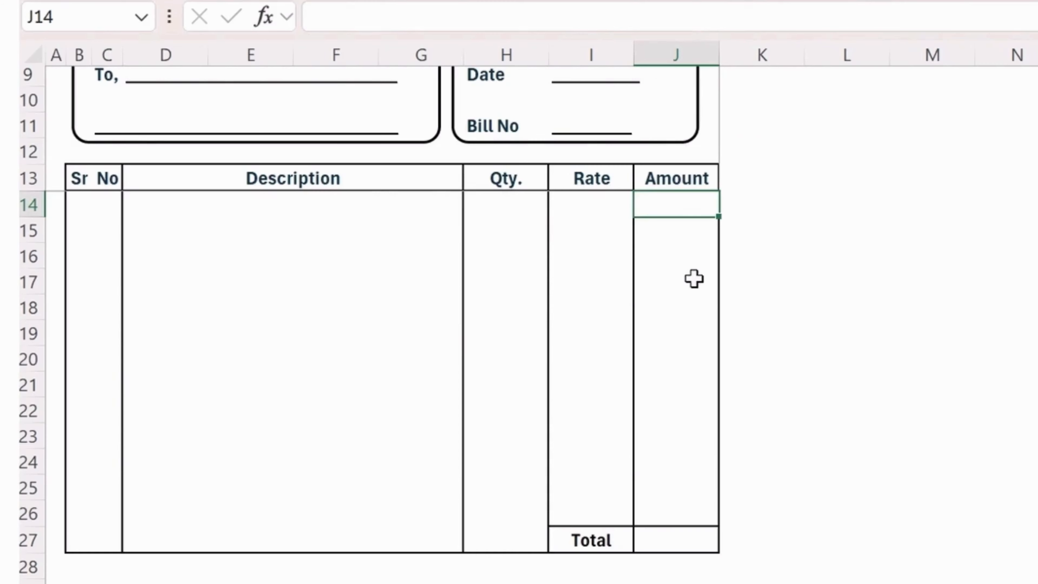
text(=)
key(Left)
key(Left)
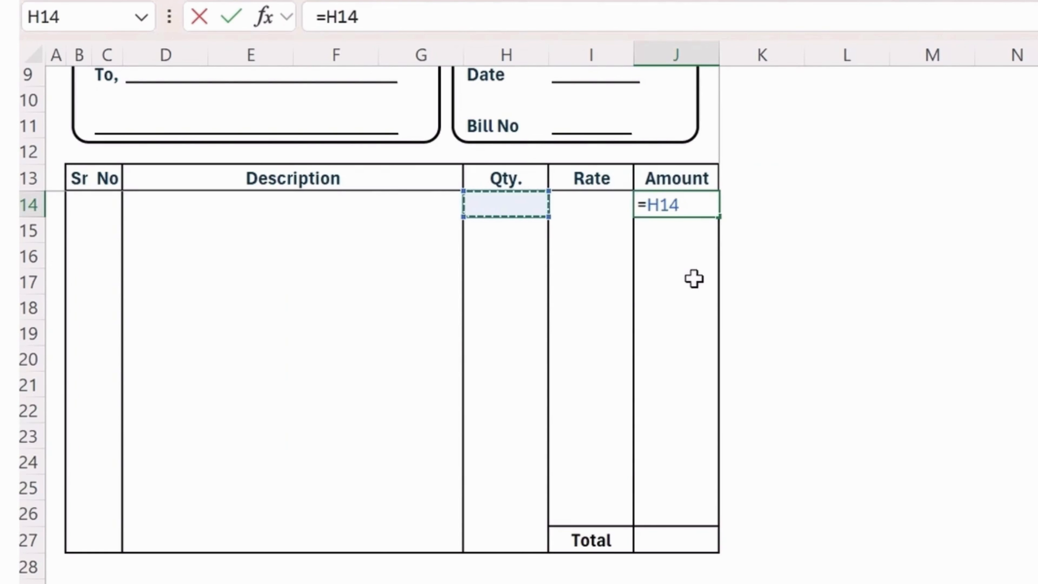
text(*)
key(Left)
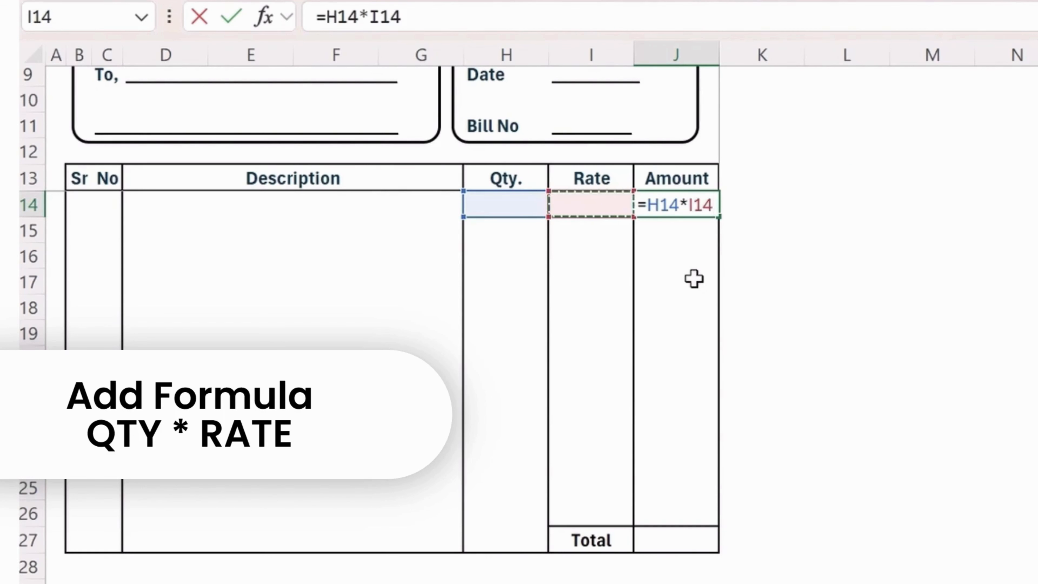
key(Return)
key(Up)
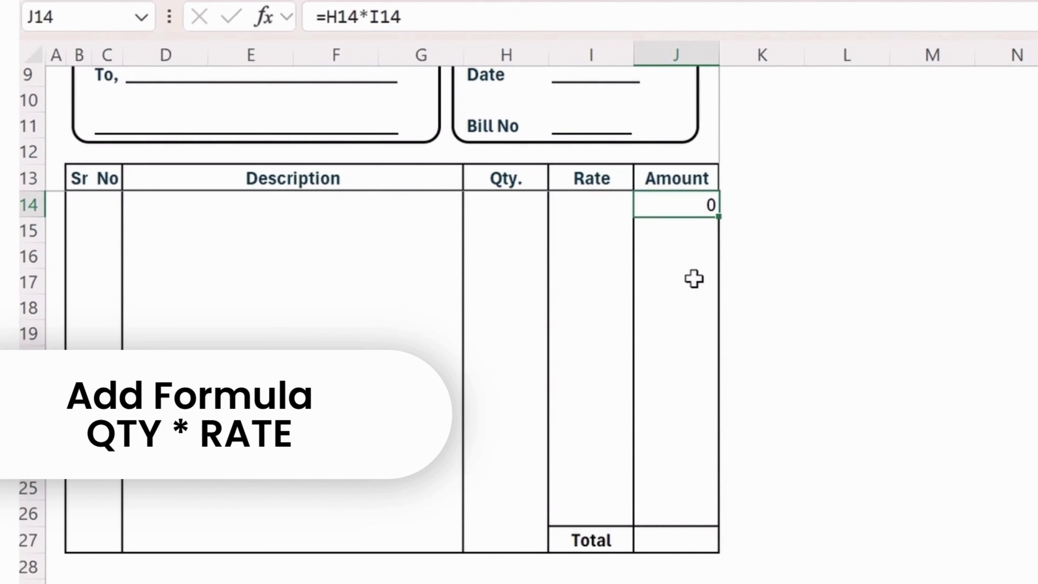
Fill the Amount formula down to J24 and centre the amounts.
drag(719, 217, 711, 468)
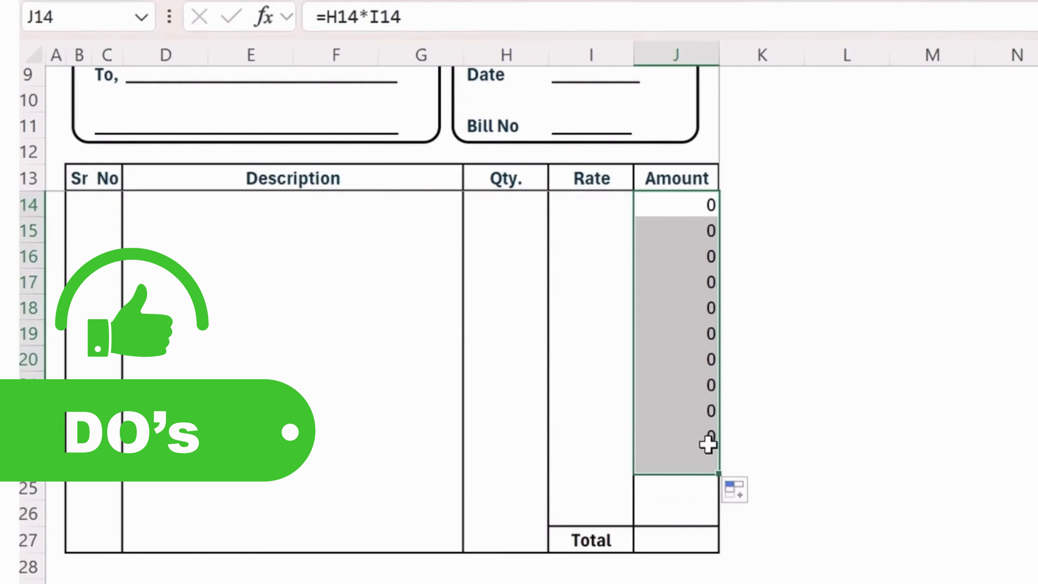
key(alt+h)
key(a)
key(l)
key(alt+h)
key(a)
key(c)
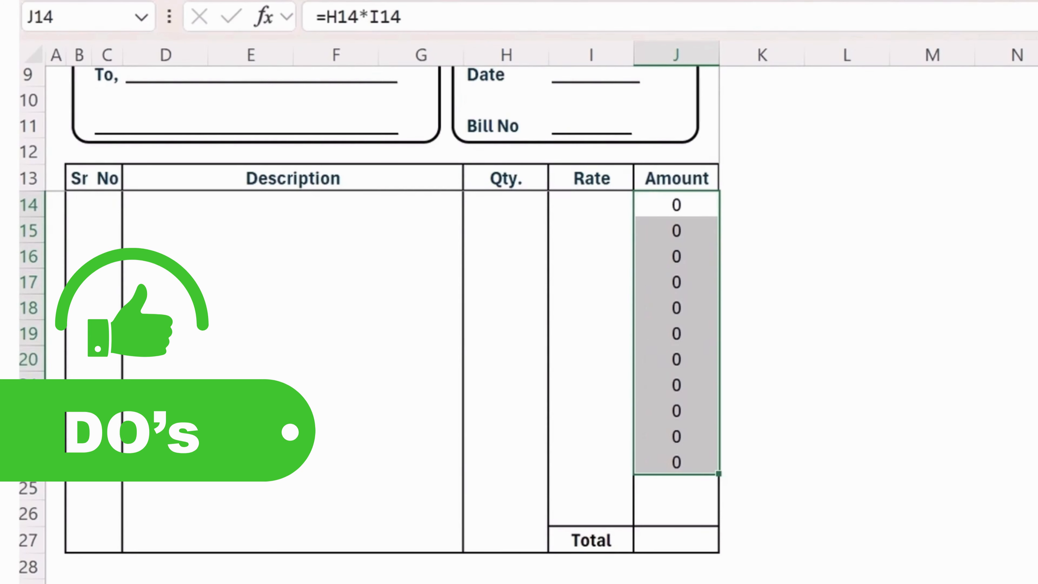
click(696, 250)
click(679, 204)
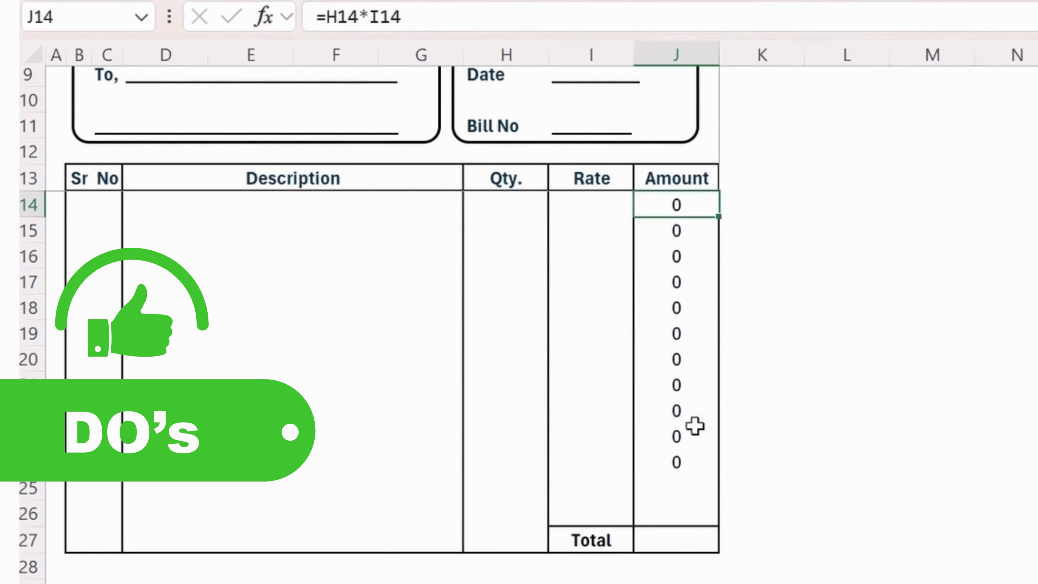
click(695, 428)
Total the Amount column in J27 with =SUM(J14:J26).
click(695, 539)
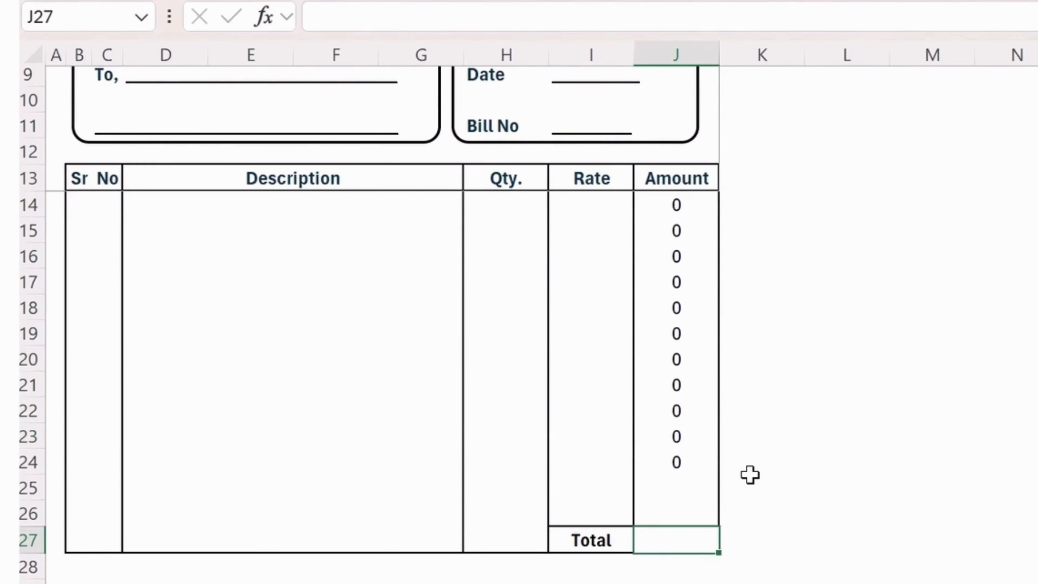
key(F2)
key(shift+Down)
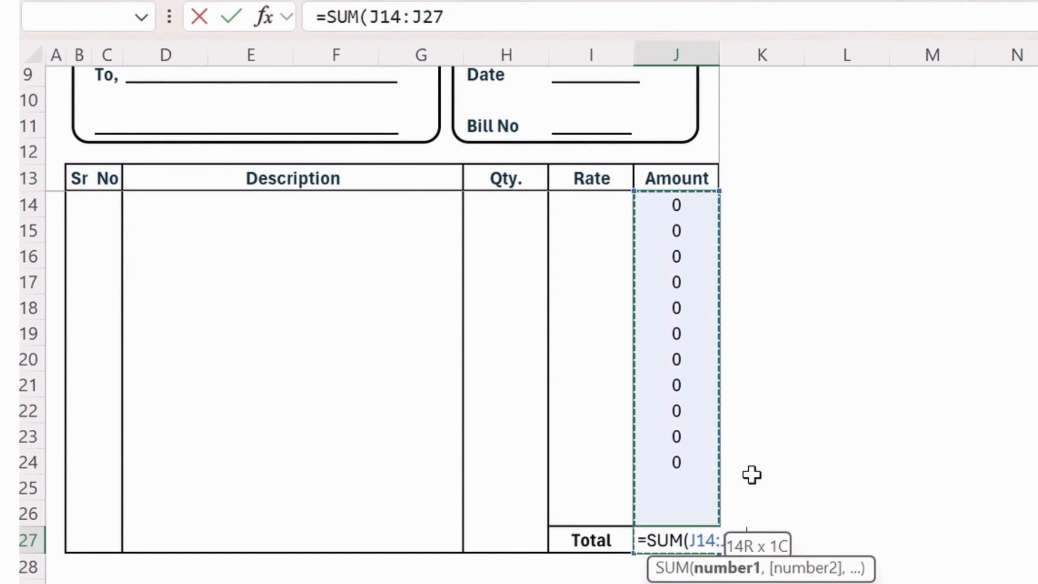
key(shift+Up)
key(shift+Up)
key(shift+Down)
key(Return)
key(Up)
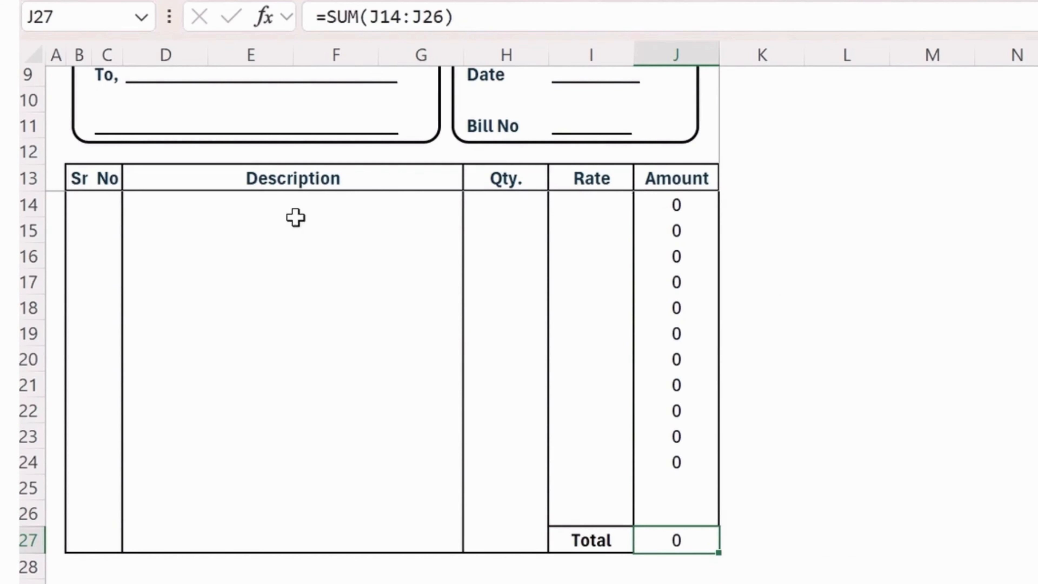
click(109, 204)
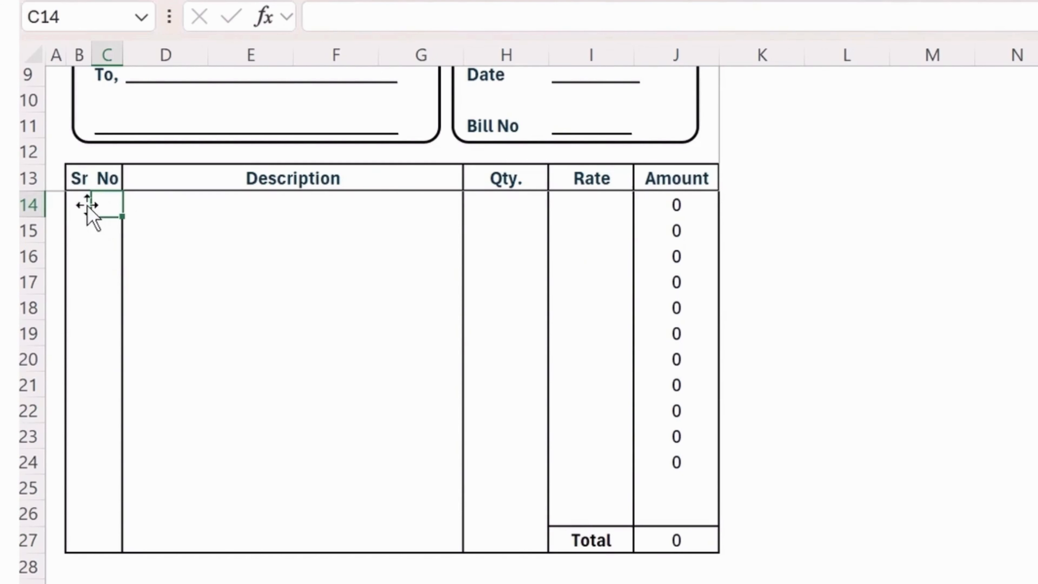
Merge and centre B15:C15 for the second Sr No row.
drag(81, 205, 107, 203)
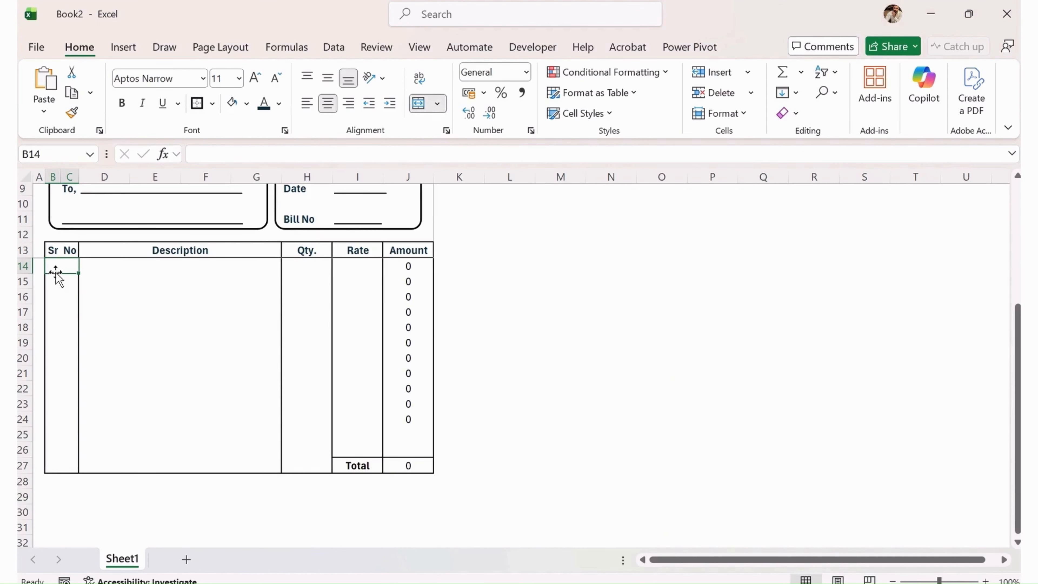
drag(56, 279, 70, 281)
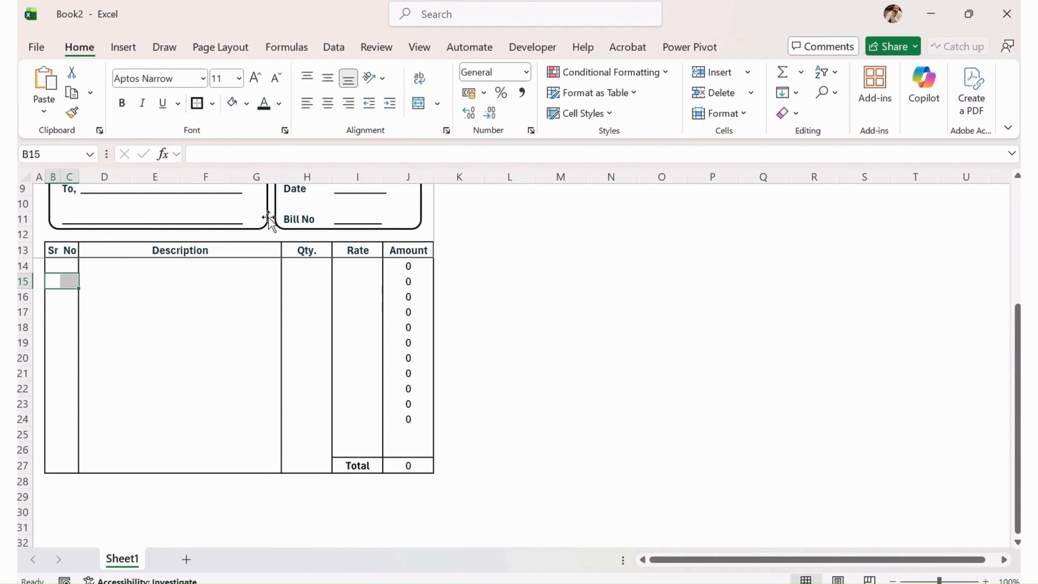
click(419, 103)
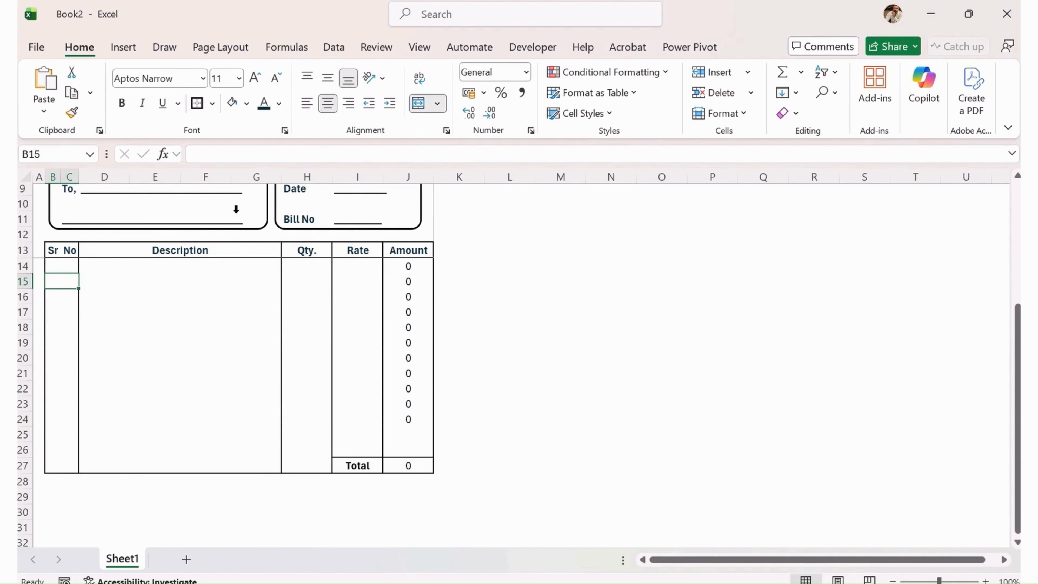
Copy B14's merged format down the Sr No column through row 27 with Format Painter.
click(65, 264)
click(72, 113)
drag(59, 291, 77, 465)
click(103, 294)
drag(62, 264, 78, 289)
click(65, 277)
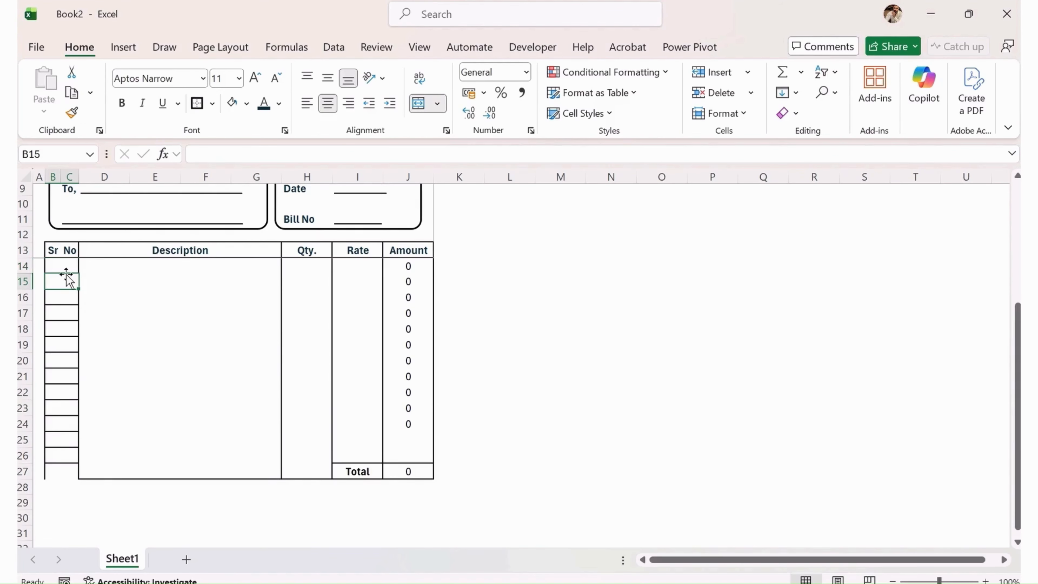
click(64, 299)
click(68, 328)
click(68, 344)
click(67, 394)
click(66, 582)
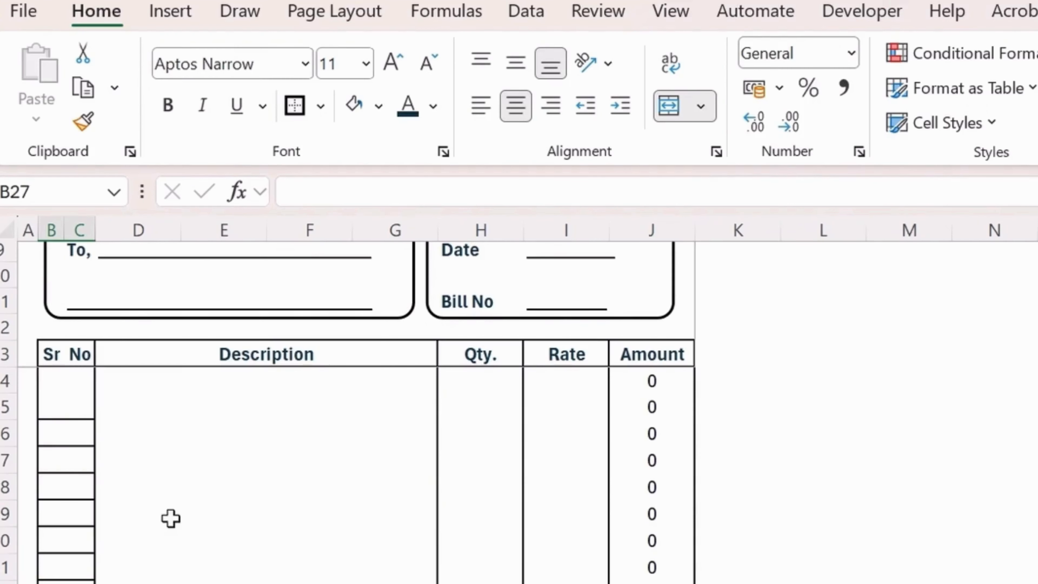
Remove all borders from the Sr No cells B14:C27.
click(301, 107)
click(284, 470)
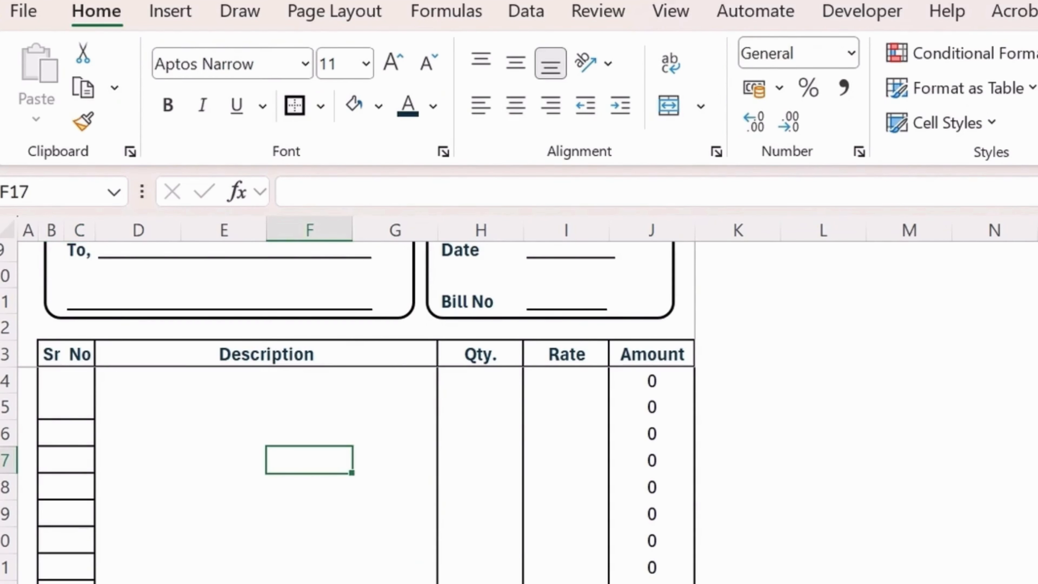
drag(76, 583, 76, 379)
click(320, 107)
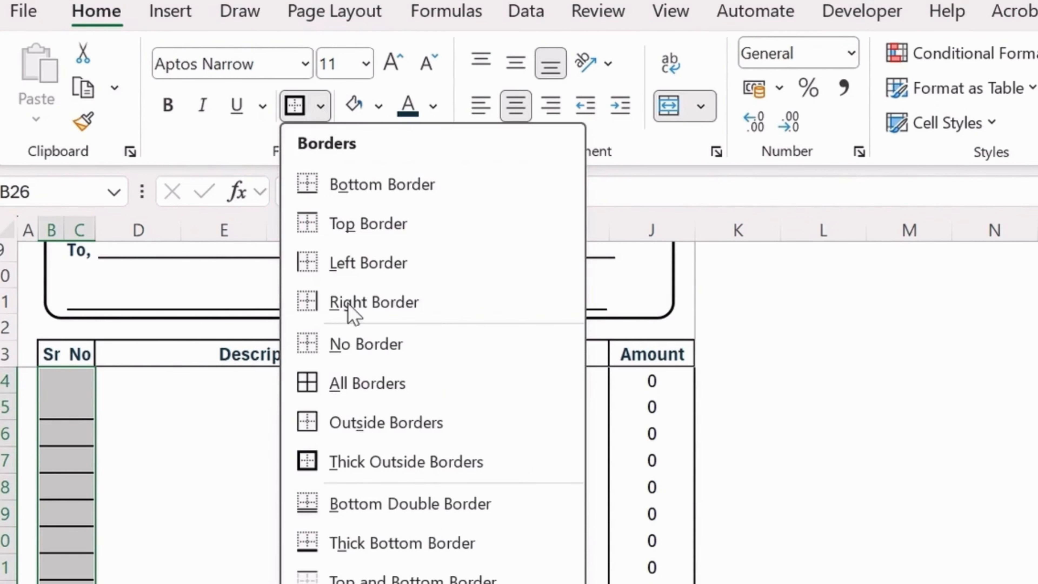
click(353, 348)
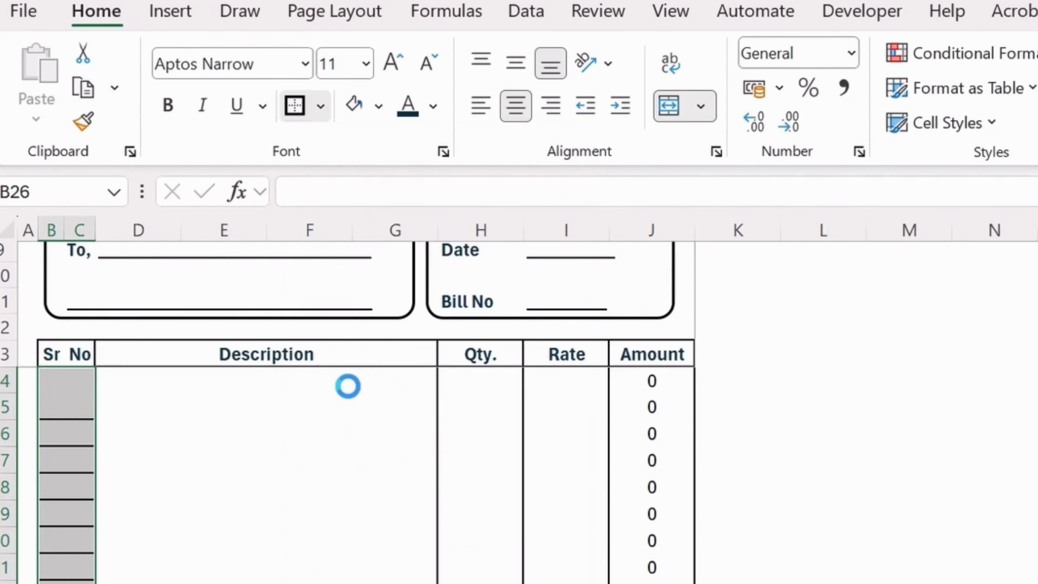
click(233, 539)
click(222, 562)
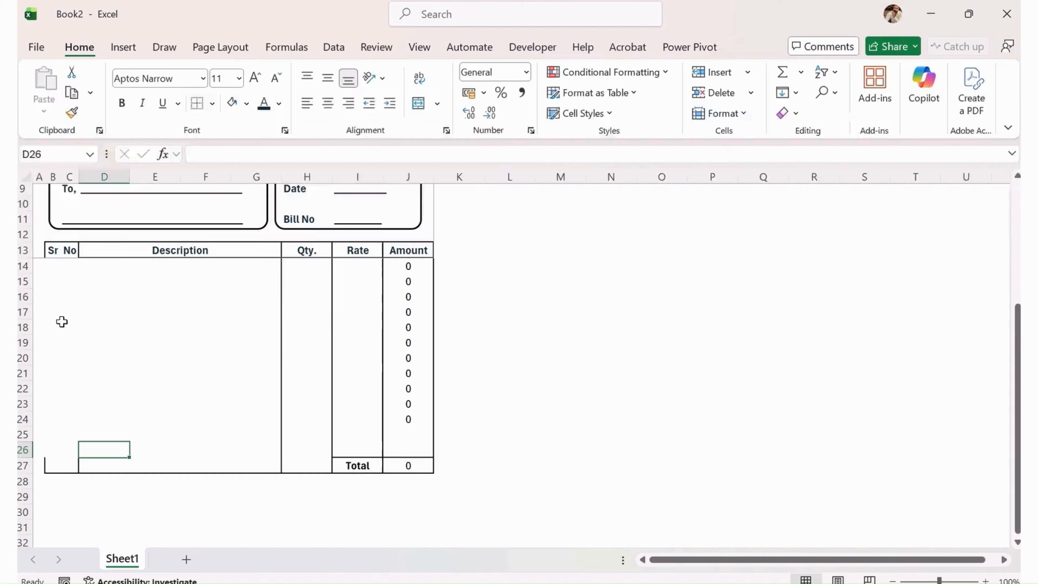
Put a thick outside border around the Sr No column, rows 14–27.
drag(65, 374, 73, 441)
click(68, 301)
click(70, 312)
click(72, 328)
click(68, 373)
drag(60, 264, 78, 465)
click(213, 104)
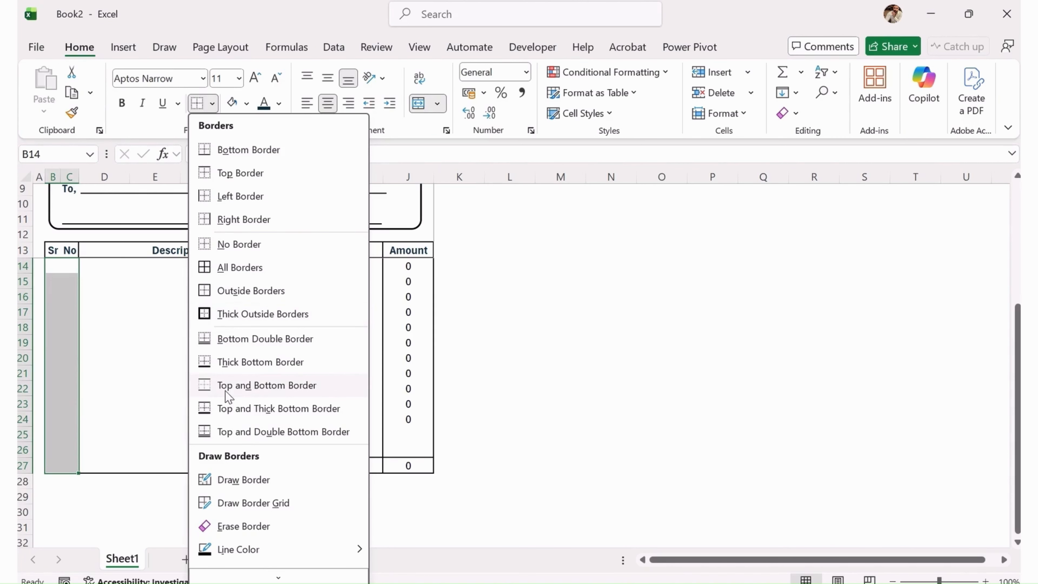
click(234, 318)
mouse_move(155, 297)
mouse_down()
mouse_move(195, 329)
mouse_move(158, 295)
mouse_up()
click(58, 266)
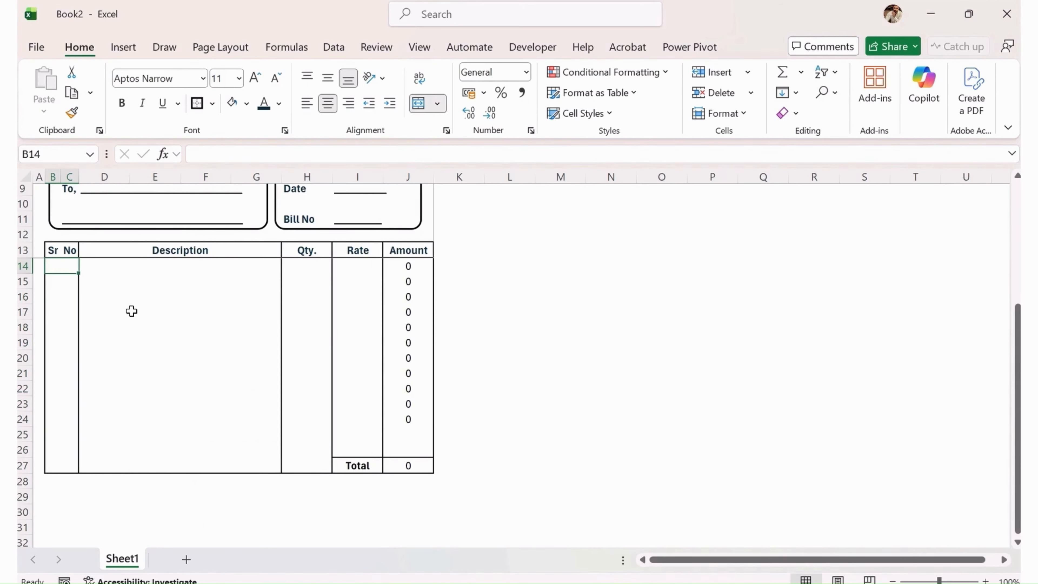
Enter Sr No 1 in B14 and 'Material for printing' in D14.
text(1)
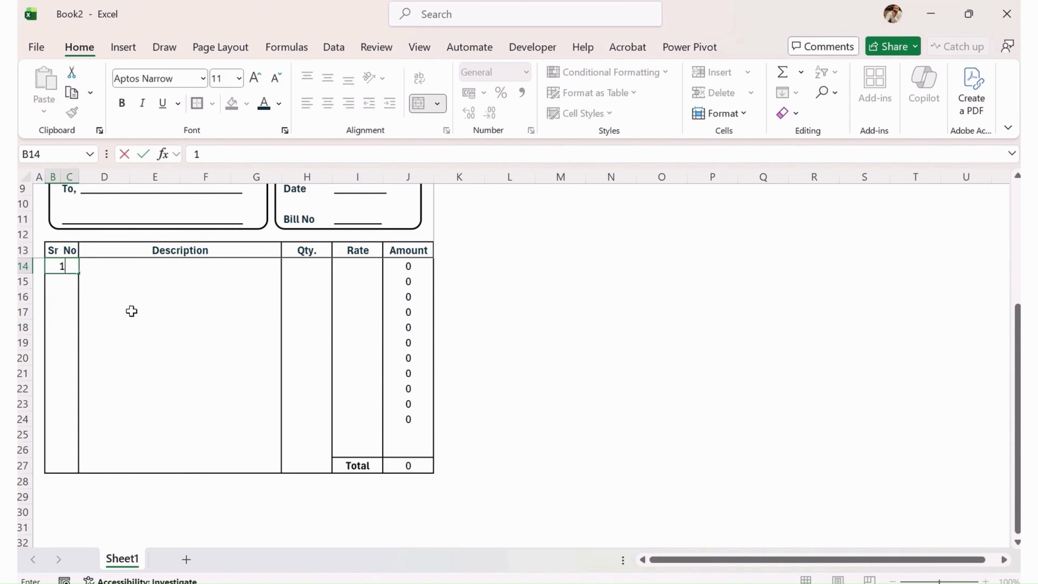
key(Return)
key(Right)
key(Up)
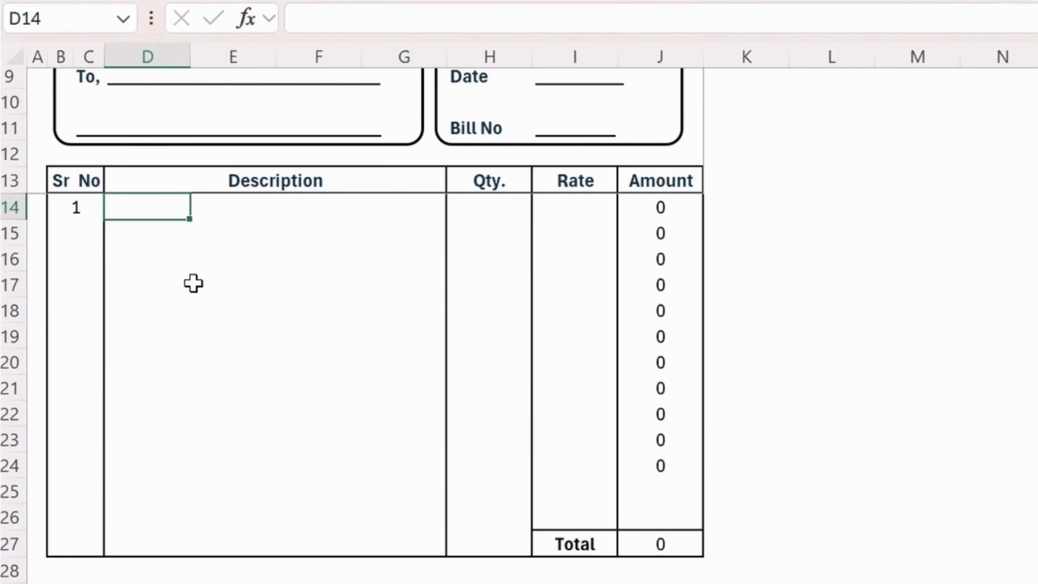
text(Material )
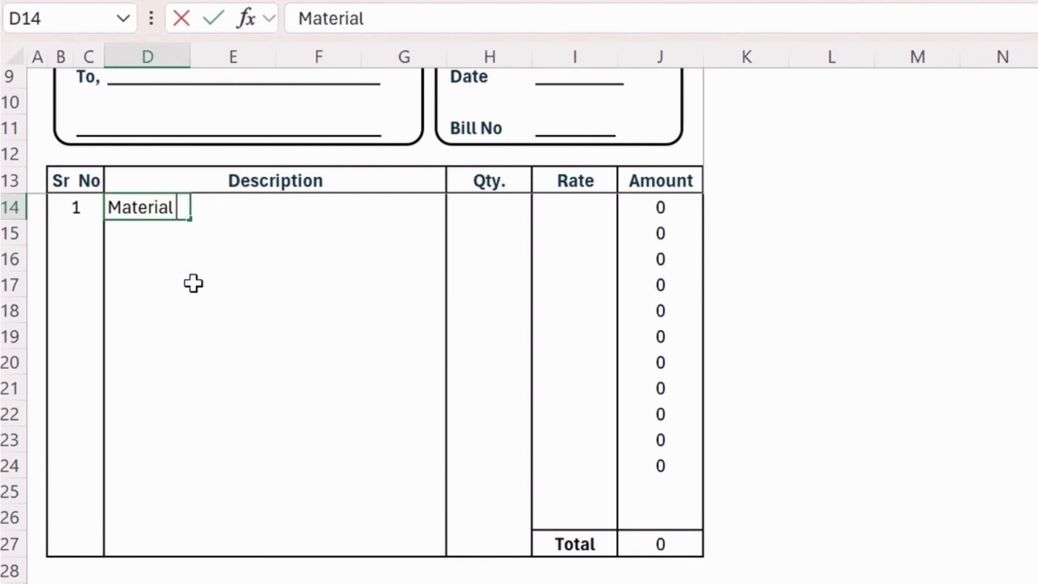
text(for printing)
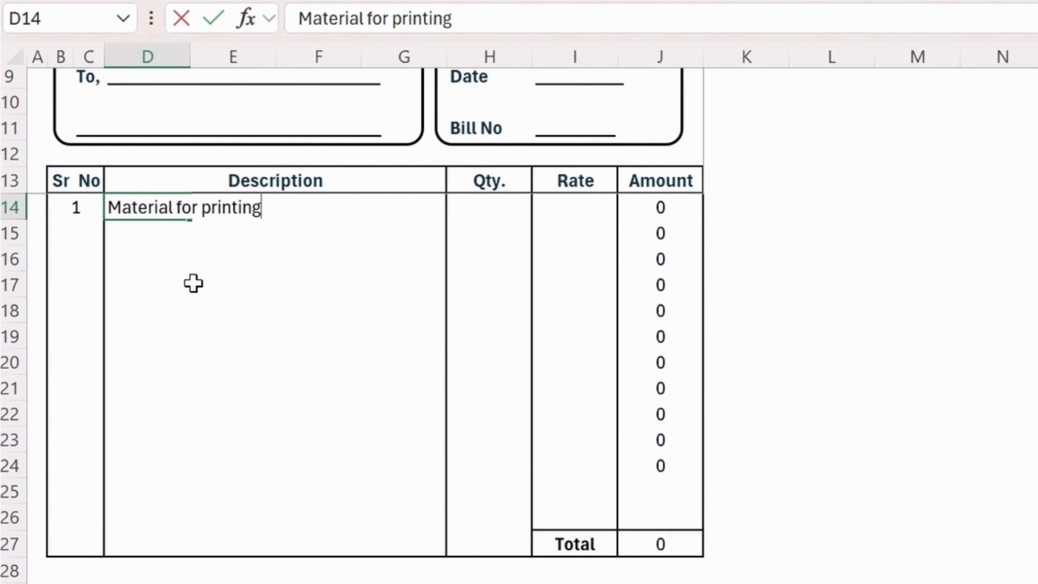
key(Tab)
Enter quantity 1 and rate 899, then centre the row's numbers.
key(Tab)
key(Tab)
key(Tab)
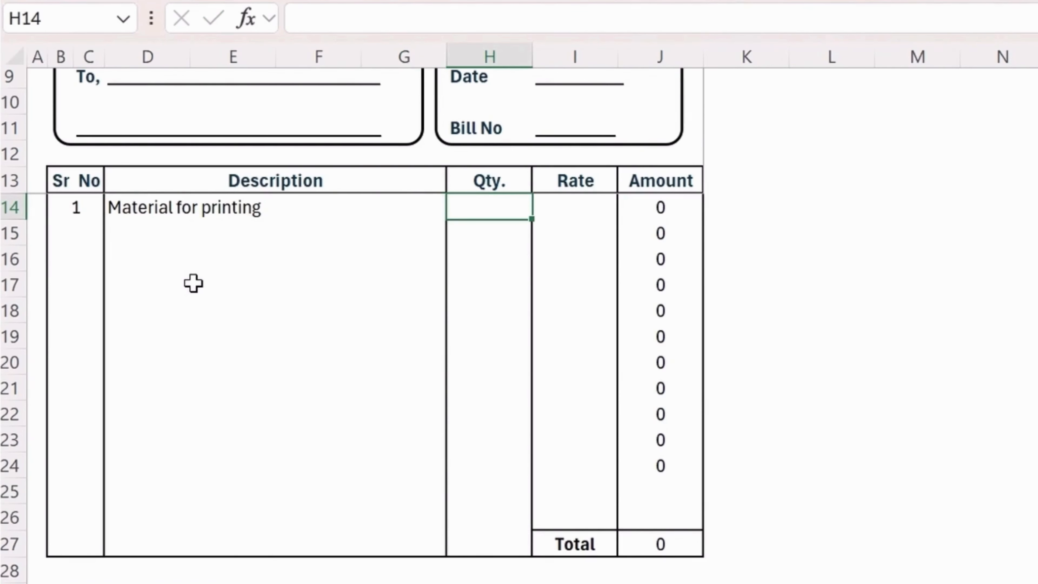
text(1)
key(Tab)
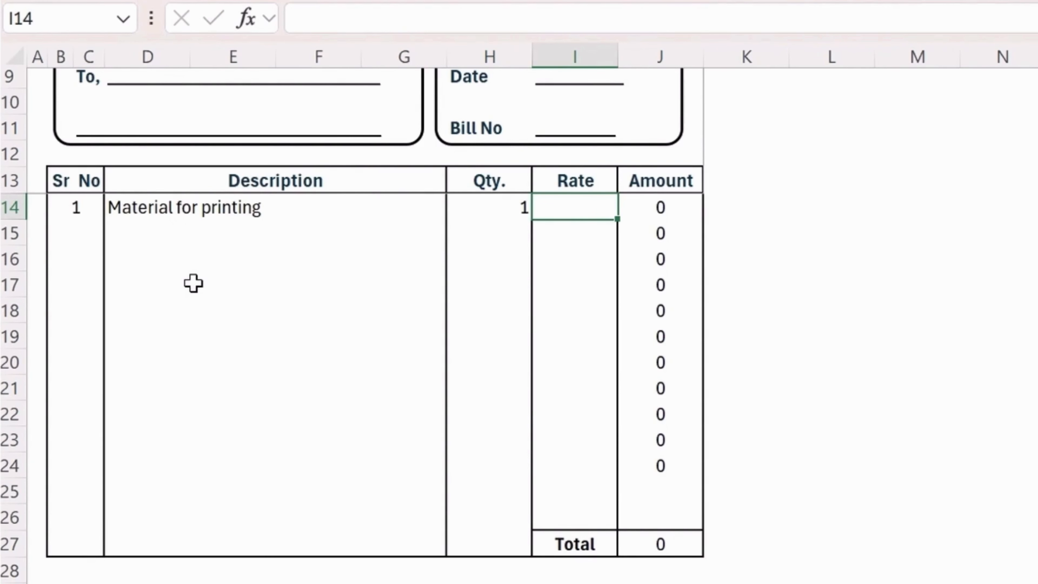
text(899)
key(shift+Down)
key(shift+Down)
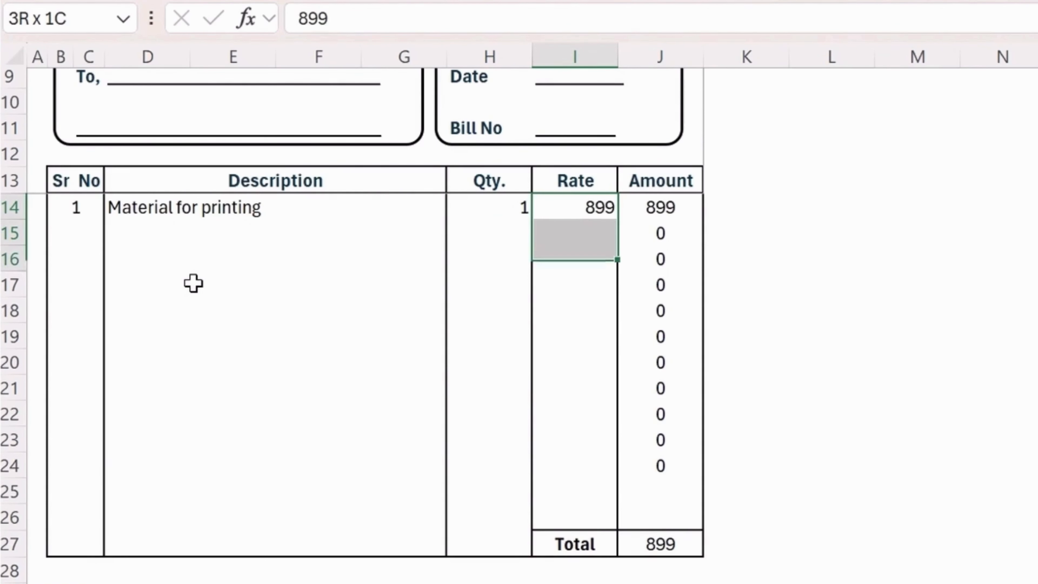
key(shift+Down)
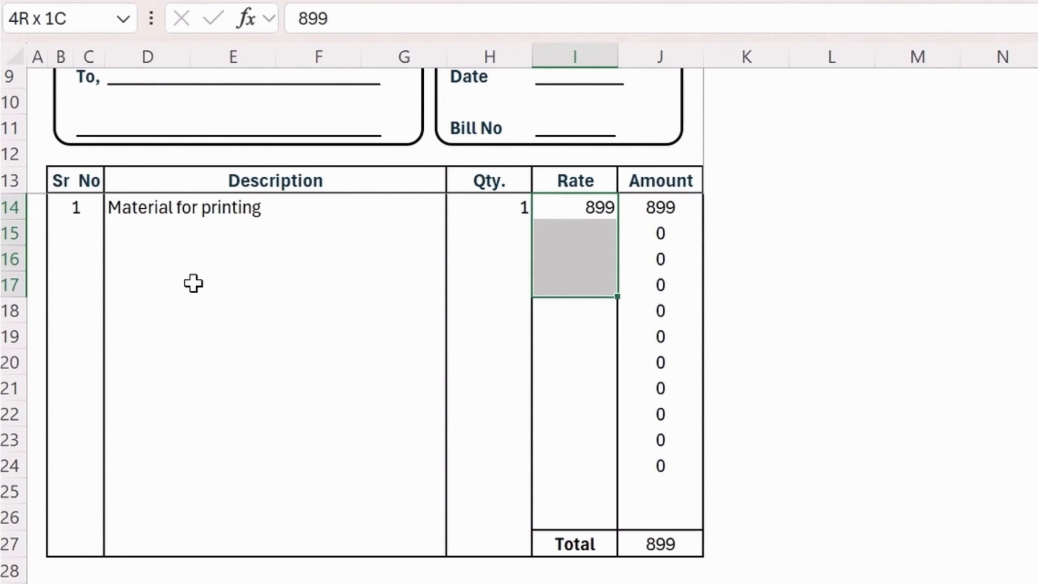
key(Left)
key(shift+Right)
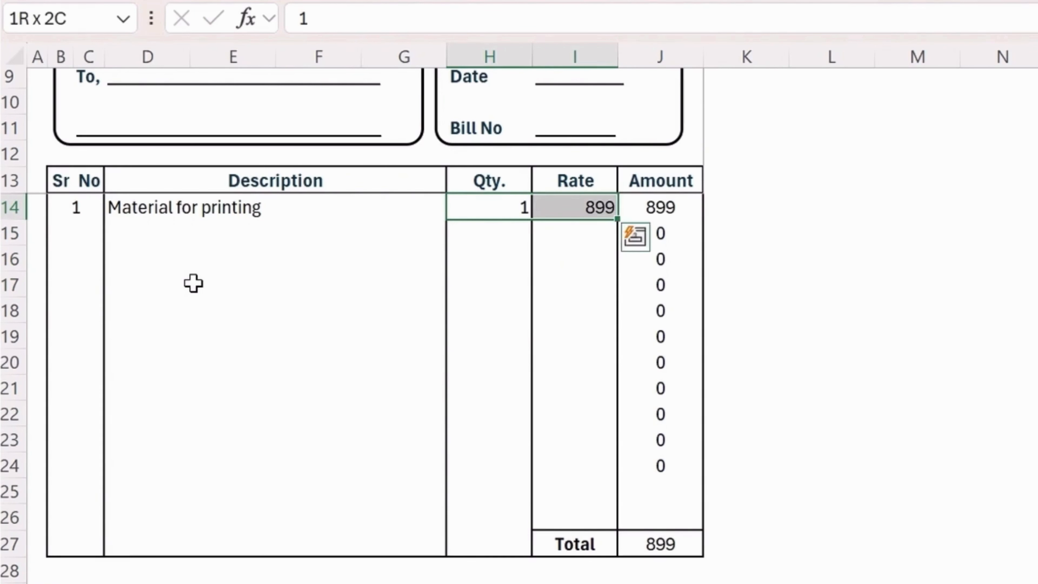
key(shift+Right)
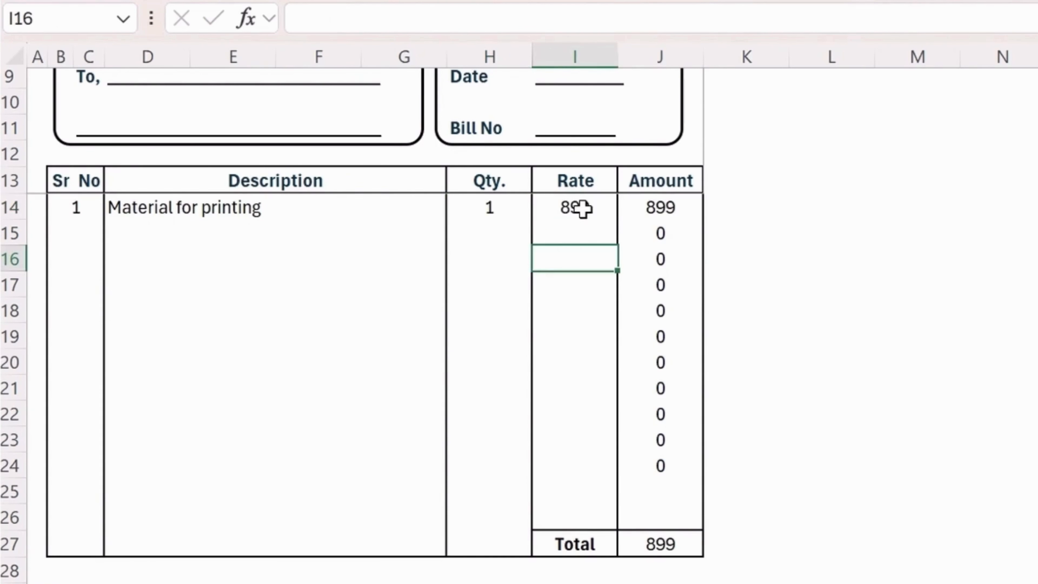
drag(589, 206, 665, 207)
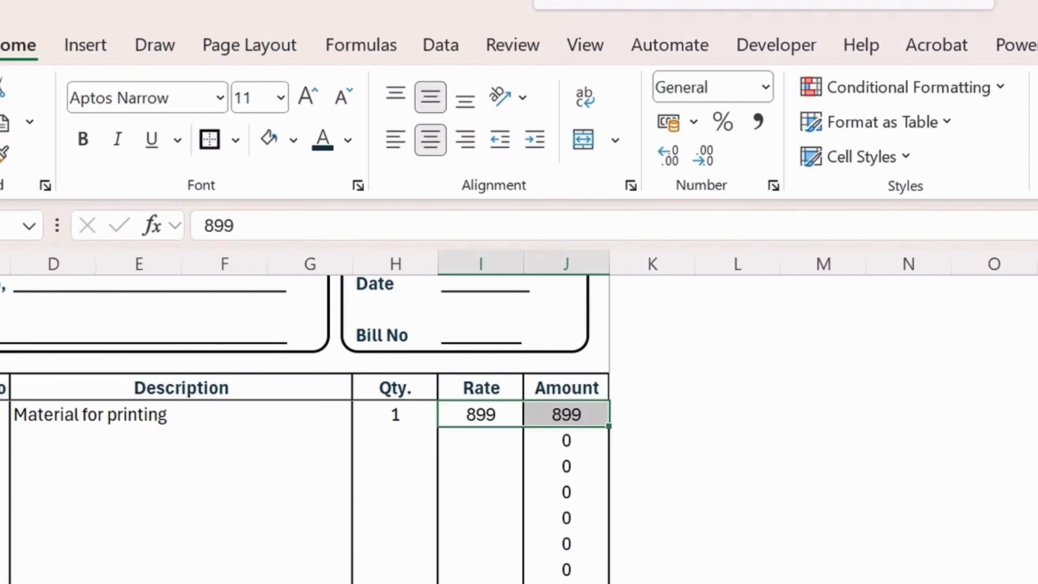
Apply ₹ English (India) accounting format to the Rate and Amount cells I14:J26.
shift+click(662, 544)
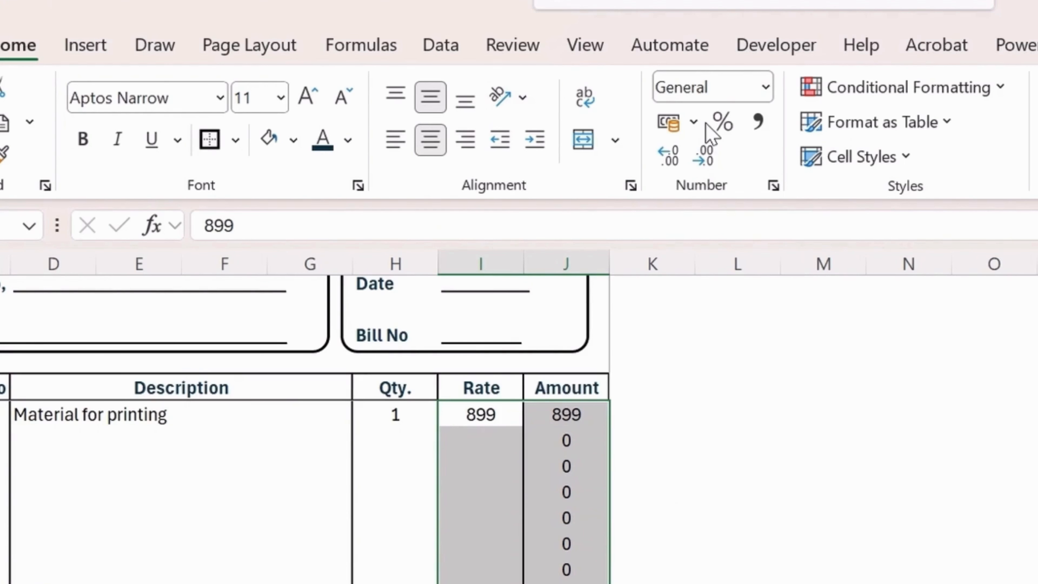
click(693, 122)
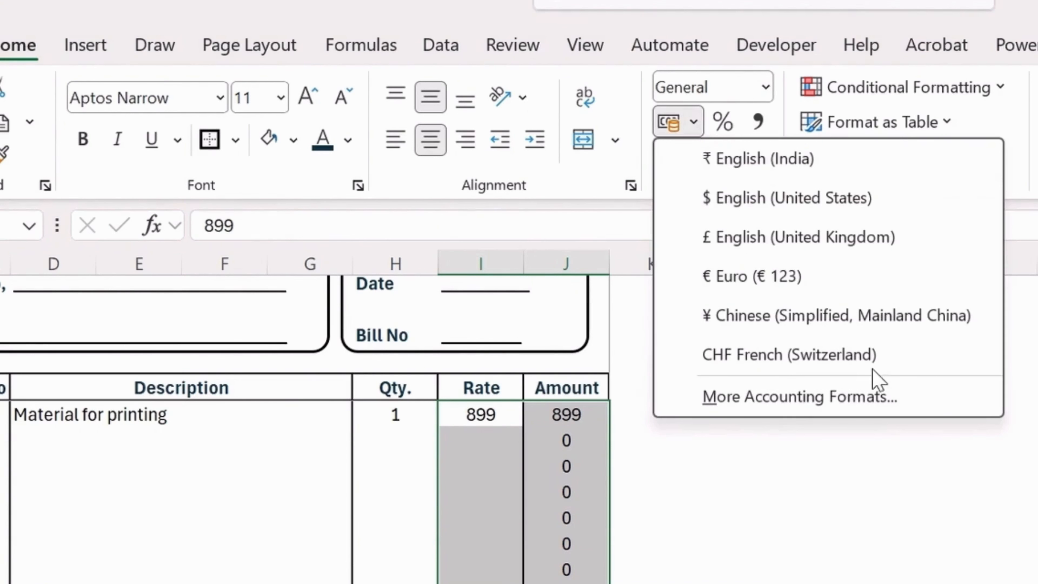
click(785, 167)
click(544, 490)
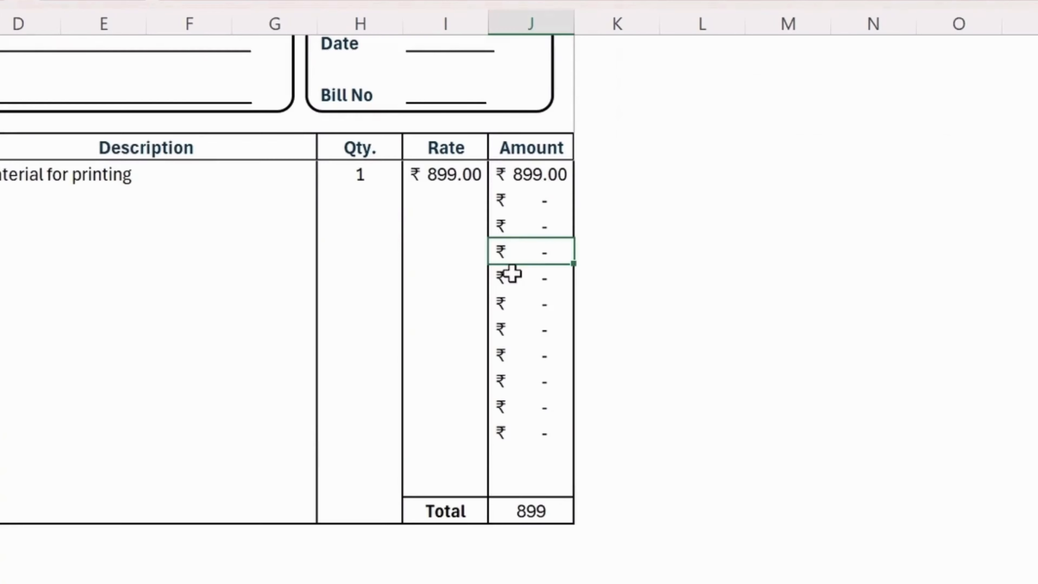
Give the Total J27 rupee accounting format in bold, then select Amount cells J24:J26.
click(533, 508)
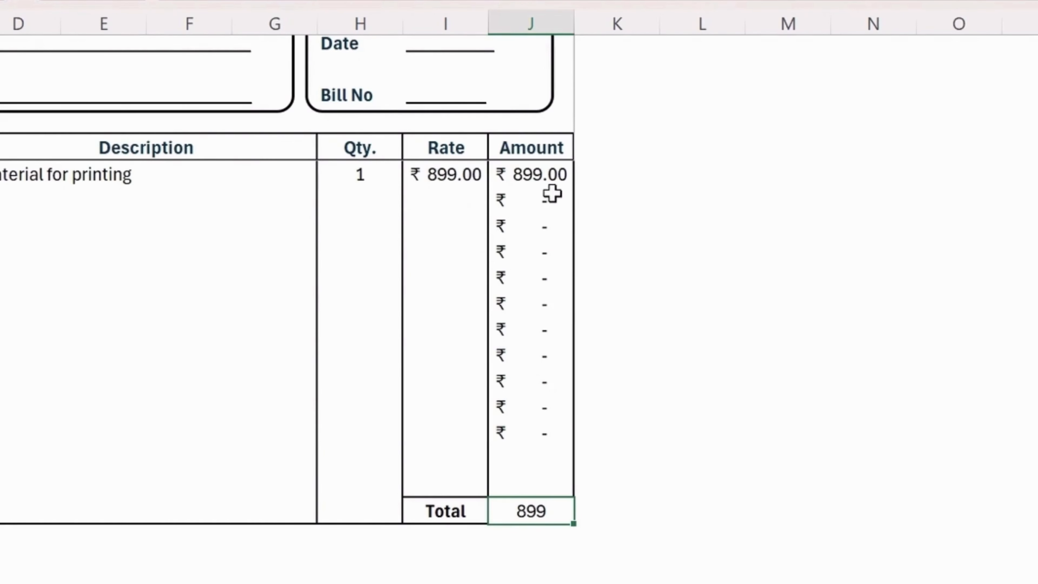
click(652, 1)
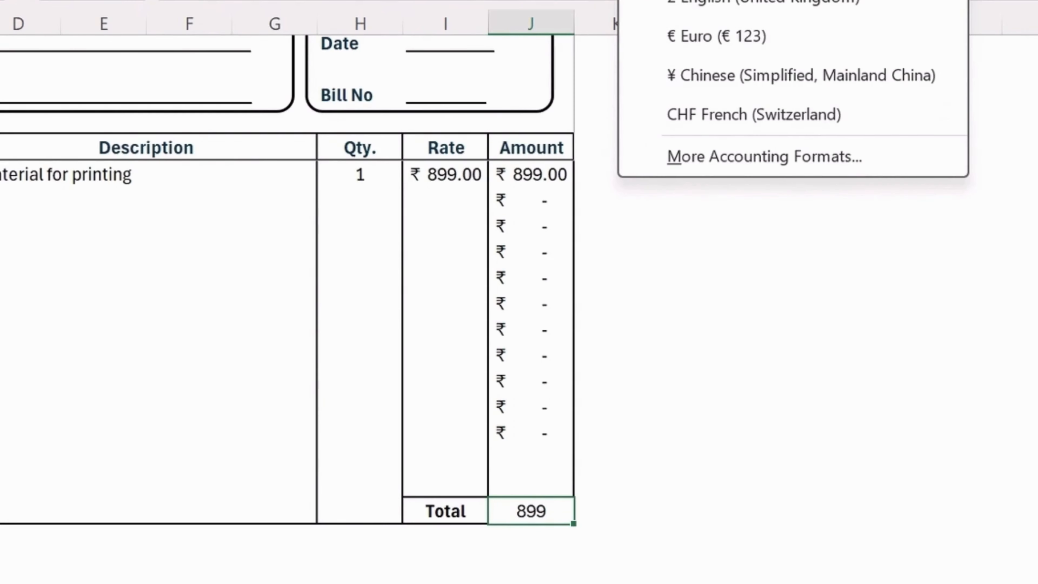
click(720, 1)
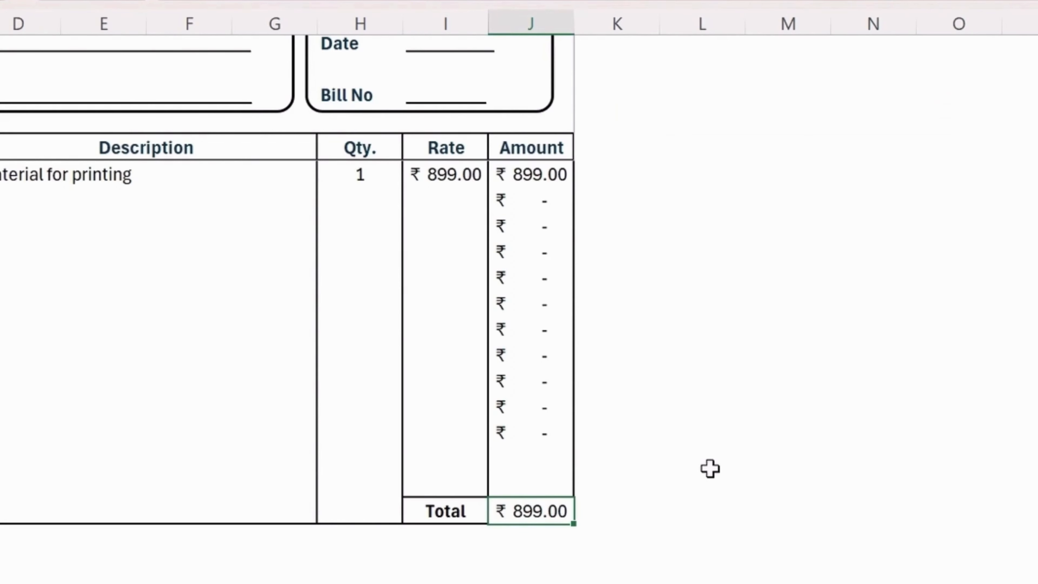
key(ctrl+b)
click(540, 354)
drag(522, 482, 528, 432)
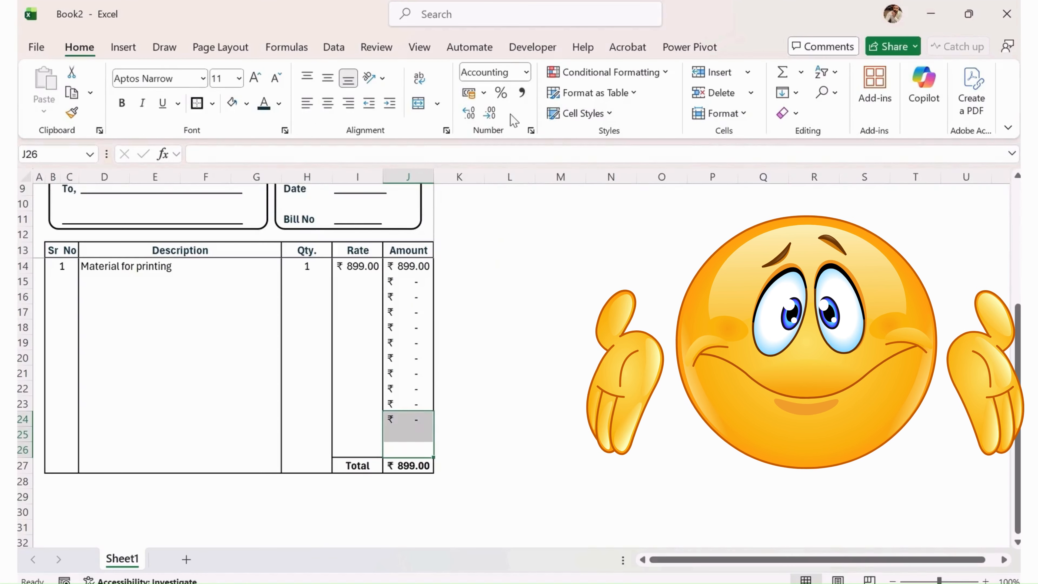
Format J24:J26 in rupees and fill the =H*I Amount formula down to row 26.
click(483, 92)
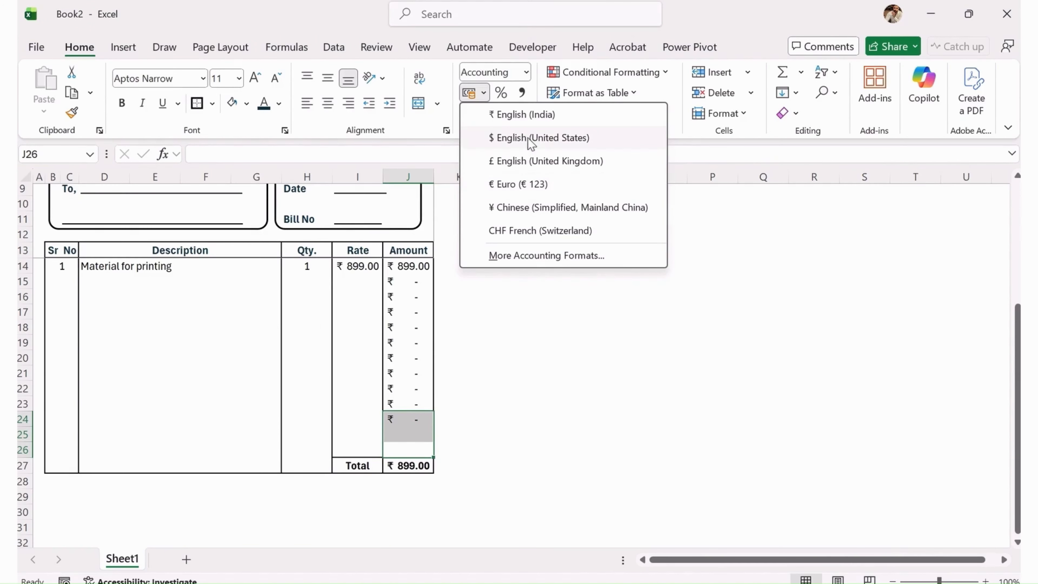
click(526, 117)
click(395, 418)
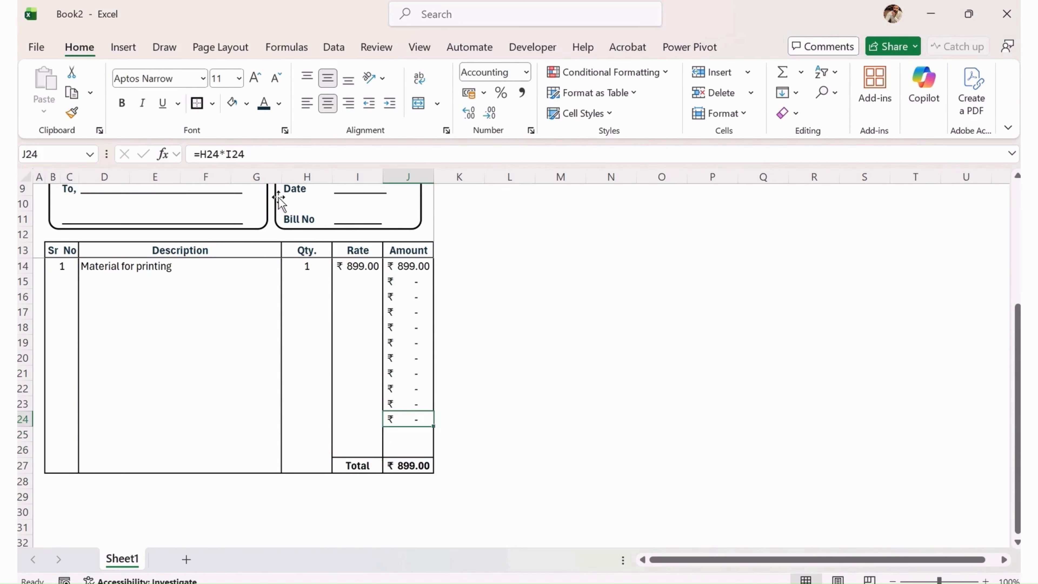
drag(428, 427, 434, 457)
click(410, 435)
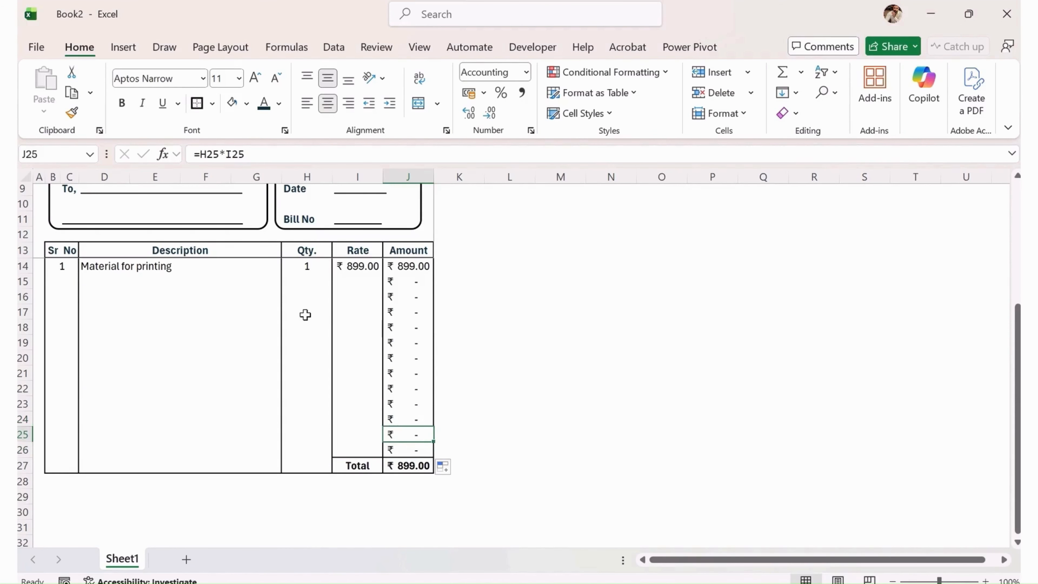
Verify the row 15 Amount formula and select B15 for the second item's serial number.
click(153, 282)
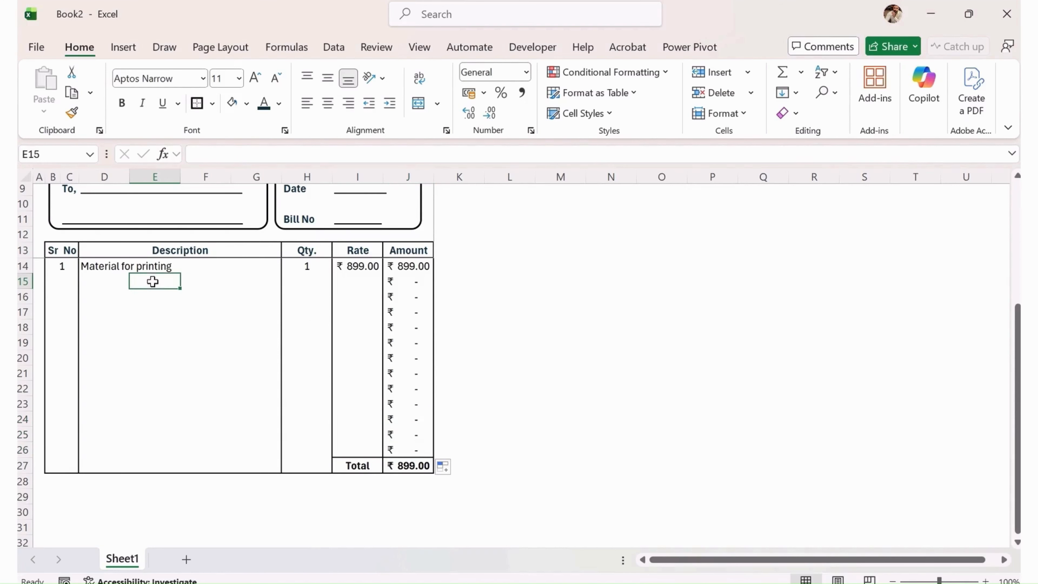
click(420, 287)
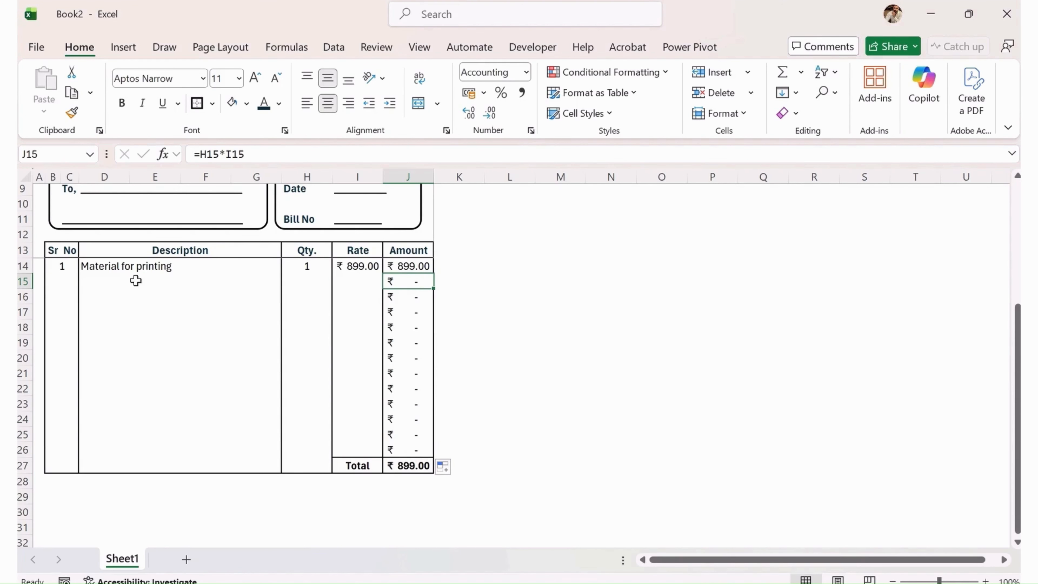
click(64, 283)
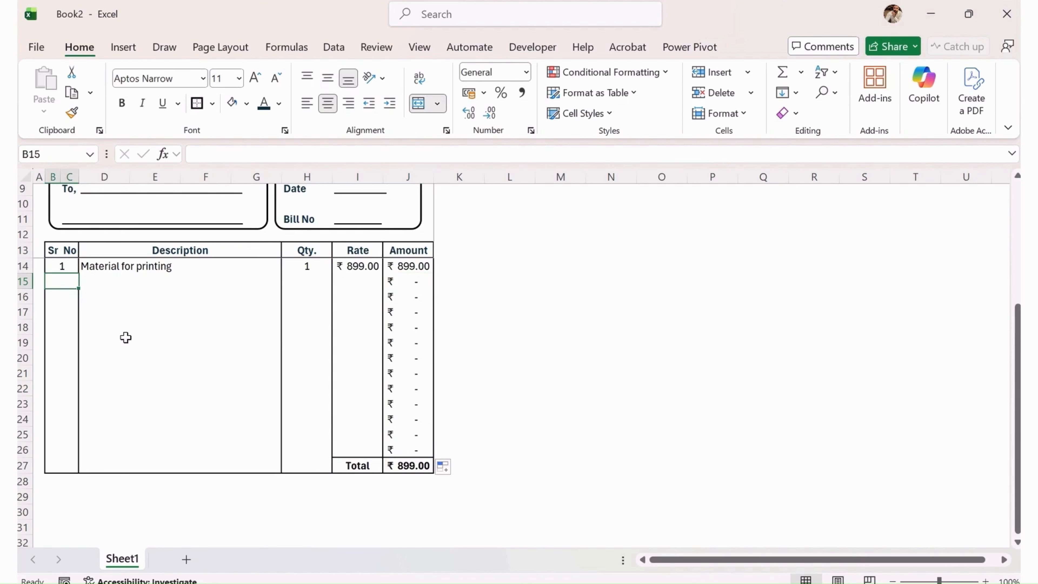
Enter item 2, 'Glue for printing', quantity 34 at rate 5, giving ₹ 170.00.
text(2)
key(Tab)
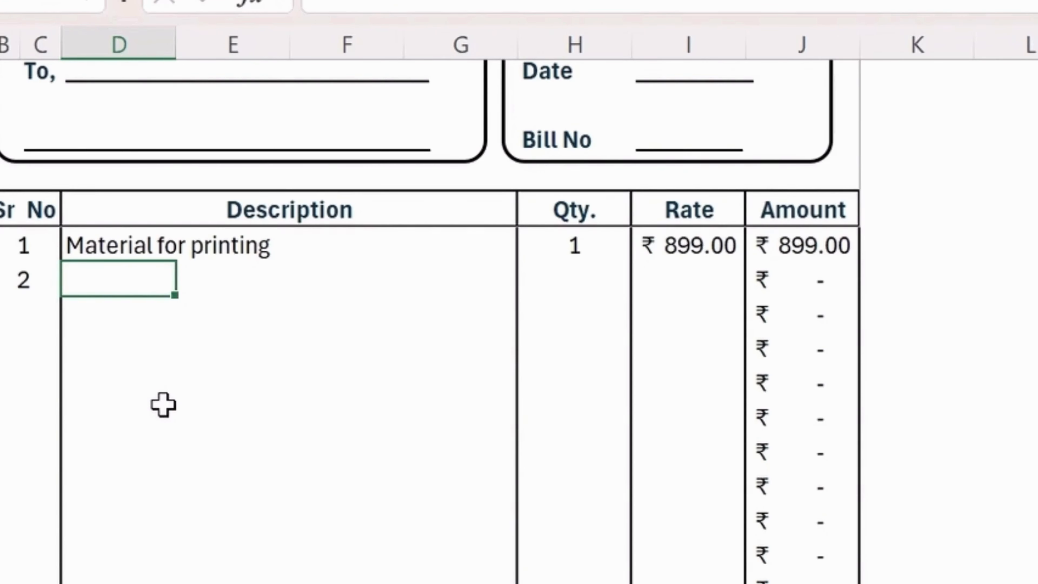
text(Glue)
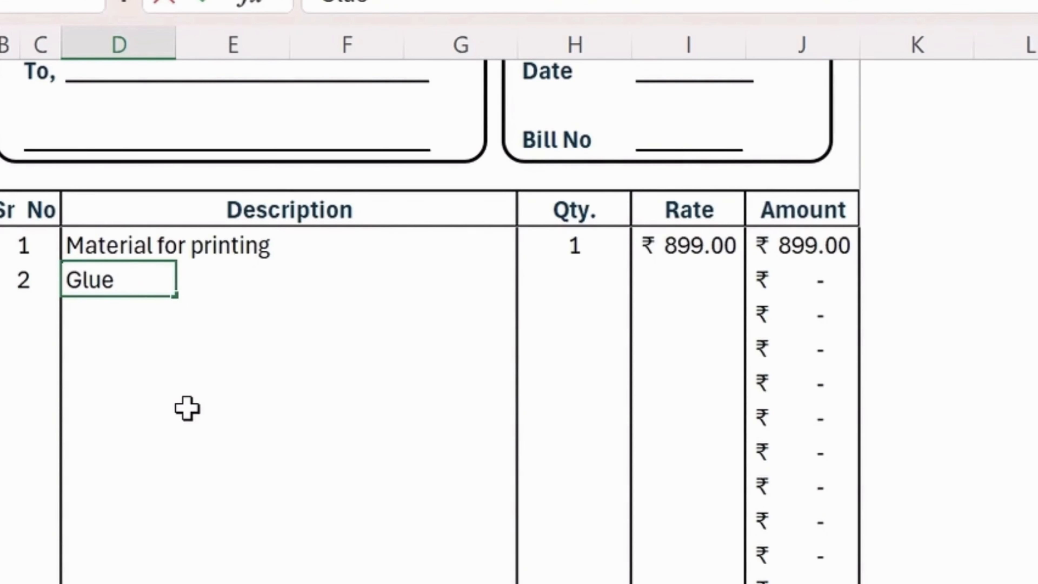
text( for print)
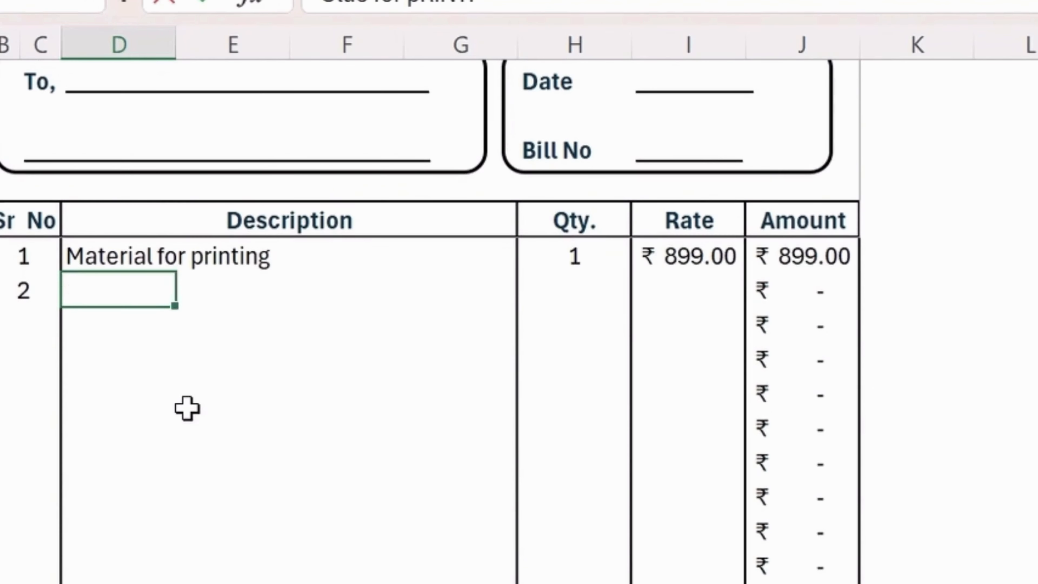
text(ing)
key(Return)
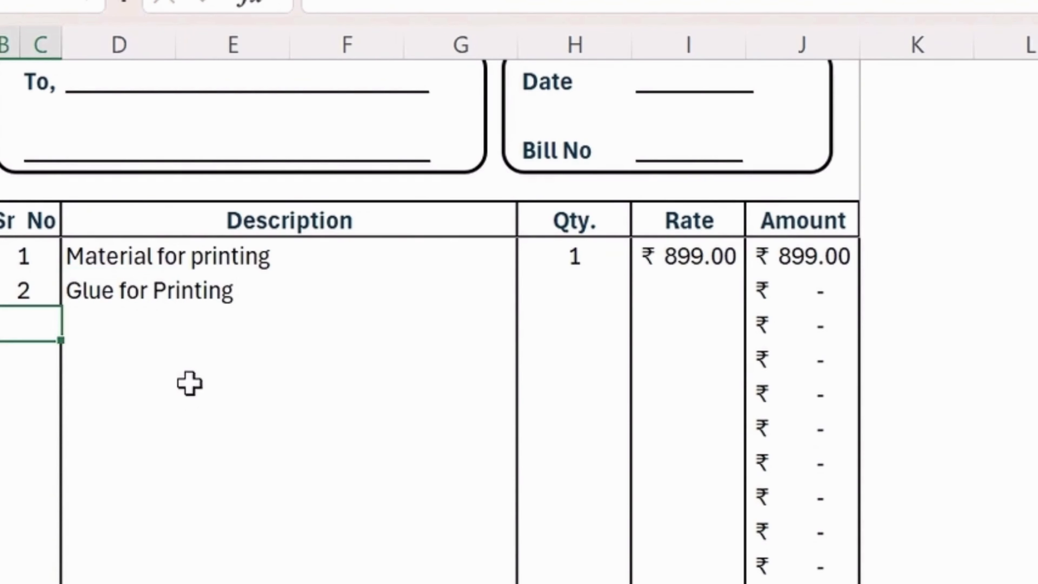
click(588, 299)
text(34)
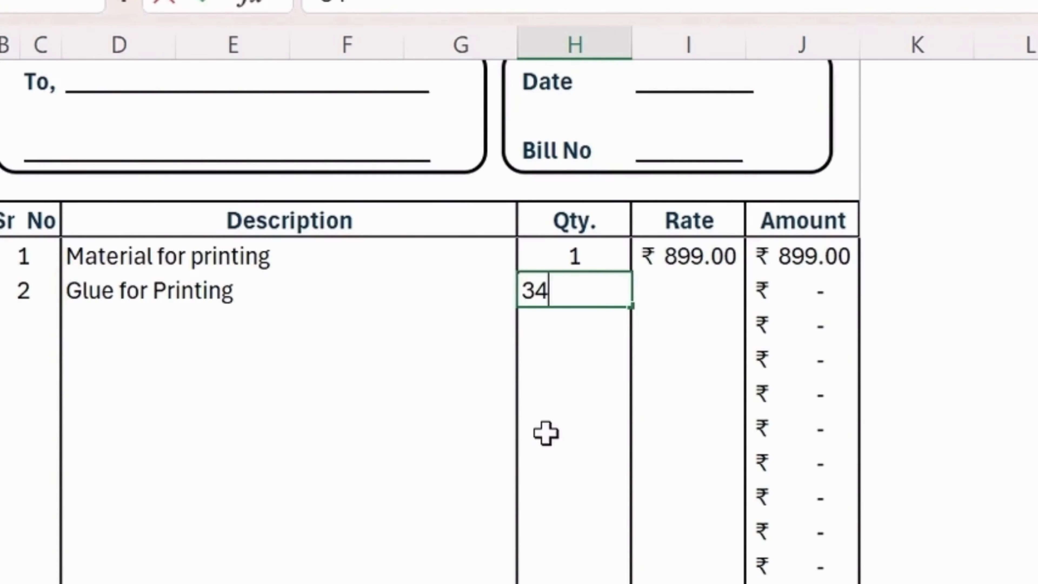
click(657, 417)
click(713, 290)
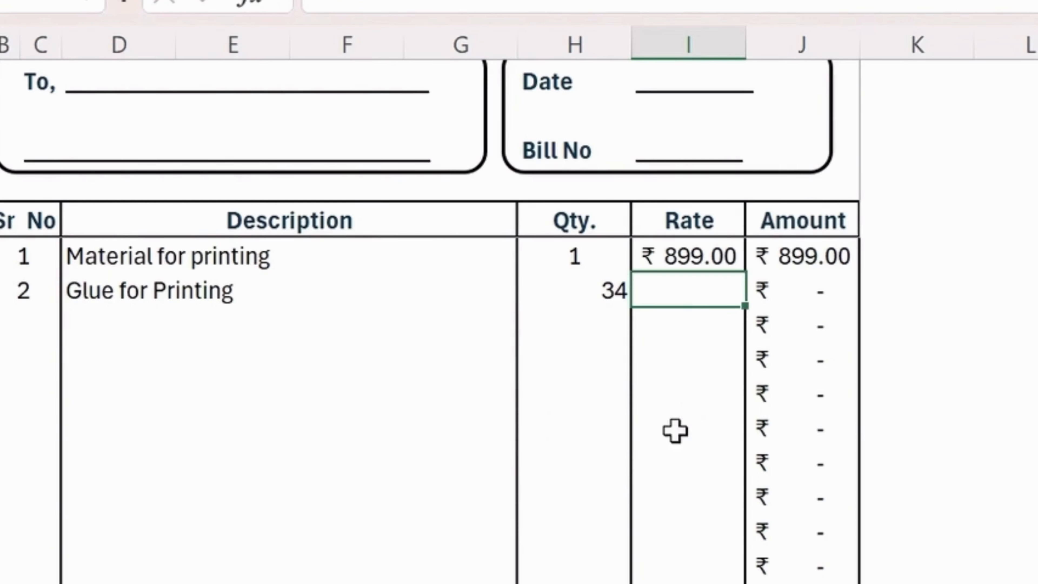
text(5)
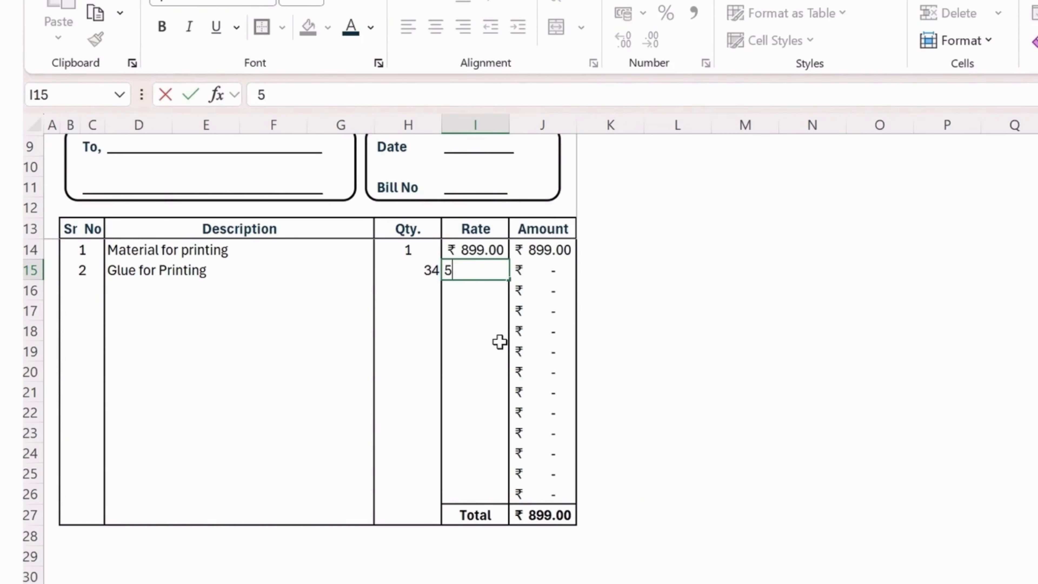
click(500, 344)
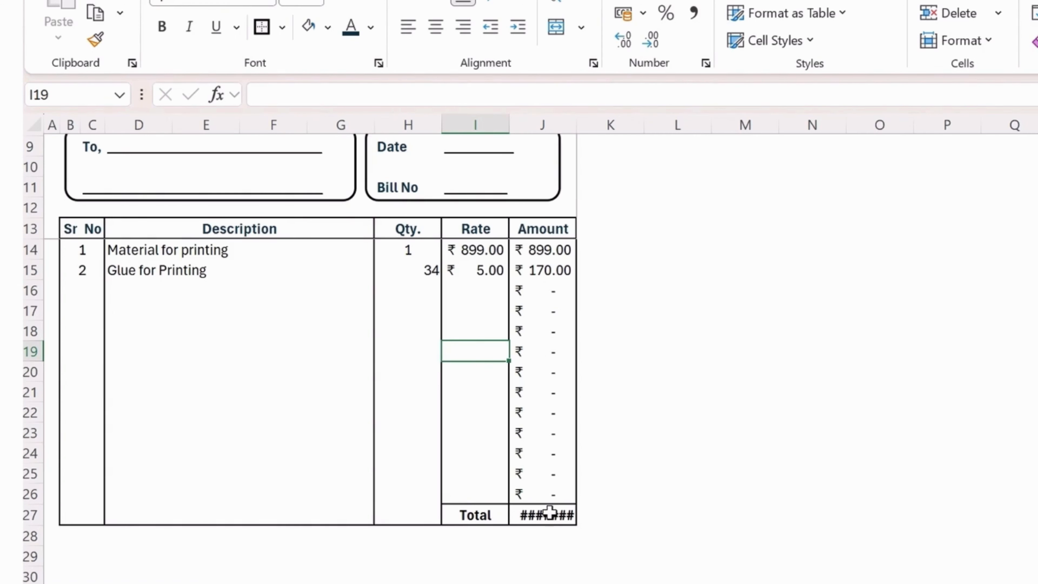
Autofit column J so the Total shows ₹ 1,069.00, and centre Qty and Rate in H14:I26.
double_click(577, 121)
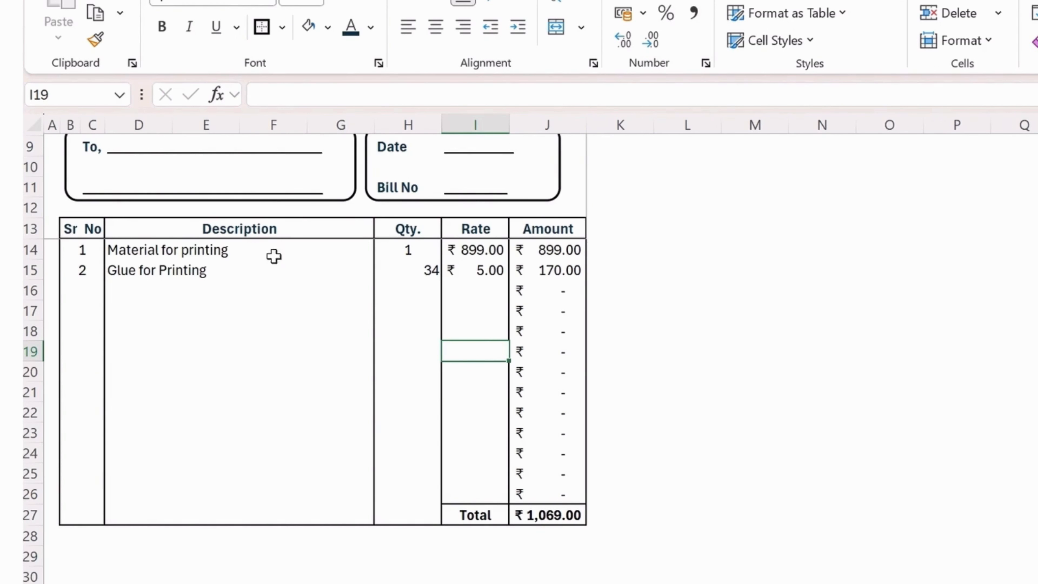
mouse_move(72, 250)
mouse_down()
mouse_move(232, 412)
mouse_move(373, 482)
mouse_move(473, 489)
mouse_up()
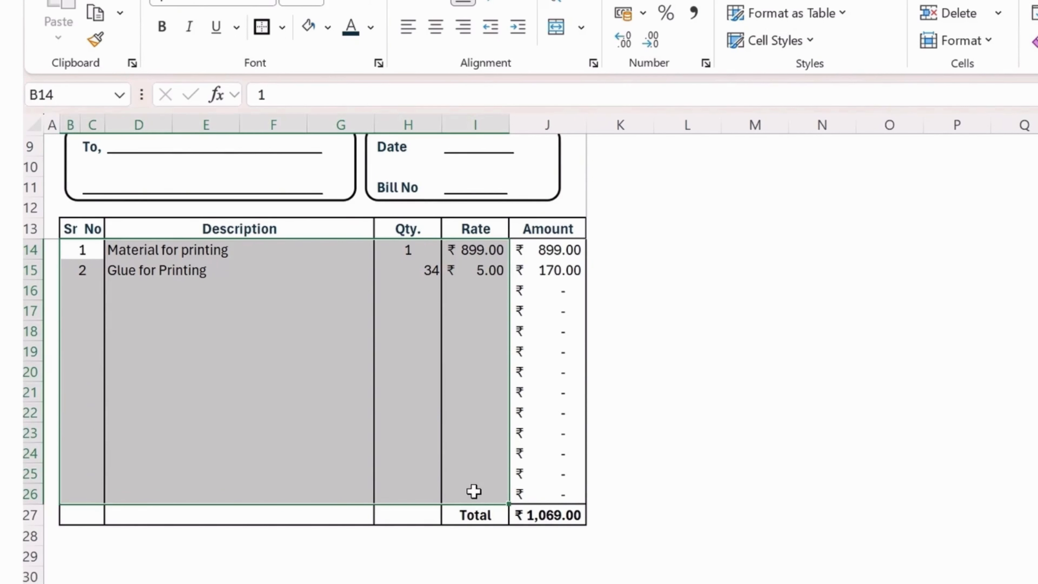
click(432, 340)
mouse_move(408, 251)
mouse_down()
mouse_move(457, 347)
mouse_move(494, 491)
mouse_up()
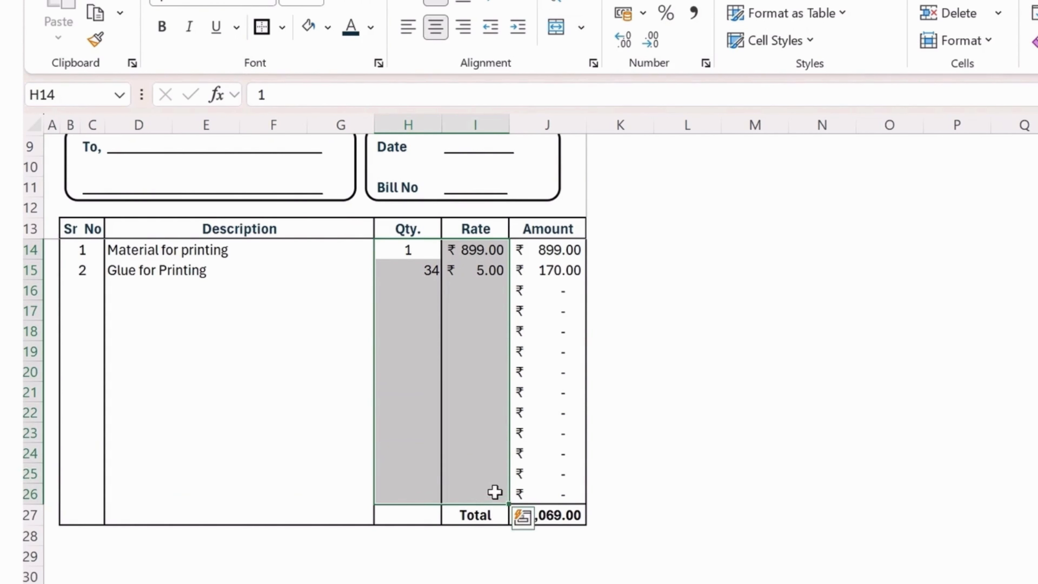
click(435, 28)
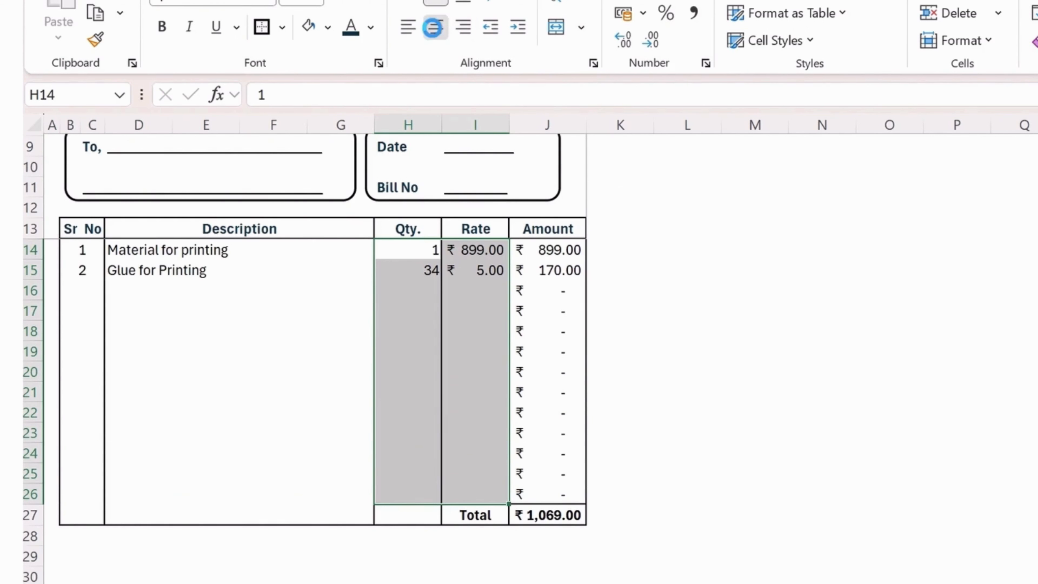
click(434, 28)
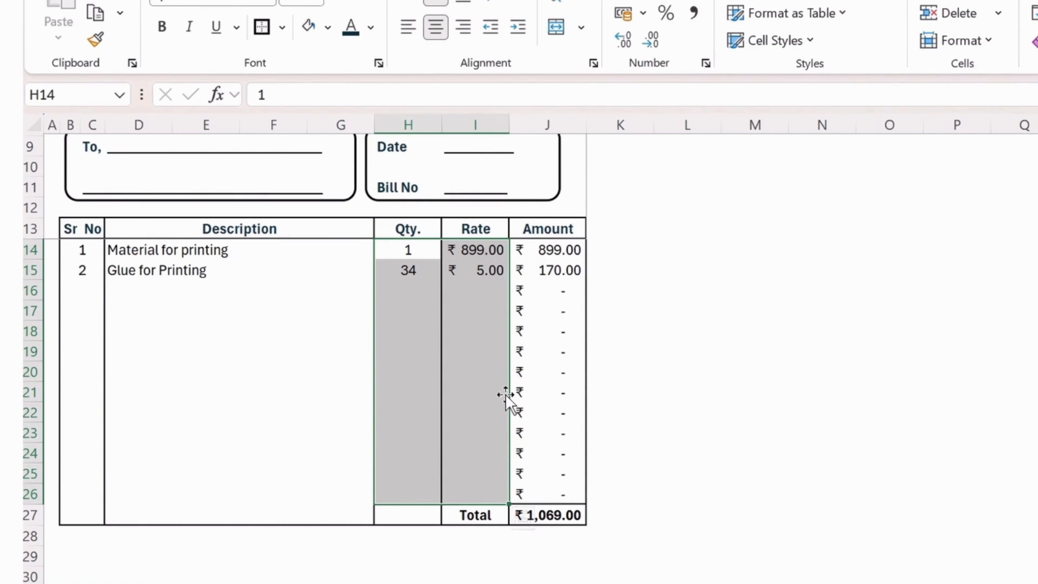
click(289, 569)
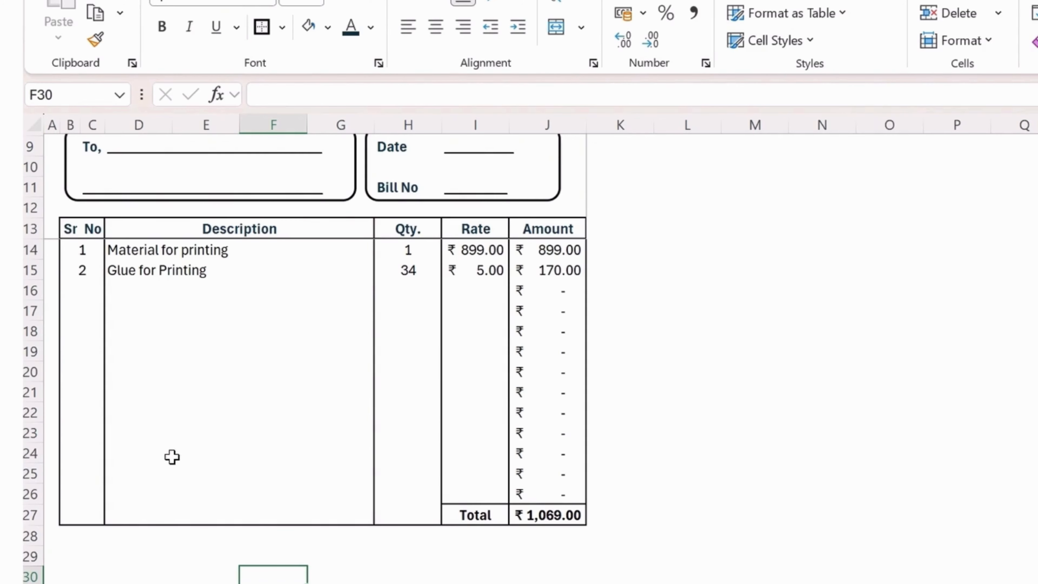
Put an outside border around B29:H32 as the left footer box.
click(78, 543)
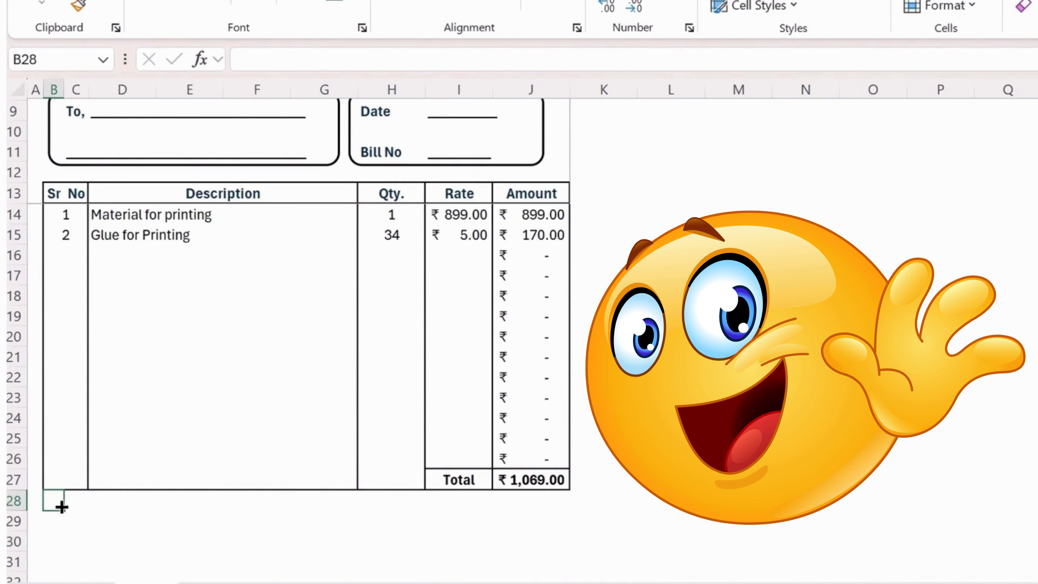
click(57, 520)
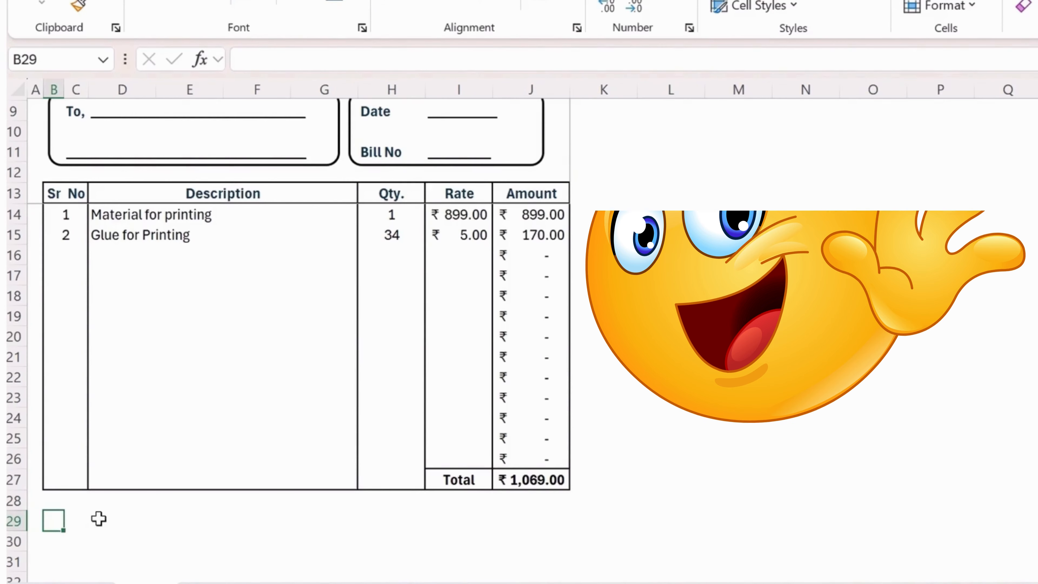
scroll(135, 474, down, 2)
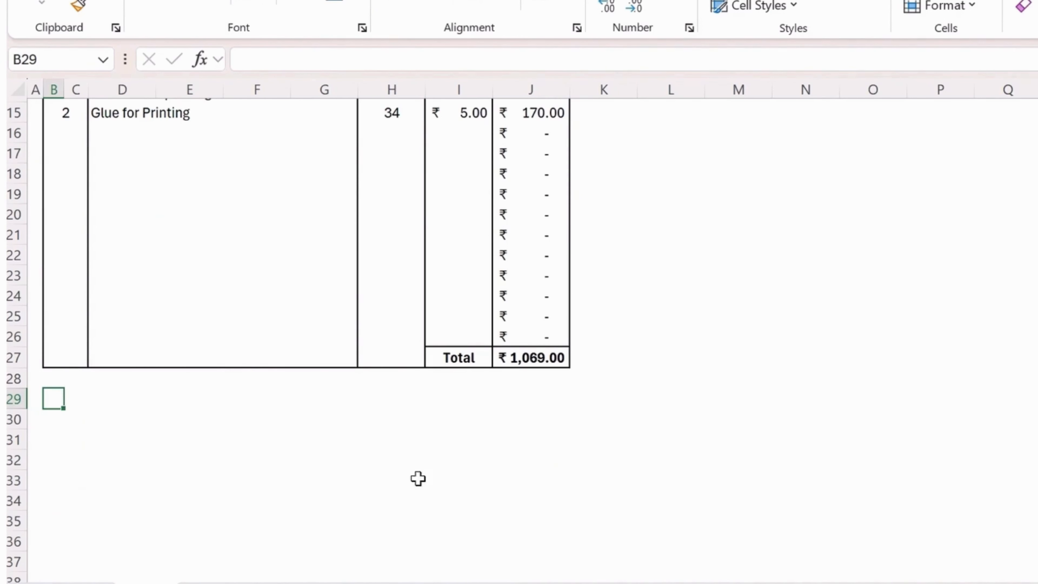
click(386, 454)
drag(56, 403, 418, 468)
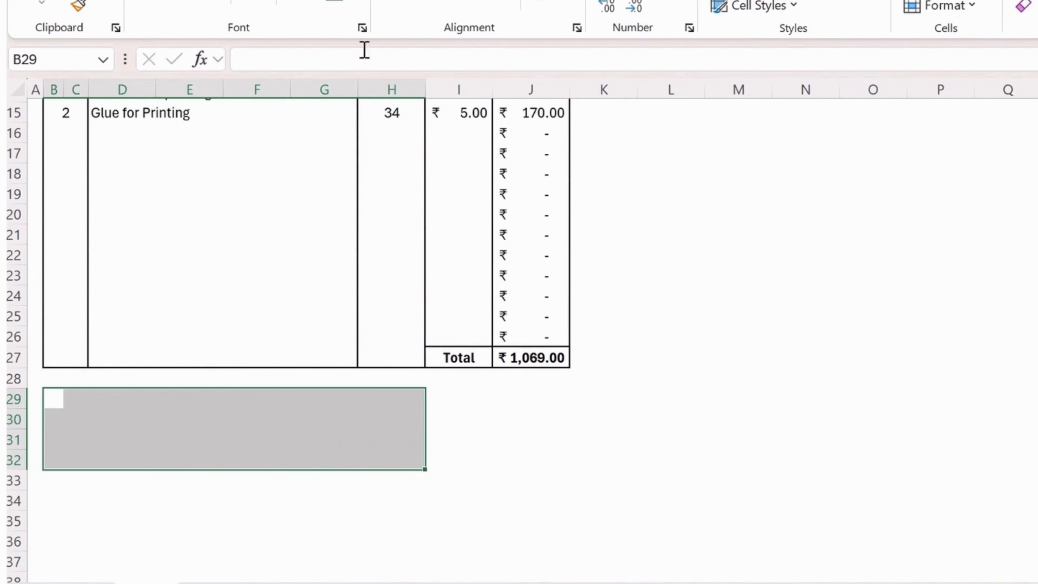
click(254, 5)
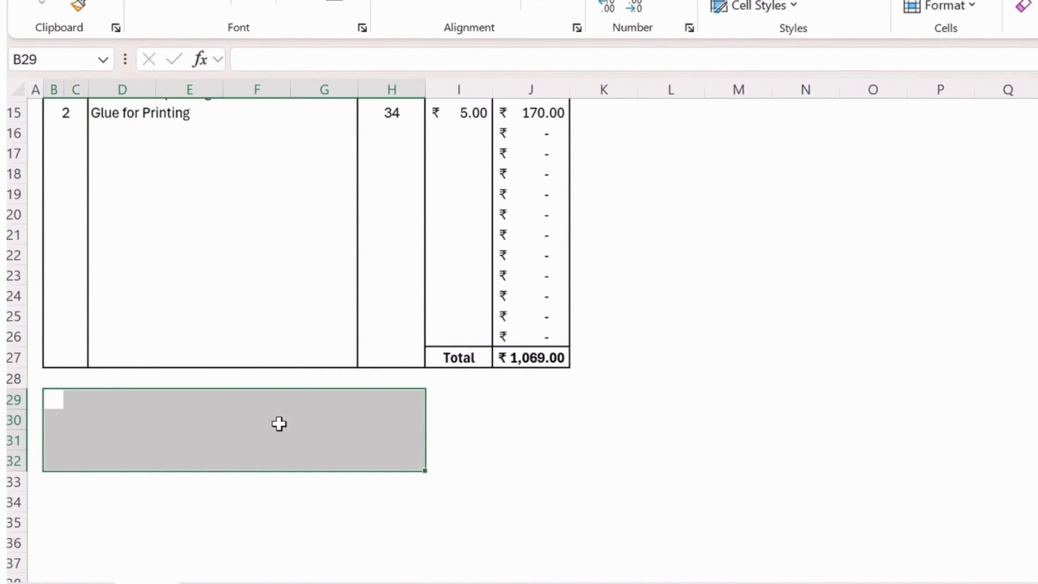
click(298, 415)
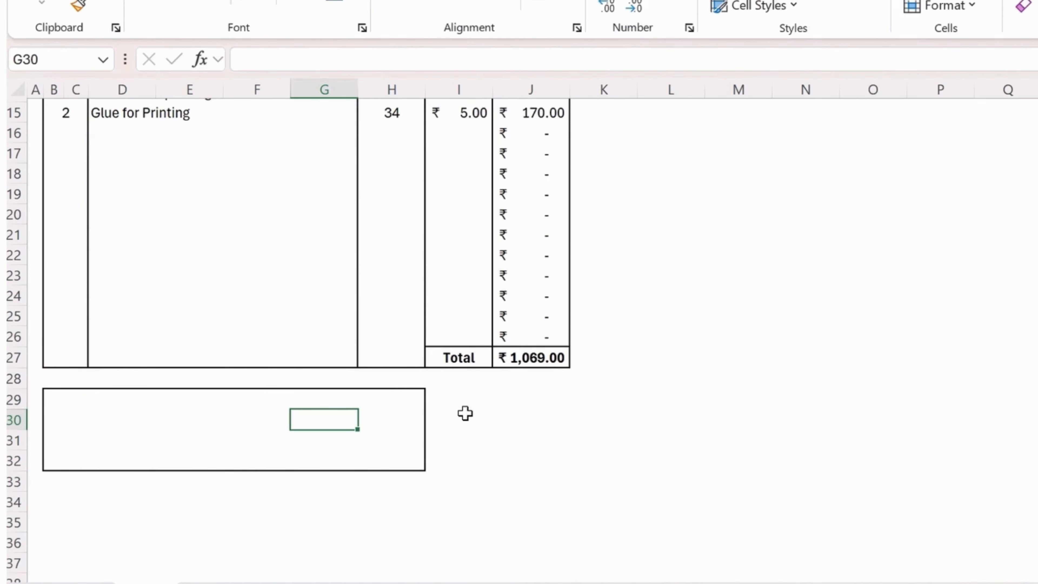
Outline I29:J32 as the second footer box under Rate and Amount.
drag(438, 396, 540, 457)
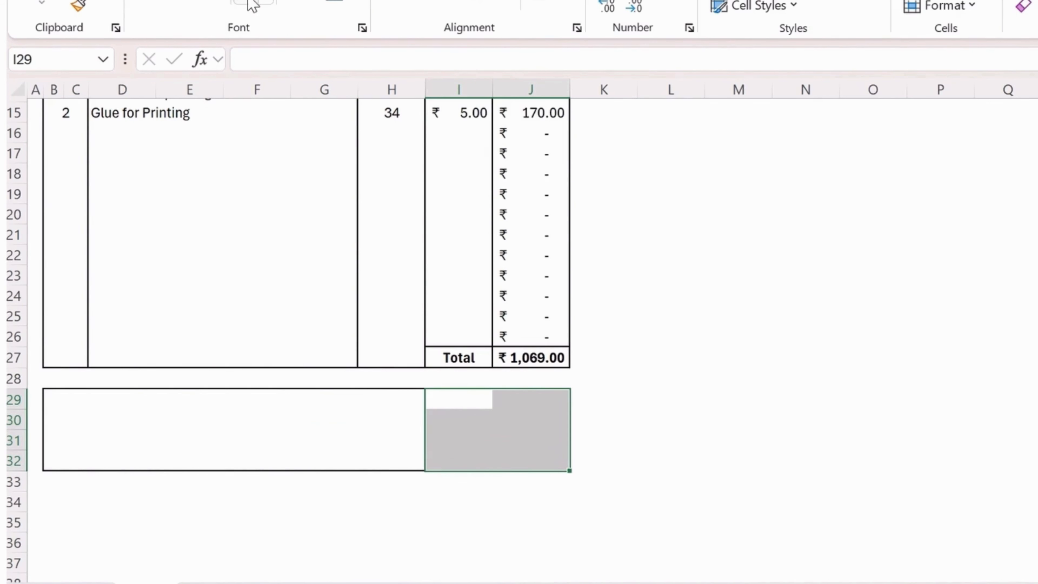
click(220, 443)
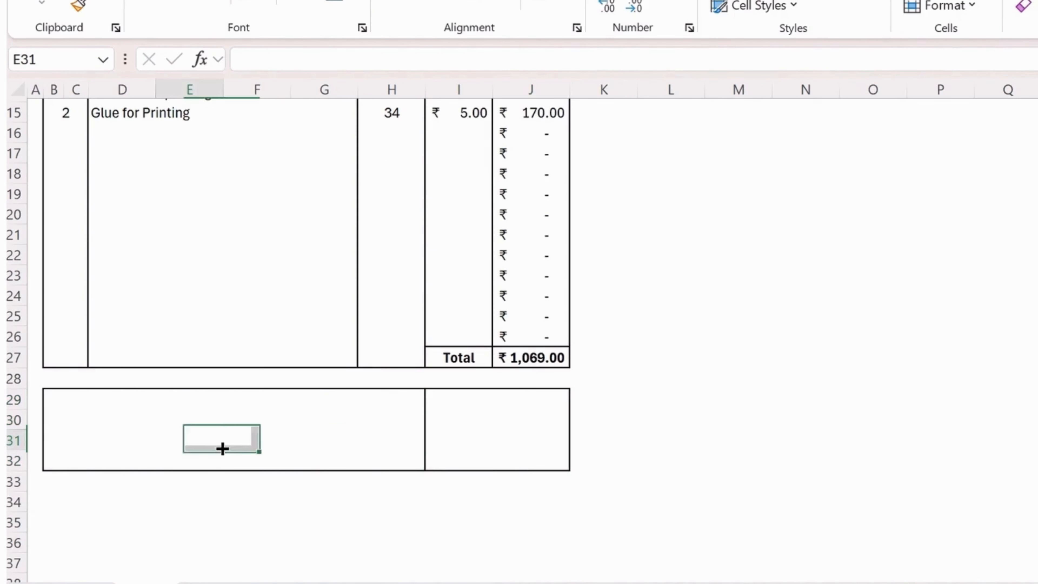
click(68, 397)
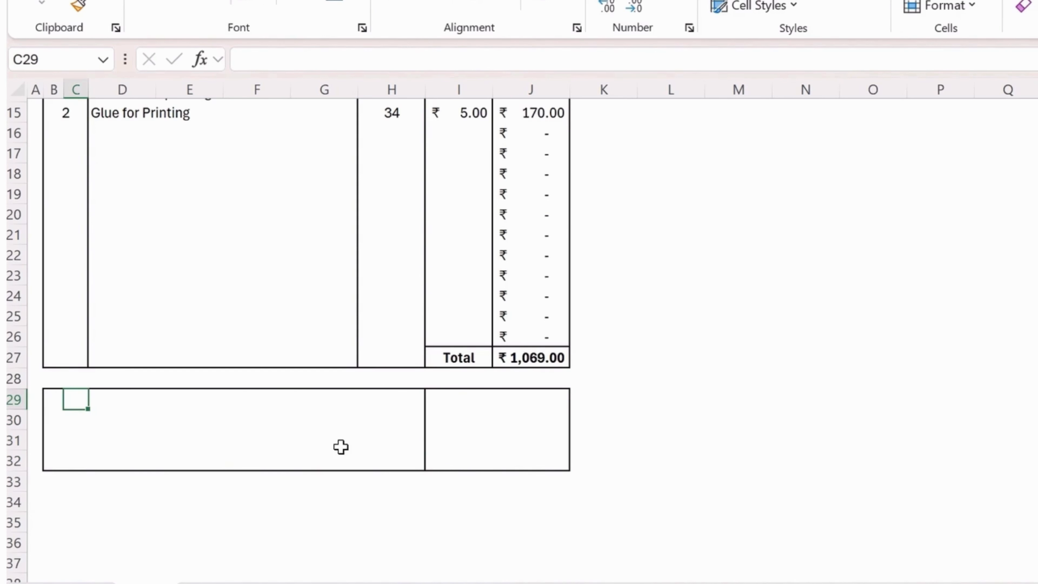
click(51, 420)
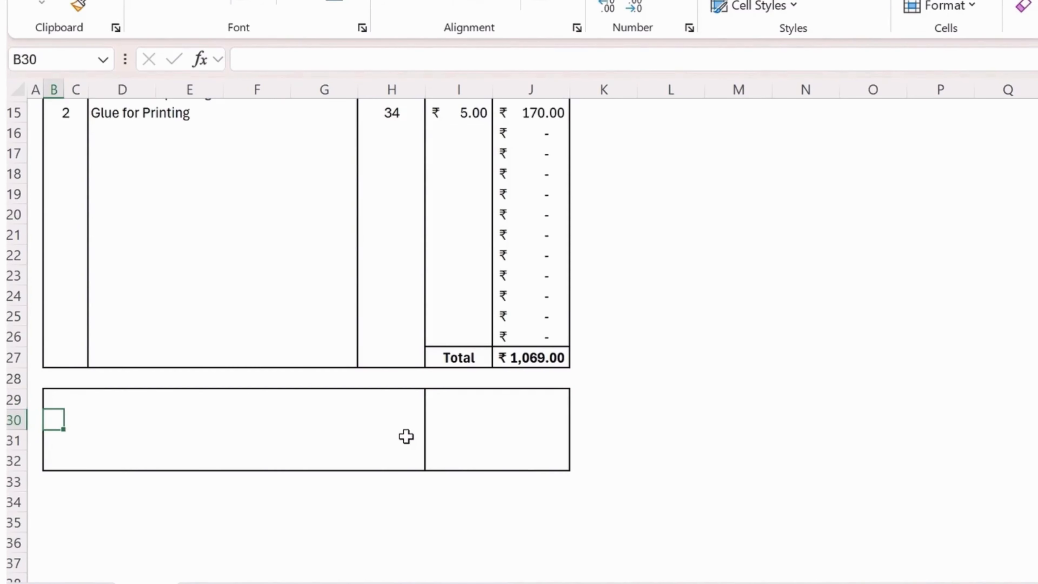
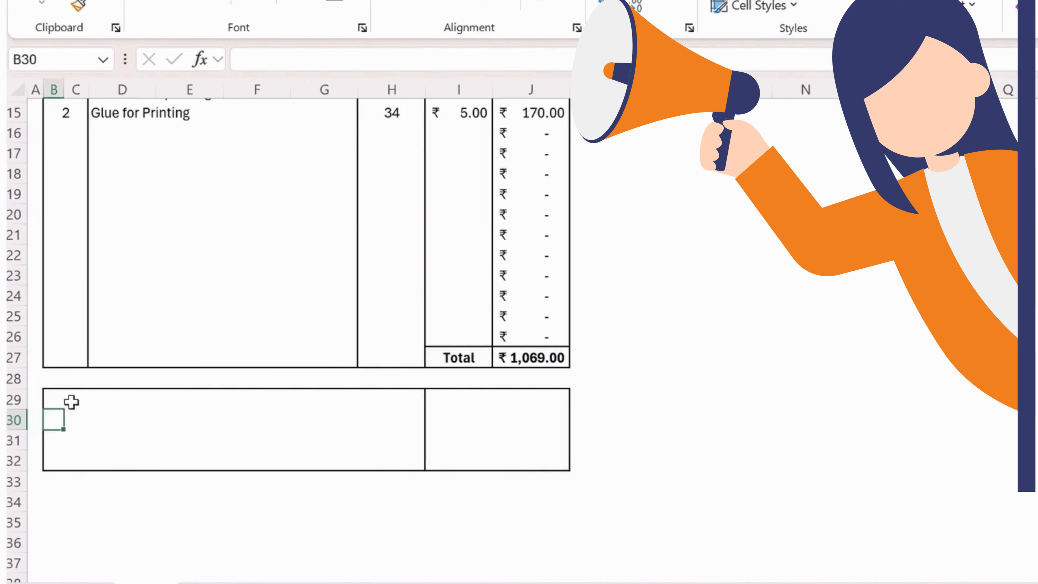
Enter a bold 'Rs in Words' label in cell B29.
key(Up)
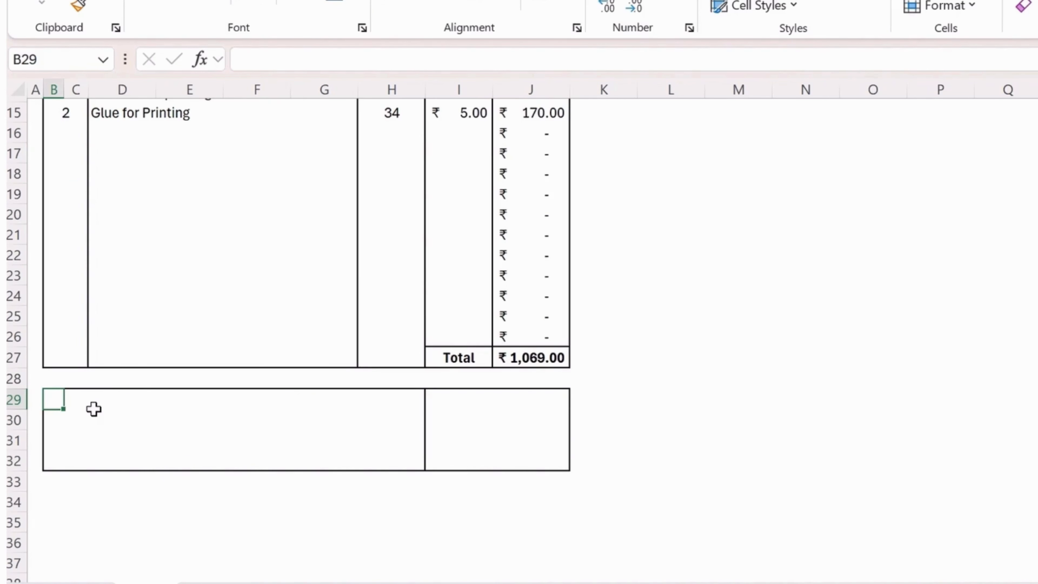
text(Rs in Words)
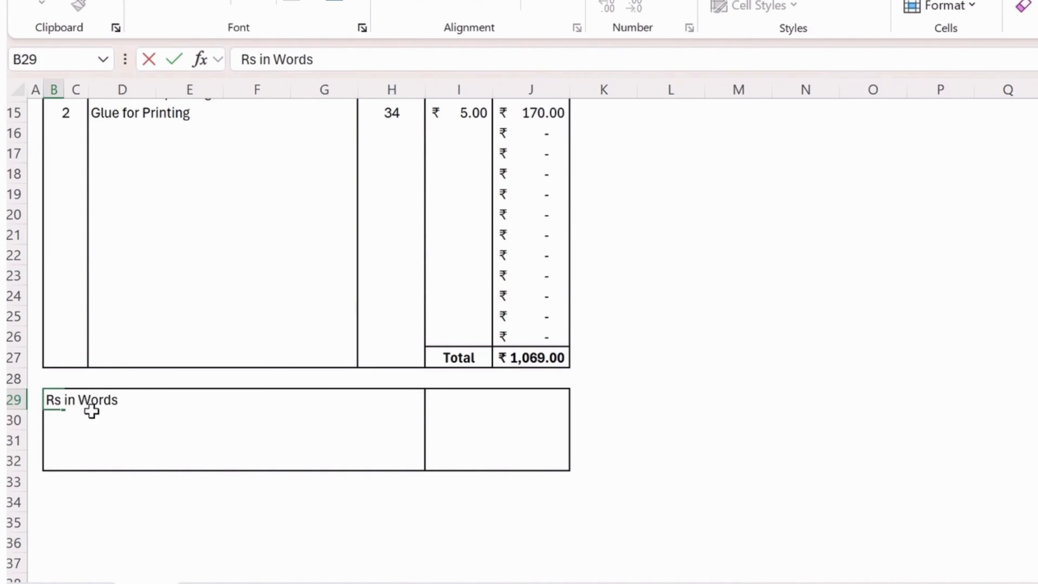
key(Return)
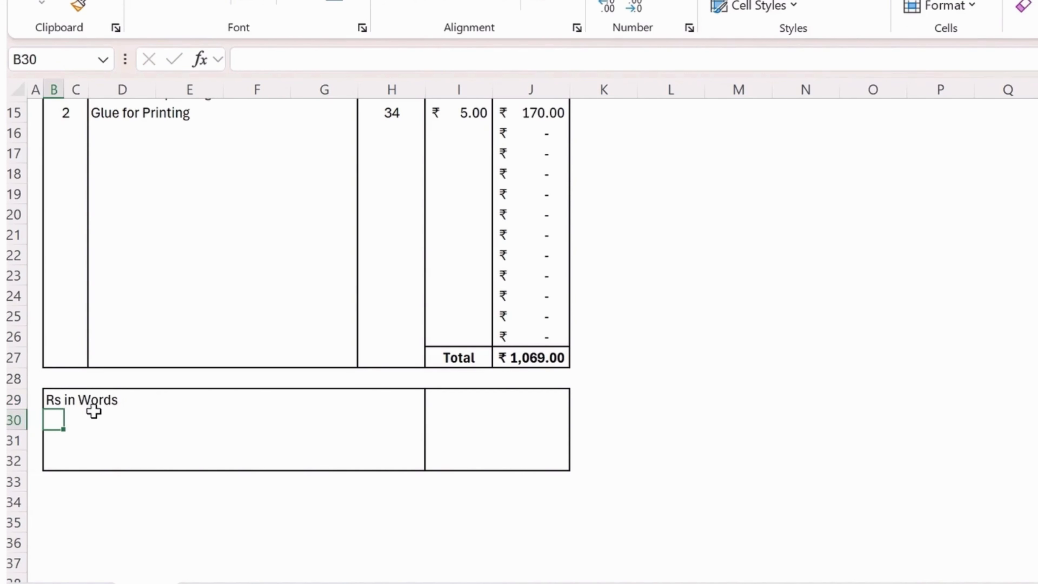
key(Up)
key(ctrl+b)
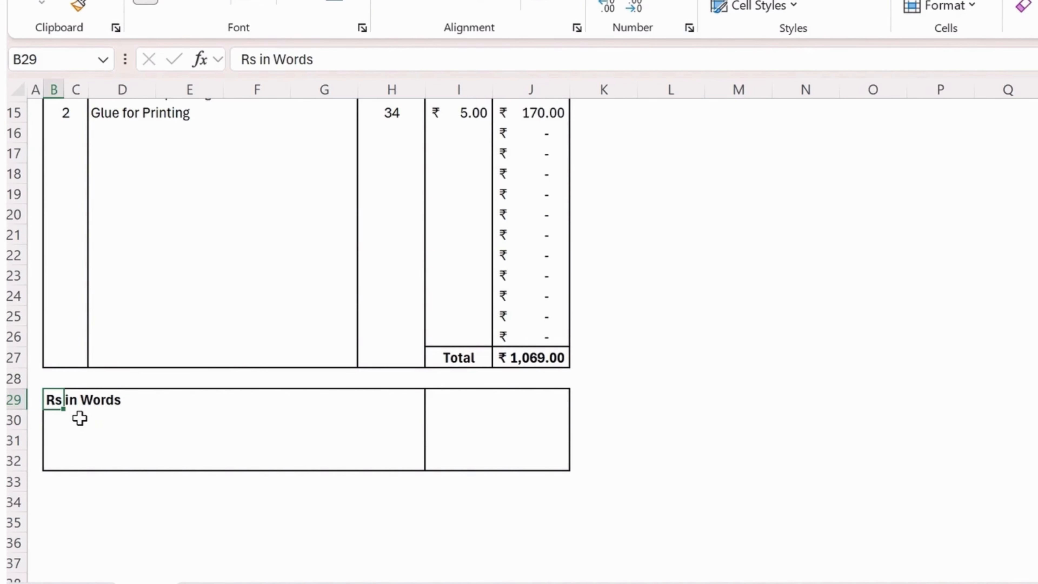
Edit the B29 label so it reads 'Rupees in Words'.
double_click(263, 59)
double_click(248, 59)
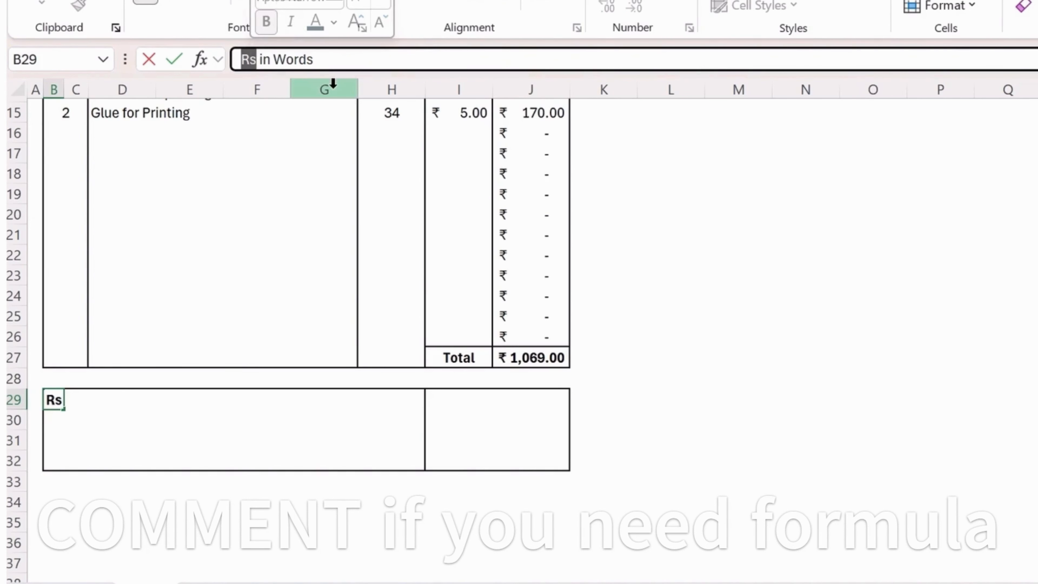
text(Rupee)
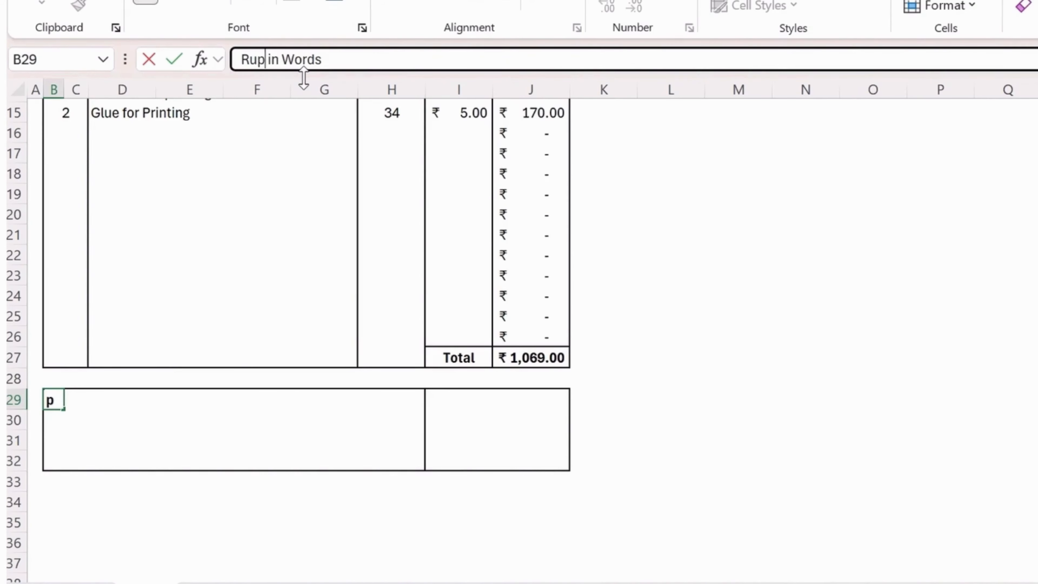
text(s)
key(Return)
key(Up)
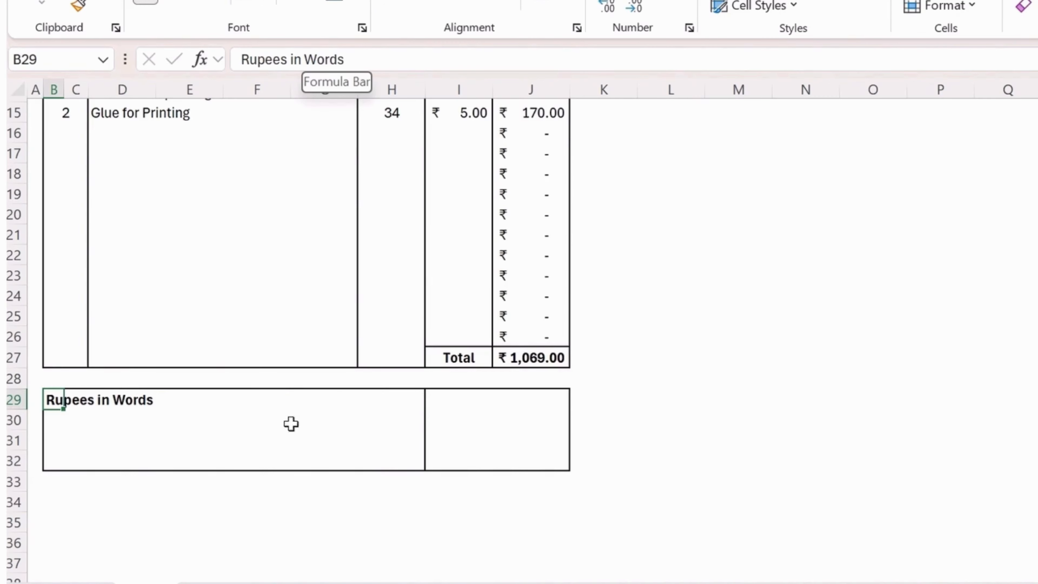
click(210, 414)
click(501, 407)
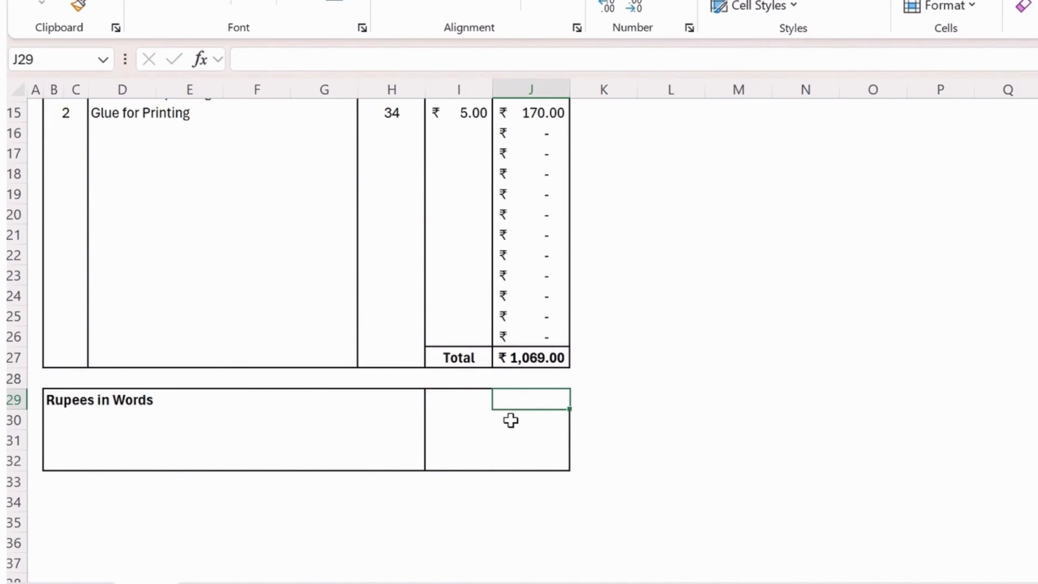
Enter 'For, Book Stall ABC' in cell I29.
click(454, 401)
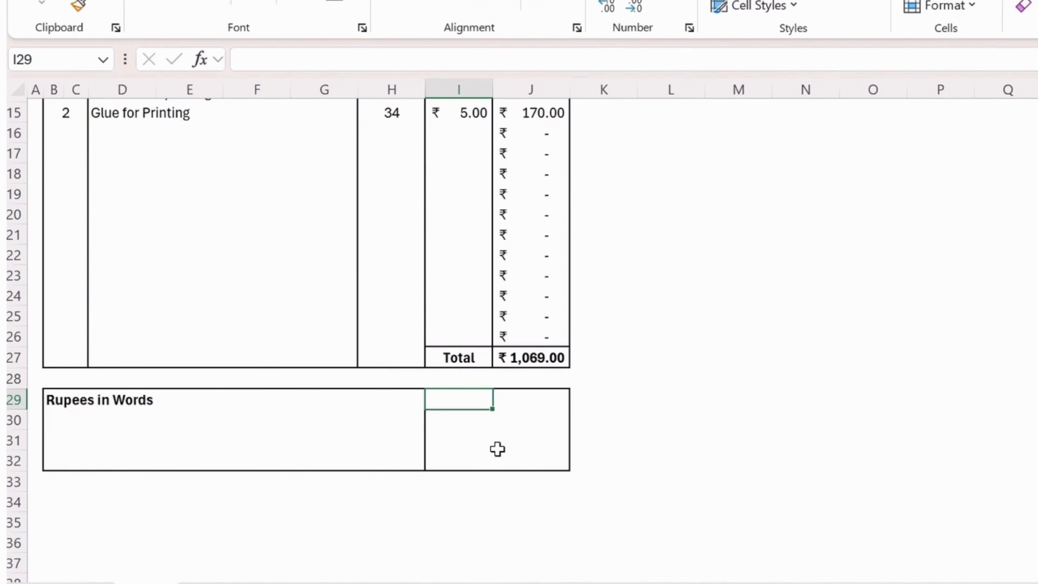
text(For,)
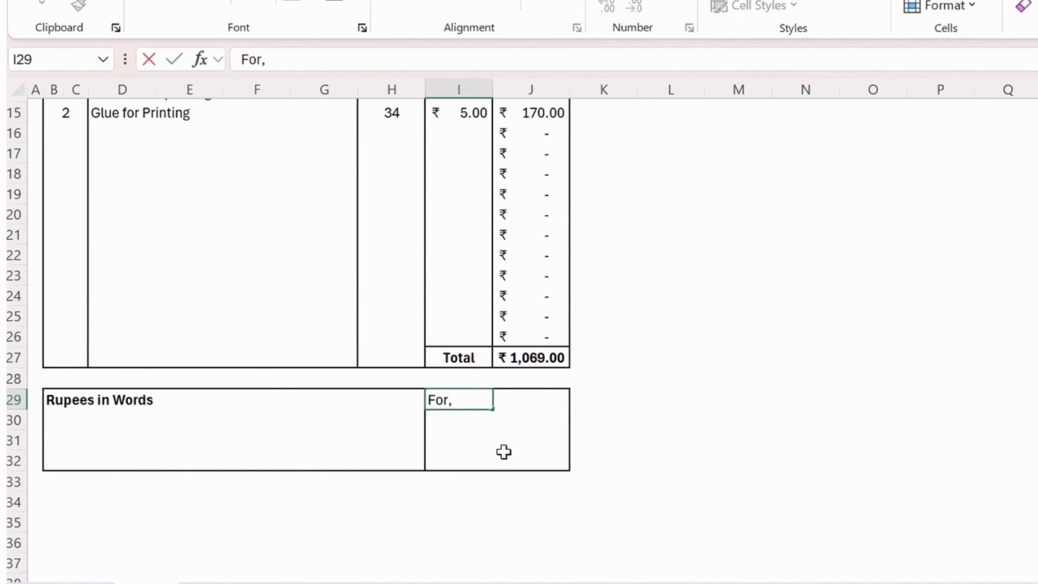
text( A)
key(BackSpace)
text(Book stALL)
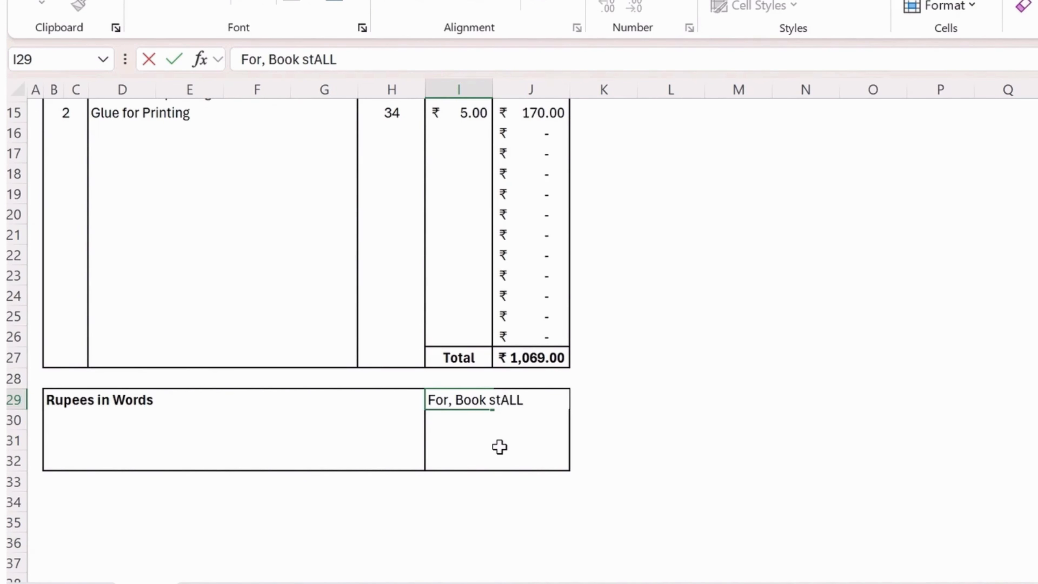
key(BackSpace)
key(BackSpace)
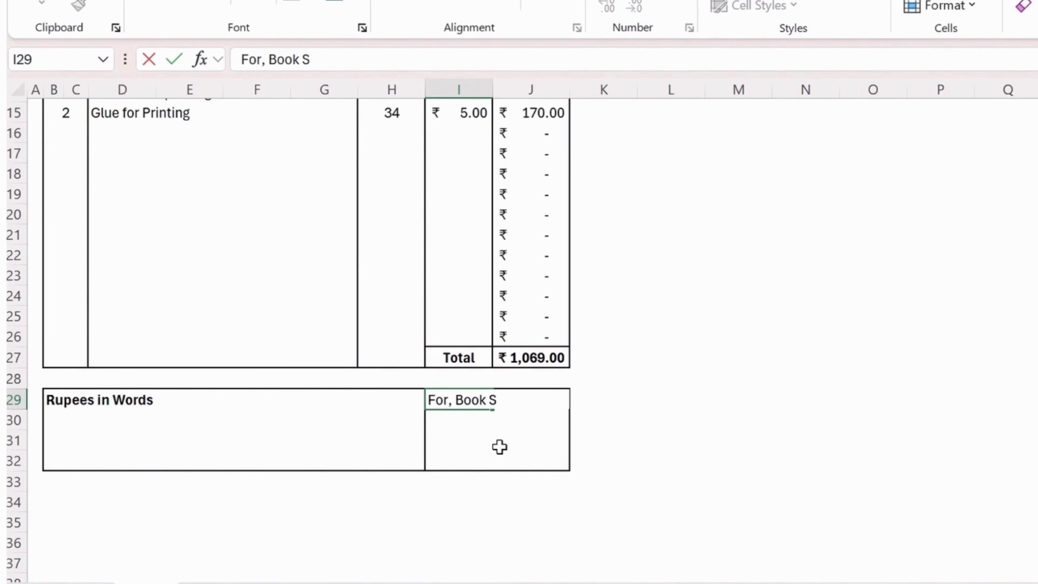
text(all)
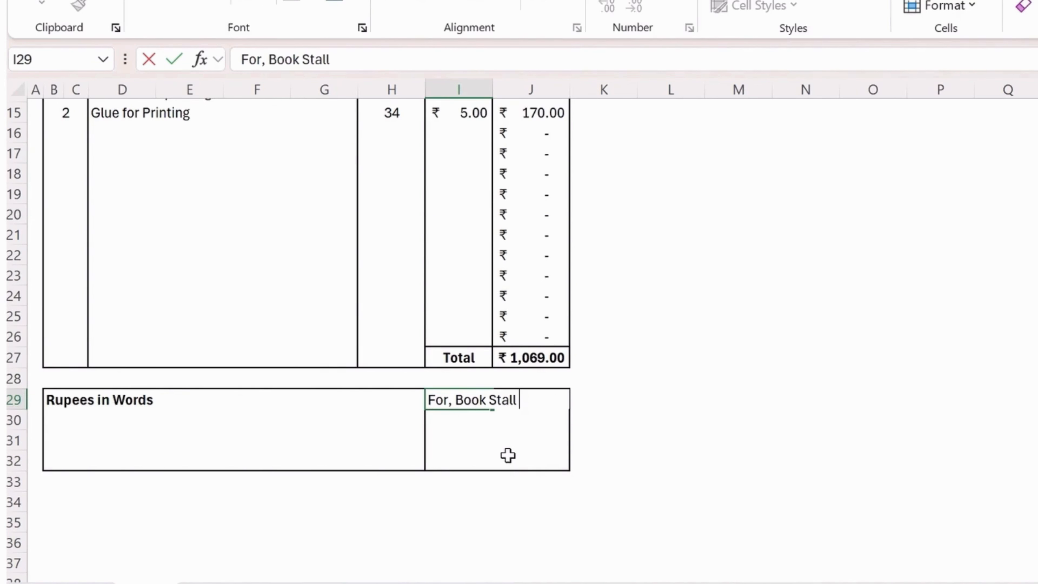
text(ABC)
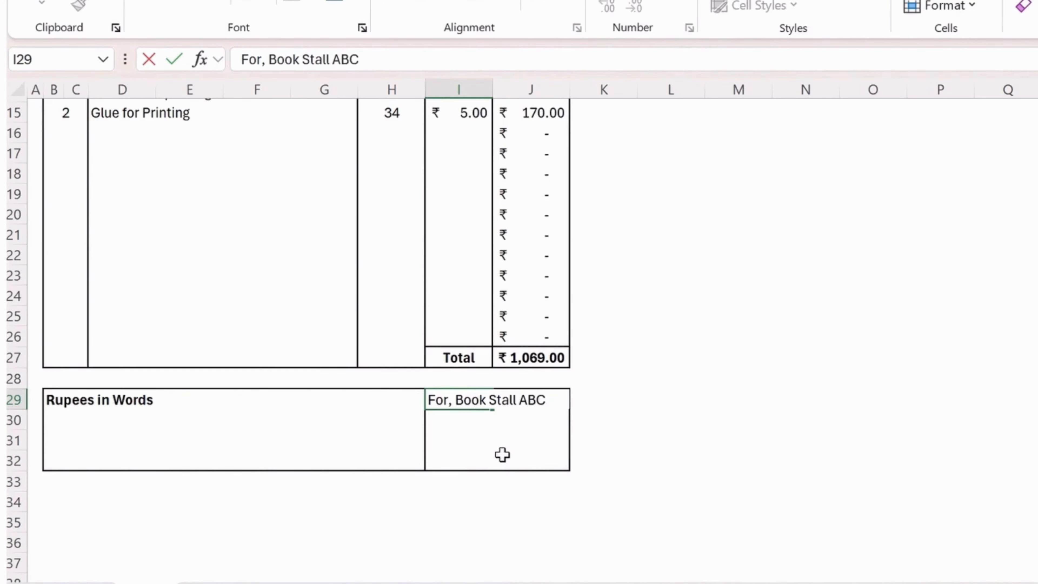
key(Return)
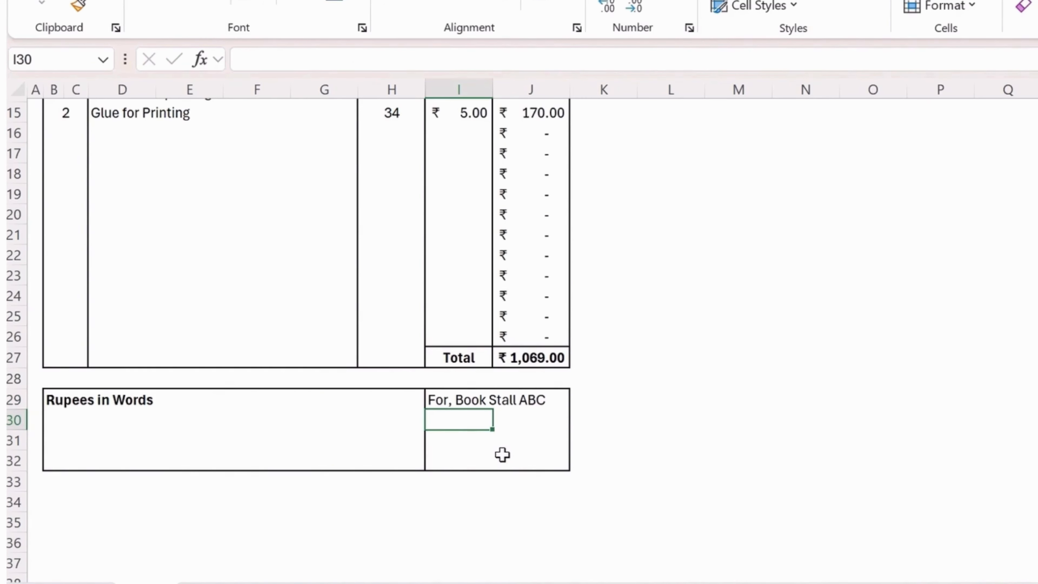
Step through the footer rows, checking the Total in J27, and return to B30.
key(Up)
key(Down)
key(Down)
key(Left)
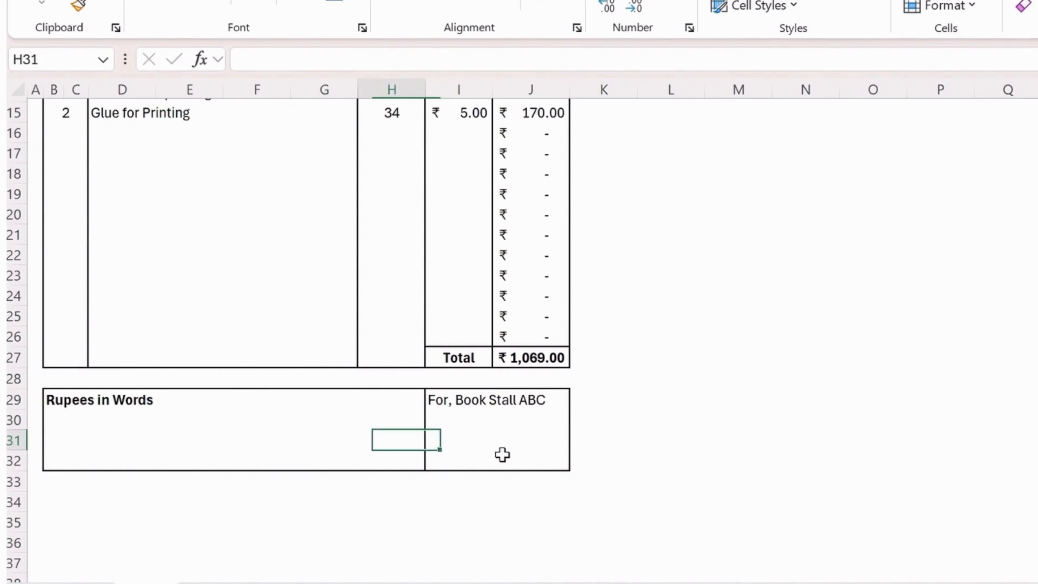
key(Left)
key(Left)
key(Left)
key(Left)
key(Up)
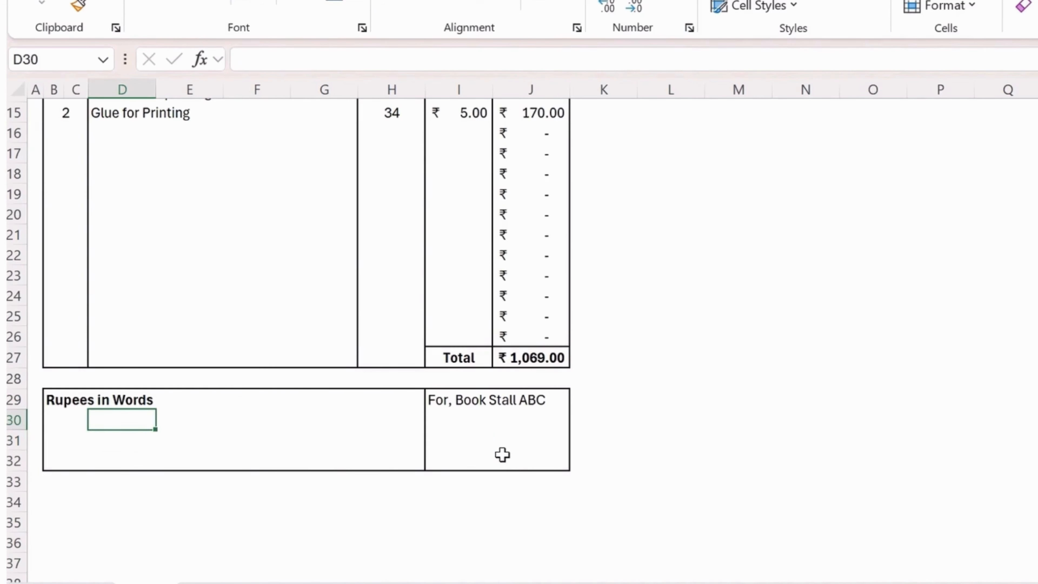
key(Left)
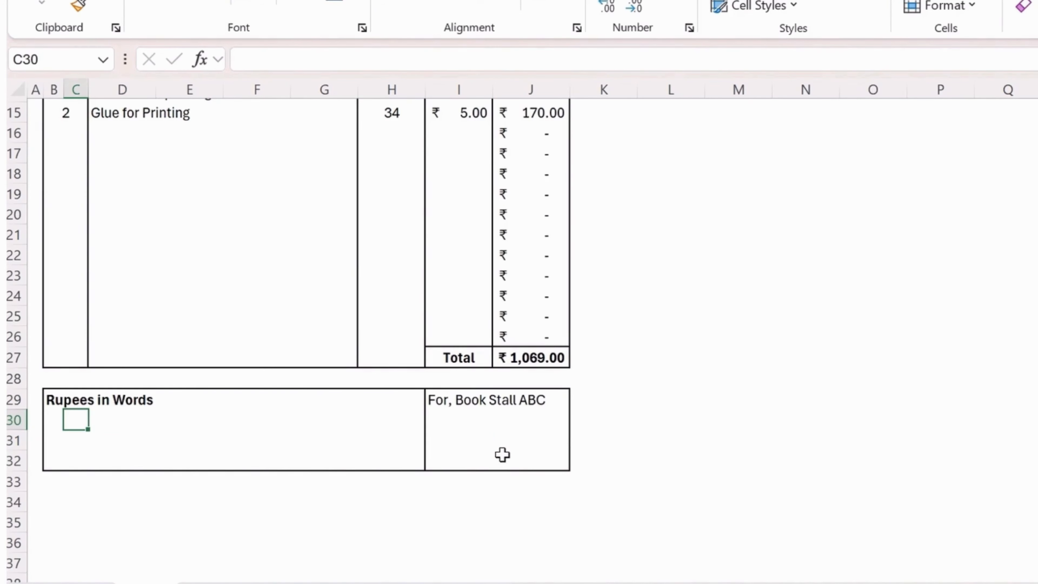
key(Left)
key(Right)
key(Right)
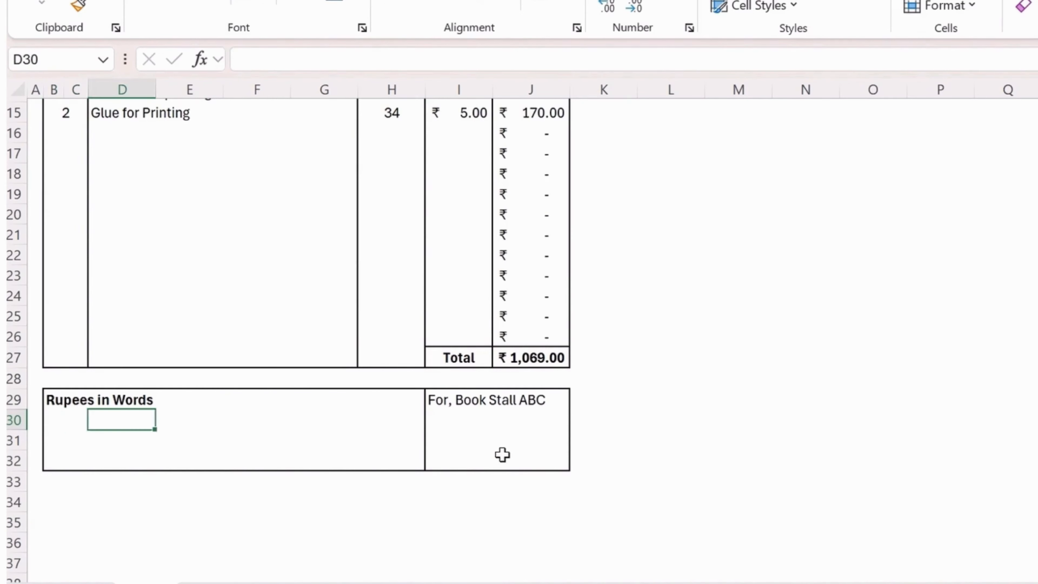
key(Up)
key(Right)
key(Right)
key(Right)
key(Up)
key(Up)
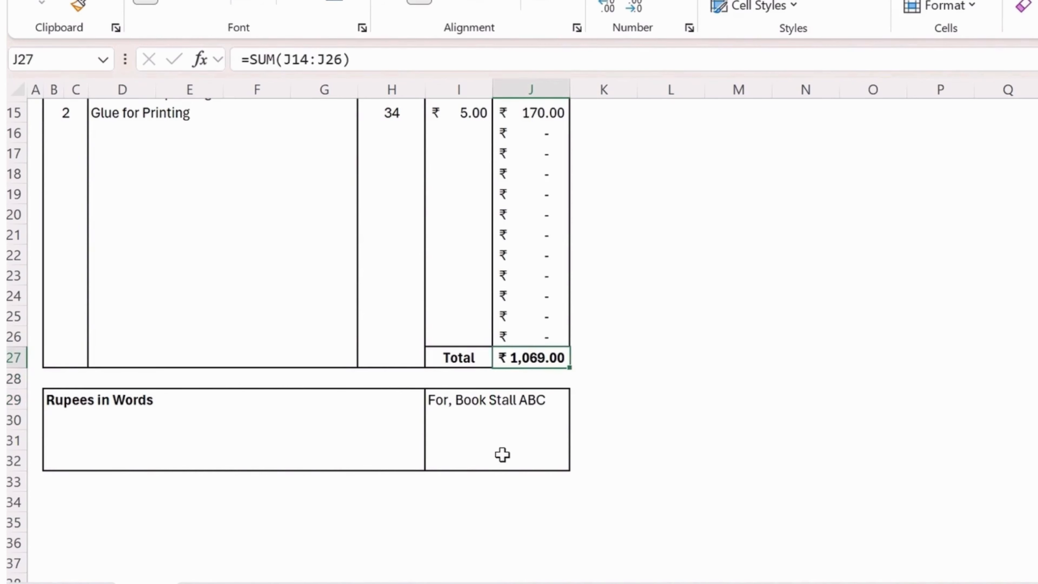
key(Down)
key(Down)
key(Left)
key(Left)
key(Left)
key(Left)
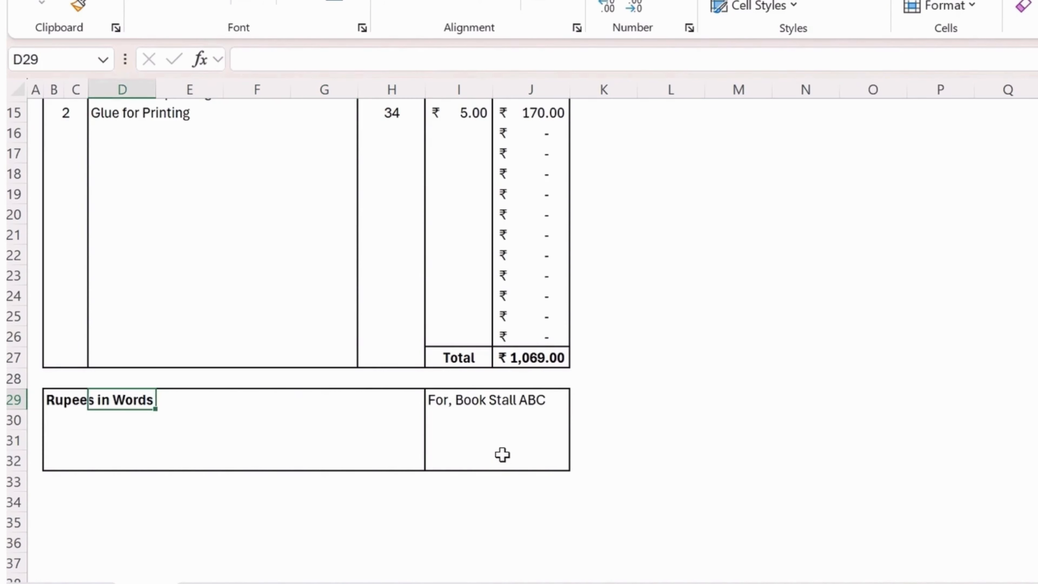
key(Down)
key(Left)
key(Left)
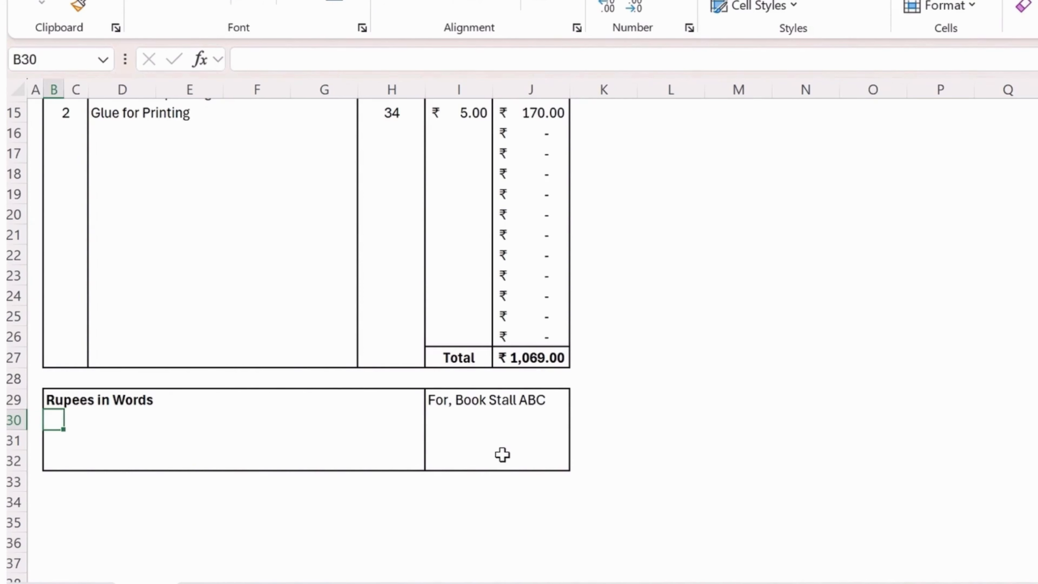
Fill C30:H30 with an underscore writing line.
key(shift+Right)
key(shift+Right)
key(shift+Right)
key(shift+Right)
key(Right)
key(shift+Right)
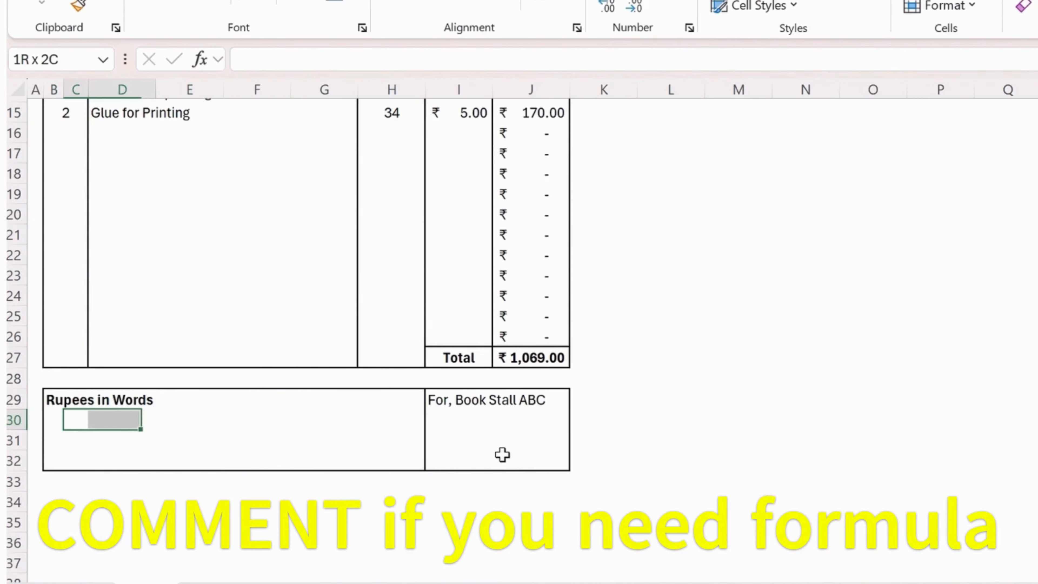
key(shift+Right)
key(shift+Right)
key(shift+Right)
key(shift+Right)
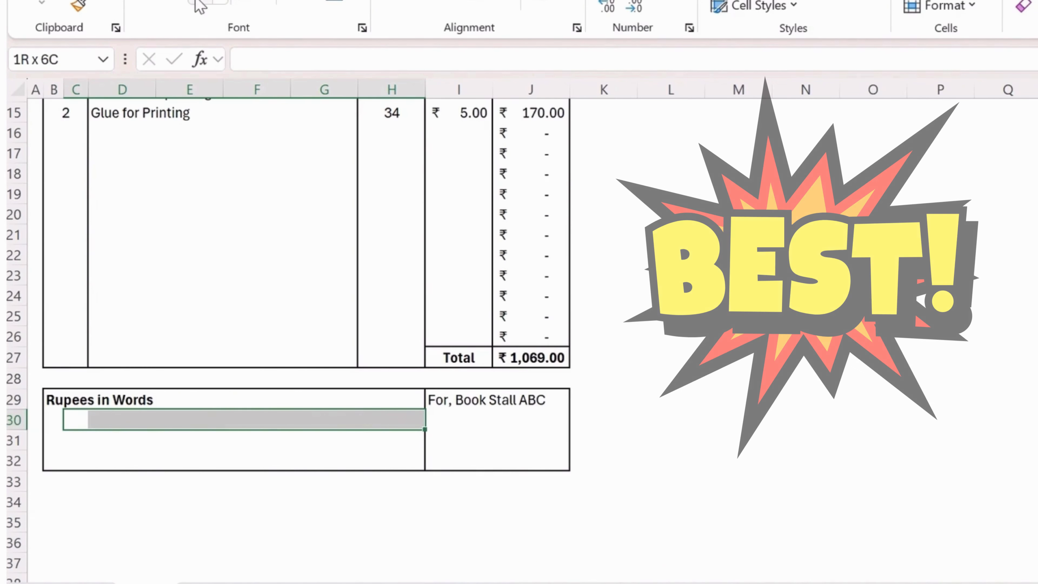
click(198, 2)
click(152, 464)
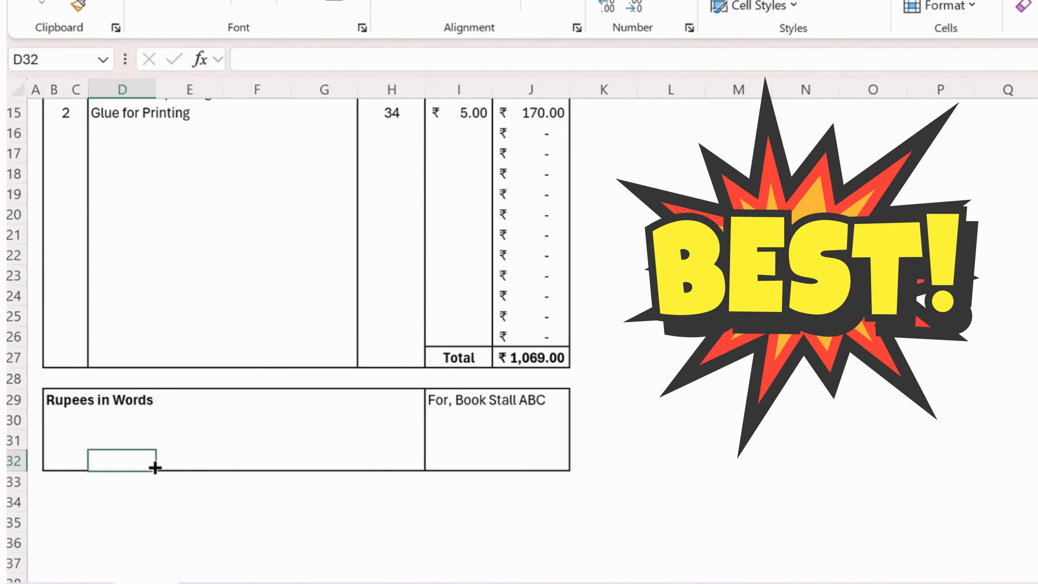
click(77, 418)
drag(77, 418, 386, 419)
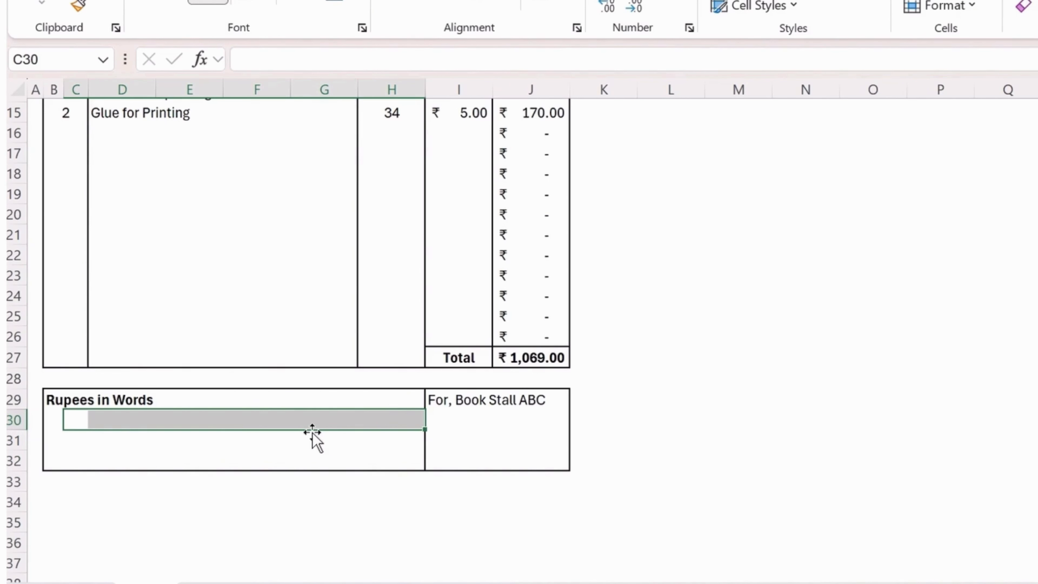
text(________________________________________)
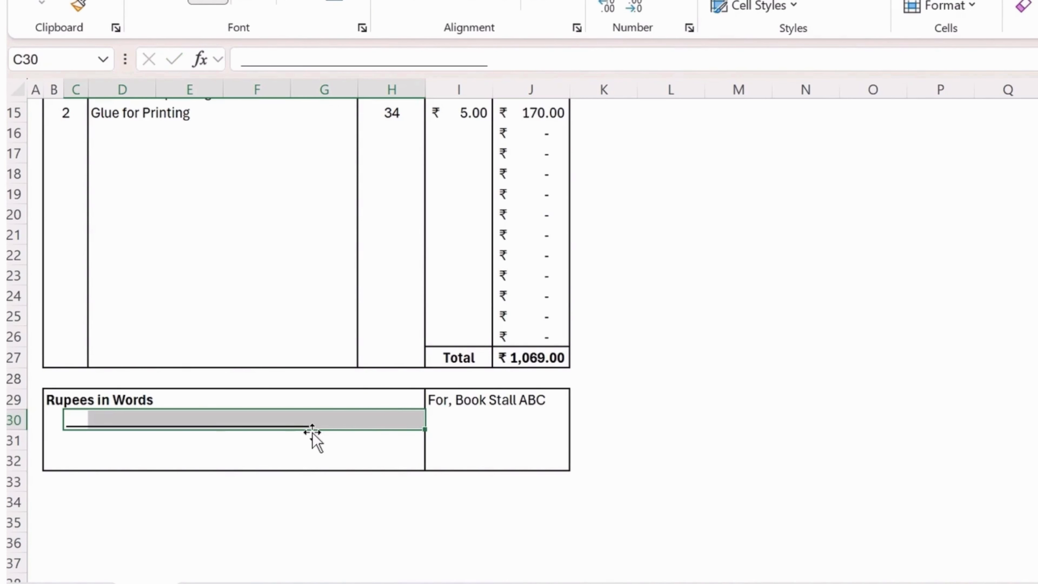
text(____)
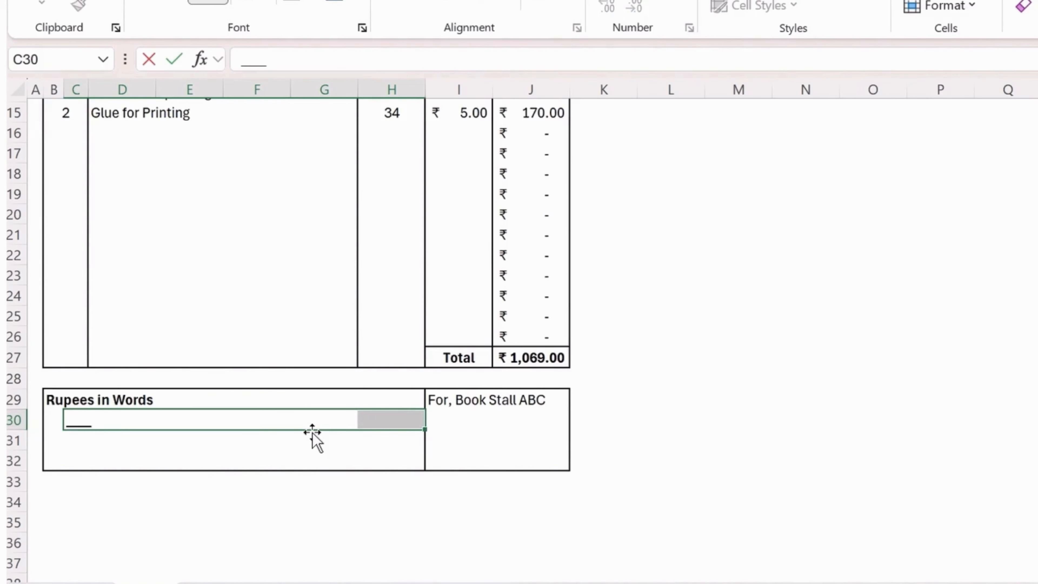
text(_________________________________)
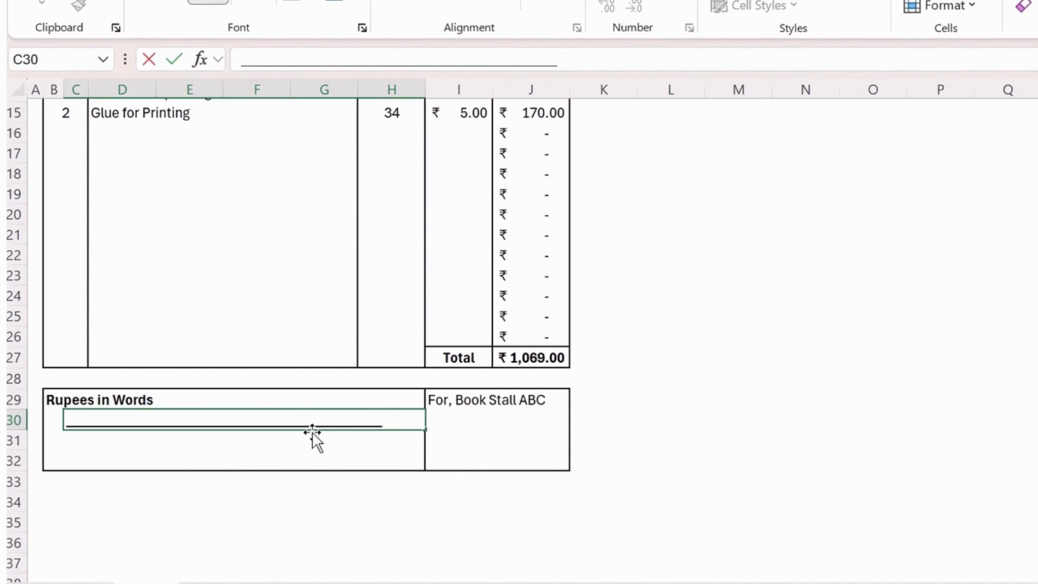
key(Return)
key(Return)
key(Return)
key(Return)
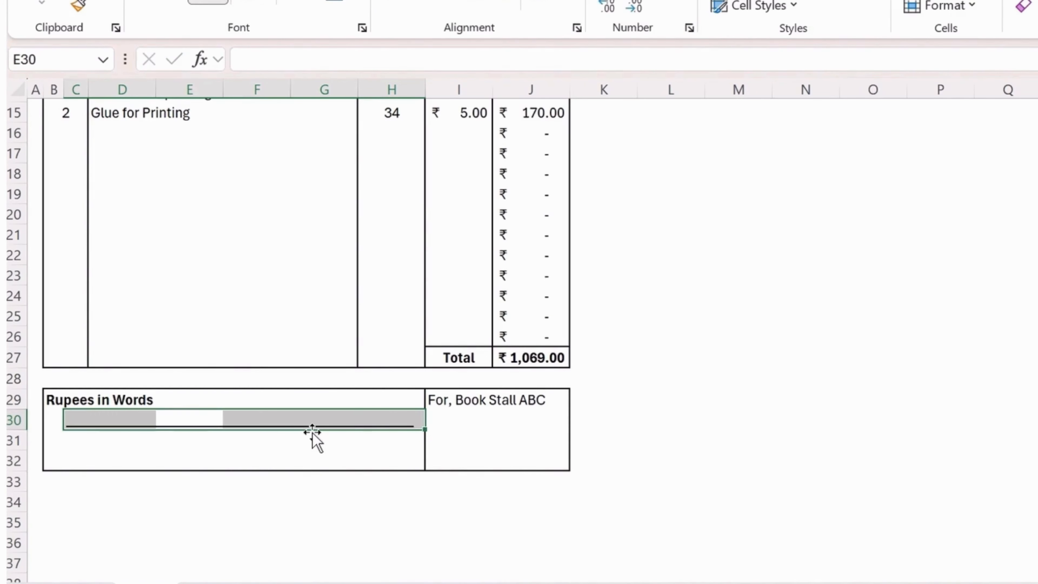
Add a second underscore writing line starting in B31.
click(192, 461)
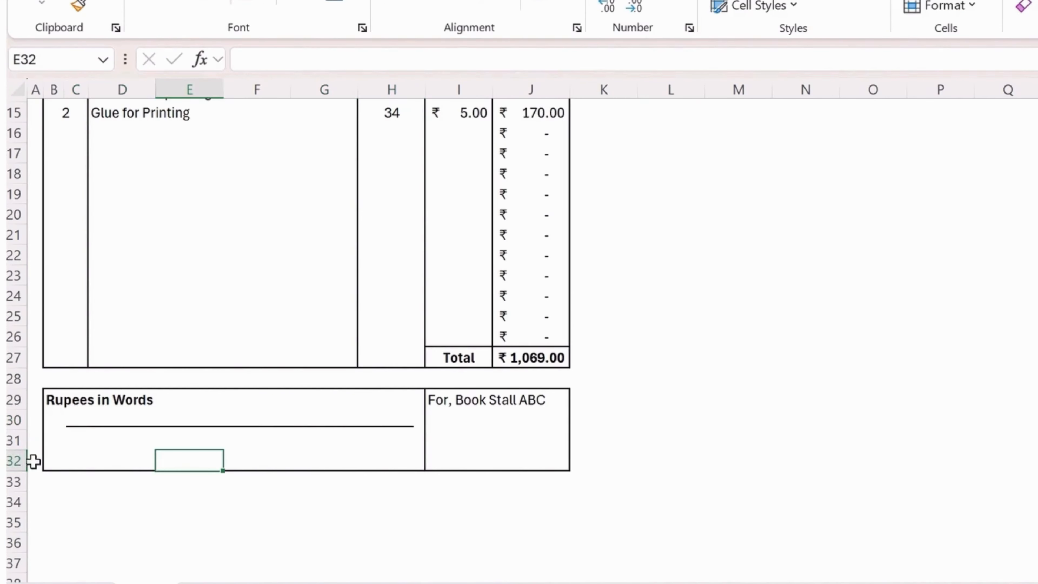
click(62, 460)
drag(65, 454, 57, 446)
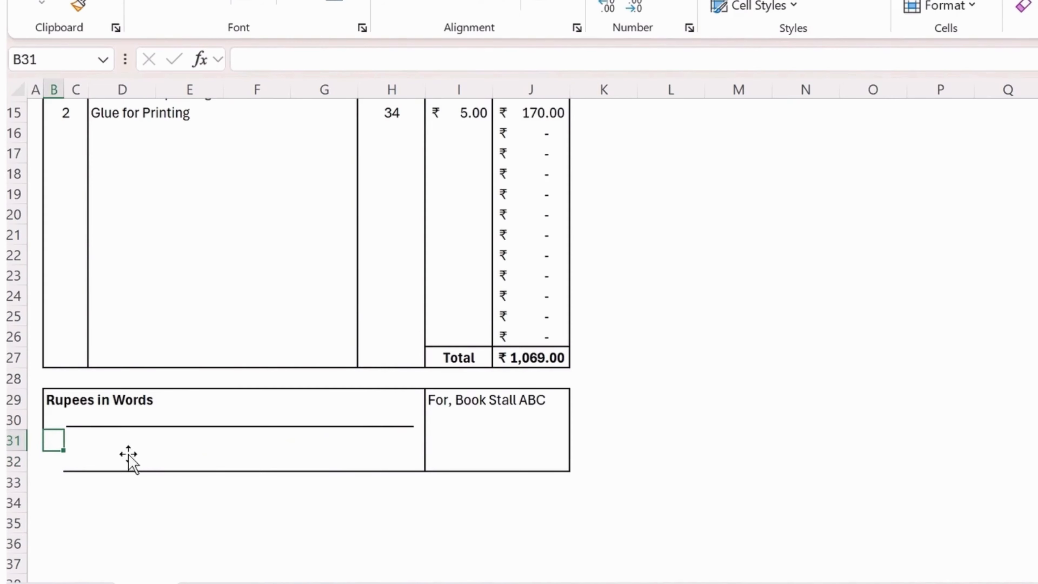
text(_)
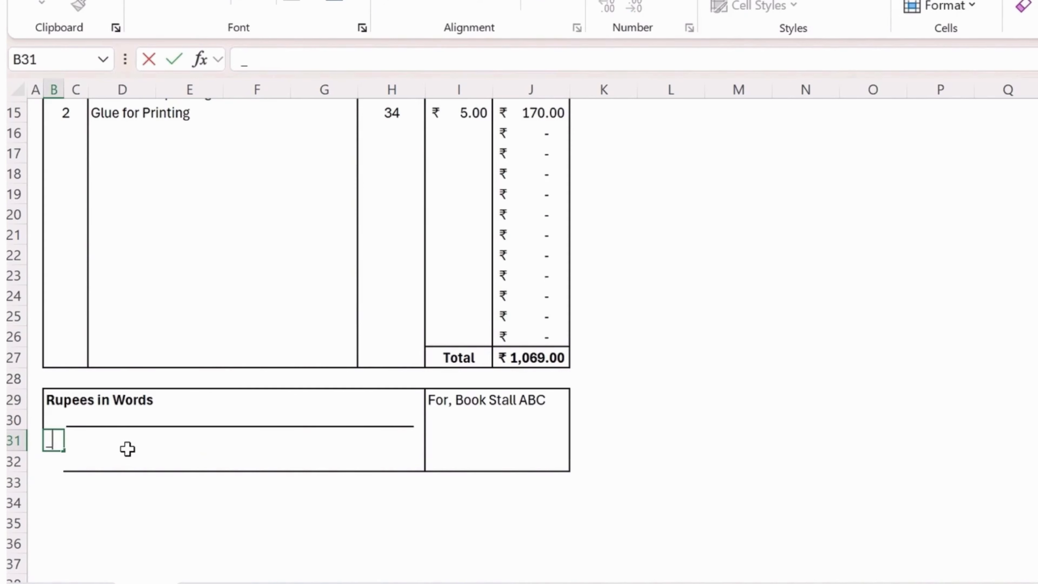
text(________________________________________________)
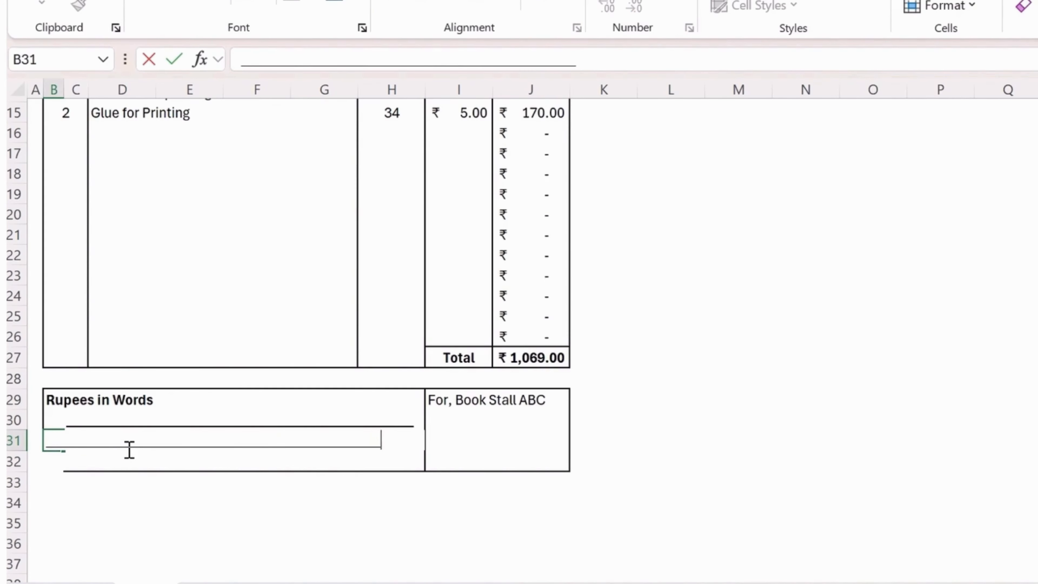
key(Return)
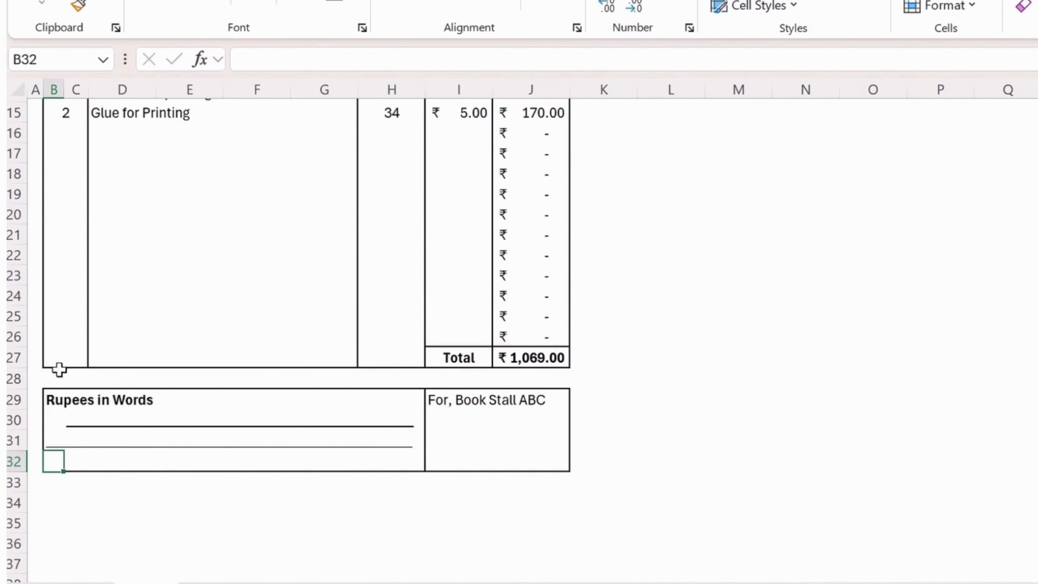
Apply an outside border around the B29:H32 Rupees in Words box.
click(139, 521)
click(54, 399)
drag(64, 443, 410, 466)
click(250, 2)
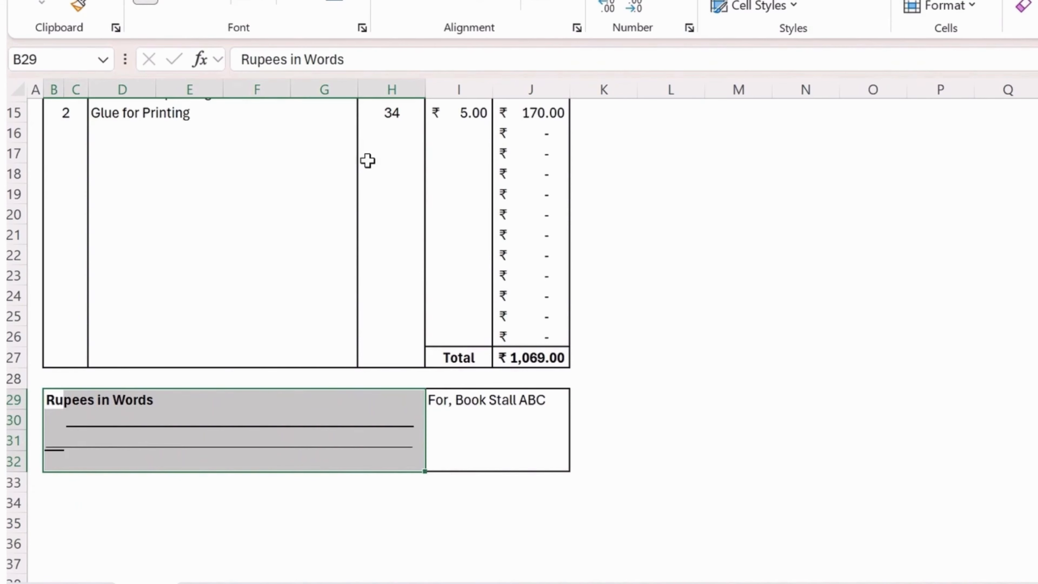
click(670, 378)
mouse_move(60, 445)
mouse_down()
mouse_move(385, 440)
mouse_move(369, 436)
mouse_up()
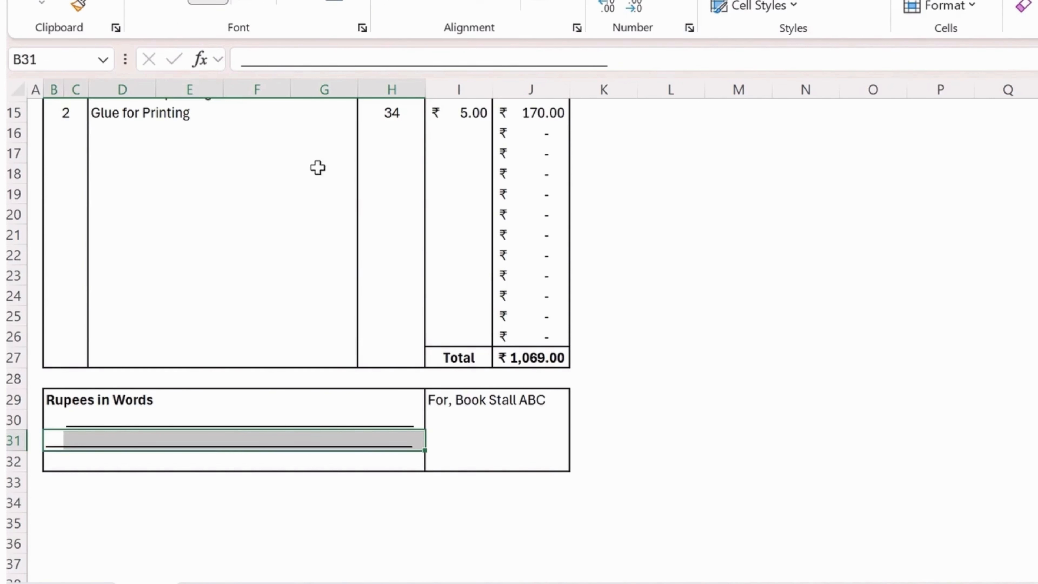
click(581, 258)
scroll(662, 407, up, 3)
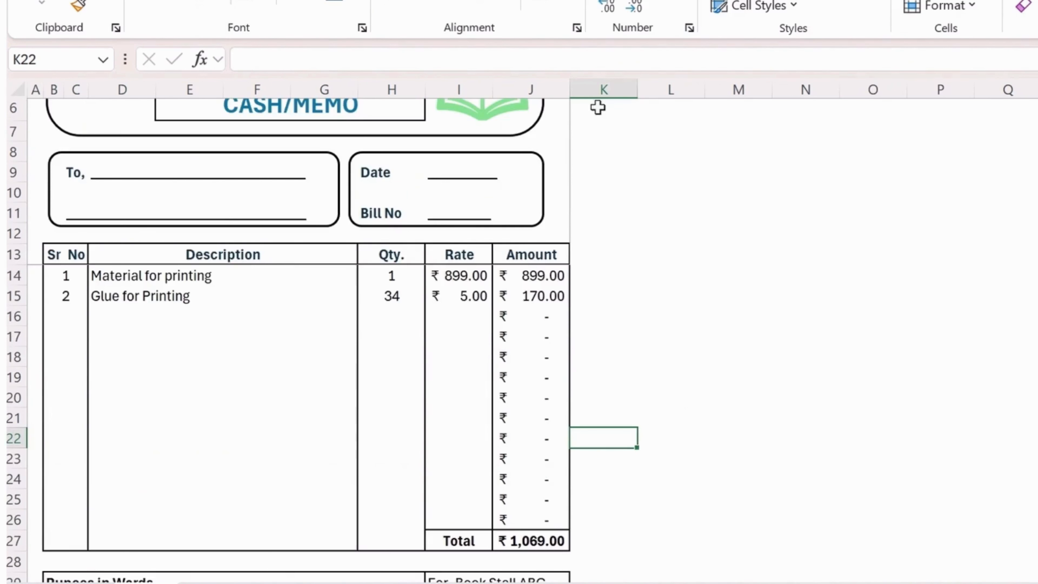
scroll(608, 301, up, 2)
scroll(596, 332, down, 1)
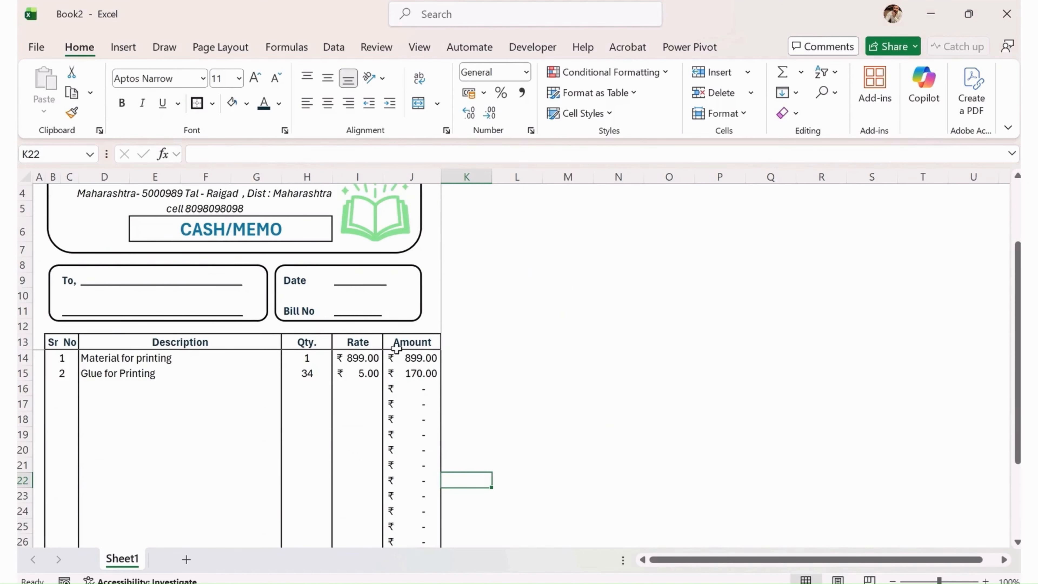
scroll(398, 349, up, 1)
scroll(301, 324, down, 1)
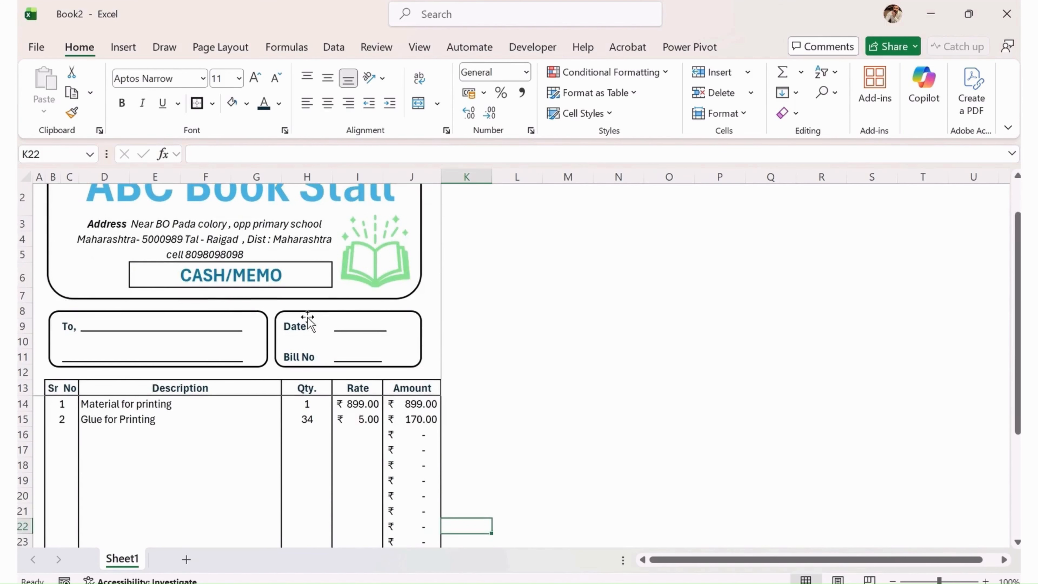
scroll(236, 326, down, 1)
scroll(237, 326, down, 2)
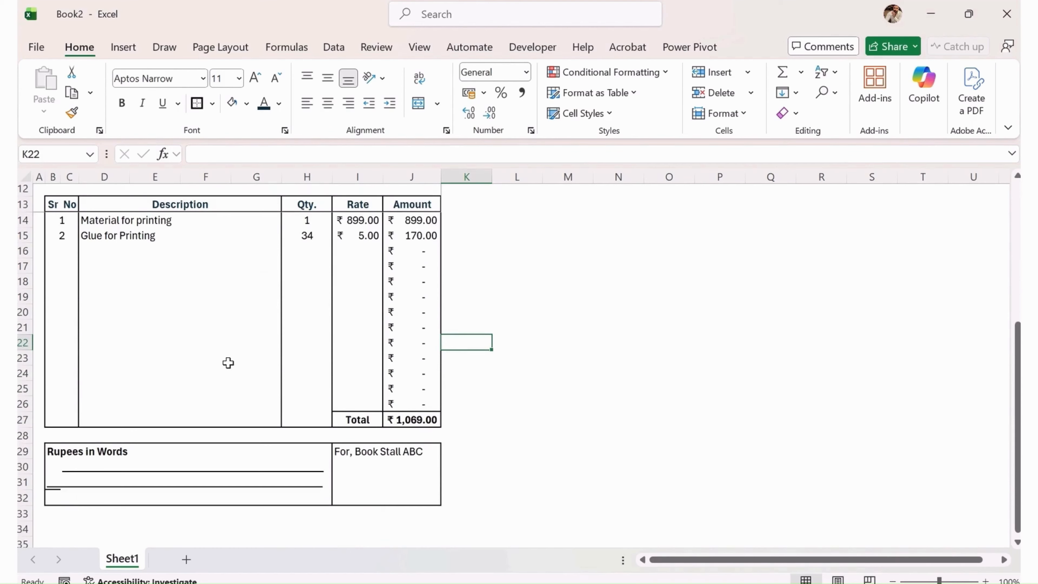
scroll(227, 362, up, 3)
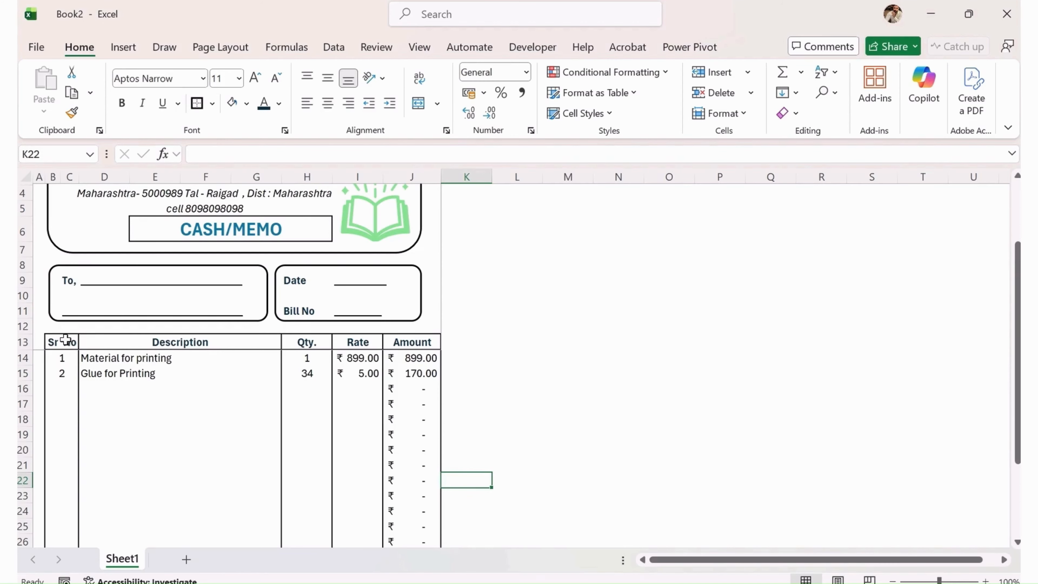
Fill the header row B13:J13, Sr No through Amount, with light blue.
drag(65, 341, 413, 348)
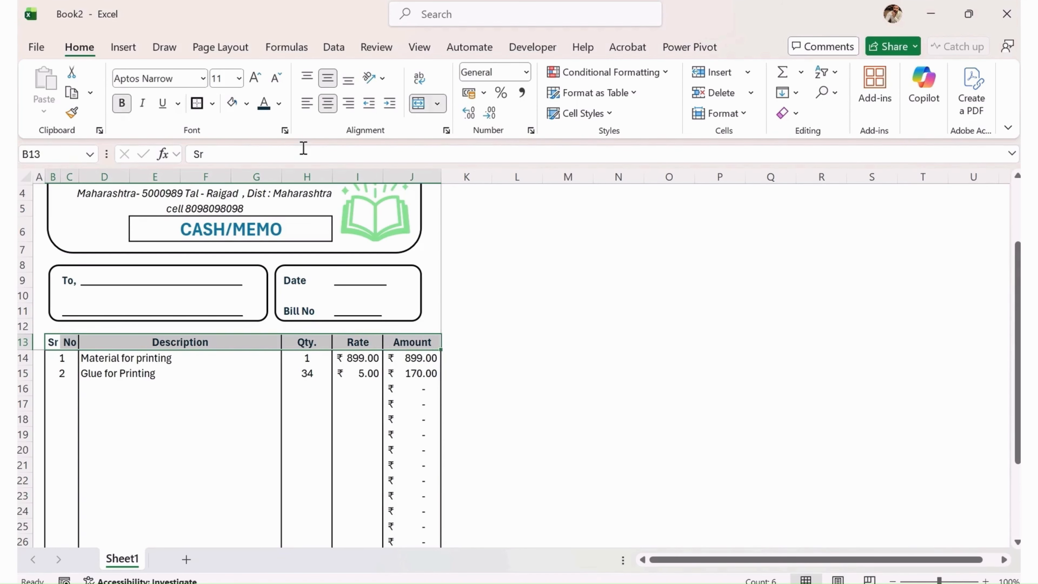
click(246, 105)
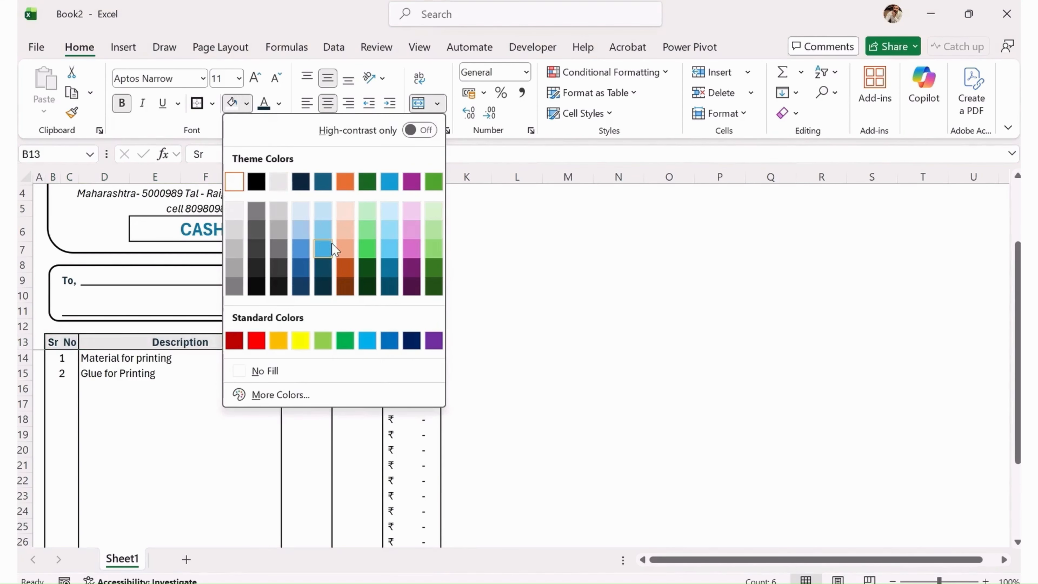
click(326, 231)
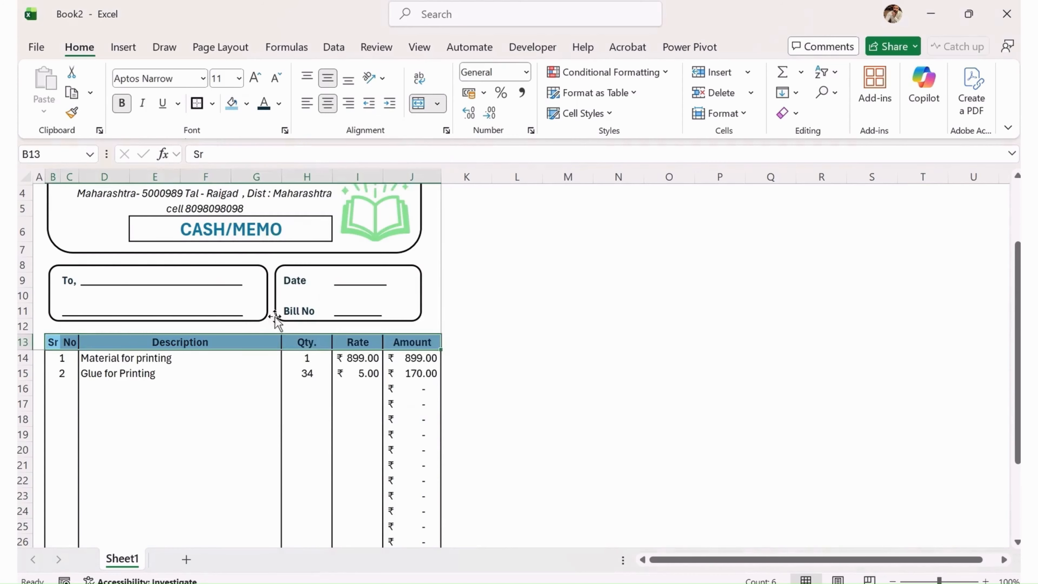
click(256, 388)
scroll(345, 413, up, 1)
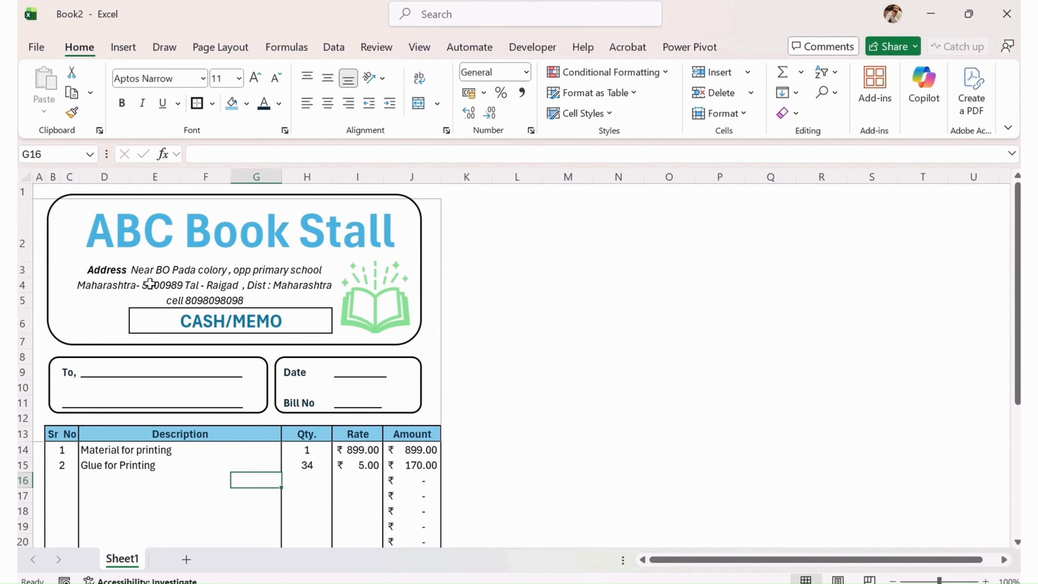
scroll(157, 278, down, 1)
scroll(199, 388, up, 1)
scroll(105, 330, down, 6)
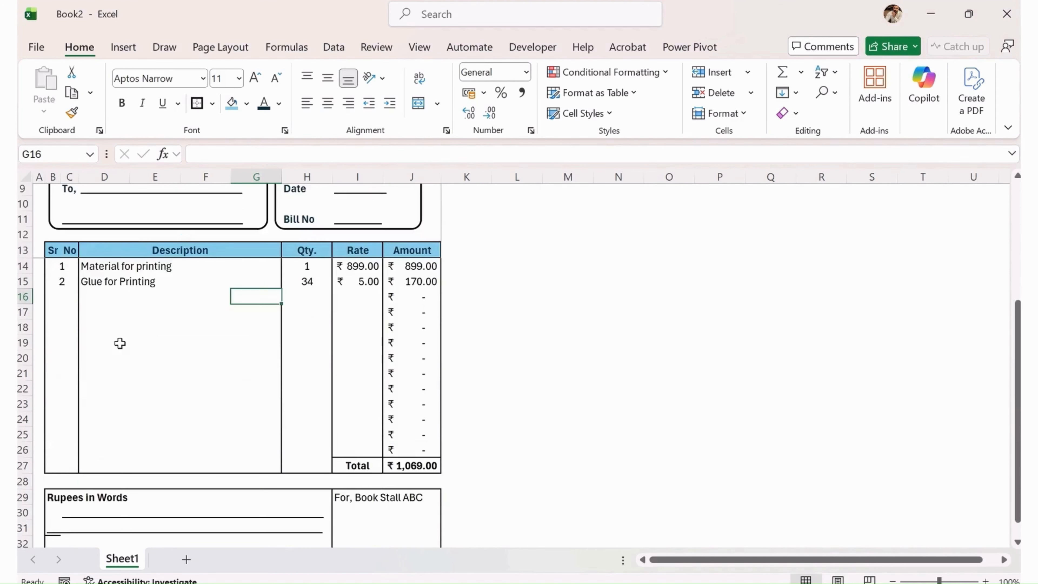
scroll(268, 433, up, 5)
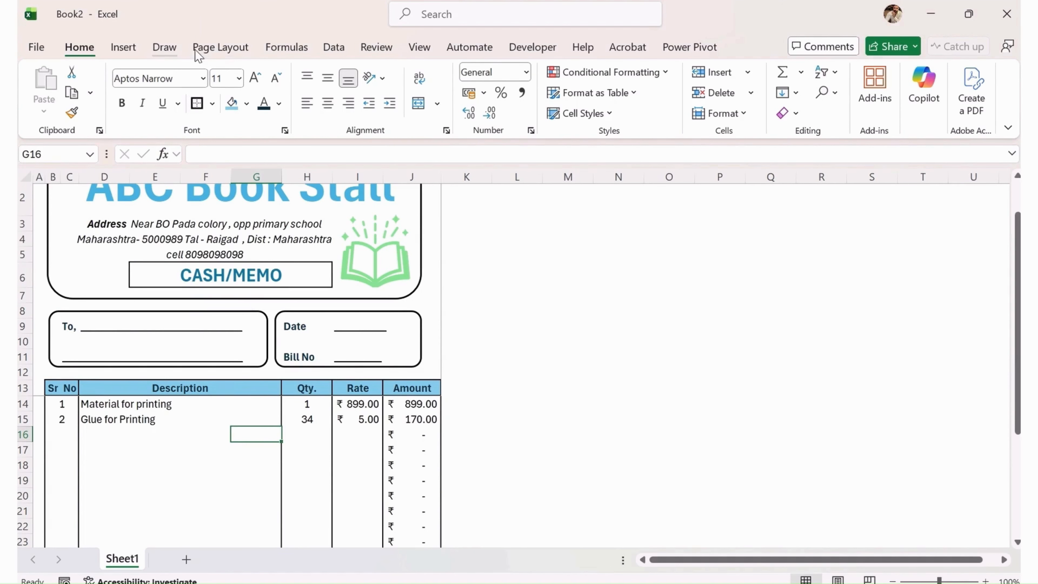
Preview the Page Layout colour schemes and apply Yellow Orange.
click(233, 48)
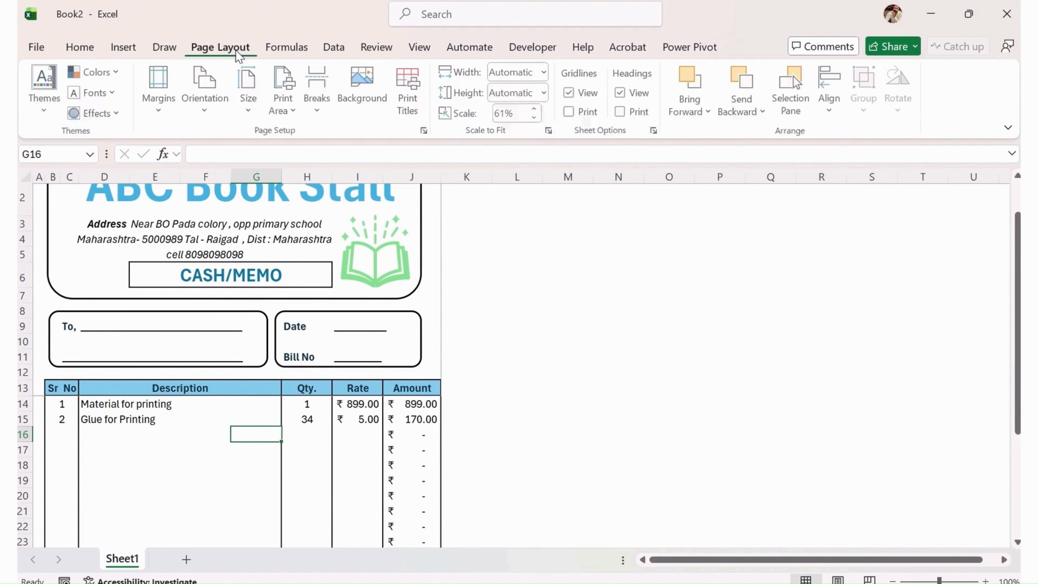
click(109, 75)
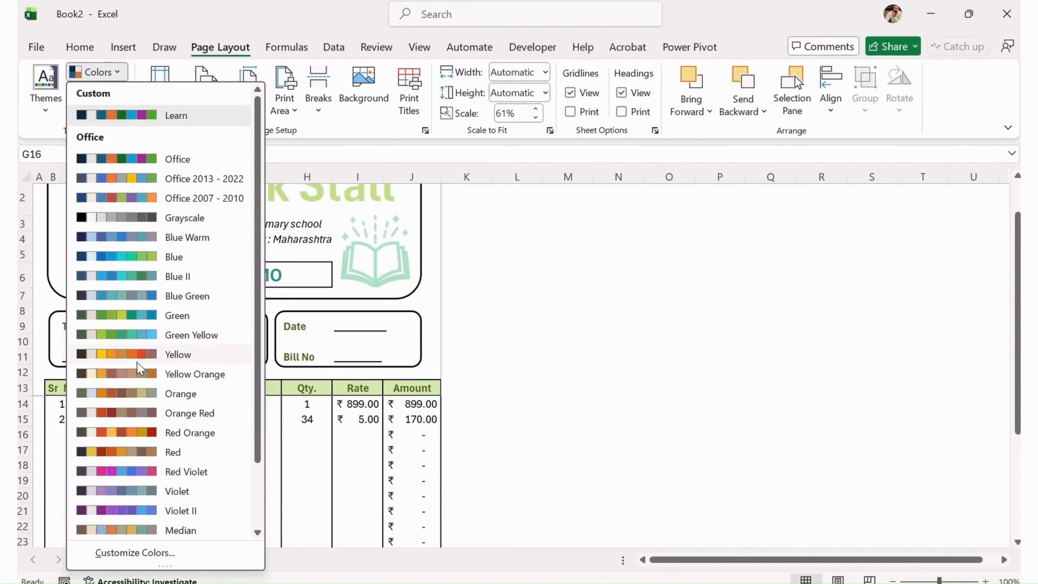
scroll(136, 368, down, 2)
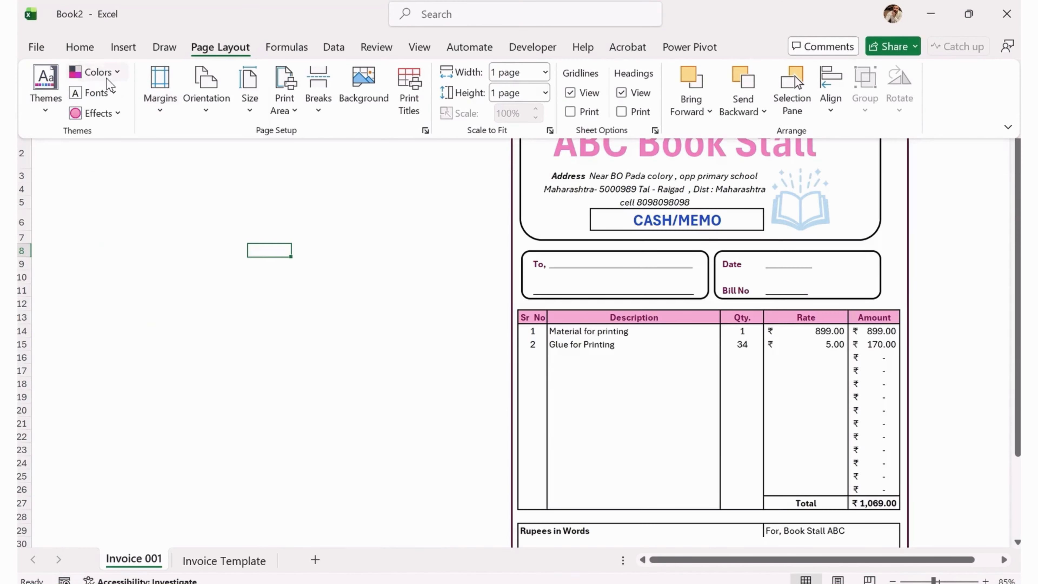
click(108, 82)
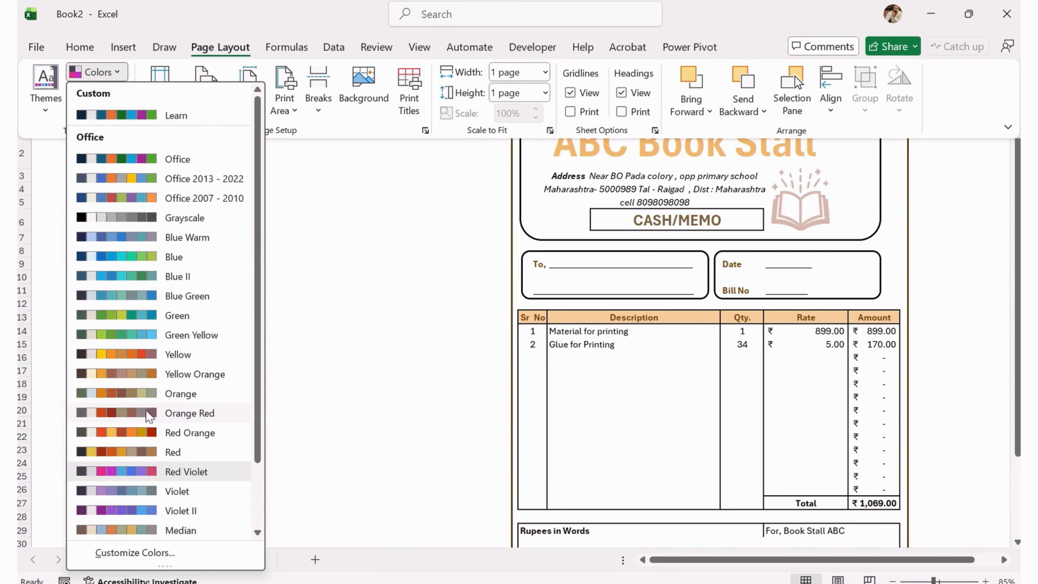
scroll(149, 415, down, 4)
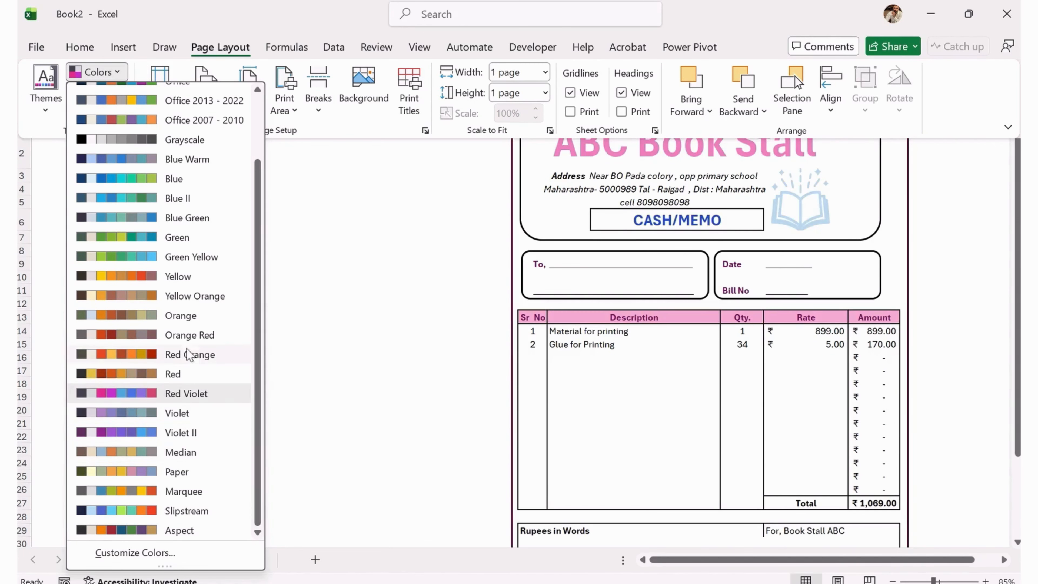
click(192, 295)
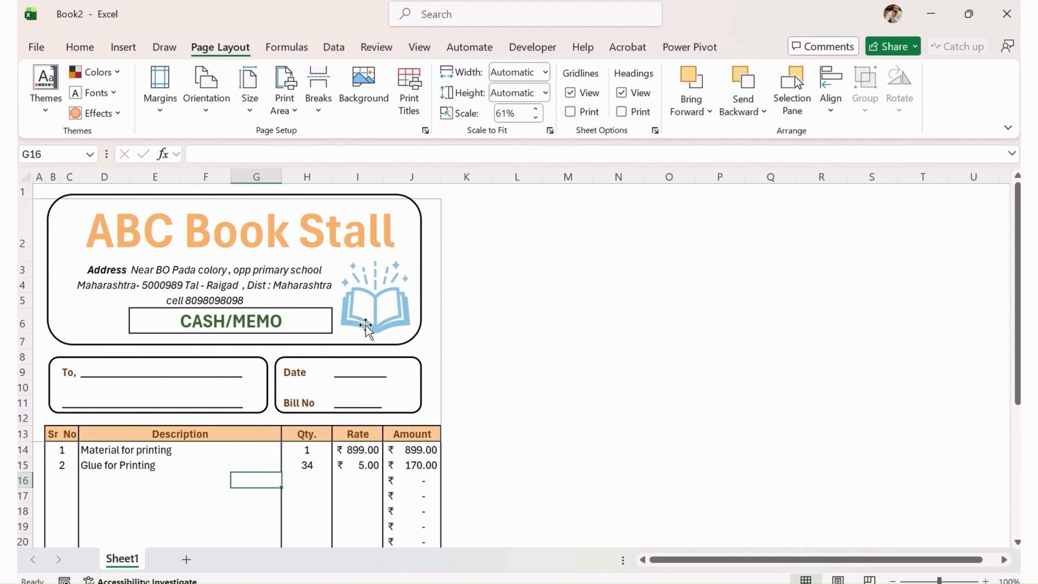
scroll(367, 325, down, 1)
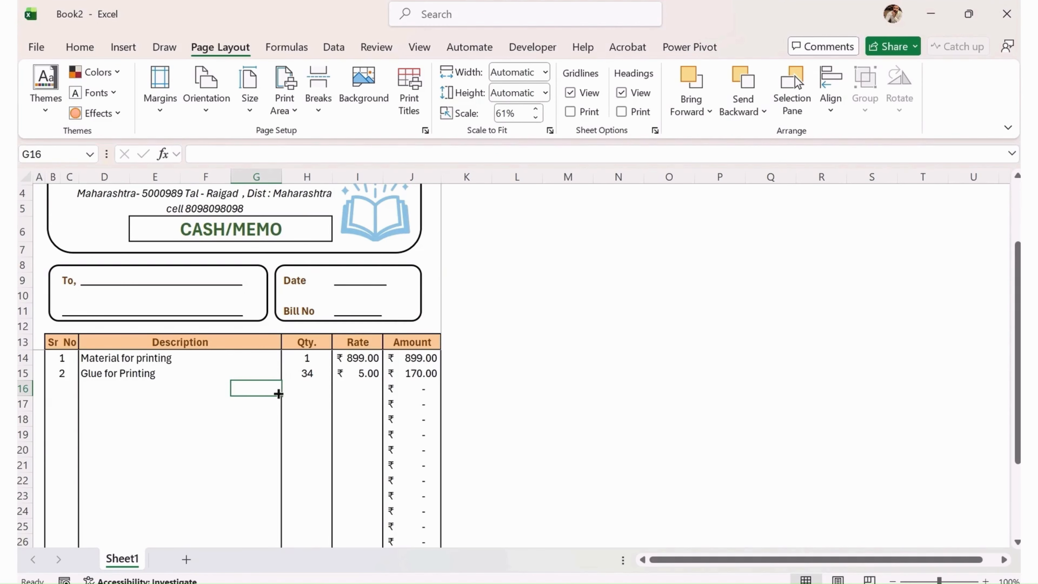
Rename the Sheet1 tab to 'Invoice 001'.
scroll(218, 375, down, 3)
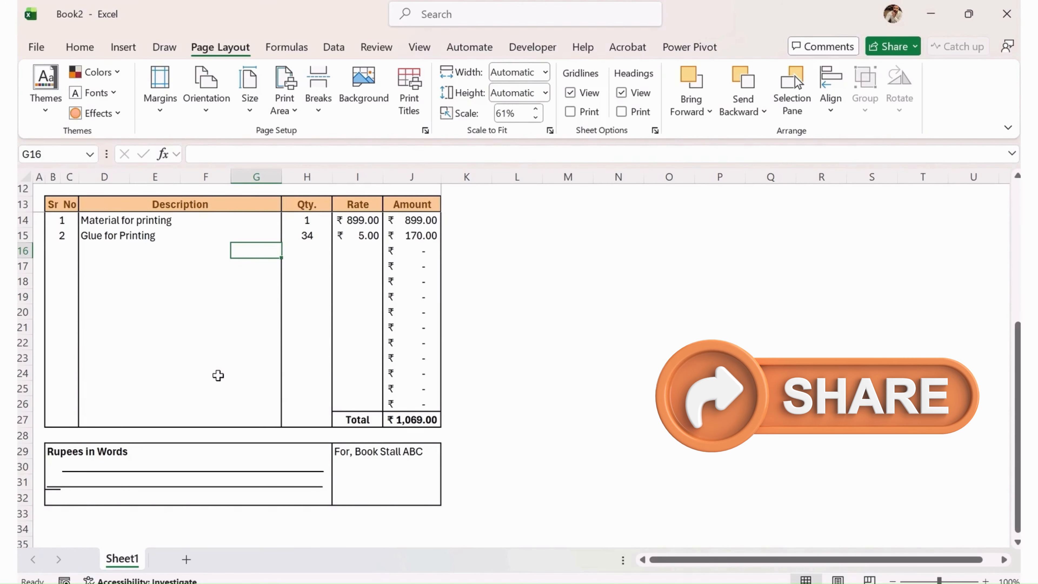
double_click(123, 558)
text(Invoice)
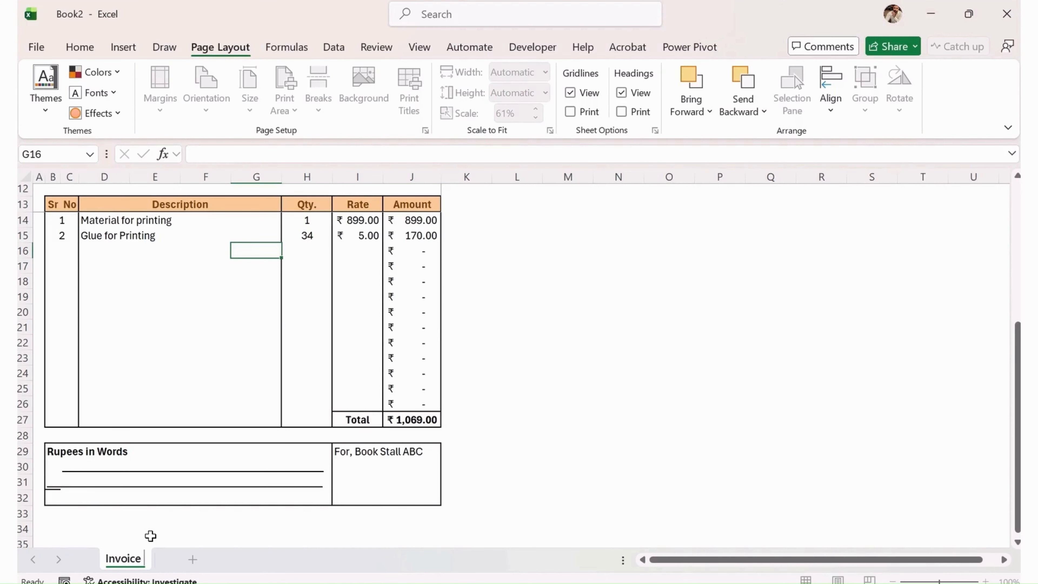
text( 001)
click(242, 526)
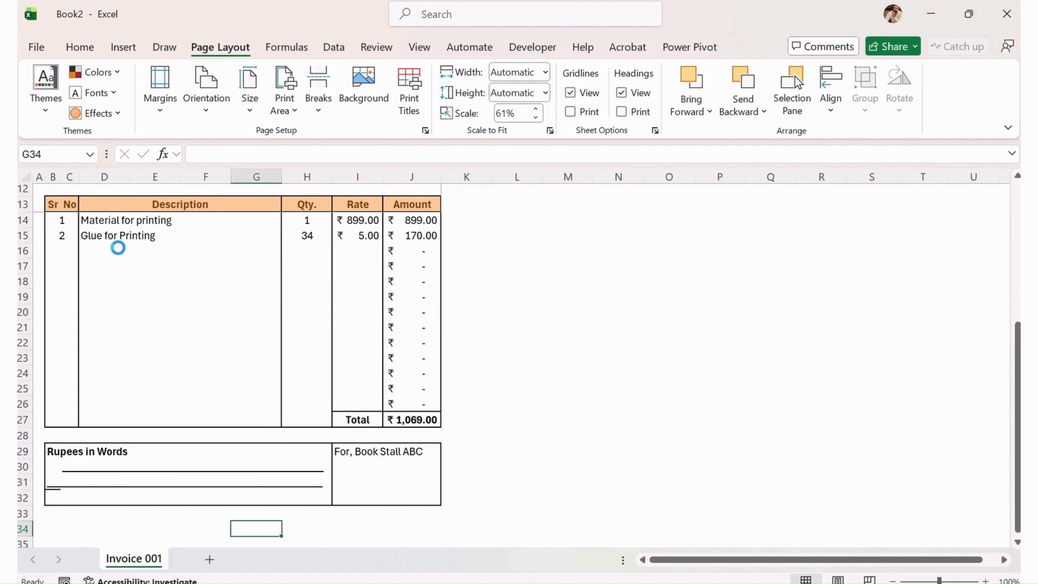
key(ctrl+p)
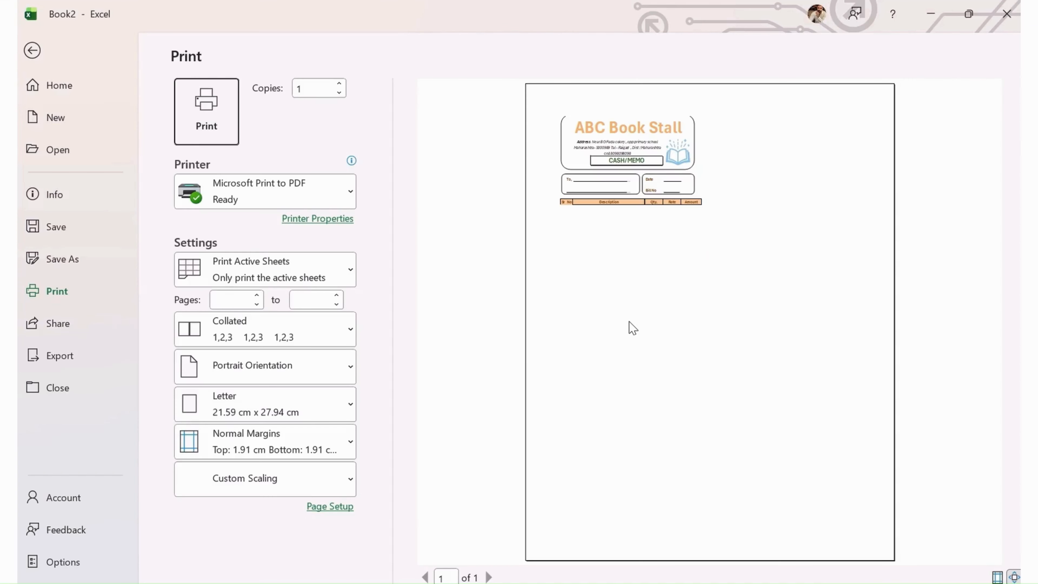
key(Escape)
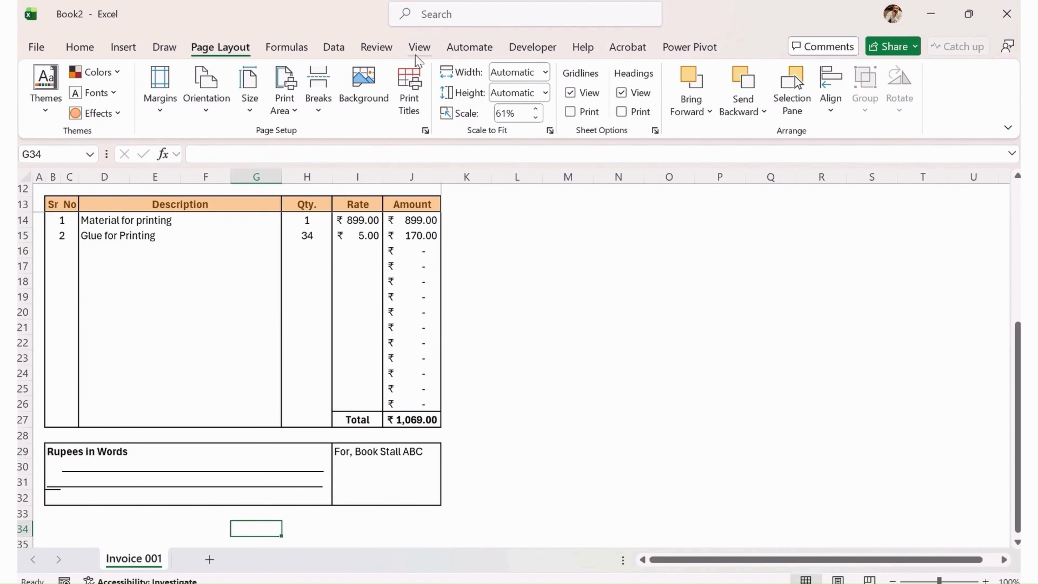
In Page Break Preview, drag the print-area borders so rows 1–33 fit on Page 1.
click(417, 46)
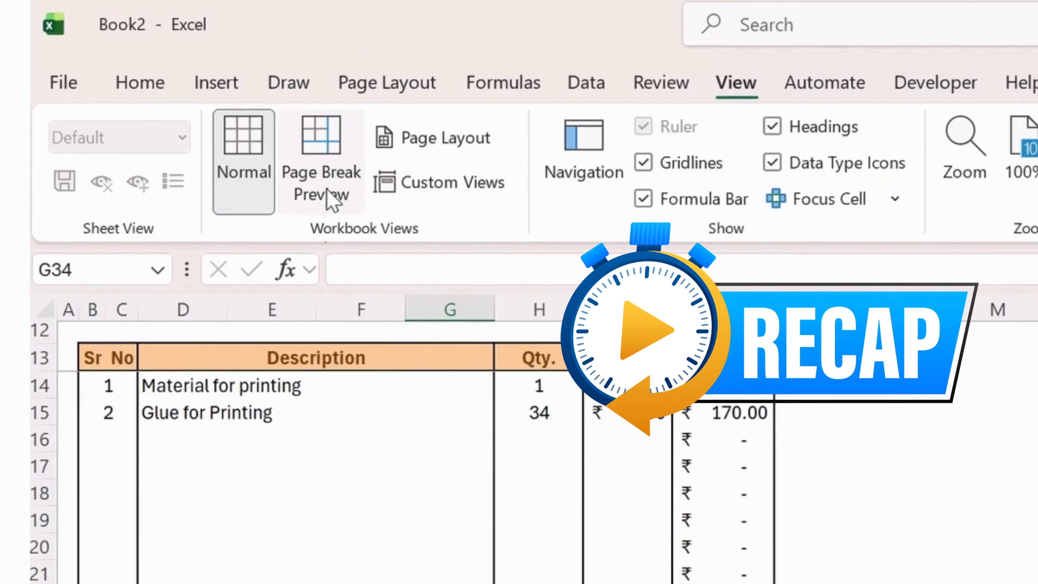
click(329, 196)
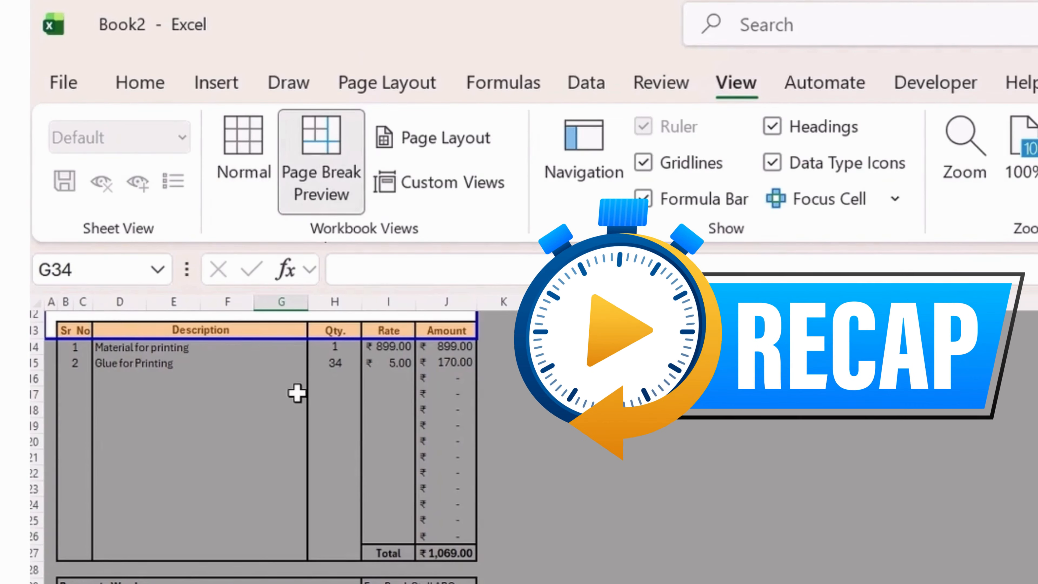
scroll(297, 394, up, 3)
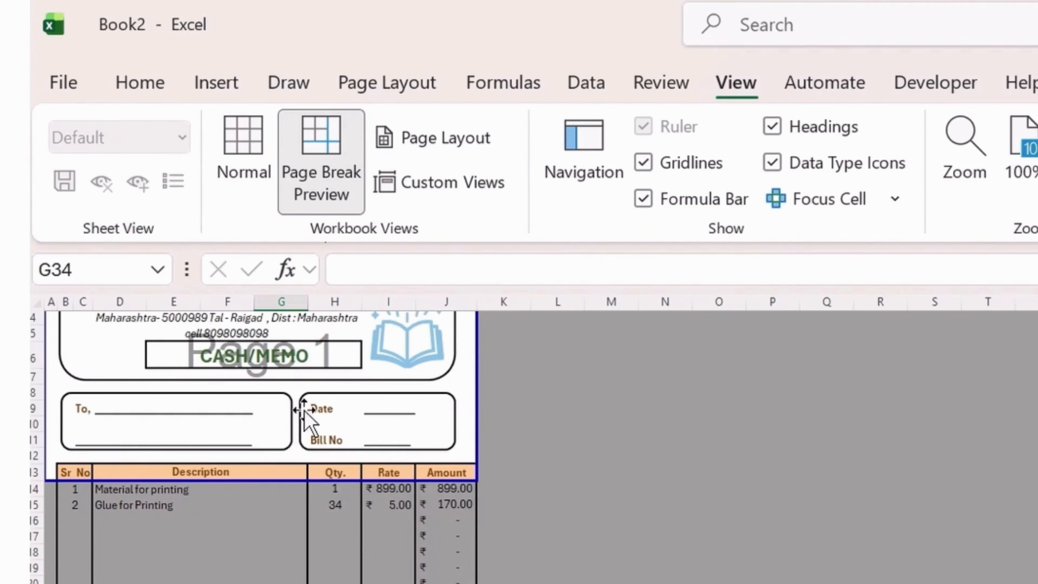
scroll(303, 413, up, 2)
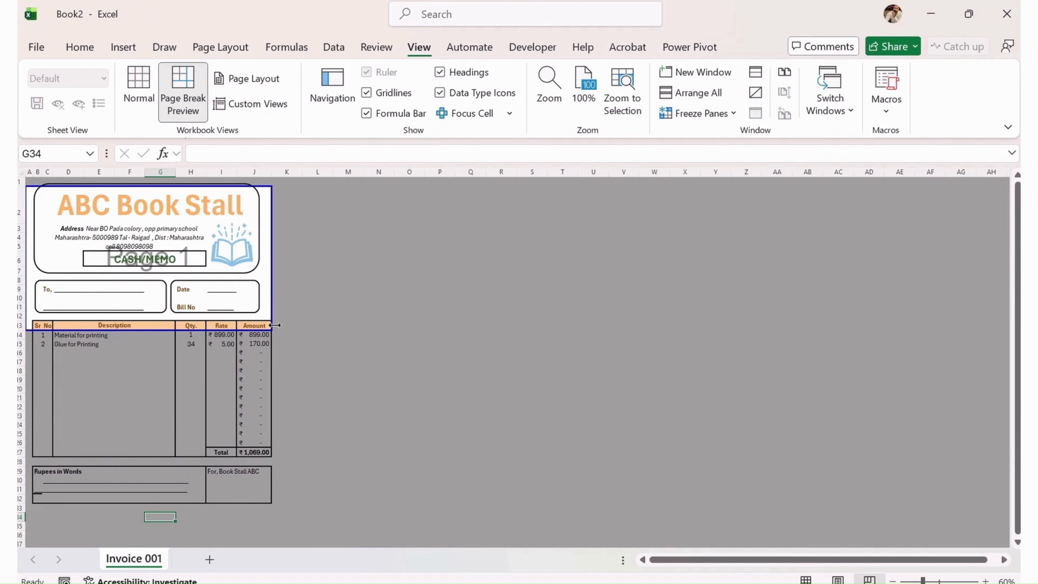
drag(269, 332, 278, 513)
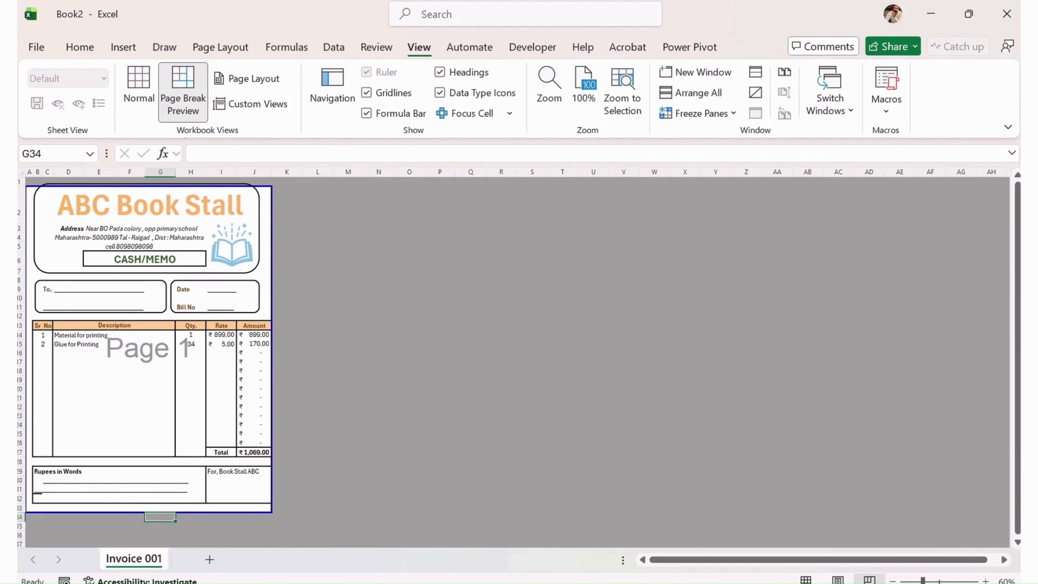
drag(272, 189, 272, 179)
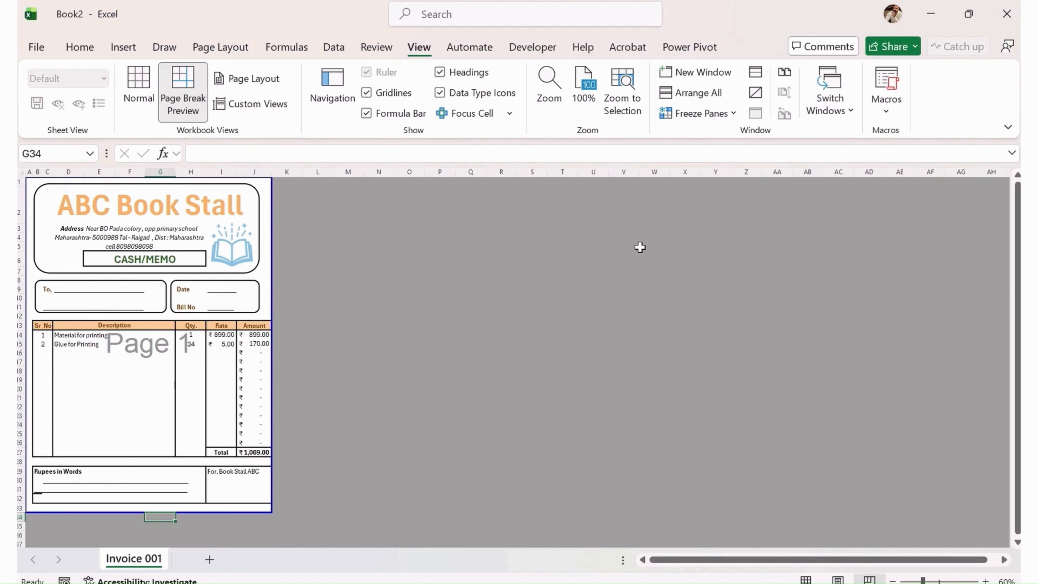
click(135, 91)
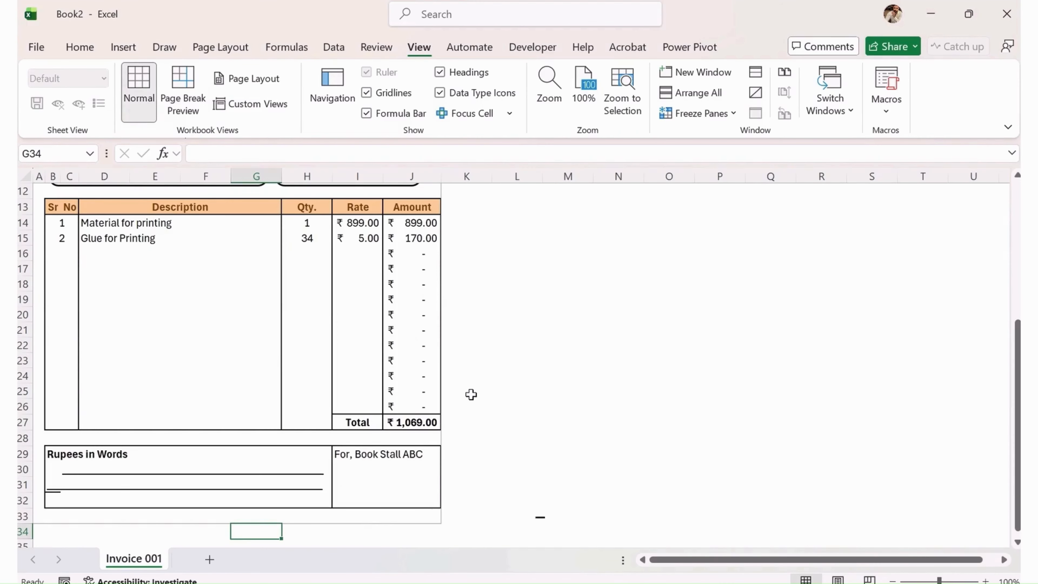
Apply the Blue Green colour scheme from Page Layout > Colors.
scroll(505, 361, up, 3)
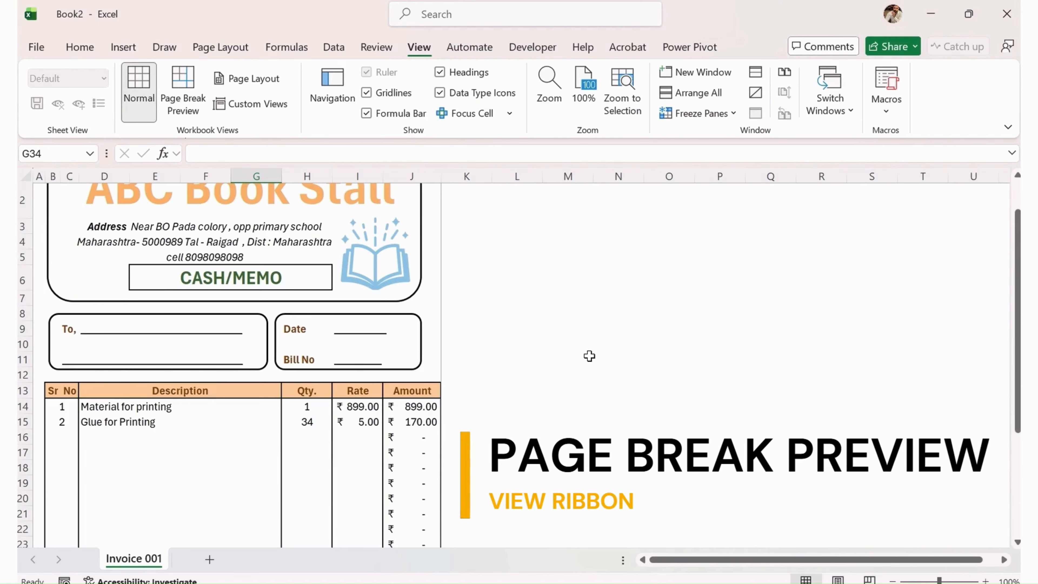
scroll(261, 360, up, 1)
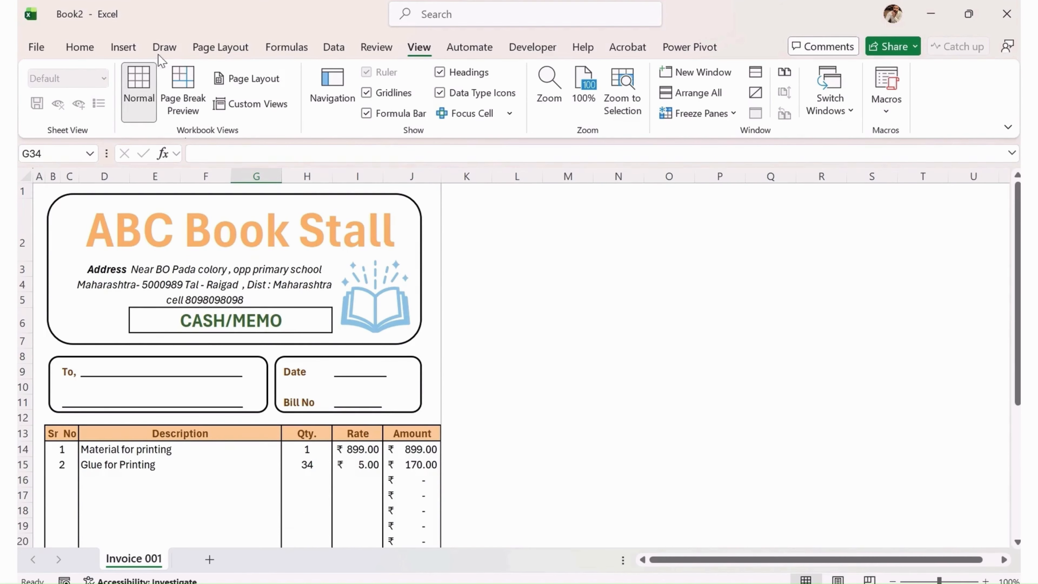
click(276, 50)
click(224, 49)
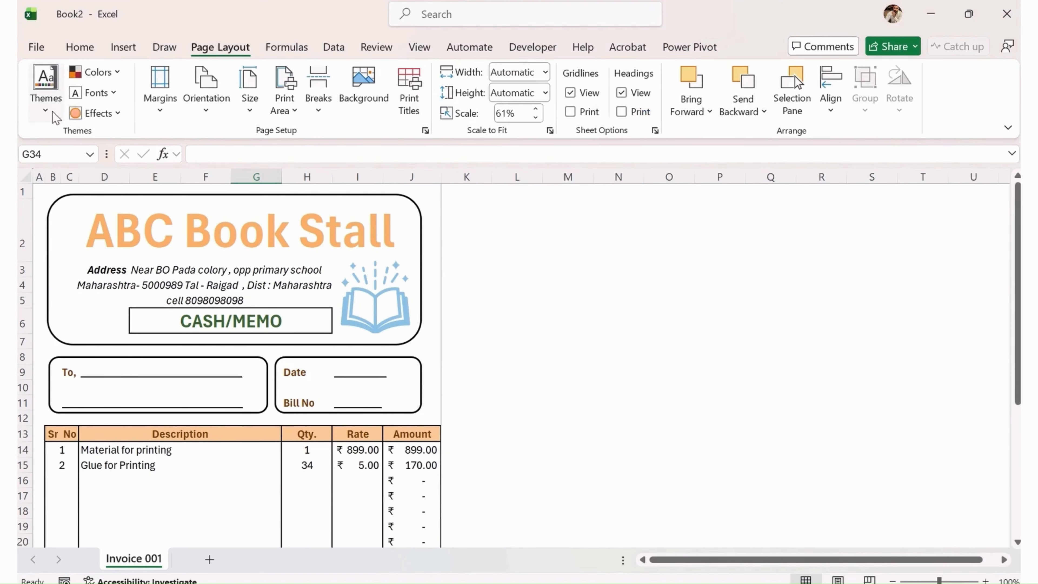
click(101, 74)
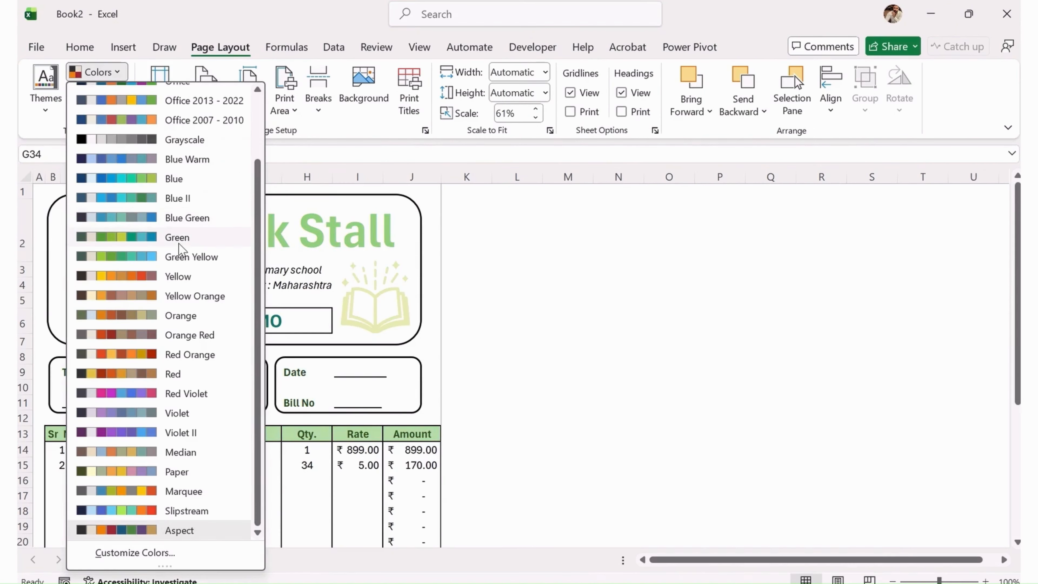
click(185, 218)
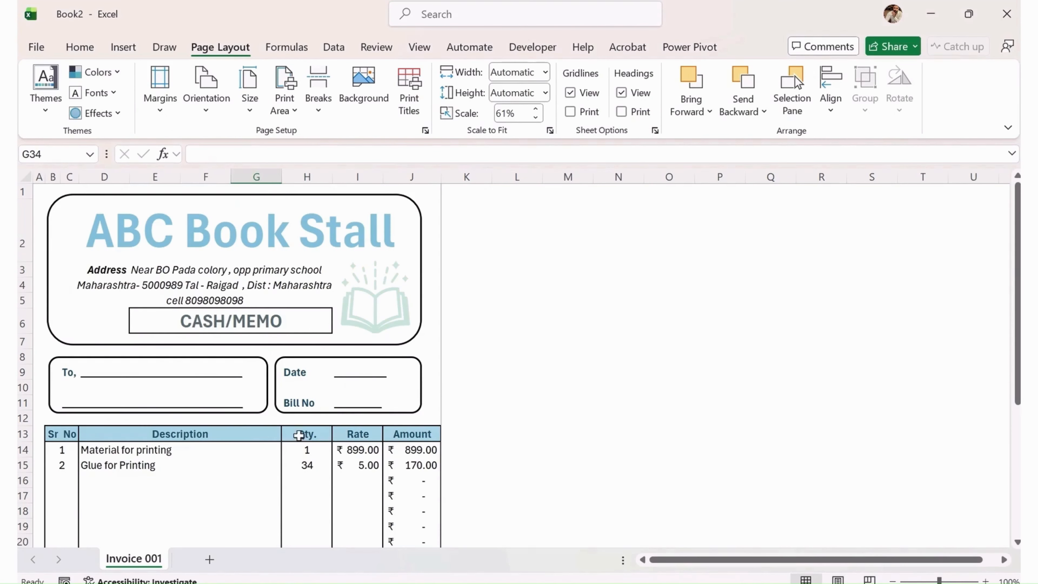
scroll(266, 323, down, 2)
scroll(246, 401, up, 2)
Try the Main Event document theme, revert it, and reopen the Themes gallery.
click(45, 111)
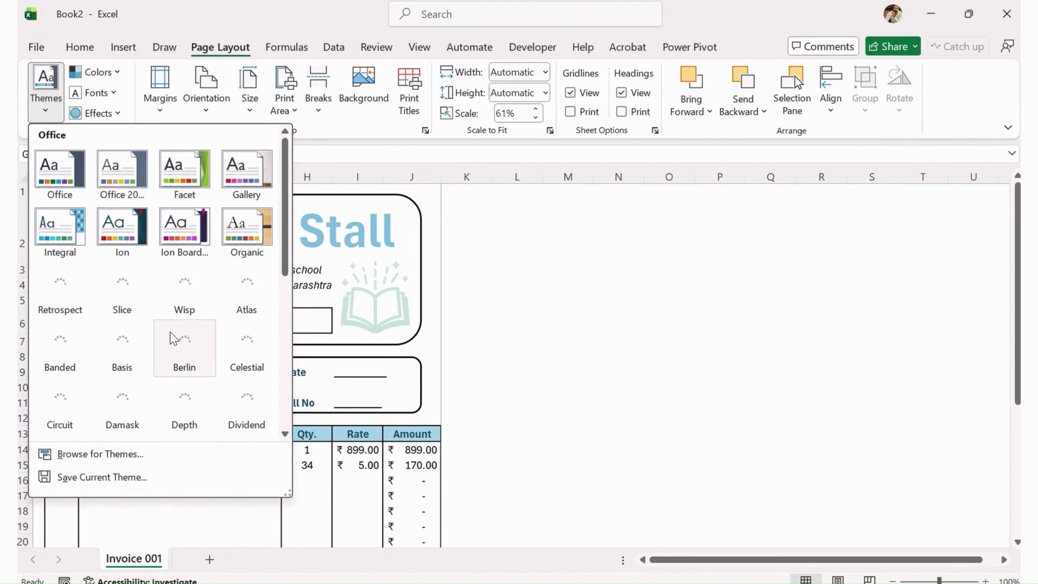
scroll(193, 337, down, 3)
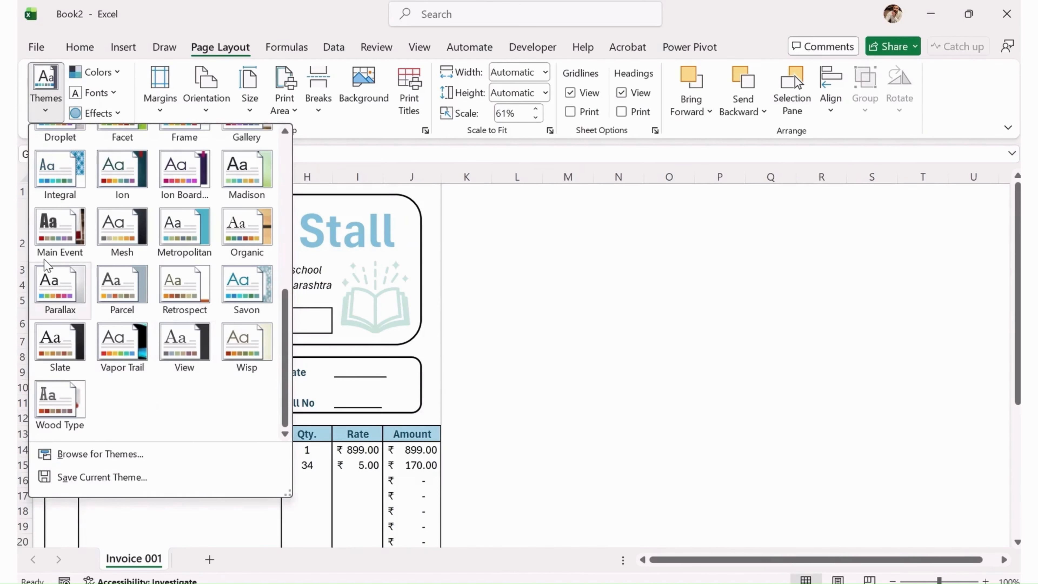
click(59, 243)
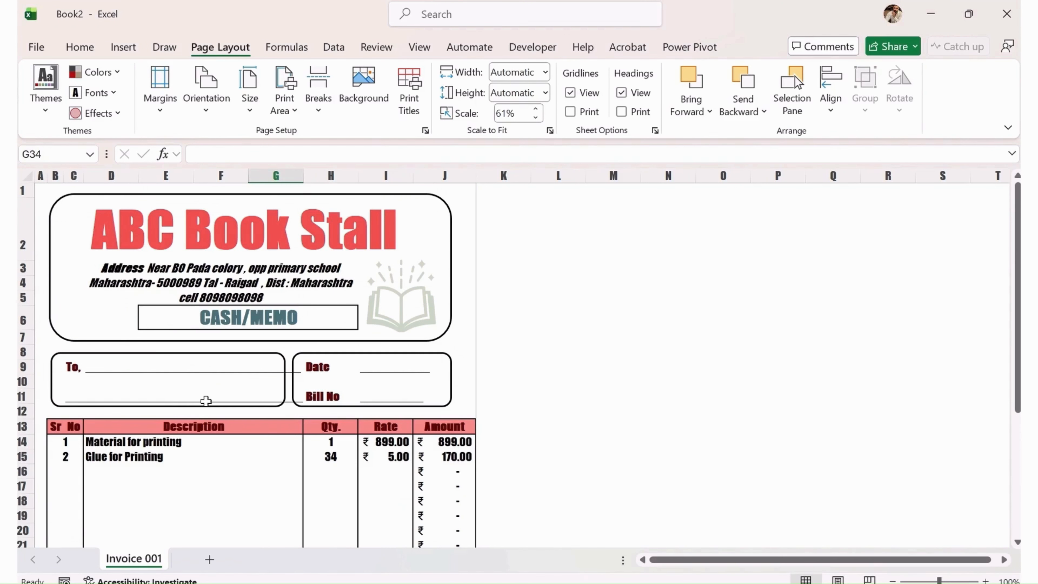
scroll(216, 360, down, 5)
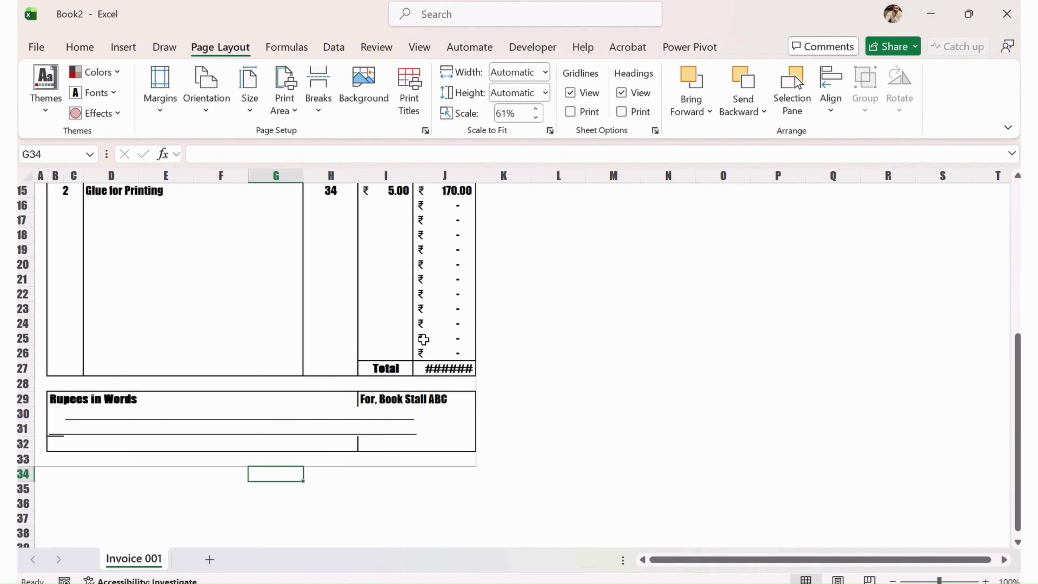
scroll(423, 341, up, 5)
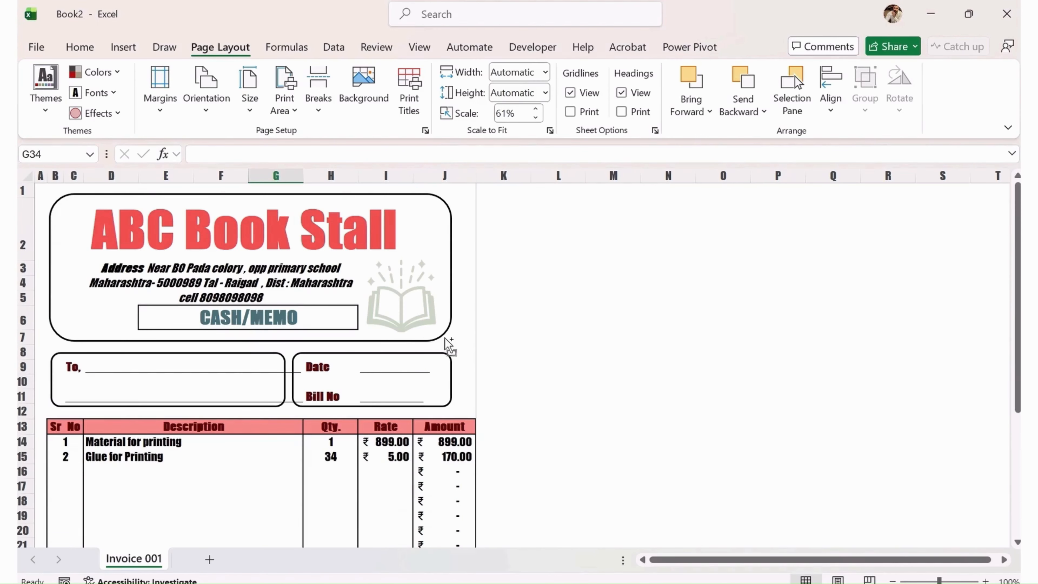
scroll(445, 341, down, 7)
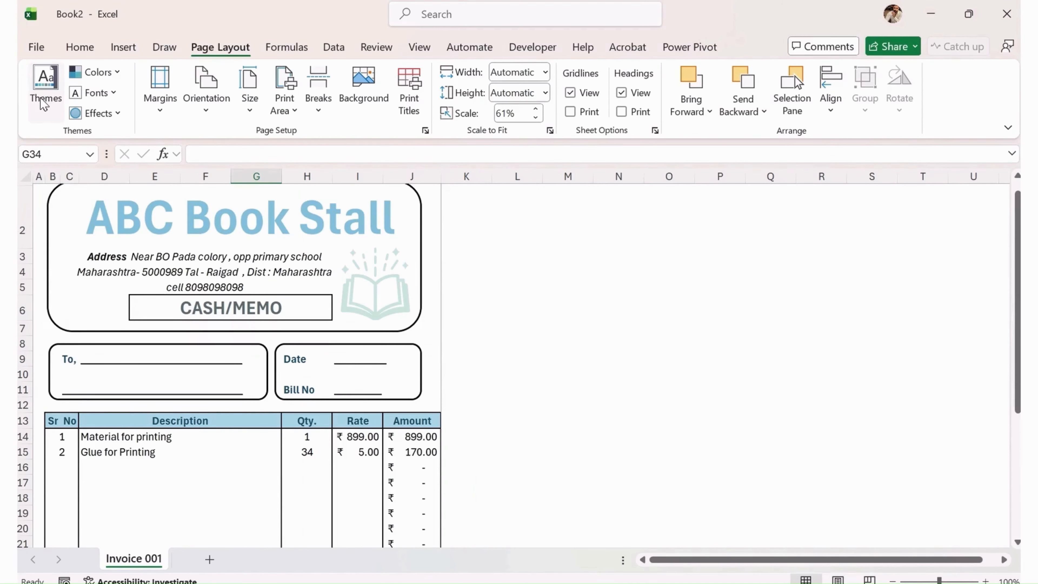
click(44, 110)
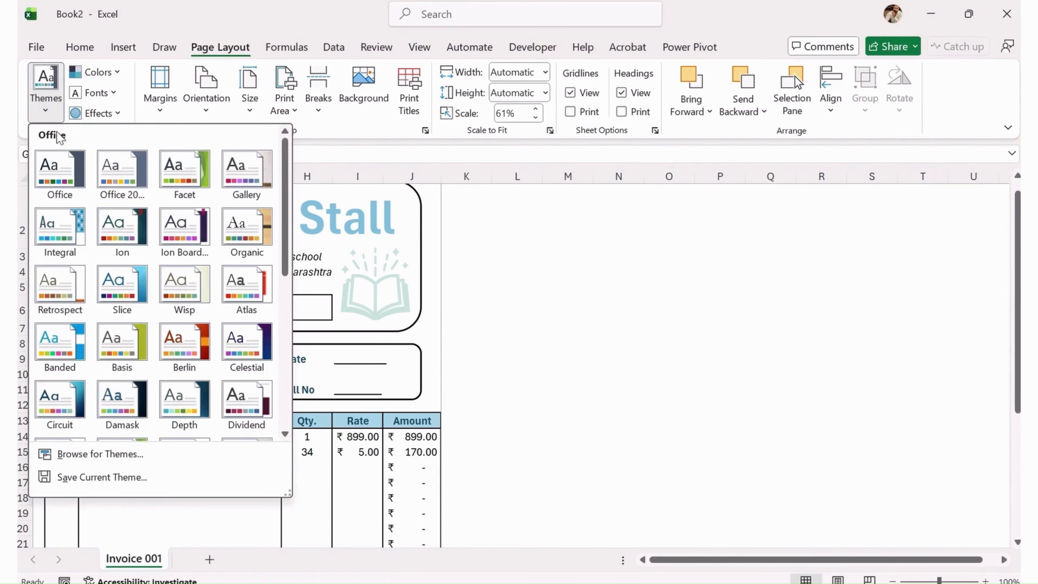
scroll(104, 254, down, 3)
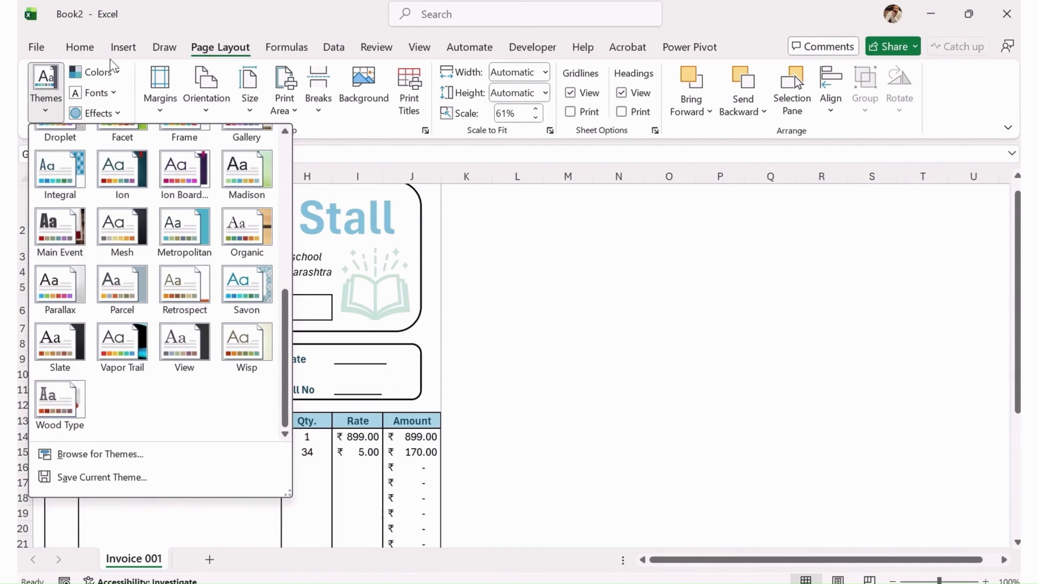
Apply the Red Violet colour scheme so the shop title and table header turn pink.
click(111, 73)
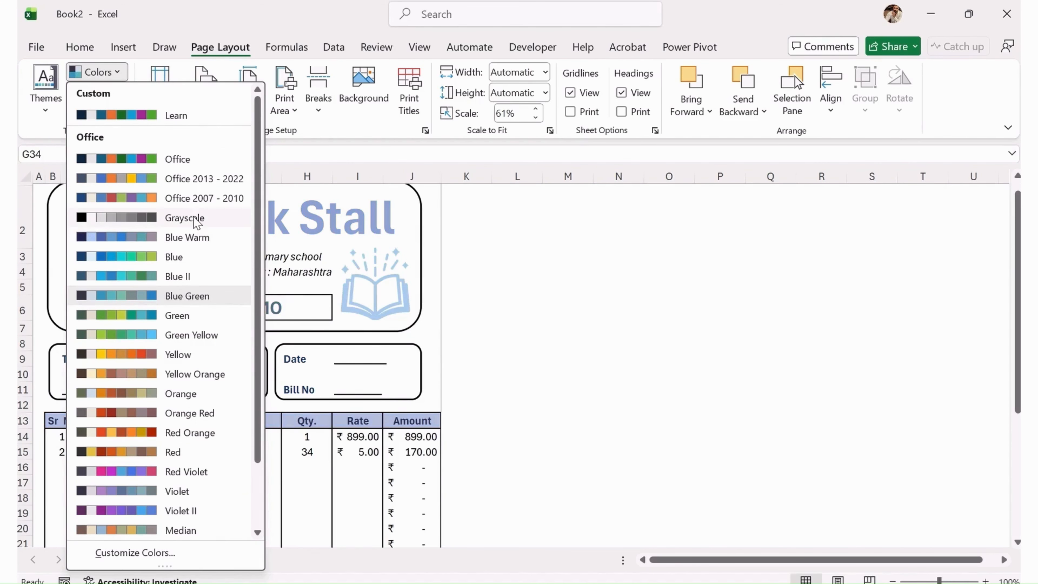
scroll(208, 409, down, 2)
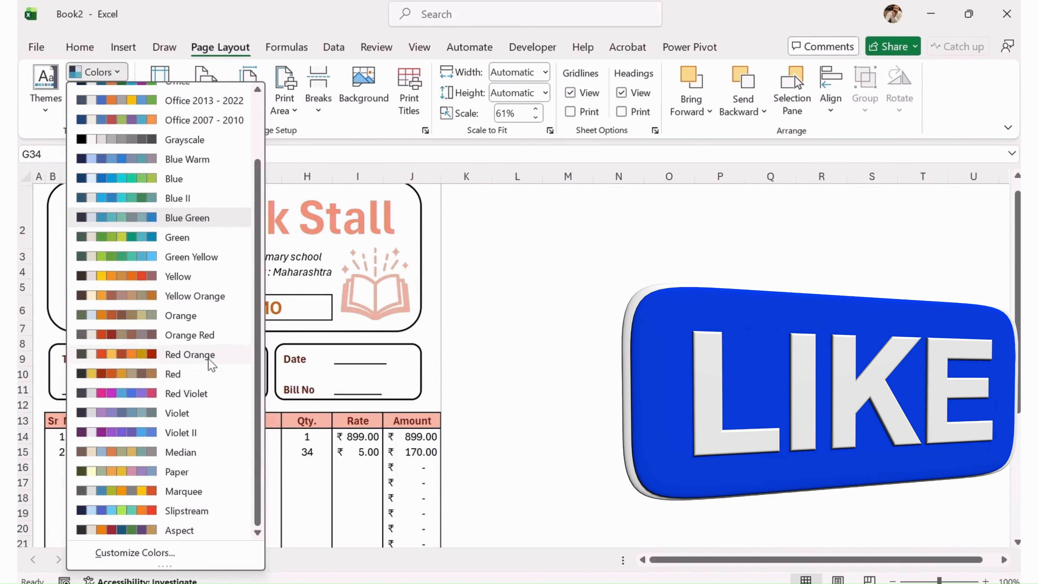
click(186, 393)
click(509, 357)
scroll(278, 415, up, 1)
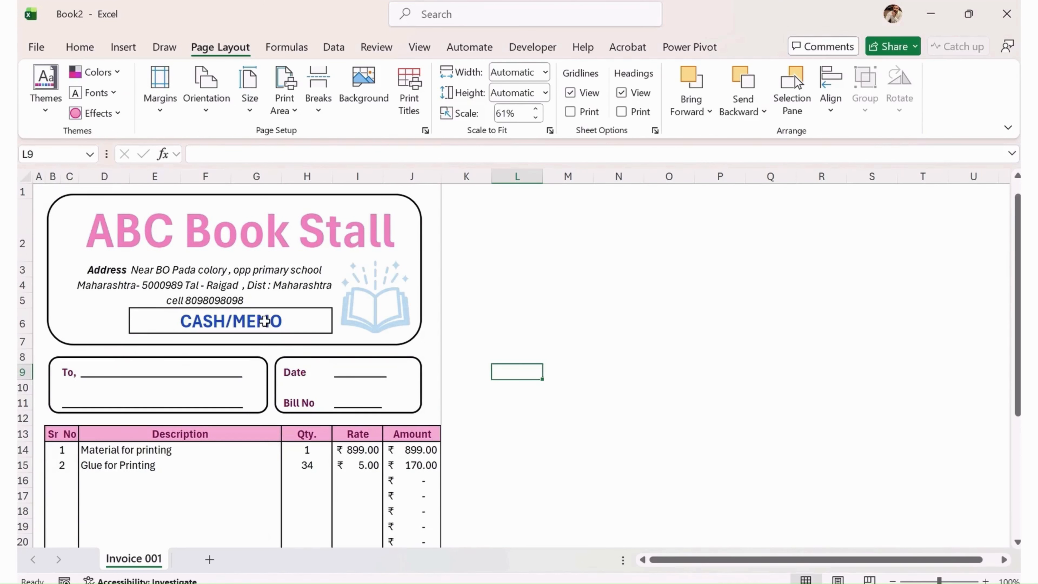
scroll(344, 378, down, 4)
Scale the invoice to Fit Sheet on One Page and print it with Microsoft Print to PDF.
scroll(400, 433, up, 1)
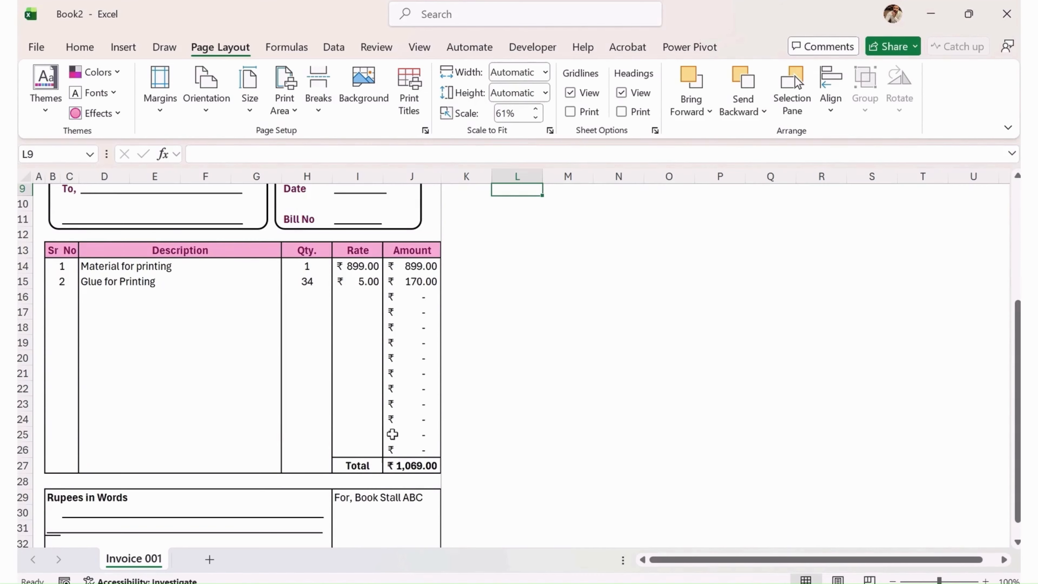
key(ctrl+p)
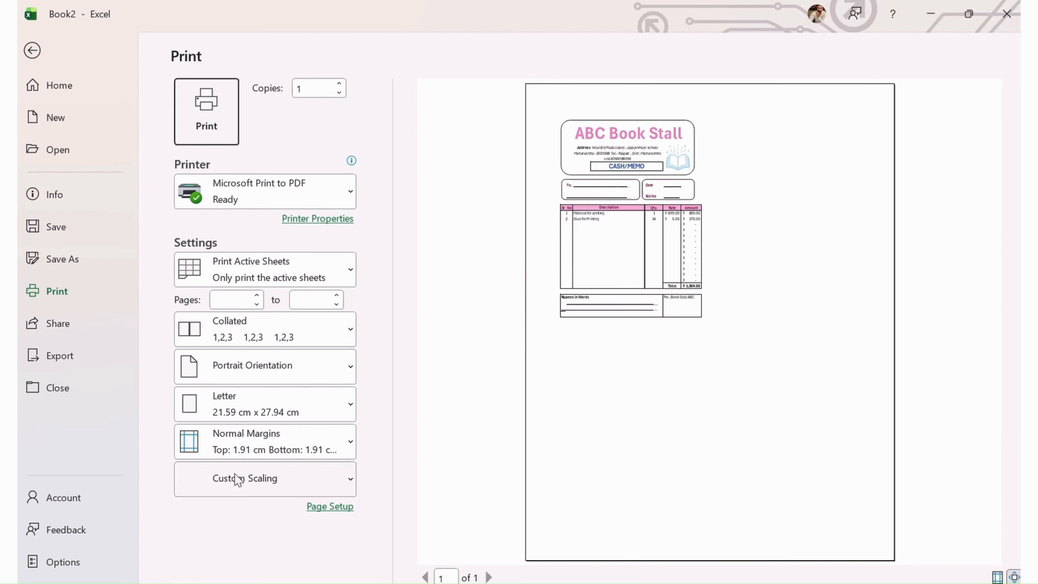
click(252, 483)
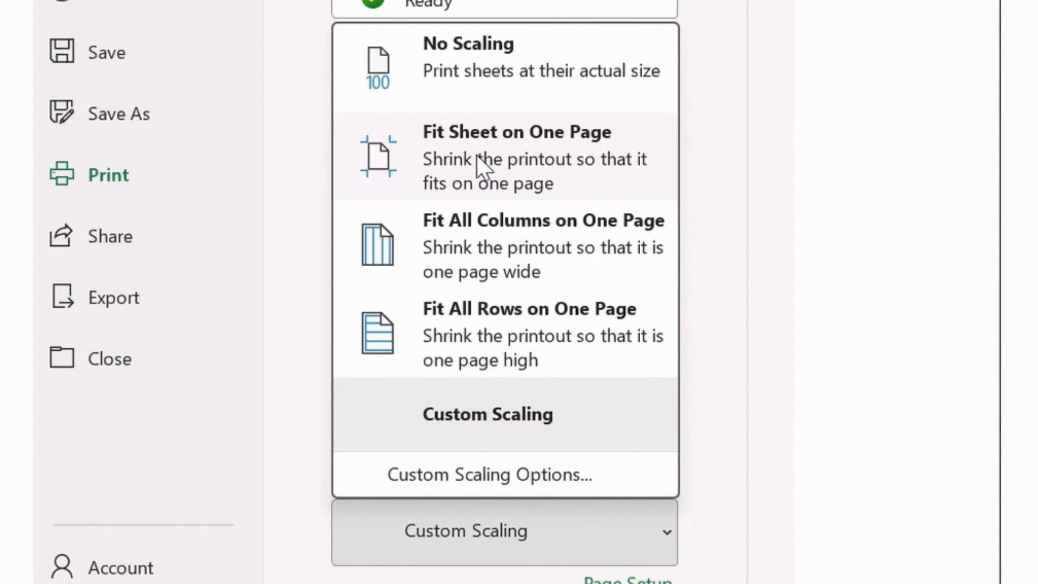
click(478, 162)
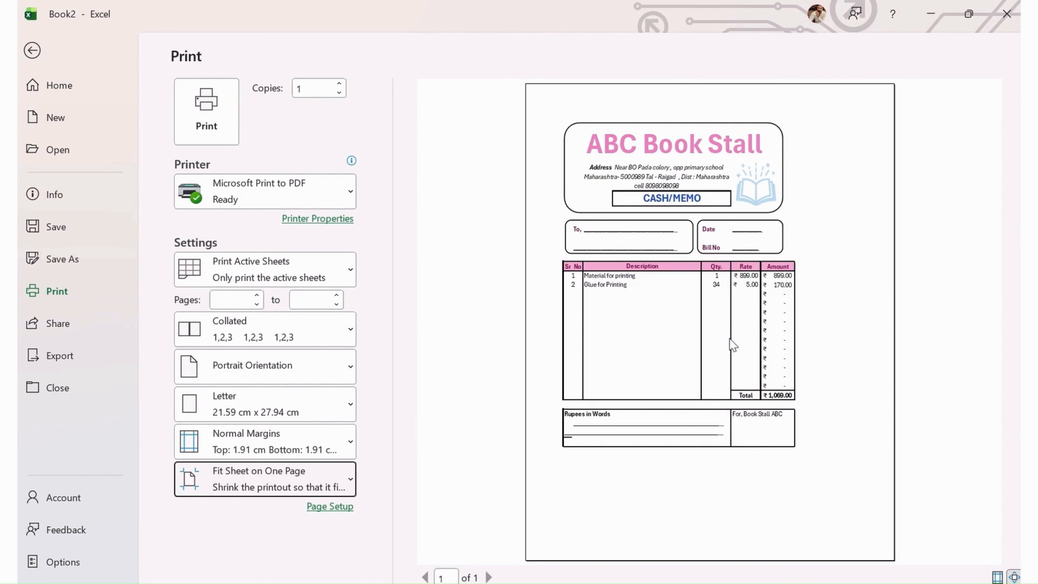
click(190, 110)
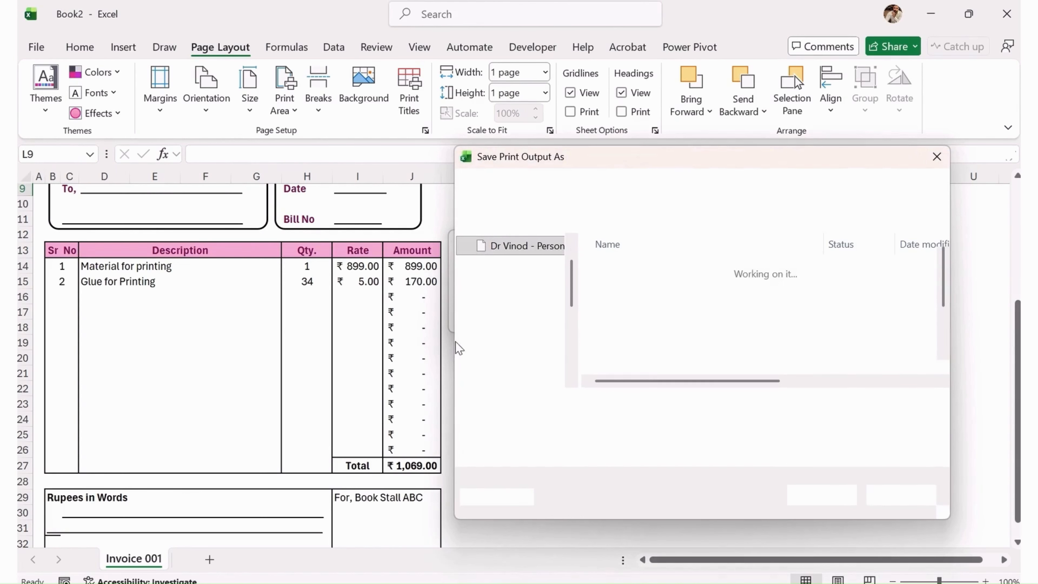
Save the PDF output as 'invoice generate' in the Downloads folder.
click(508, 302)
click(598, 435)
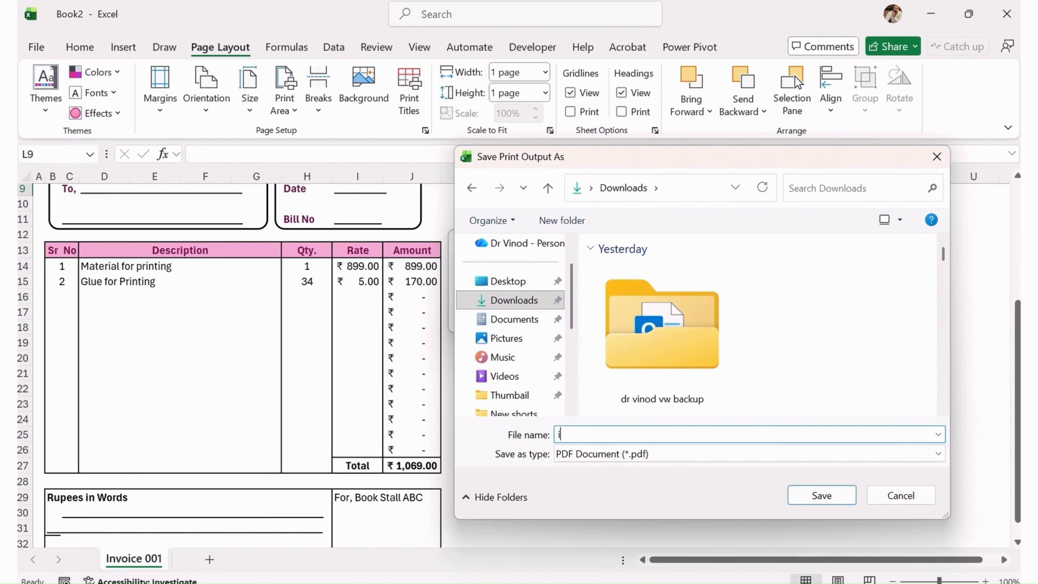
text(ino)
key(BackSpace)
text(voice generate)
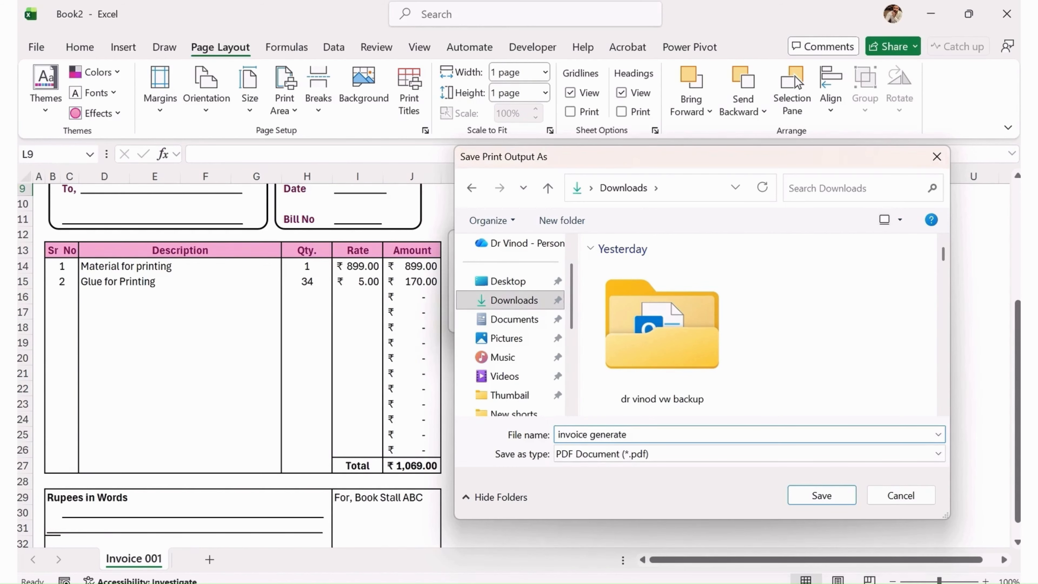
key(Return)
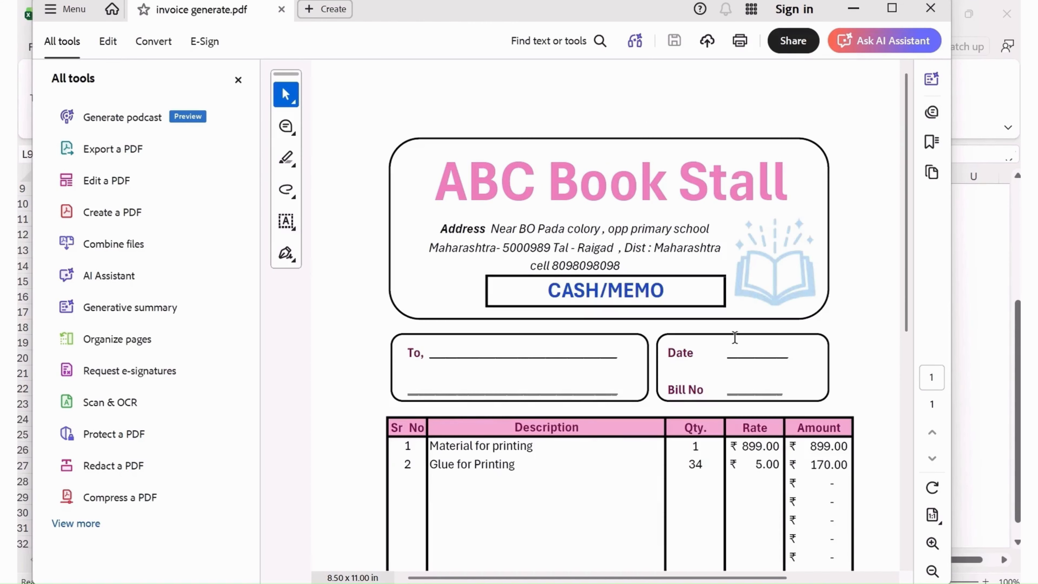
Maximize Acrobat and scroll through invoice generate.pdf to confirm the cash memo fits one page.
click(892, 8)
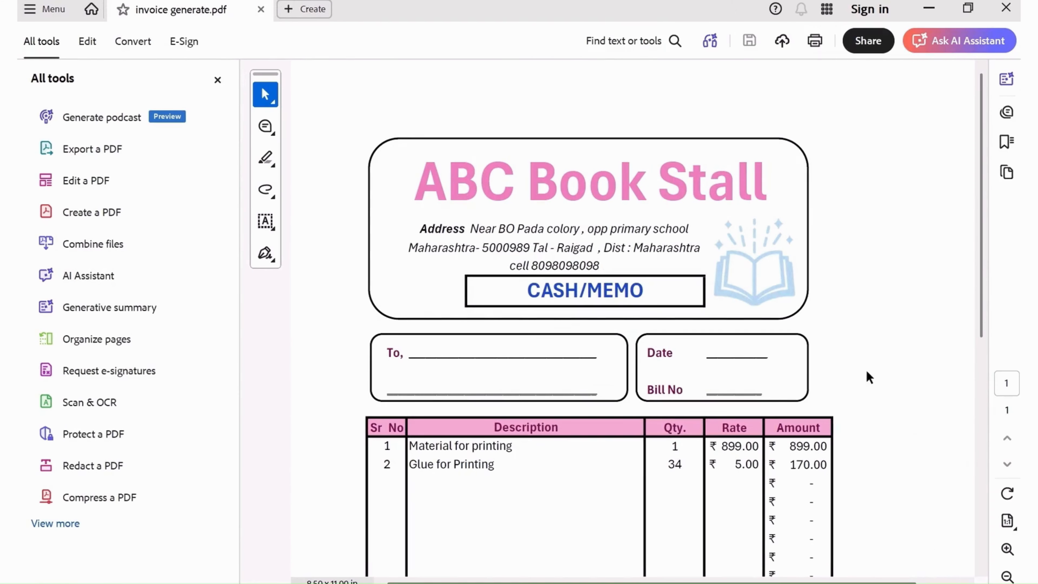
scroll(789, 348, down, 4)
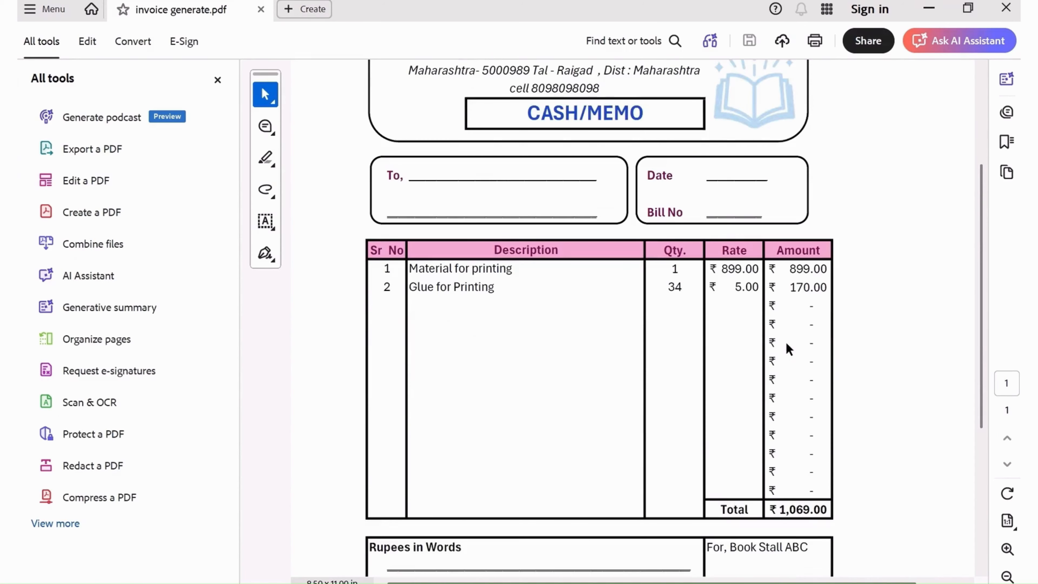
scroll(786, 344, down, 6)
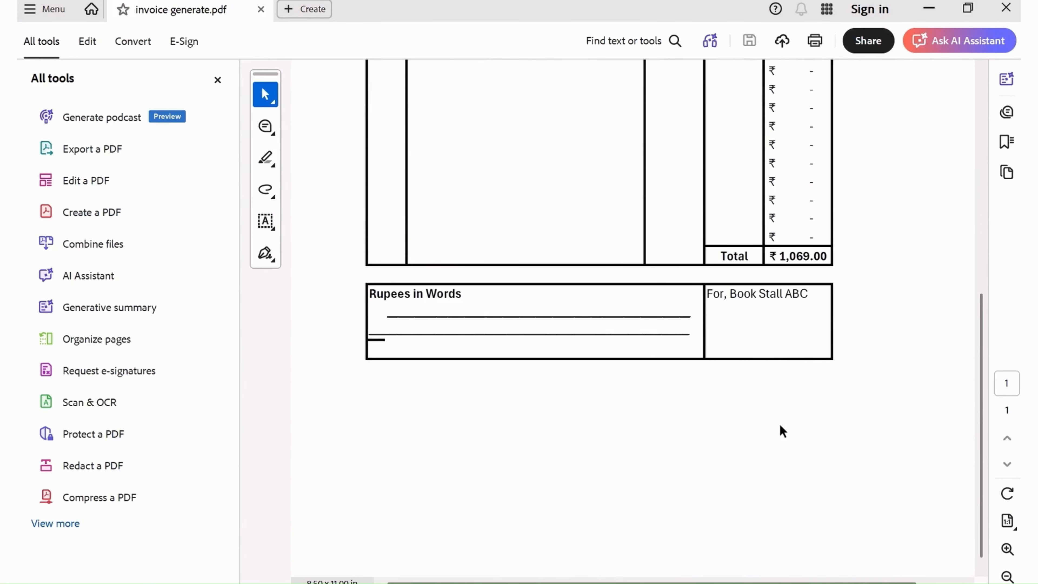
scroll(779, 424, up, 7)
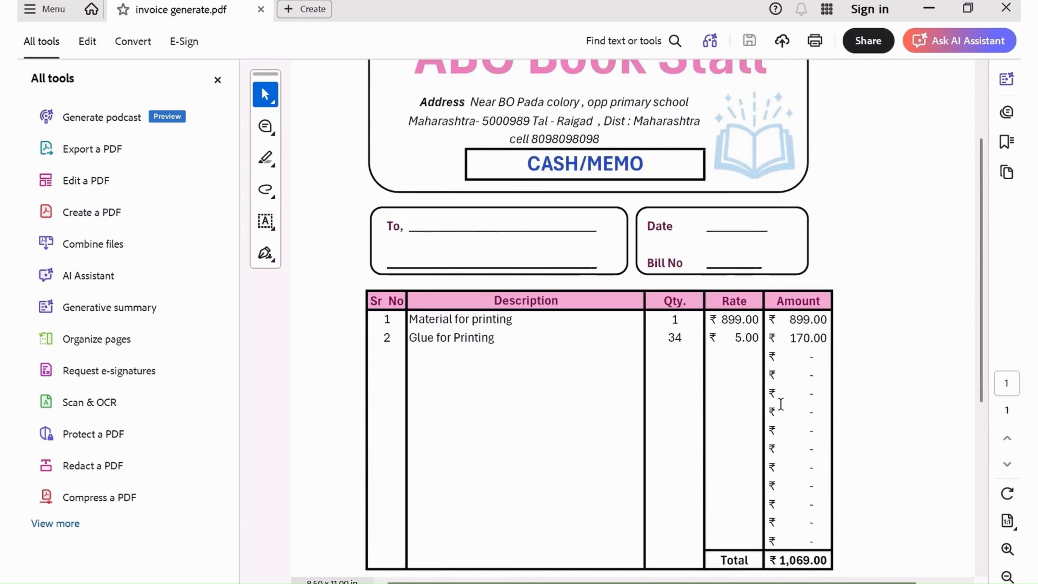
scroll(781, 403, up, 3)
scroll(510, 334, down, 5)
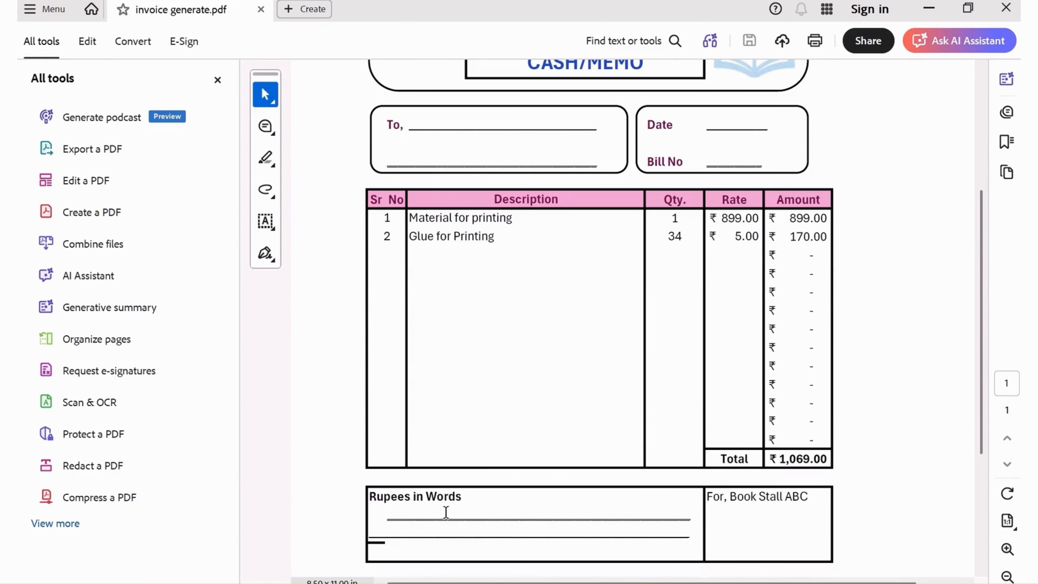
scroll(417, 409, down, 2)
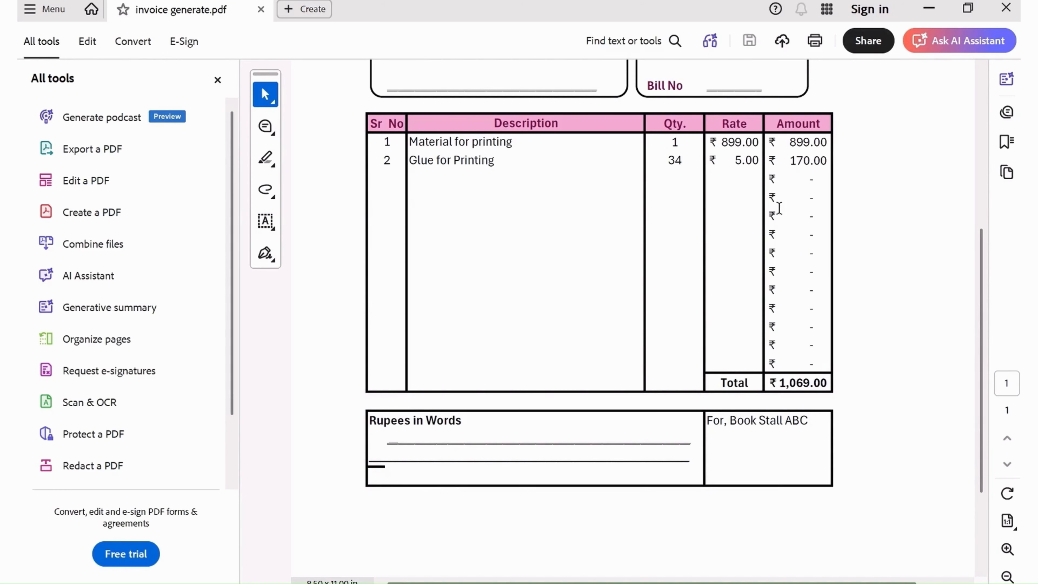
scroll(851, 302, up, 3)
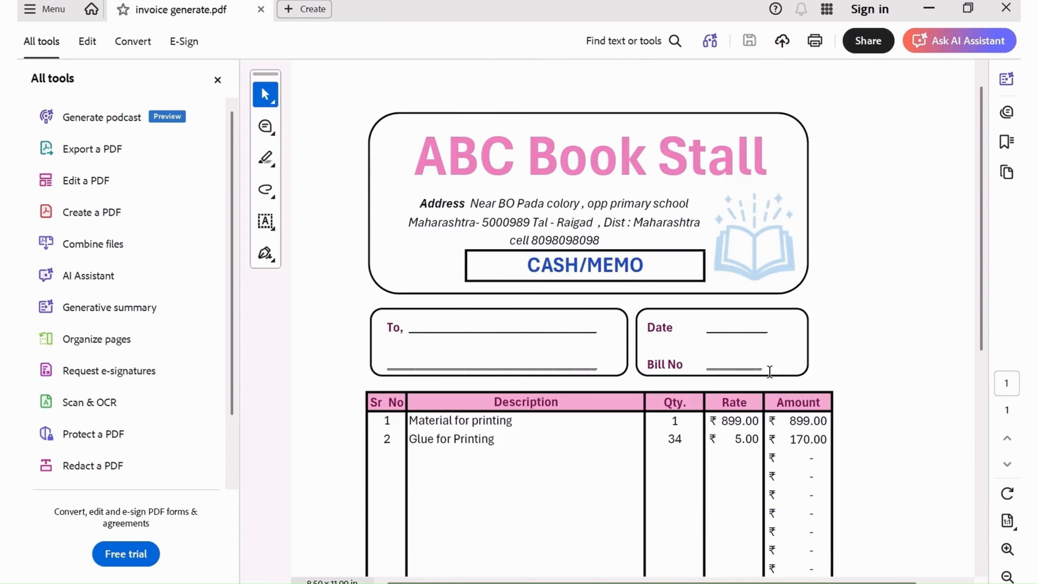
scroll(607, 394, down, 1)
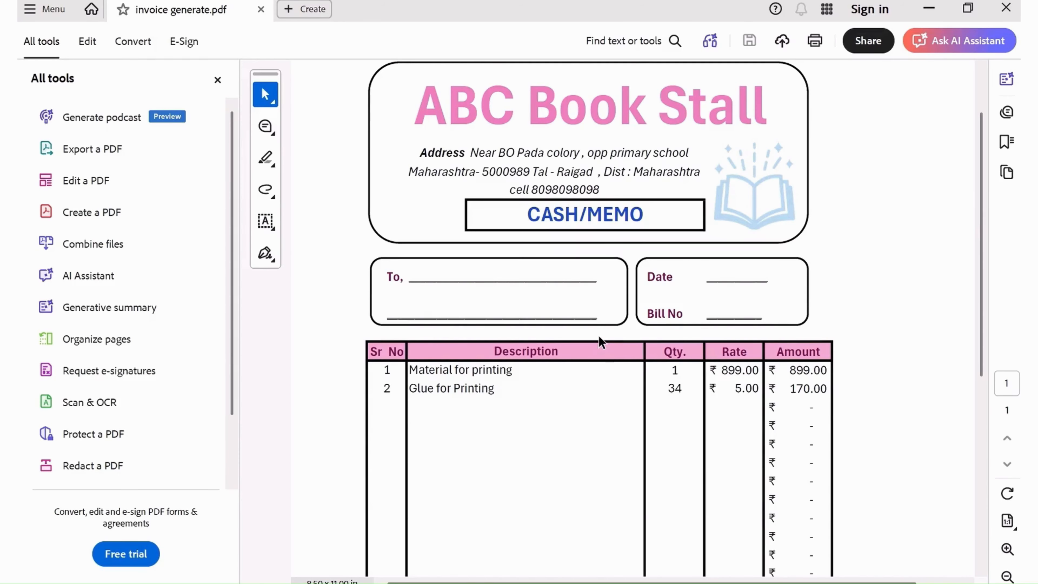
scroll(601, 338, down, 6)
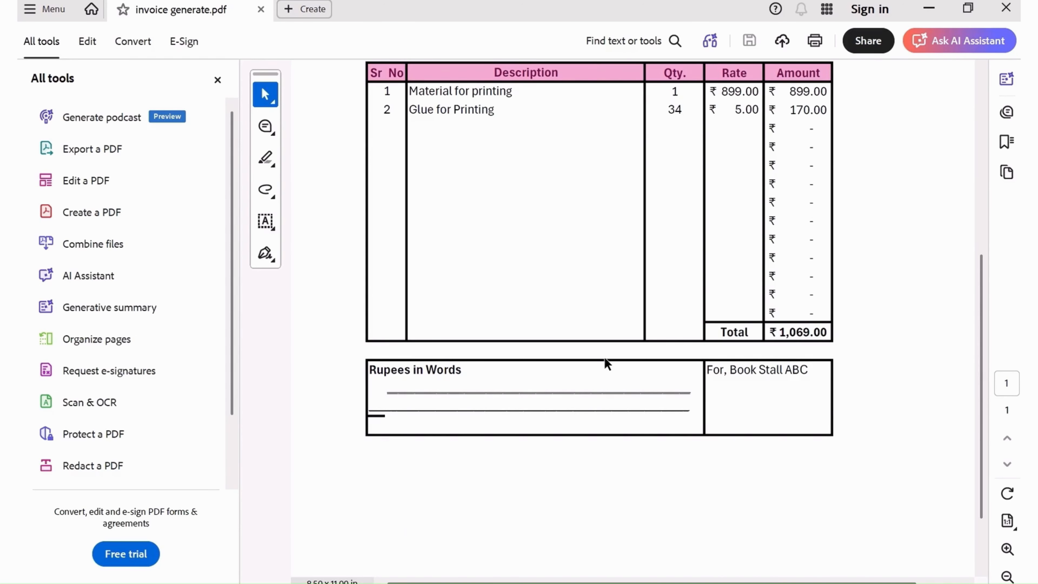
scroll(643, 368, up, 5)
scroll(654, 276, up, 3)
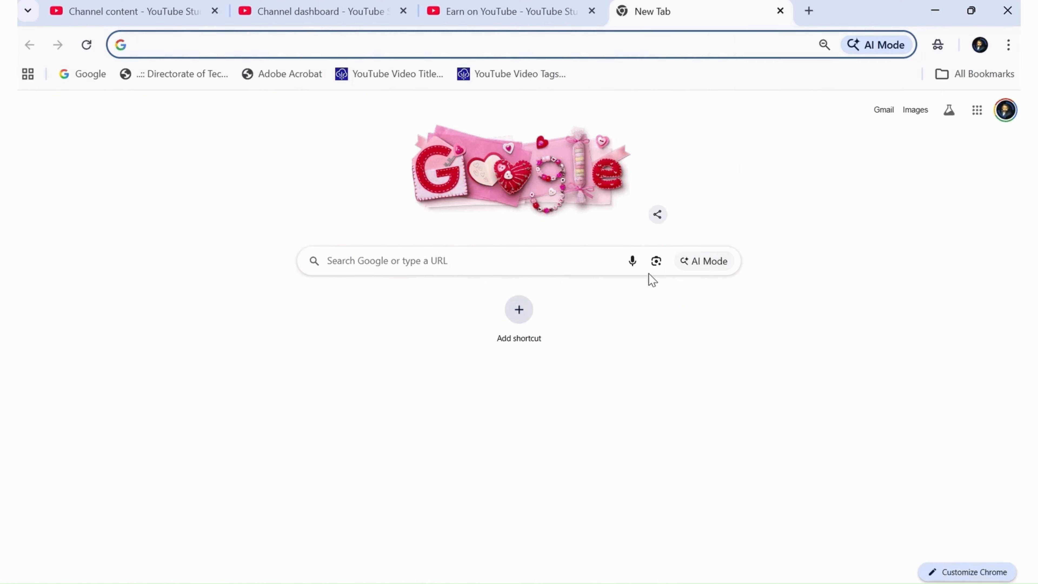
Go to chatgpt.com in Chrome and start a new chat.
text(chatgpt.com)
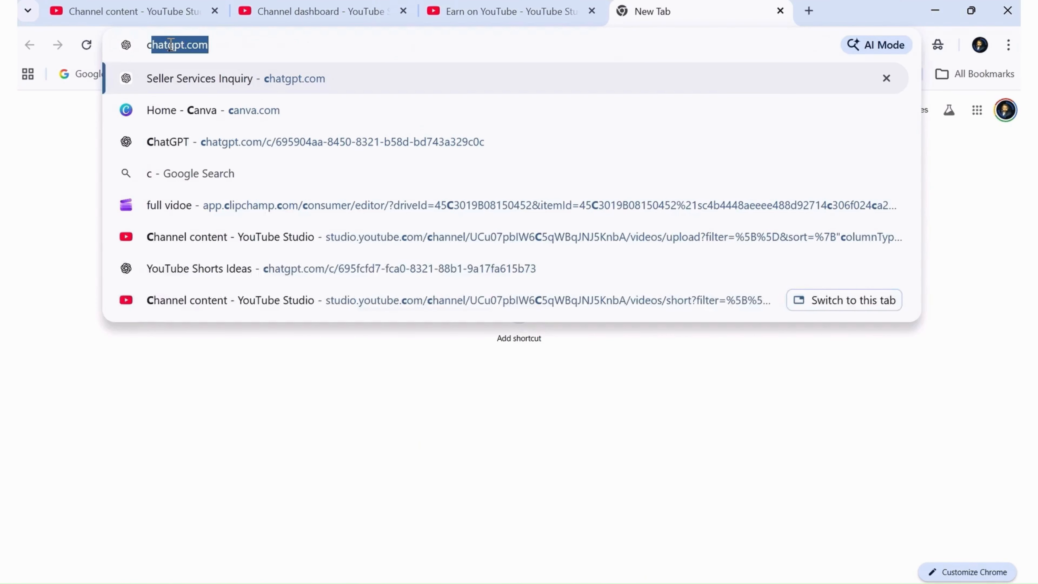
key(Return)
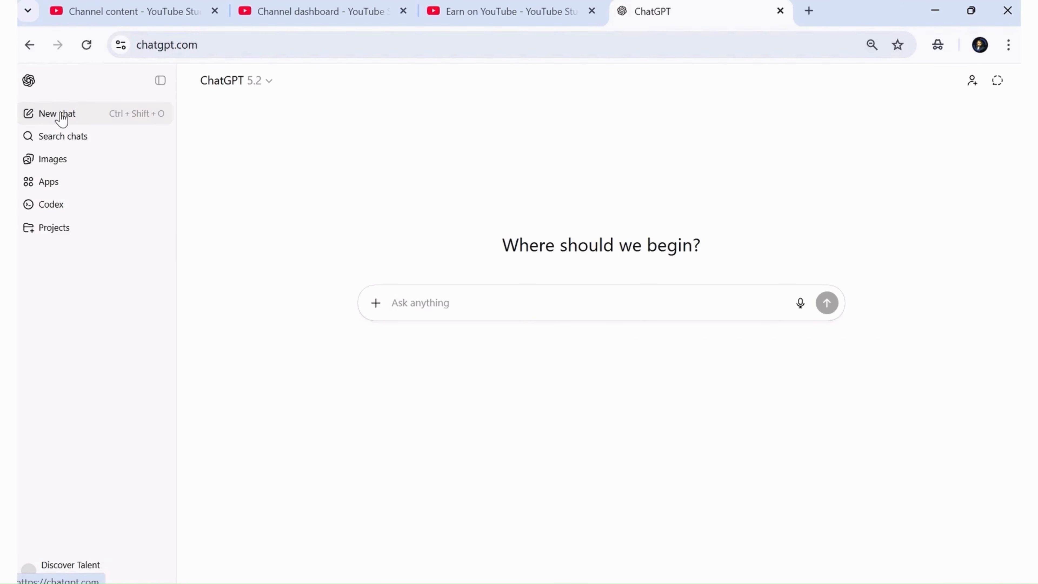
click(156, 82)
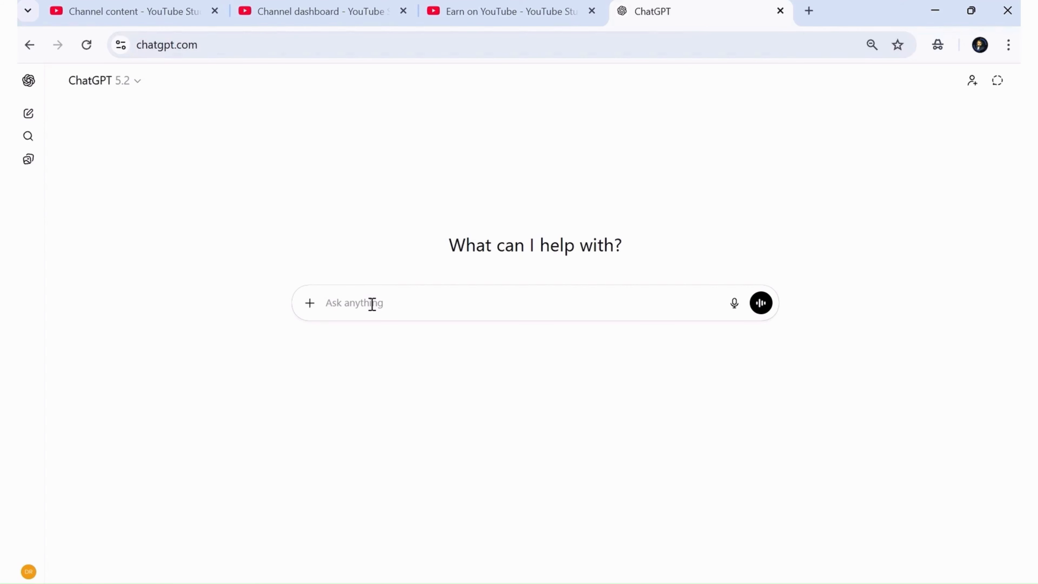
Ask ChatGPT to generate a bill book invoice sample in Excel for your business.
text(i)
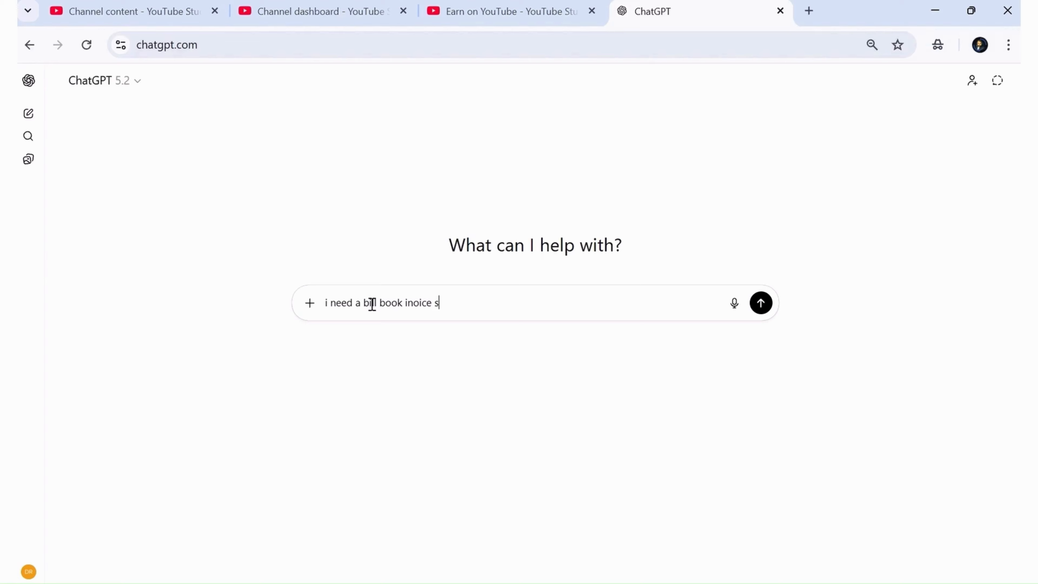
text(need a bill book inoice sample for my business )
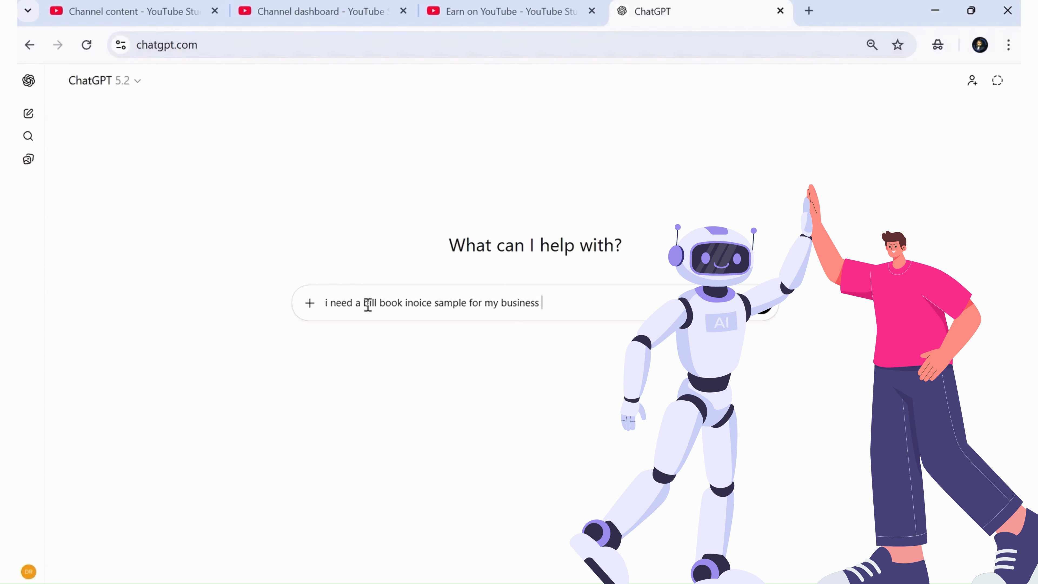
text(can you generate in excel)
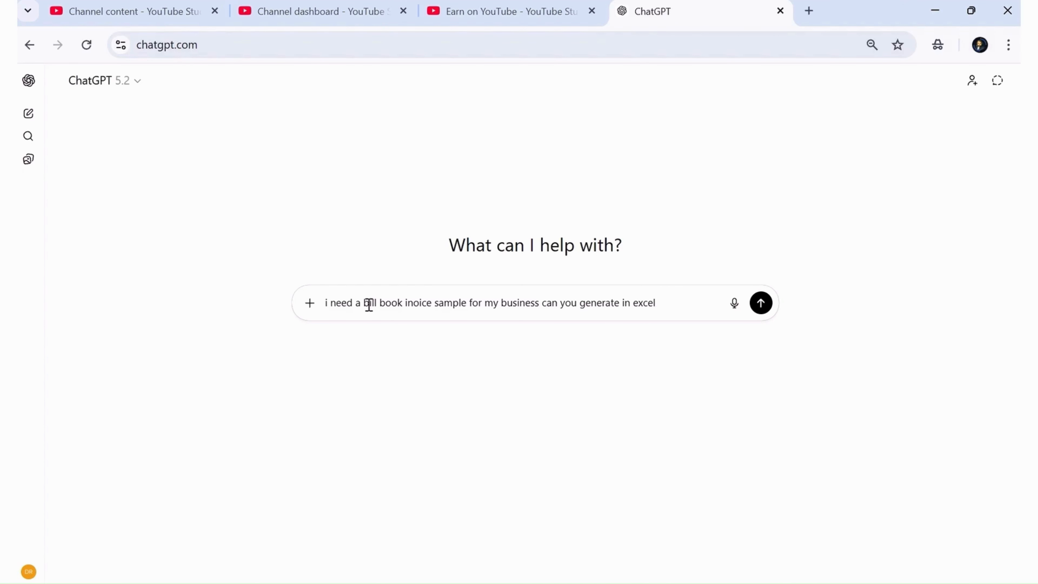
key(Return)
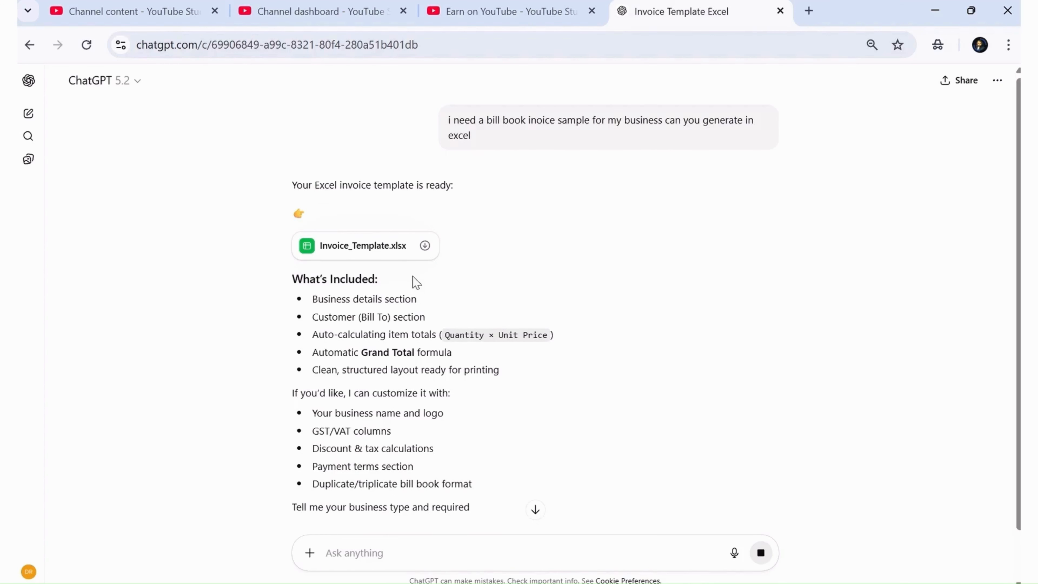
Download the generated Invoice_Template.xlsx and open it in Excel.
click(426, 245)
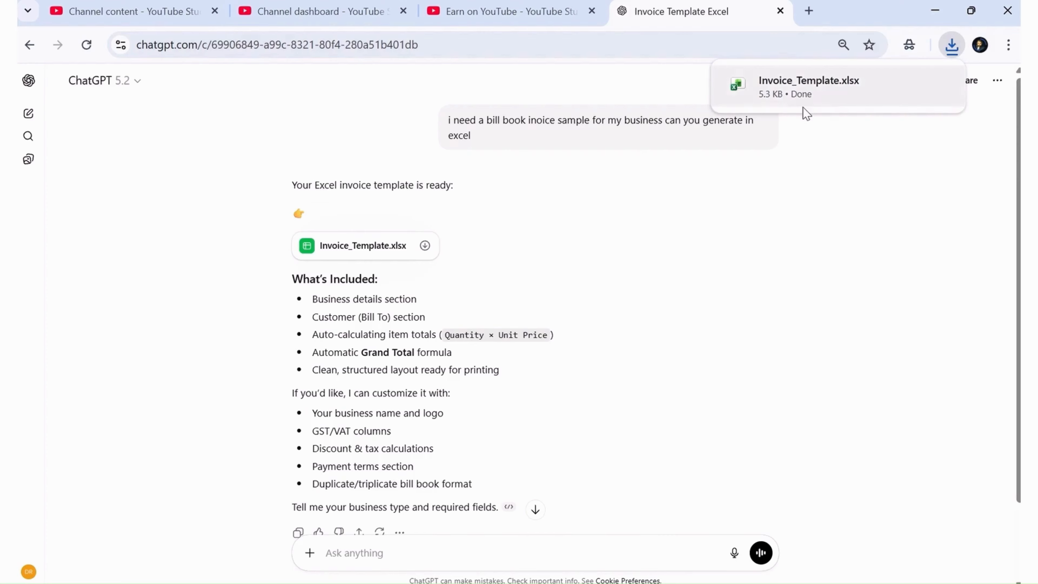
click(804, 105)
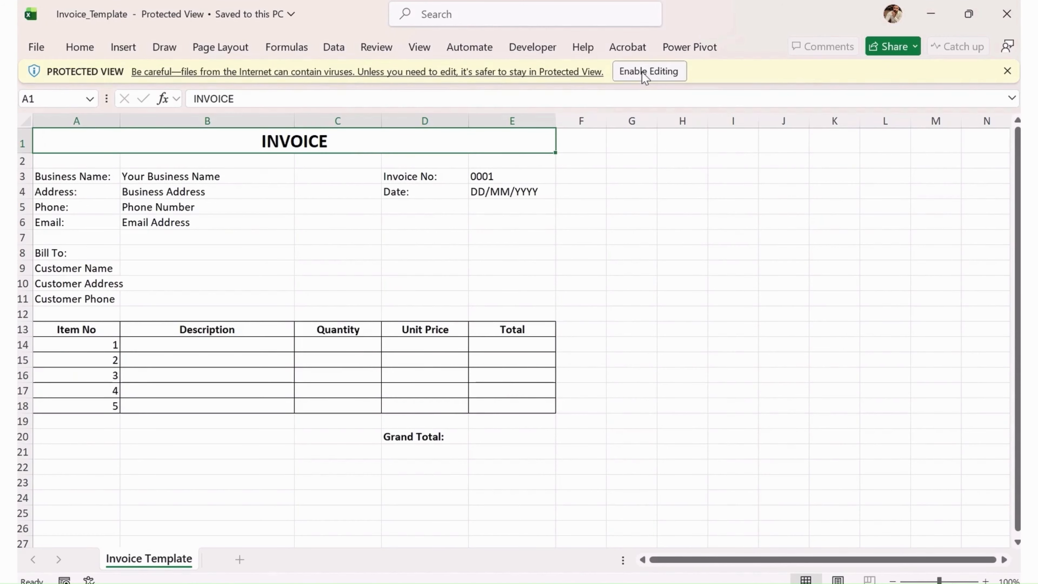
Enable editing and copy the Invoice Template sheet into Book2 next to Invoice 001.
click(641, 71)
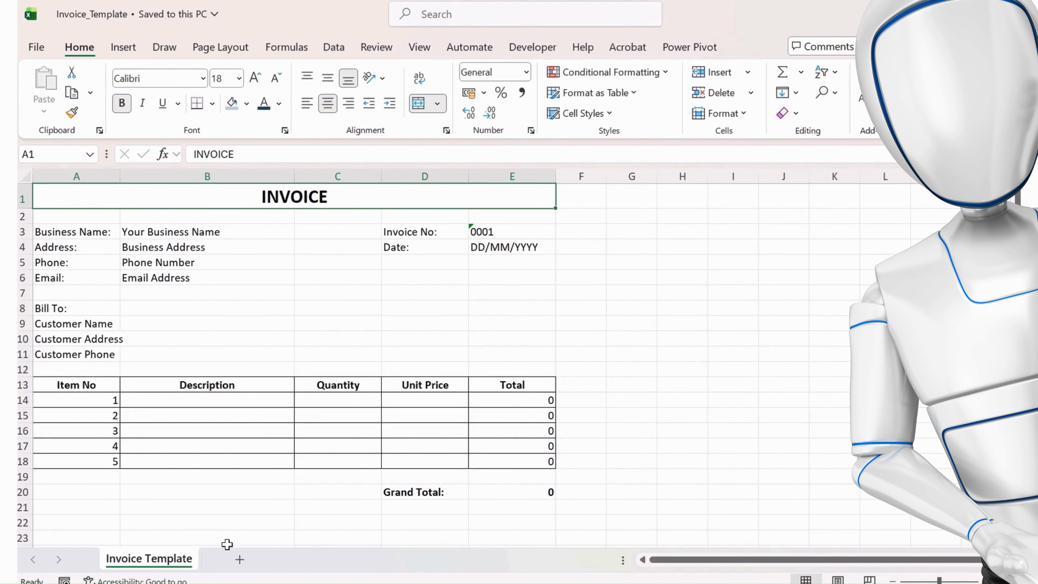
right_click(174, 561)
click(231, 377)
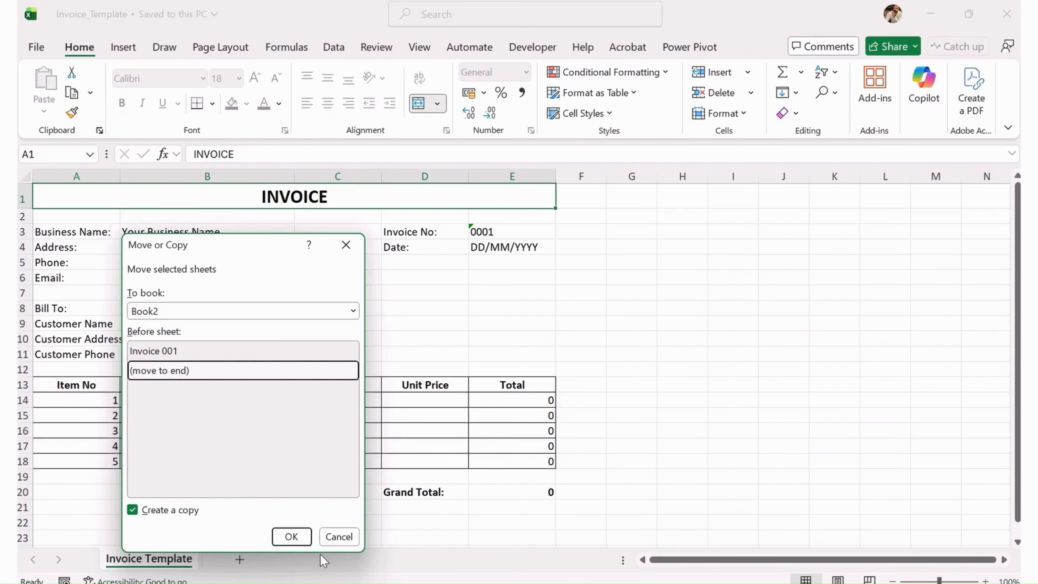
click(293, 537)
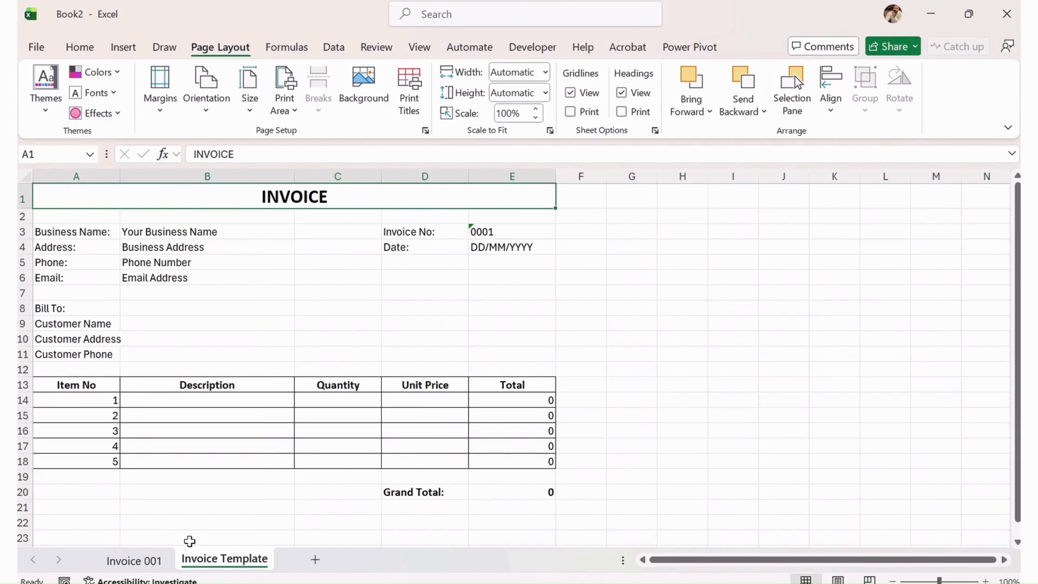
click(151, 568)
scroll(207, 322, up, 3)
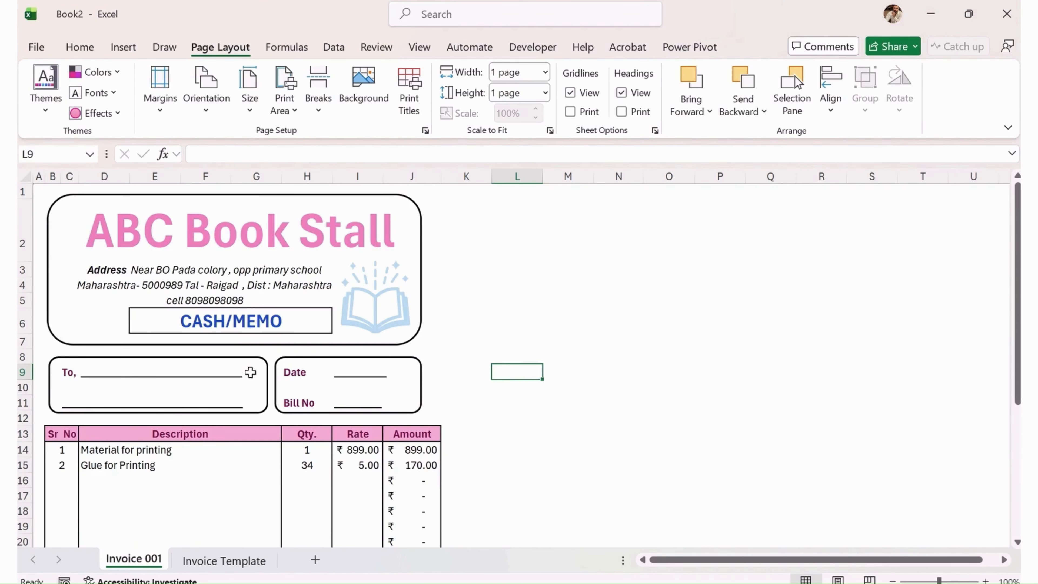
click(223, 562)
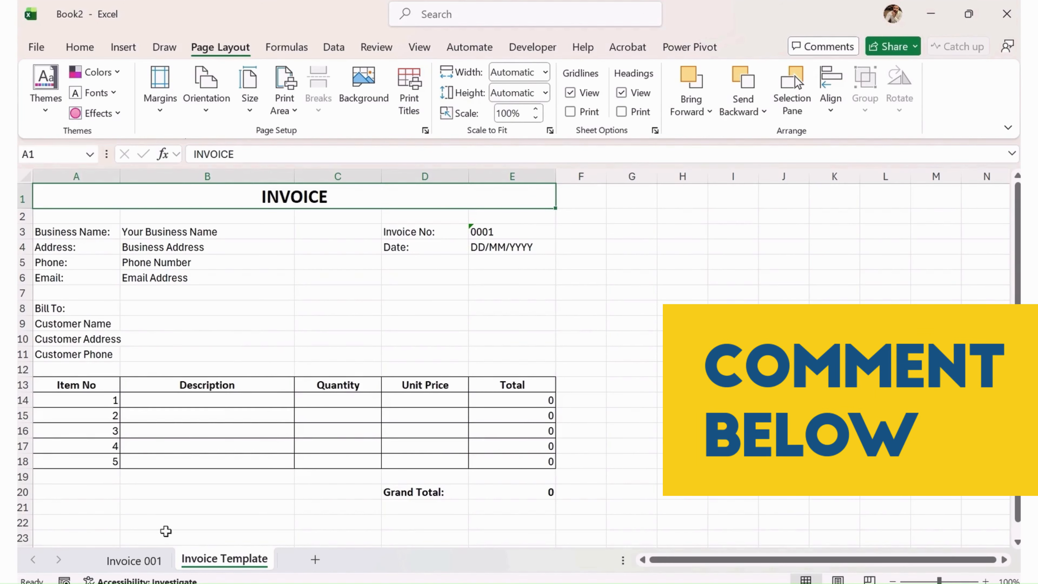
click(151, 563)
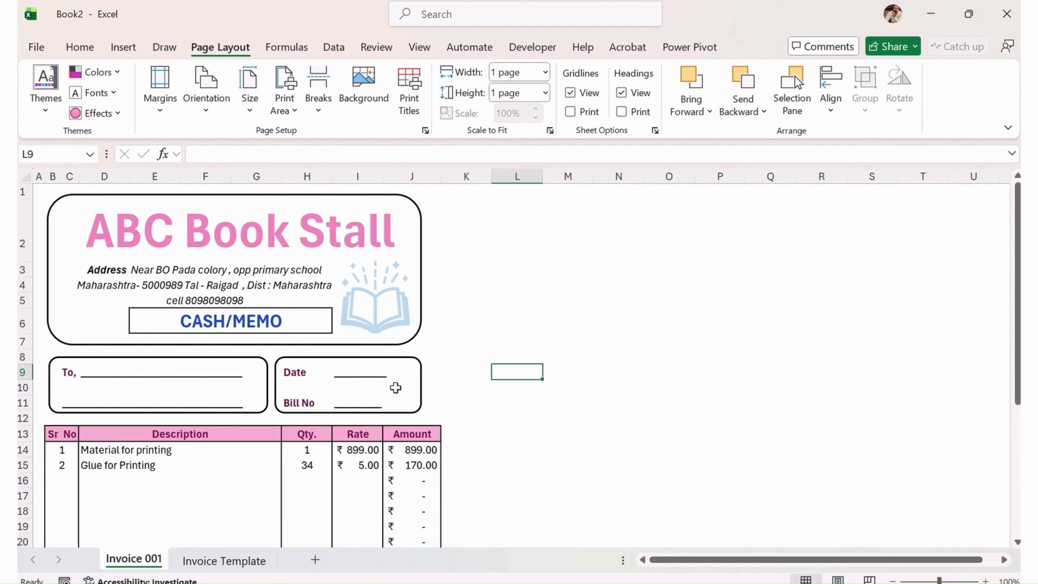
scroll(358, 346, down, 1)
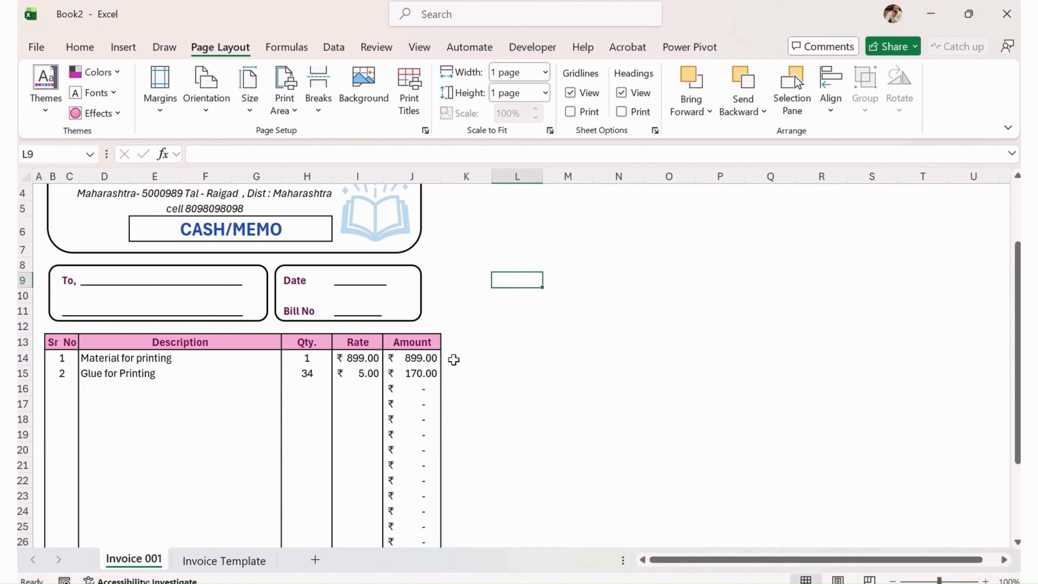
scroll(446, 359, down, 3)
scroll(450, 358, up, 3)
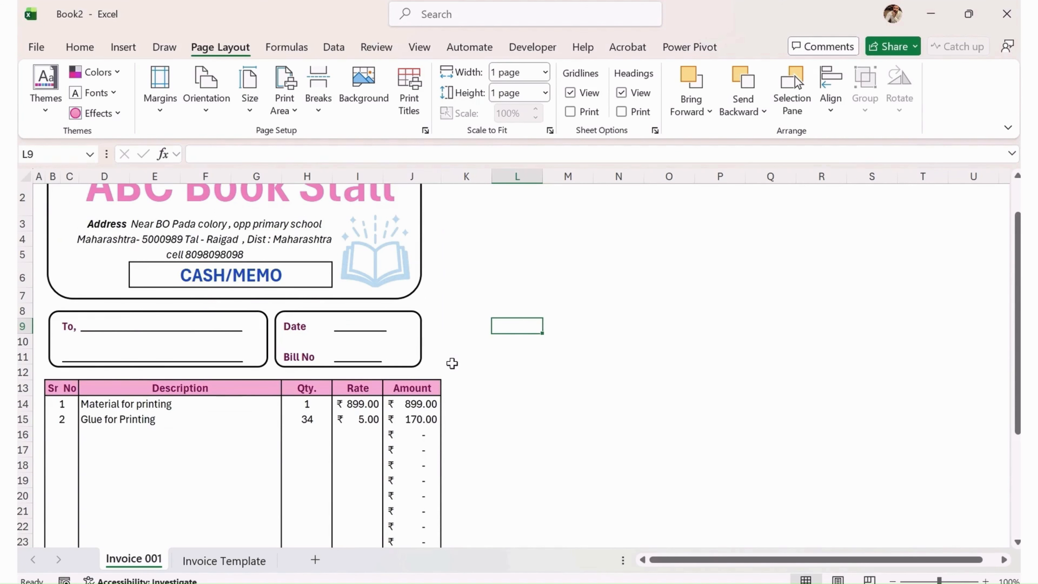
scroll(452, 363, up, 1)
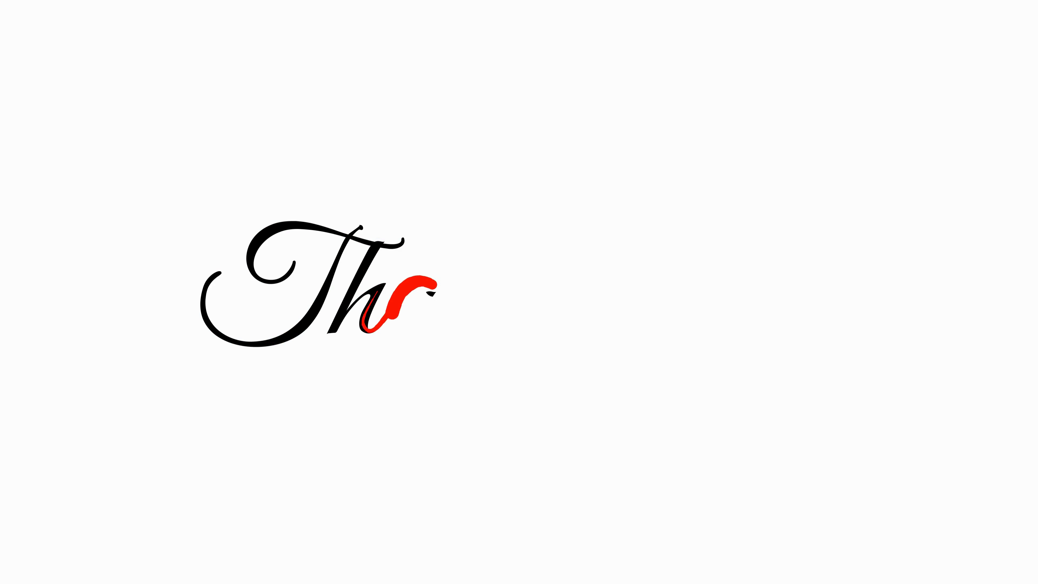